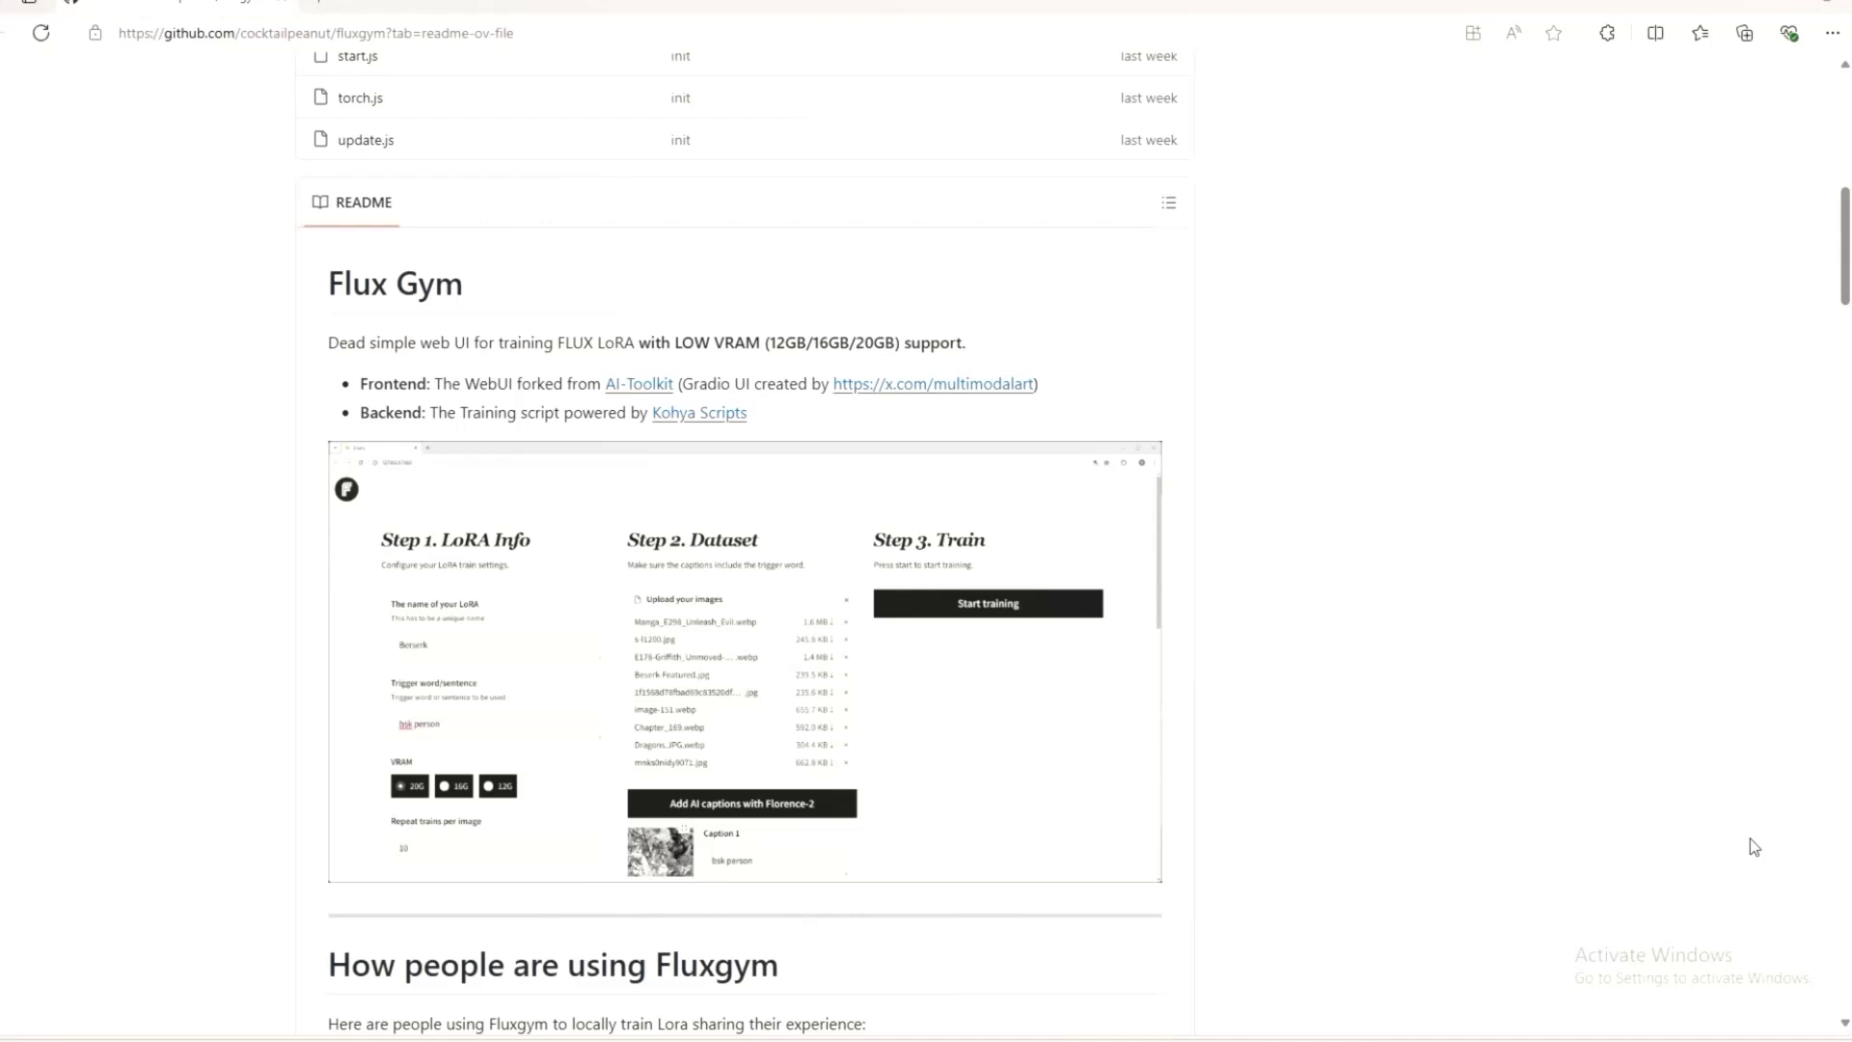
- Go to the manual install instructions in the Fluxgym README and open a Command Prompt window
scroll(762, 656, down, 5)
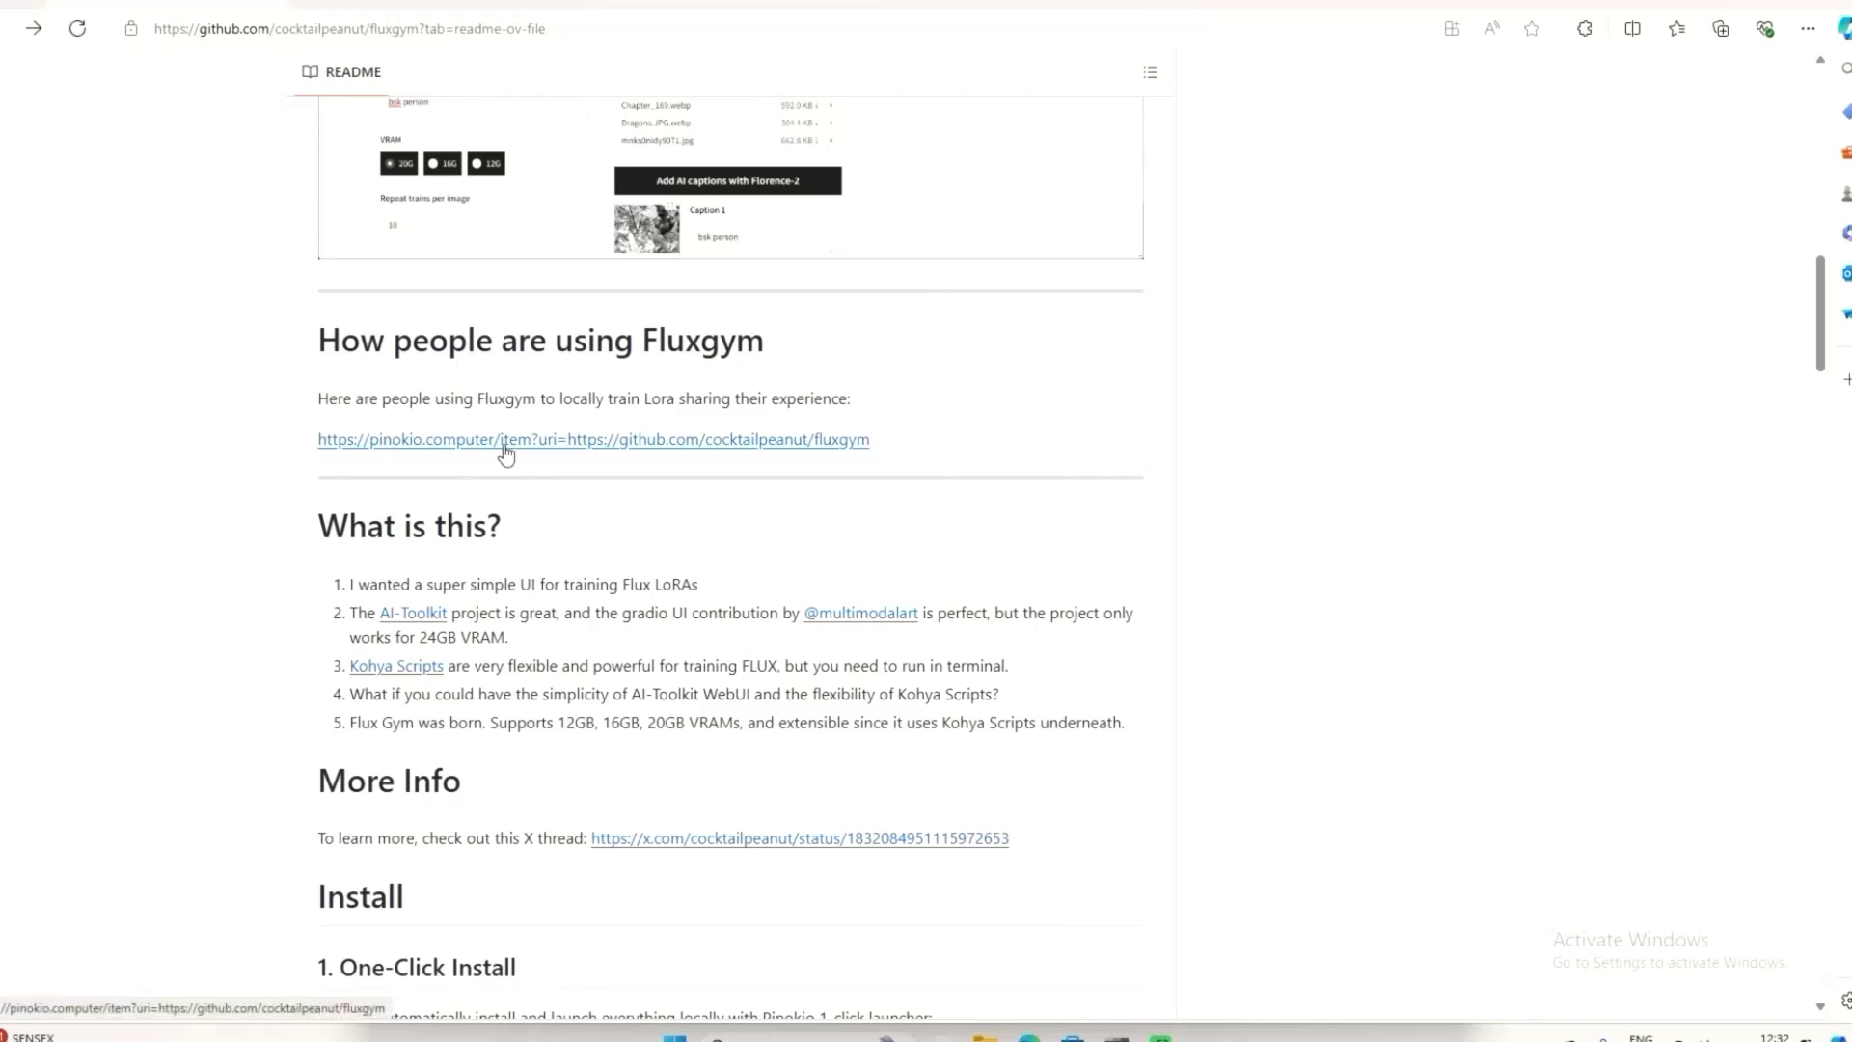
scroll(505, 454, down, 5)
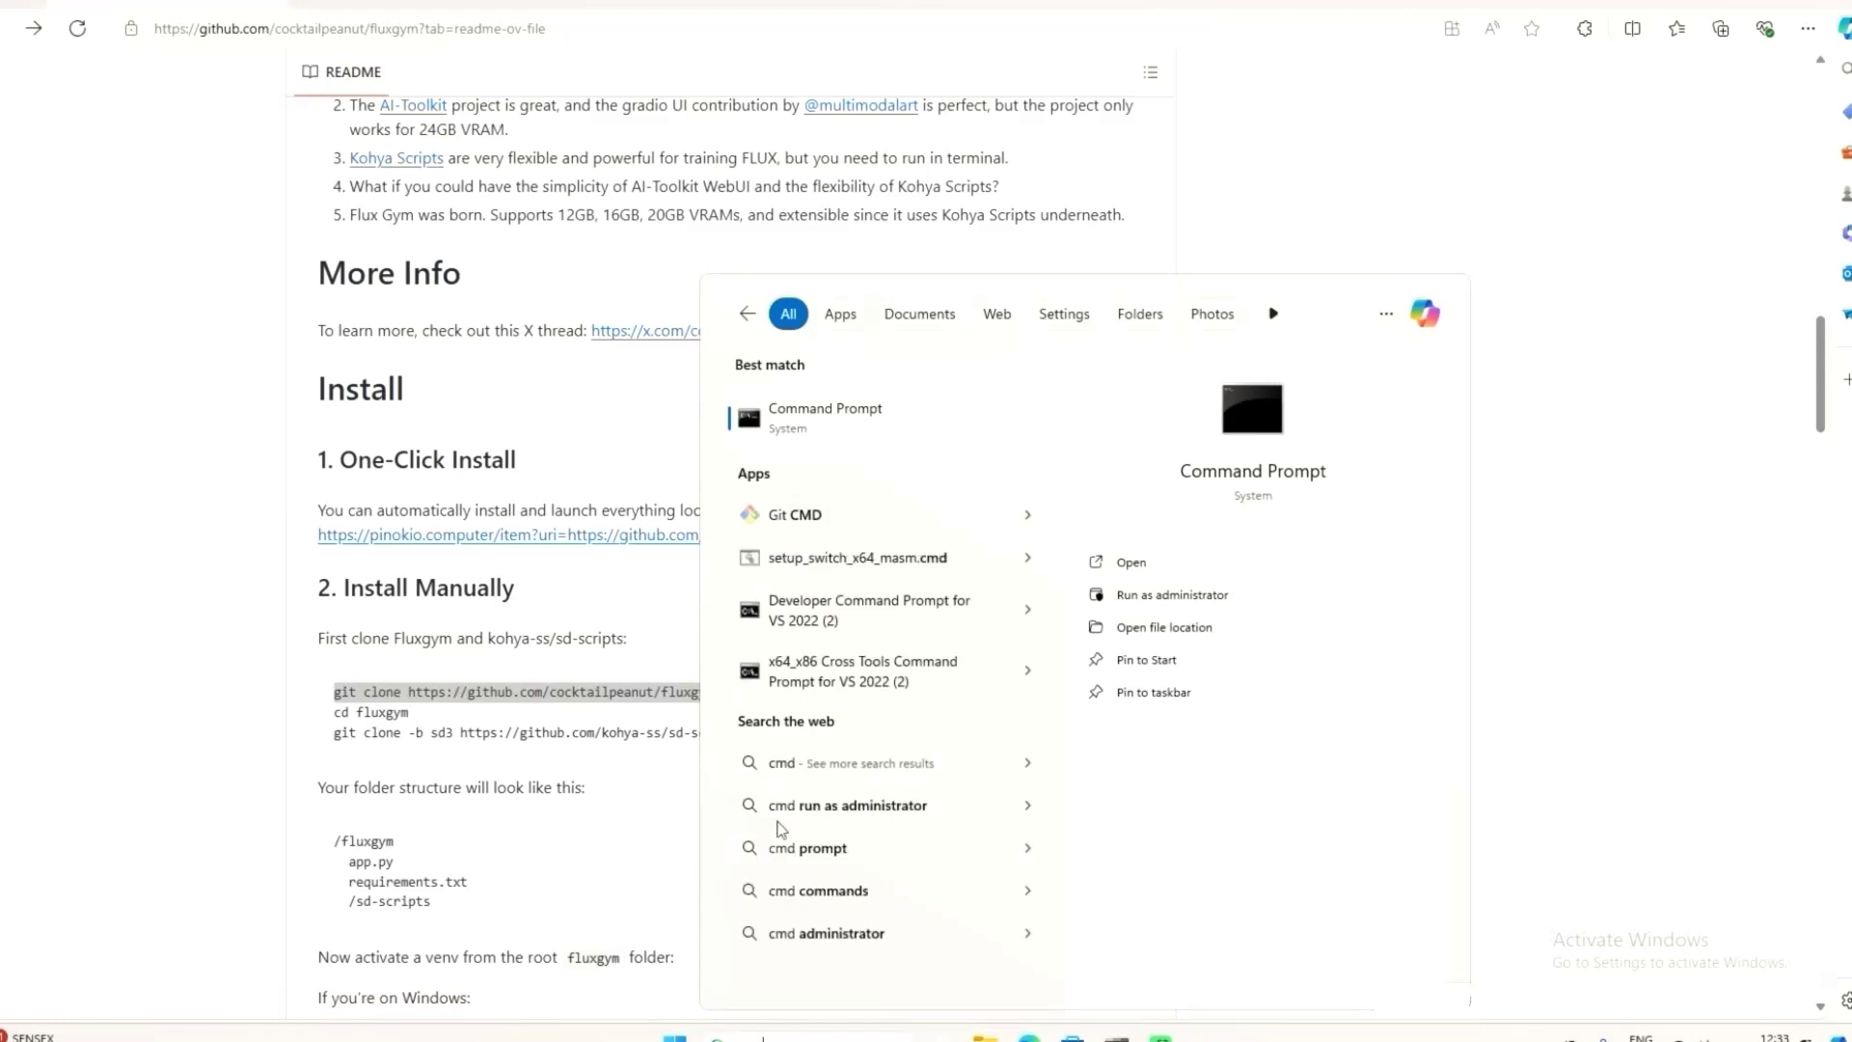
click(900, 422)
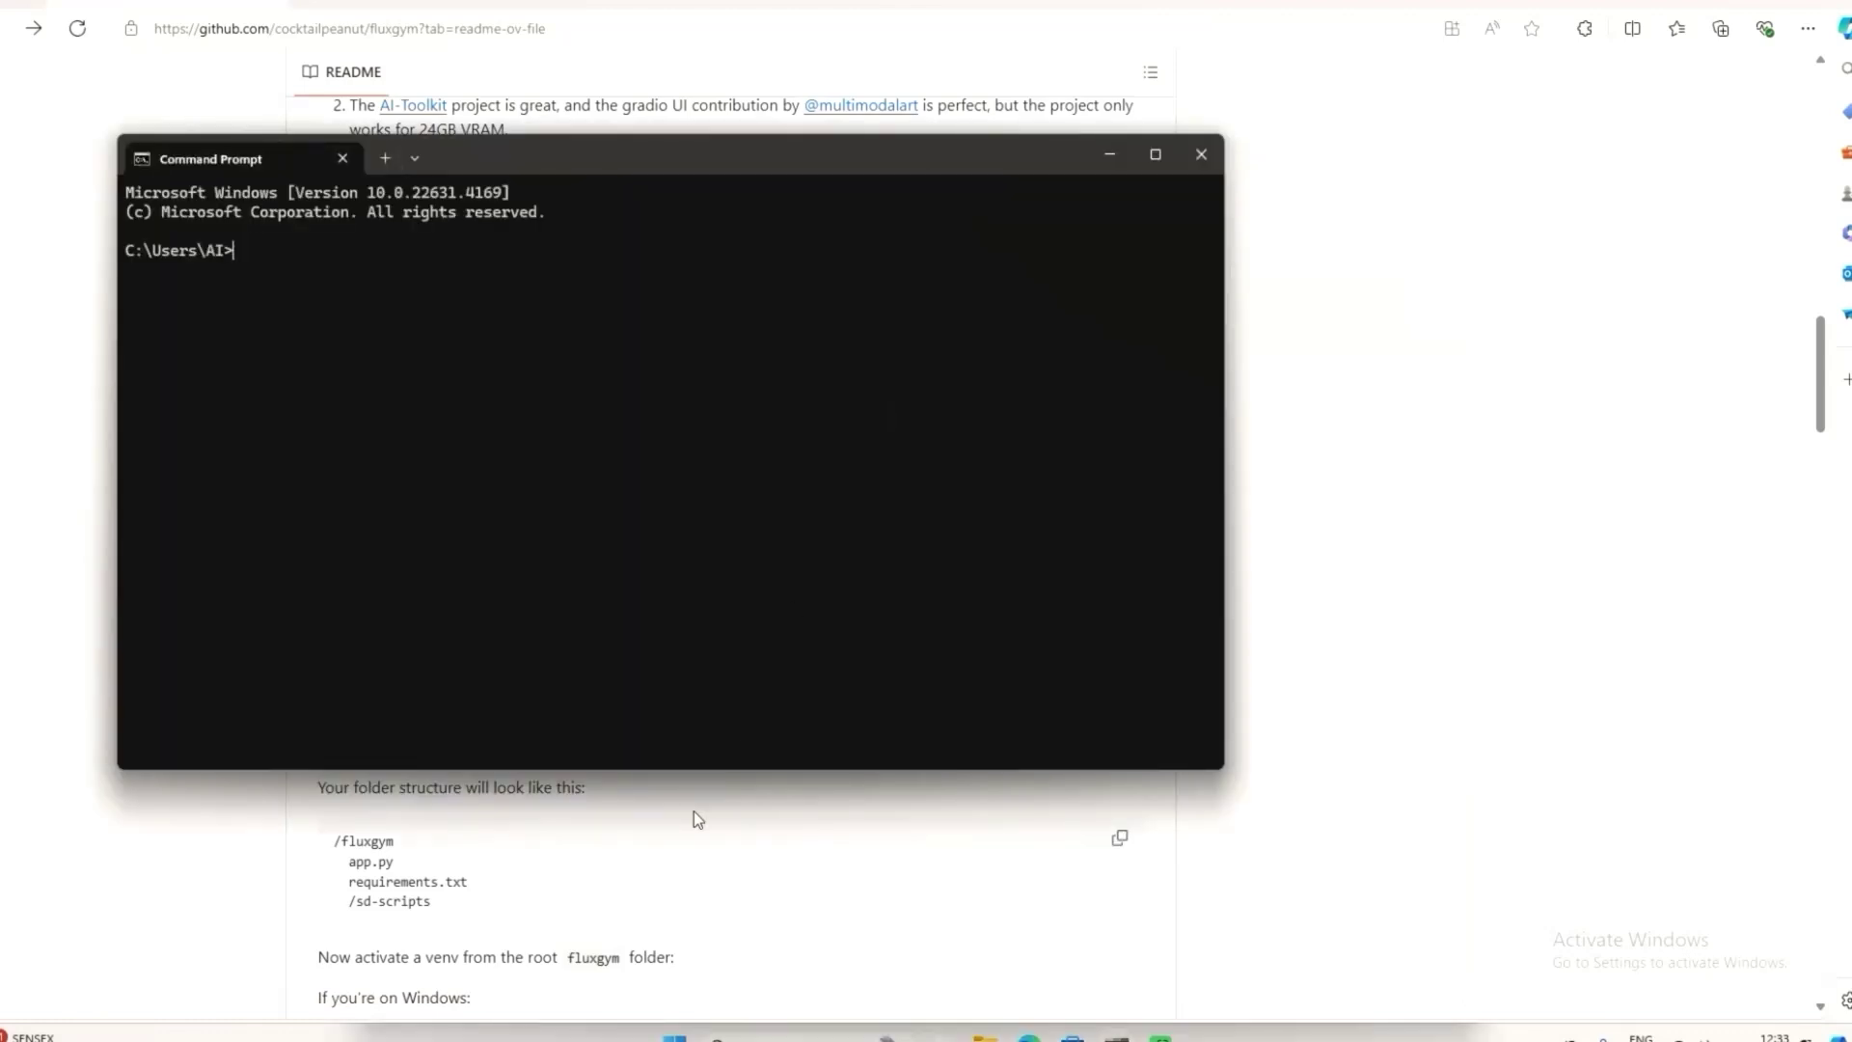
click(693, 812)
drag(715, 692, 334, 693)
right_click(378, 691)
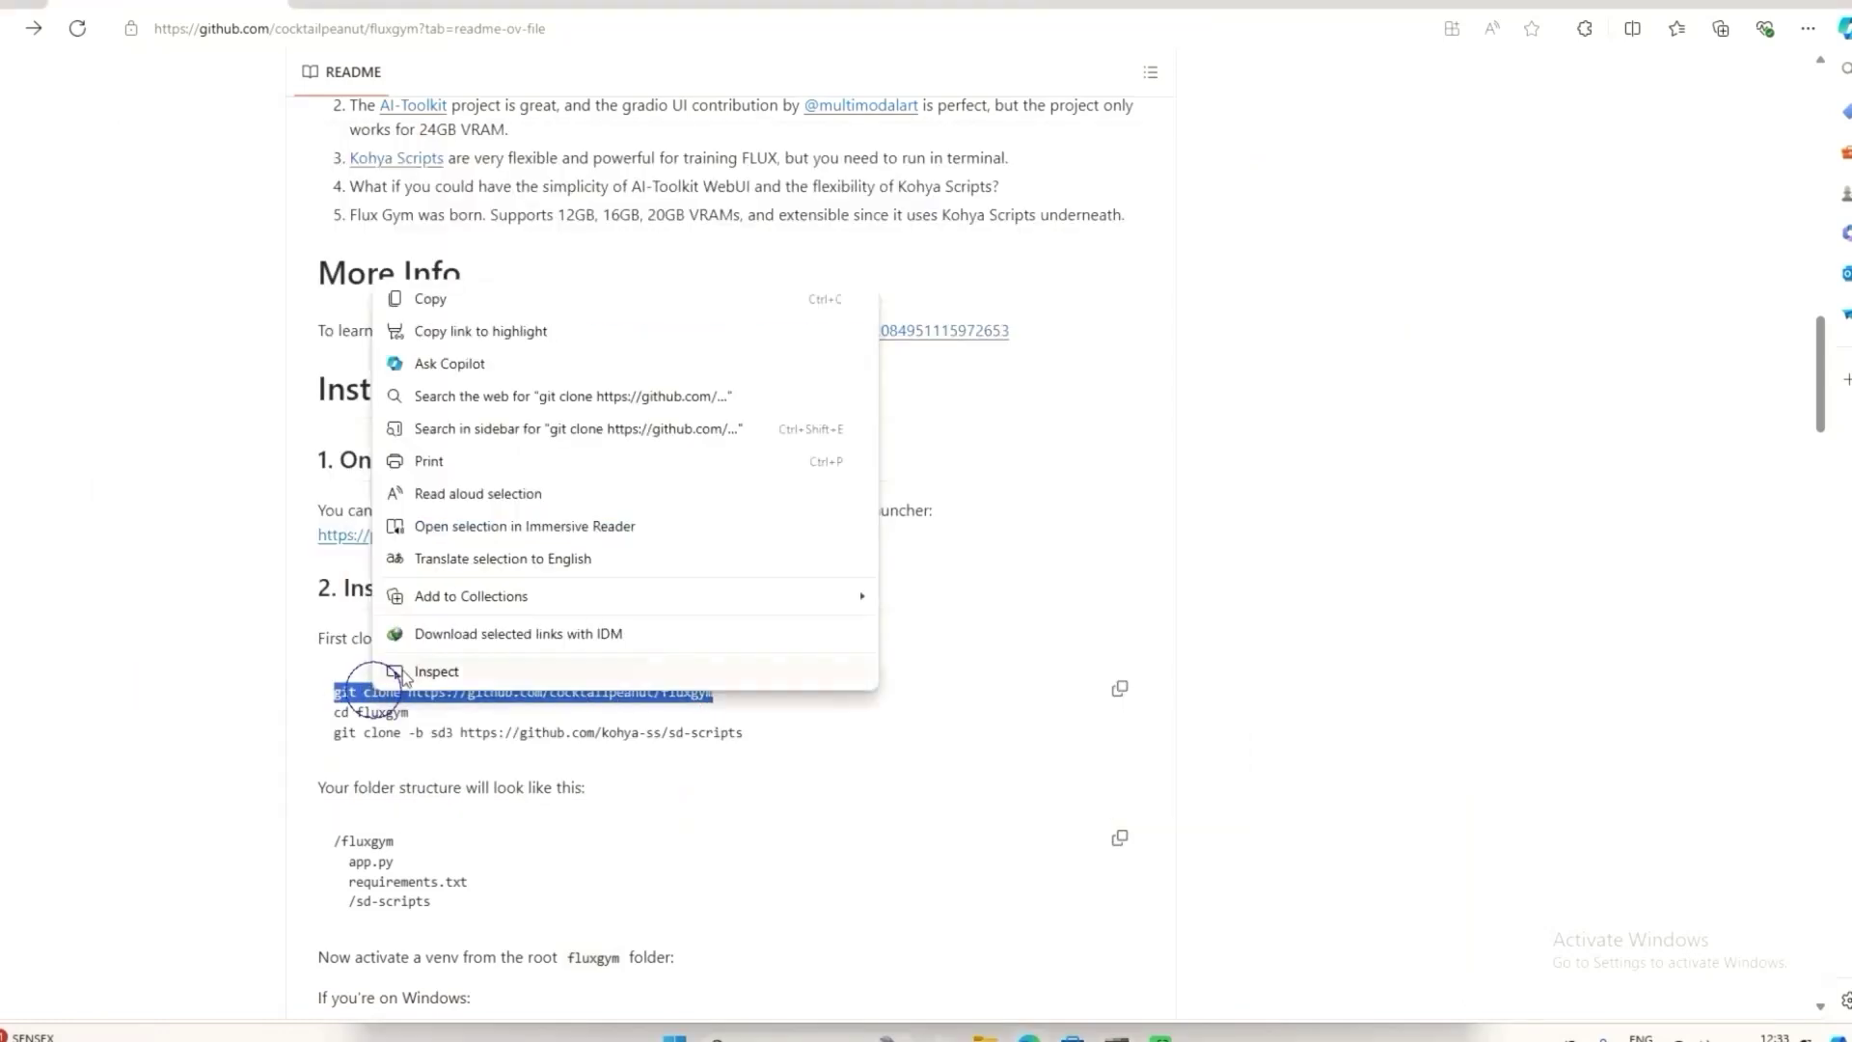
click(495, 297)
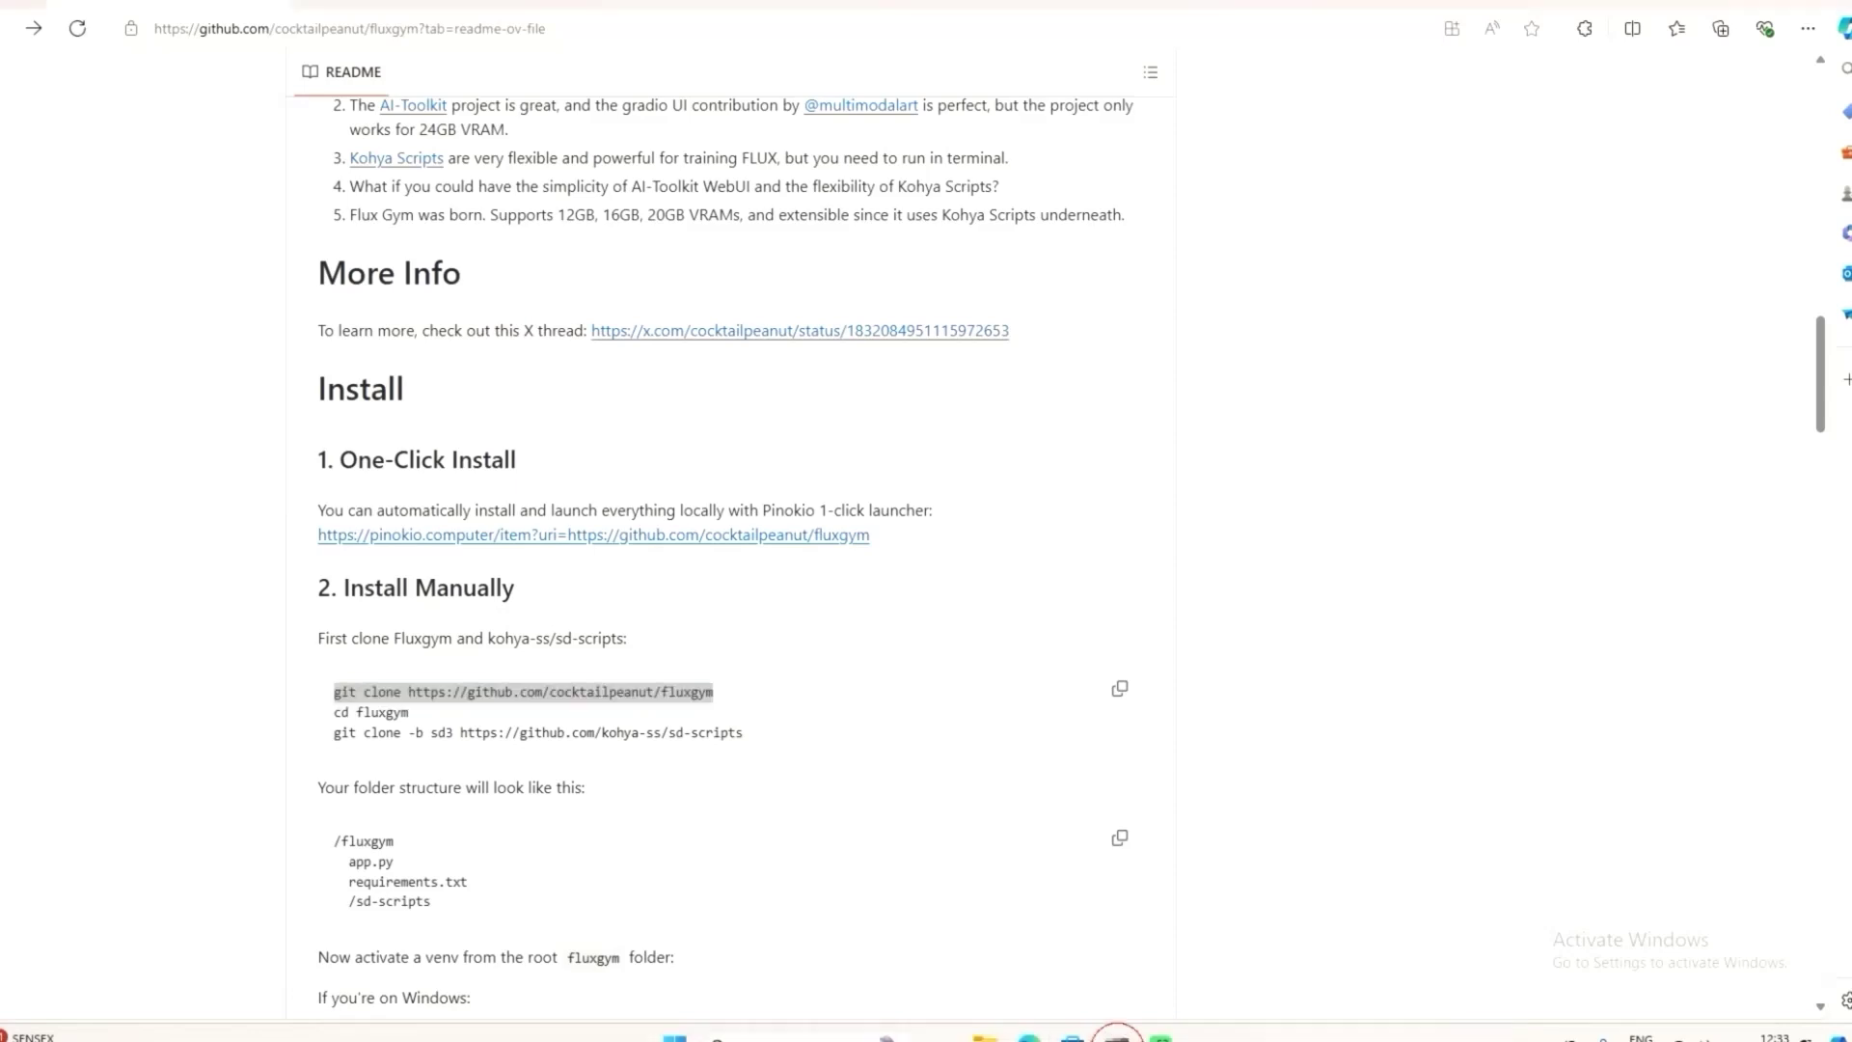
mouse_move(1119, 1031)
click(1164, 1006)
key(ctrl+v)
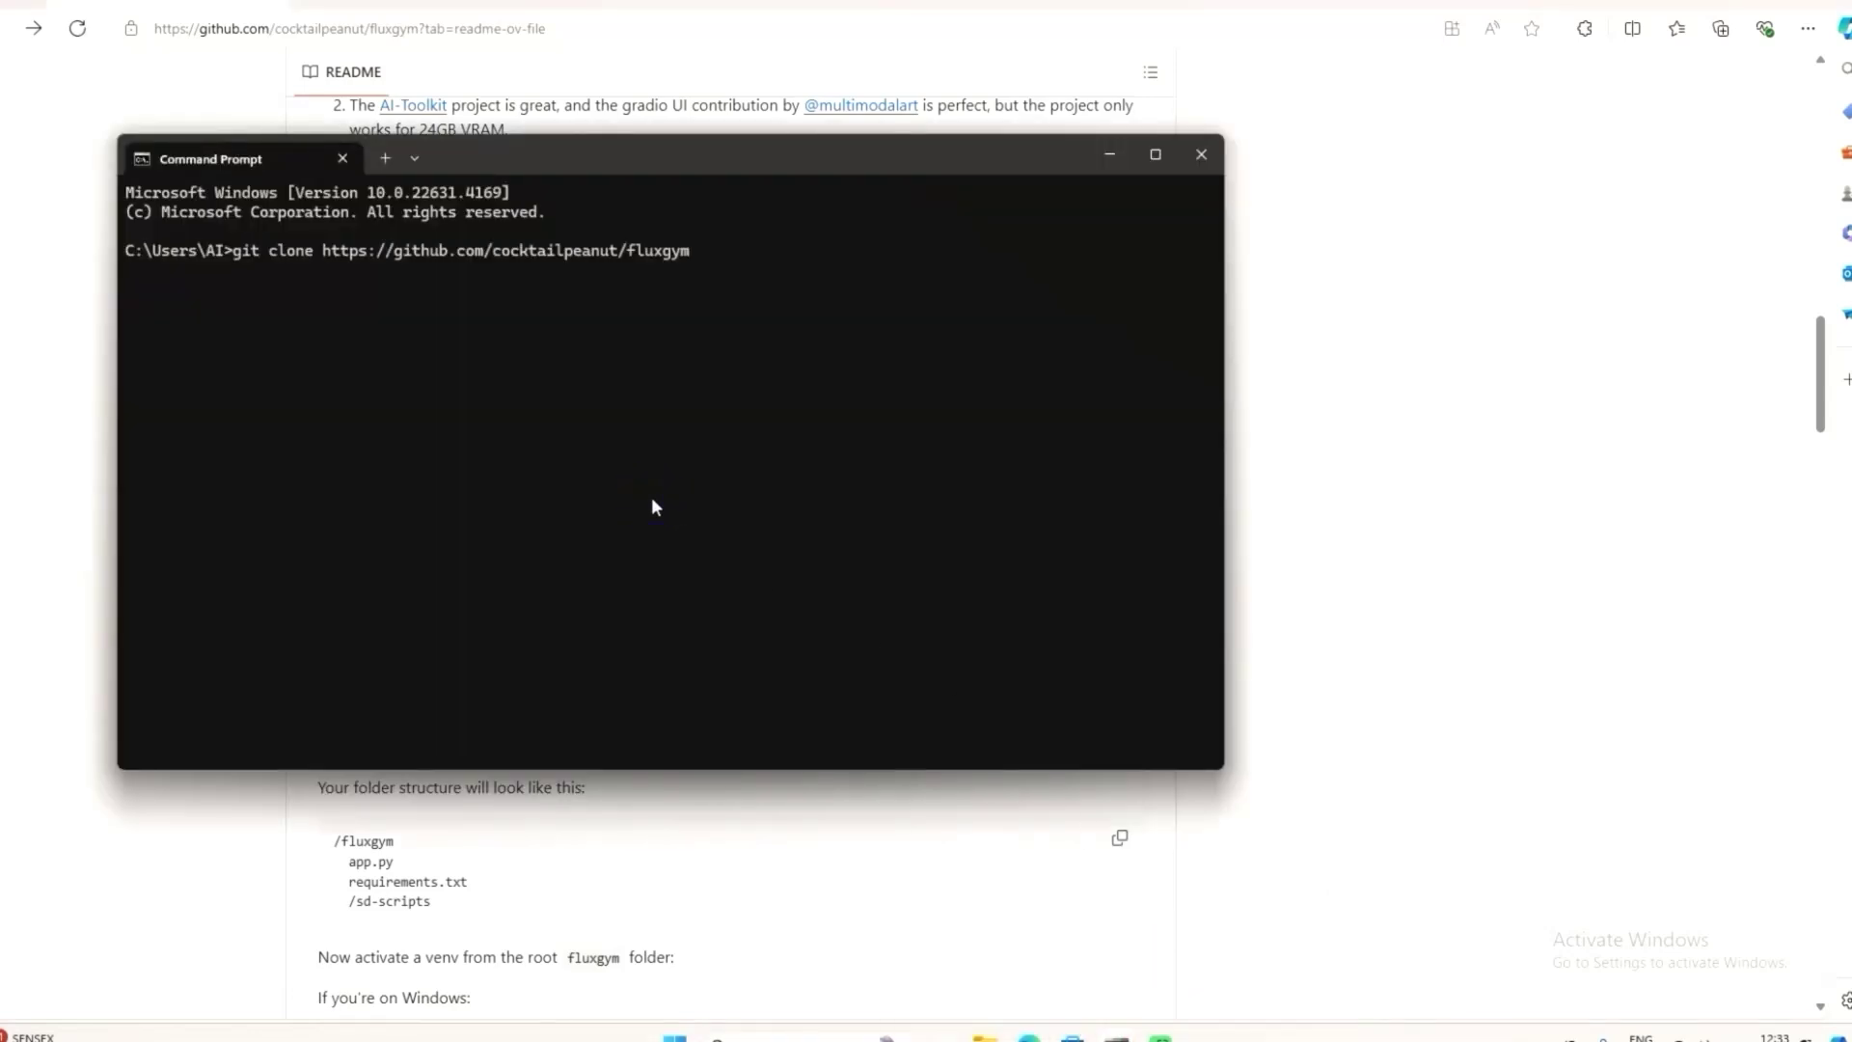
key(Return)
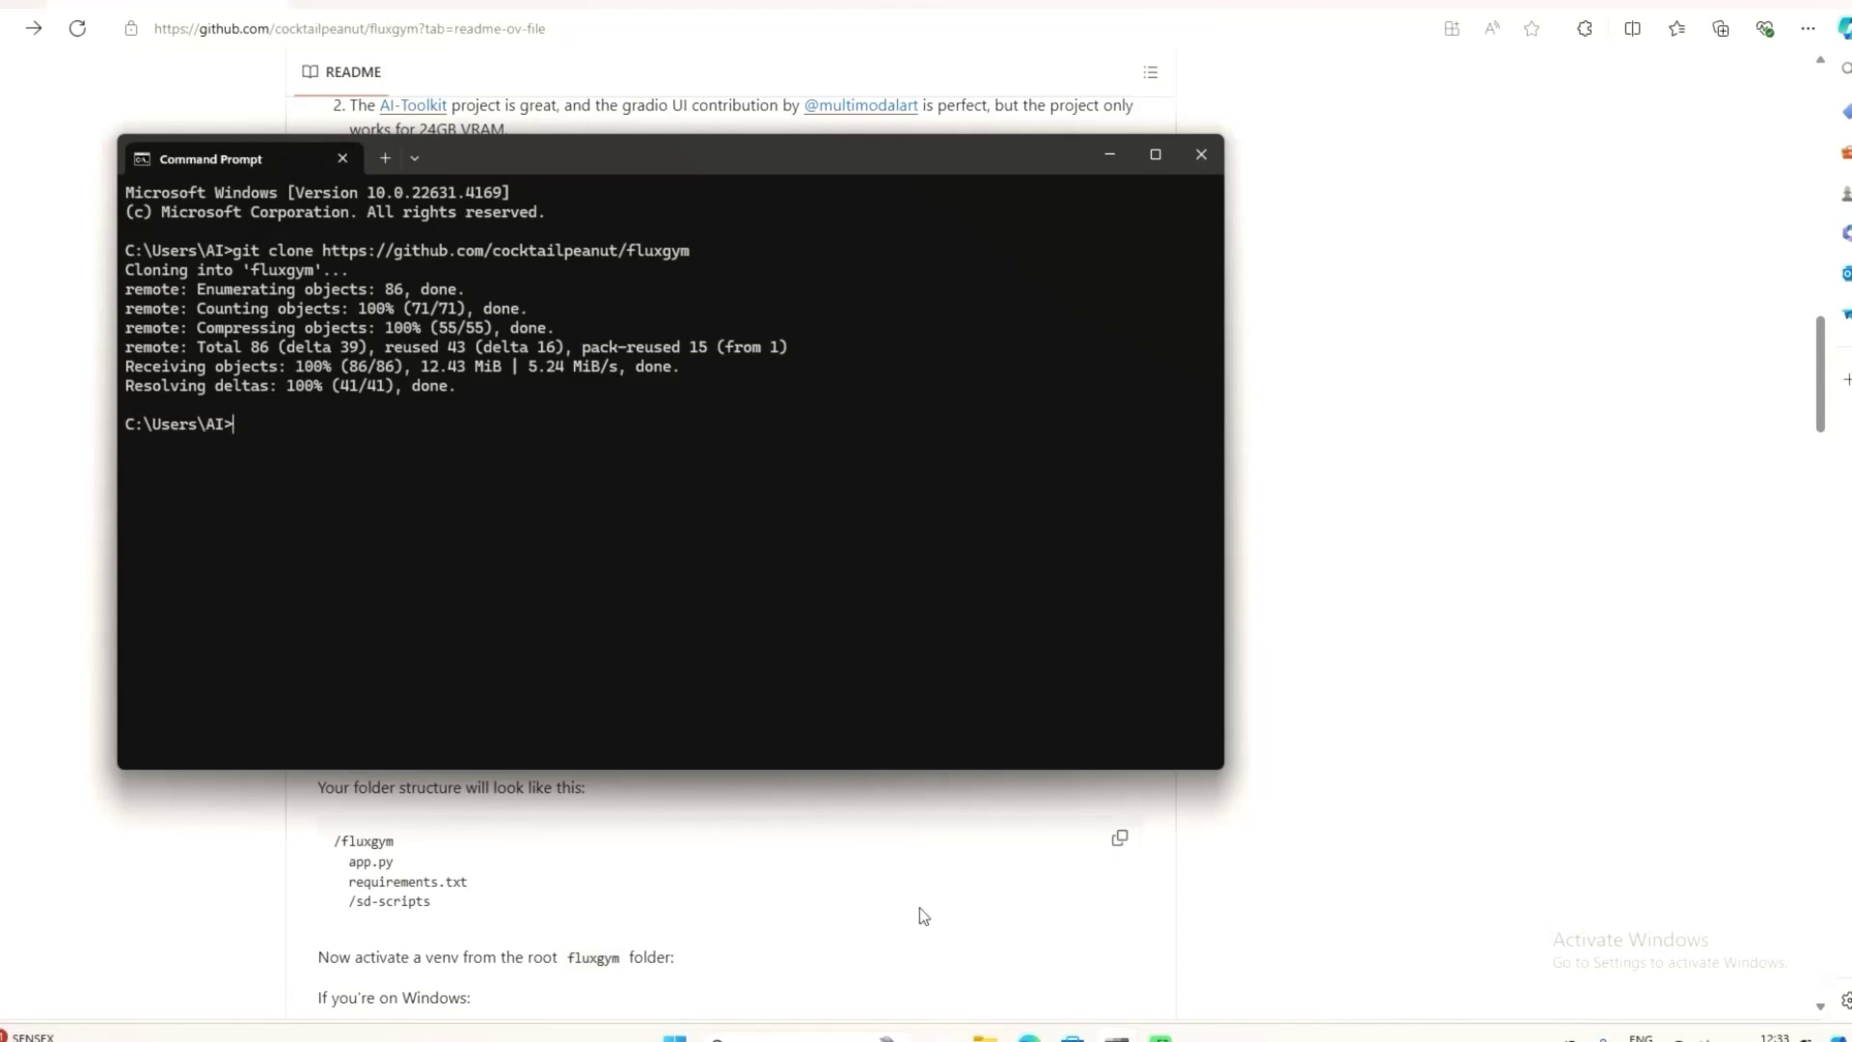
- Open the AI user folder in File Explorer and look inside the cloned fluxgym folder
key(super+e)
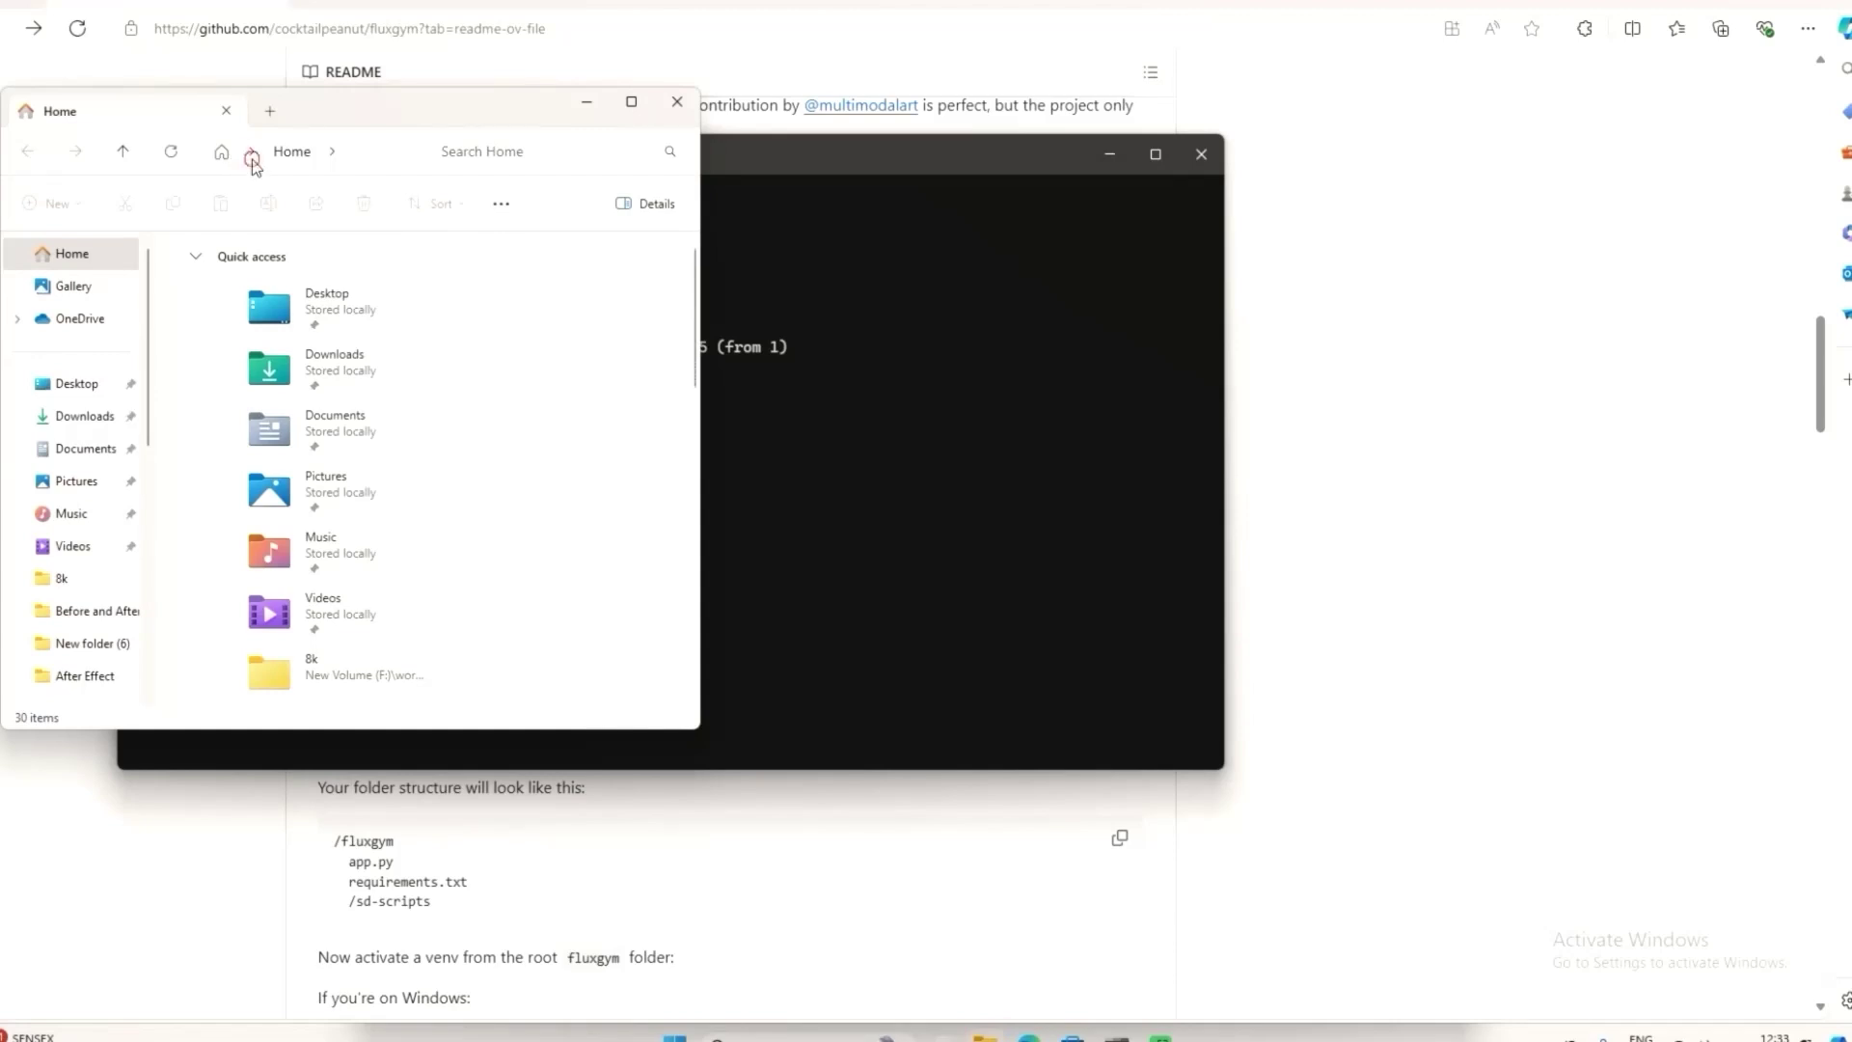
click(251, 153)
click(275, 473)
click(632, 102)
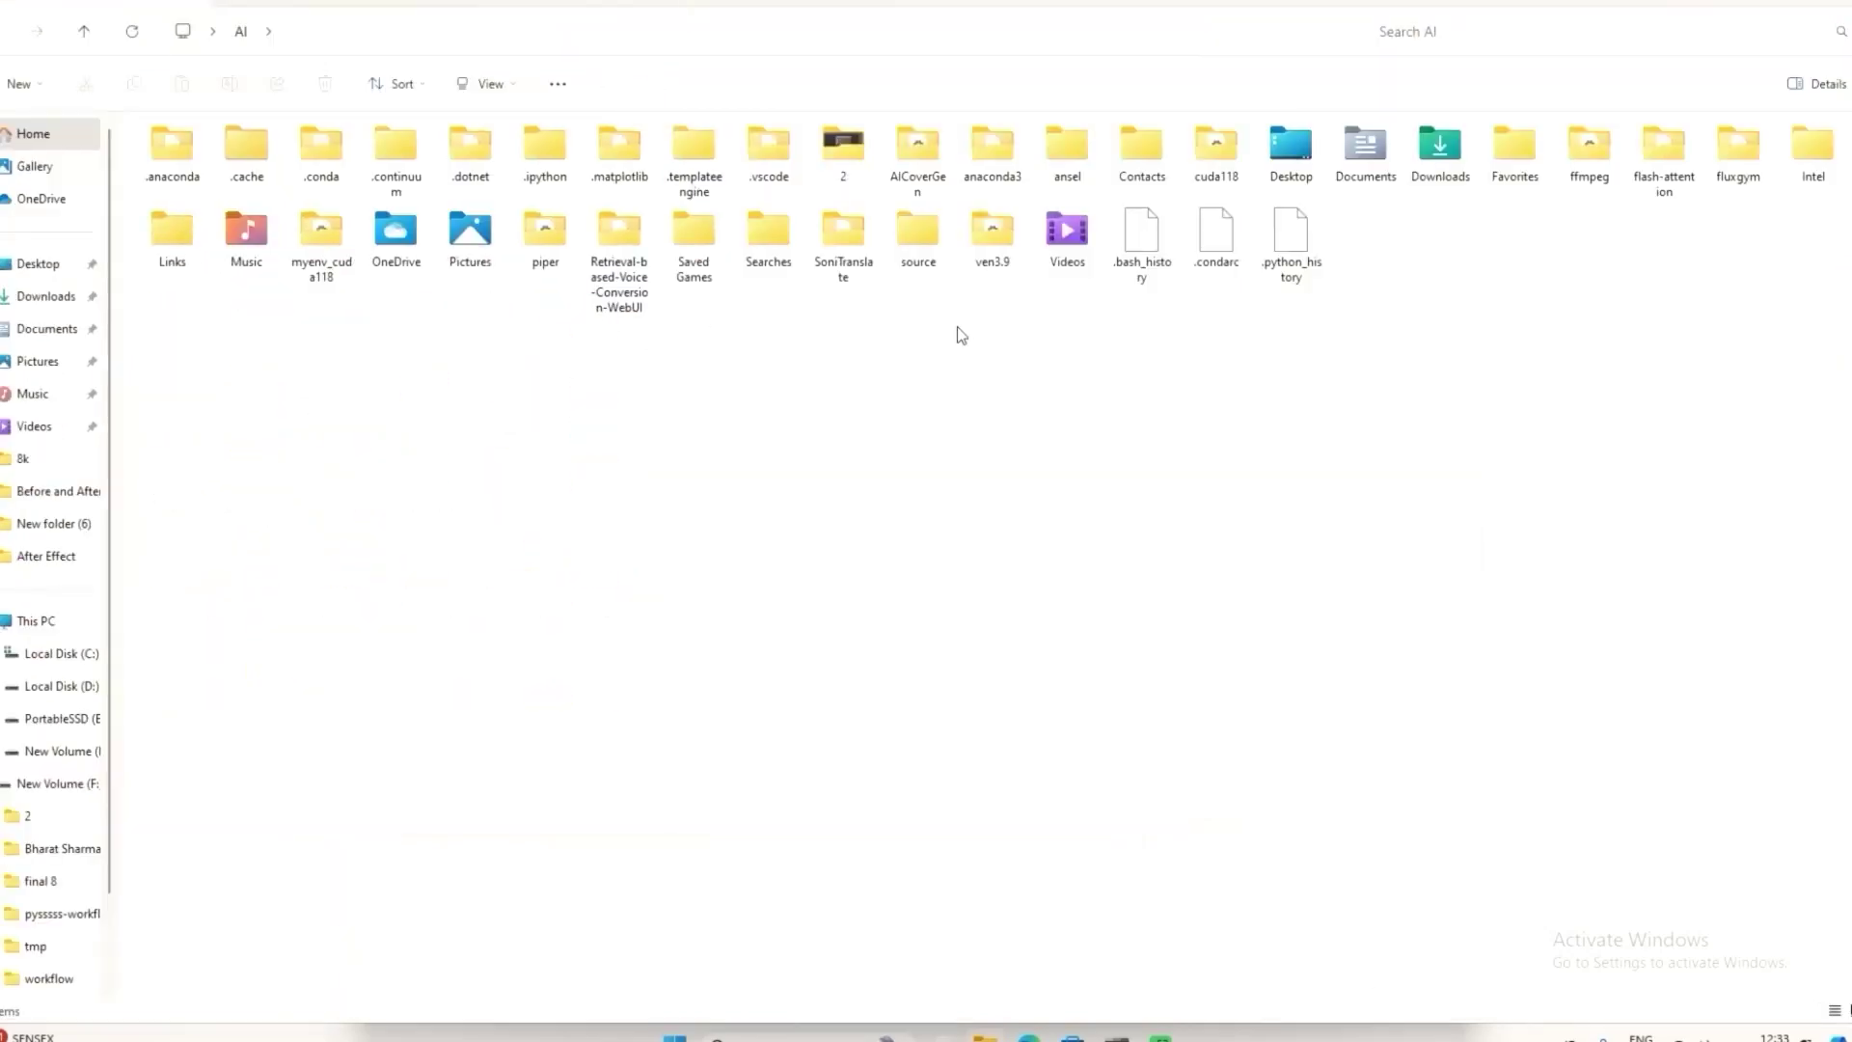
double_click(1740, 147)
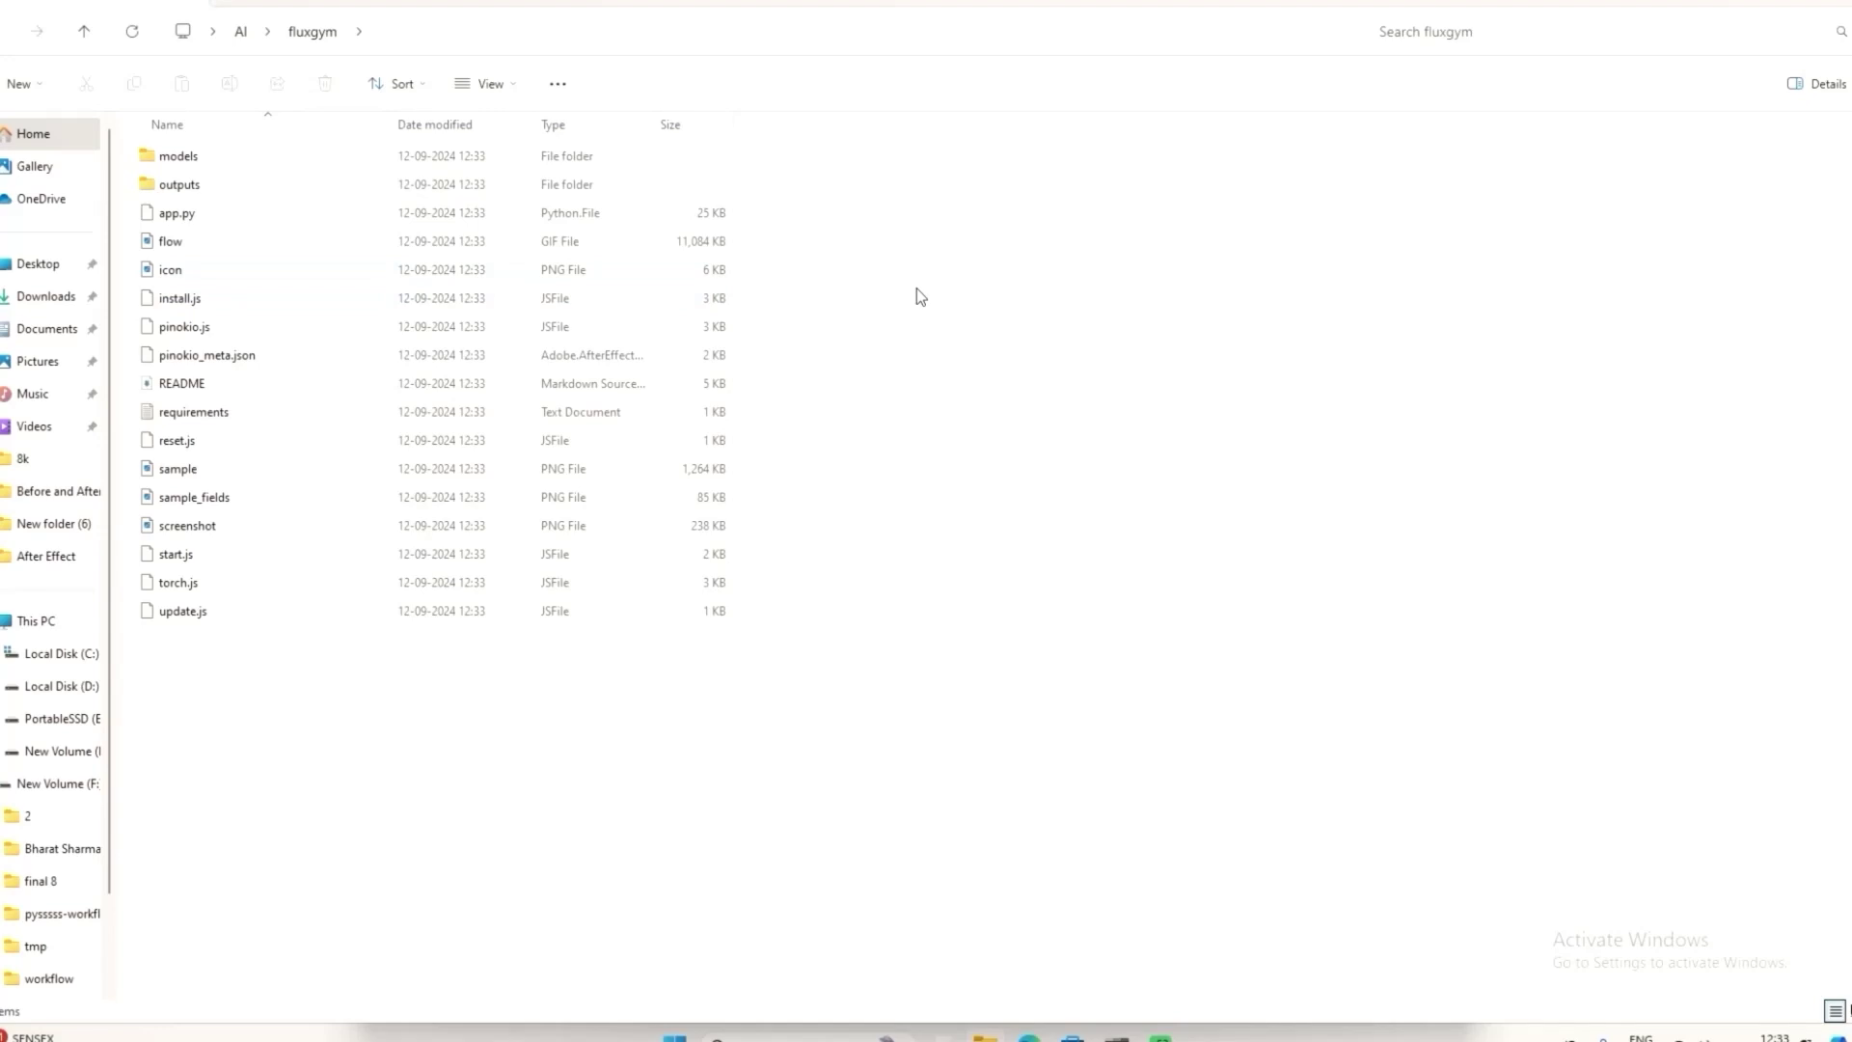
- Switch to the Command Prompt used for cloning and change its directory to Fluxgym
mouse_move(1116, 1033)
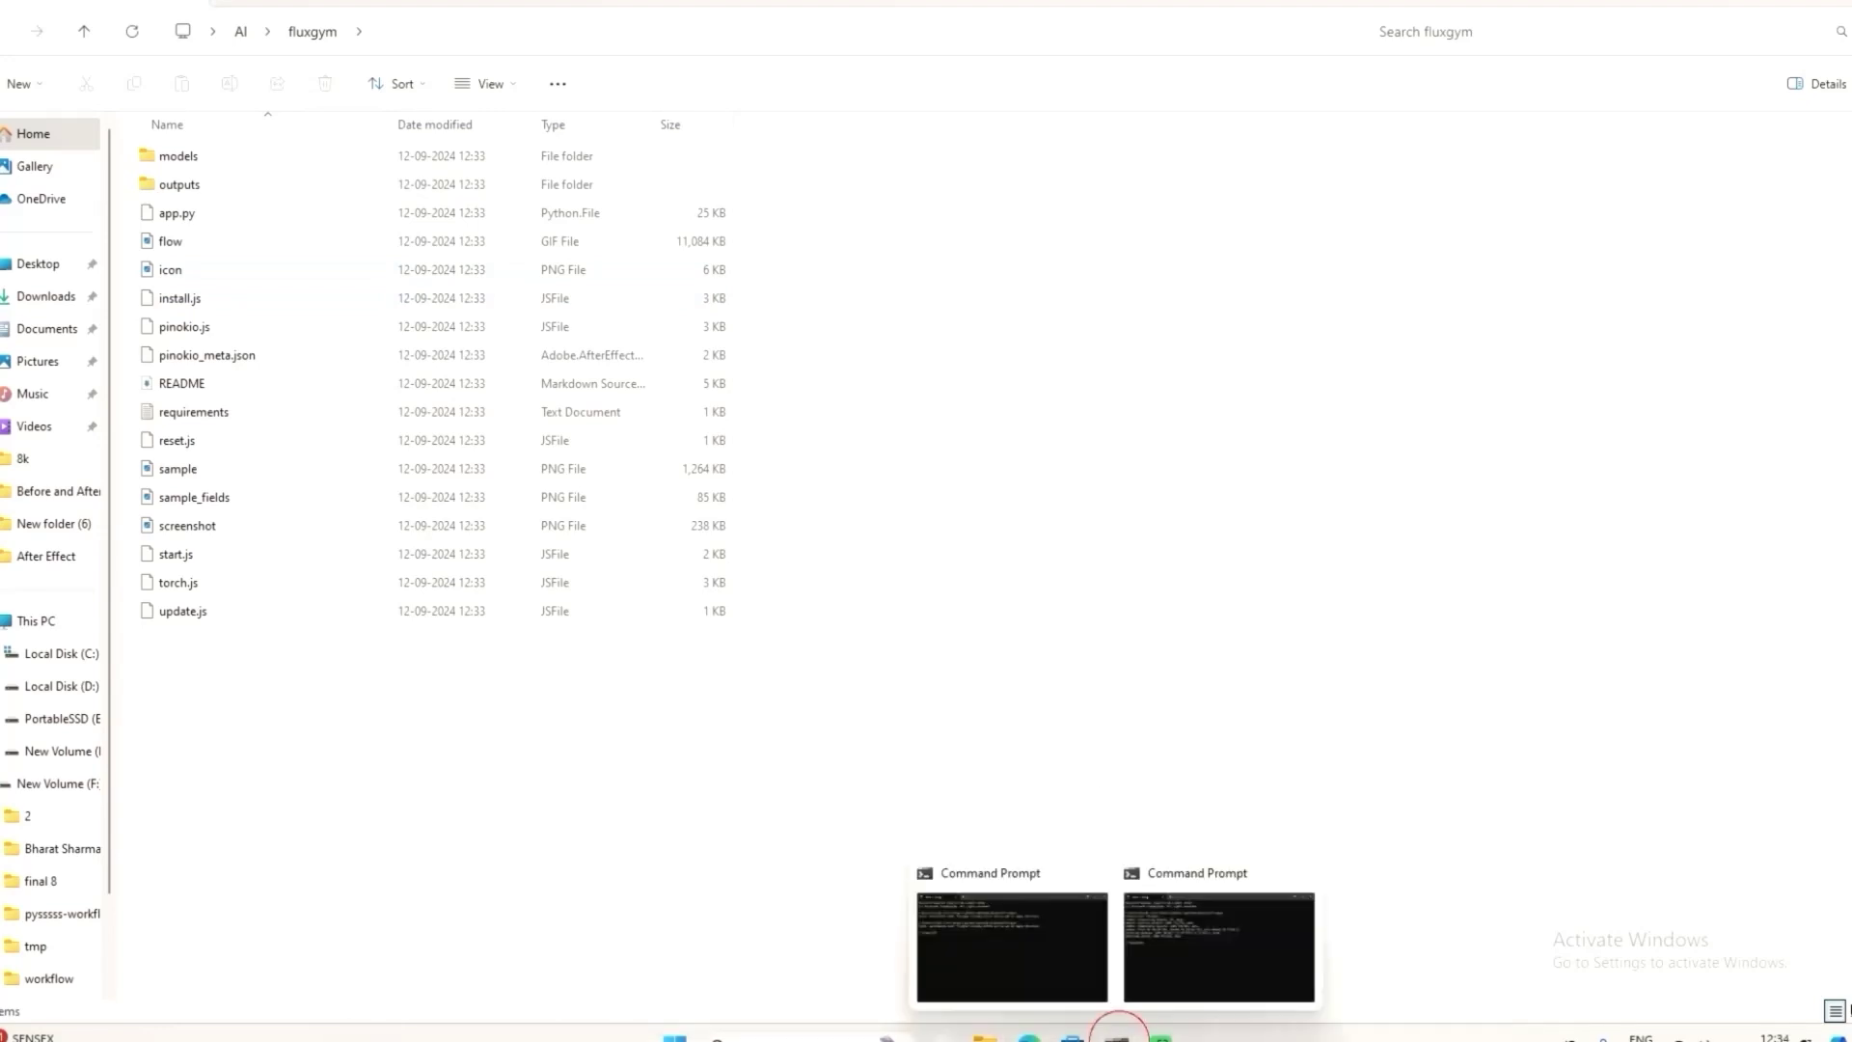
click(1167, 955)
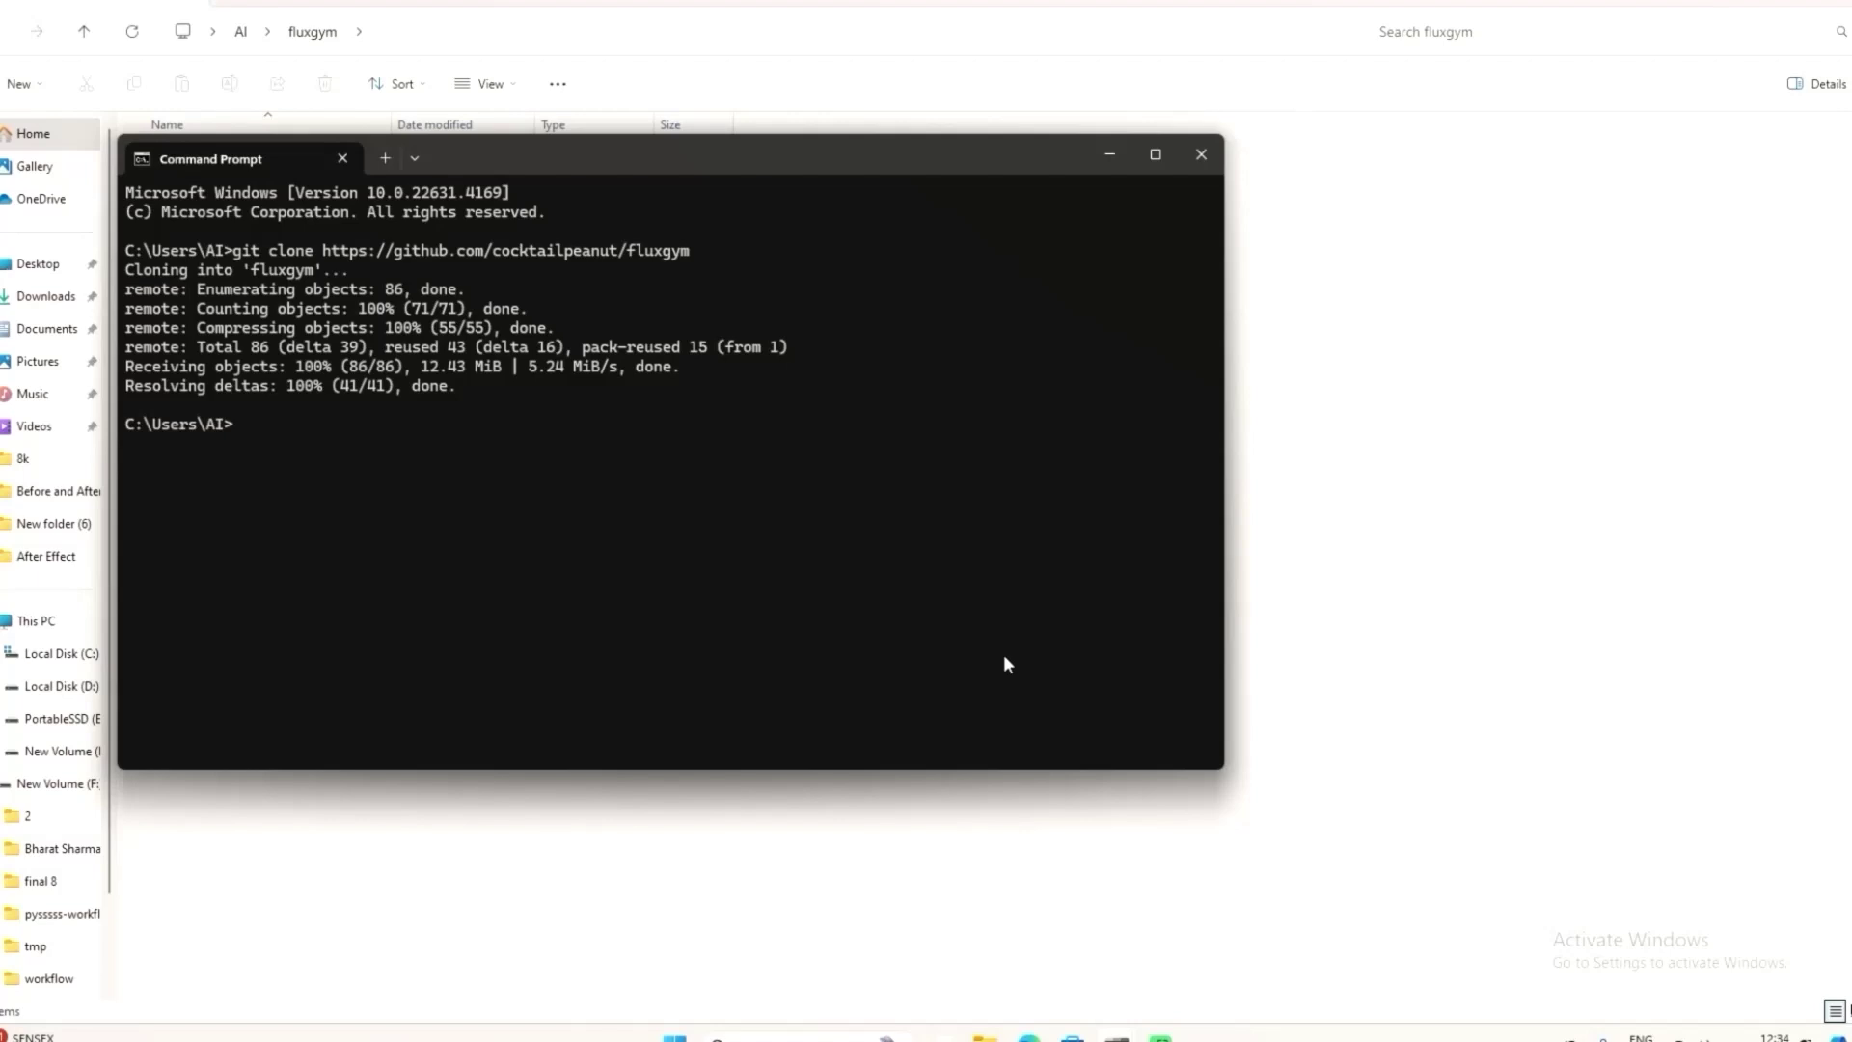
text(cd flusgym)
key(Return)
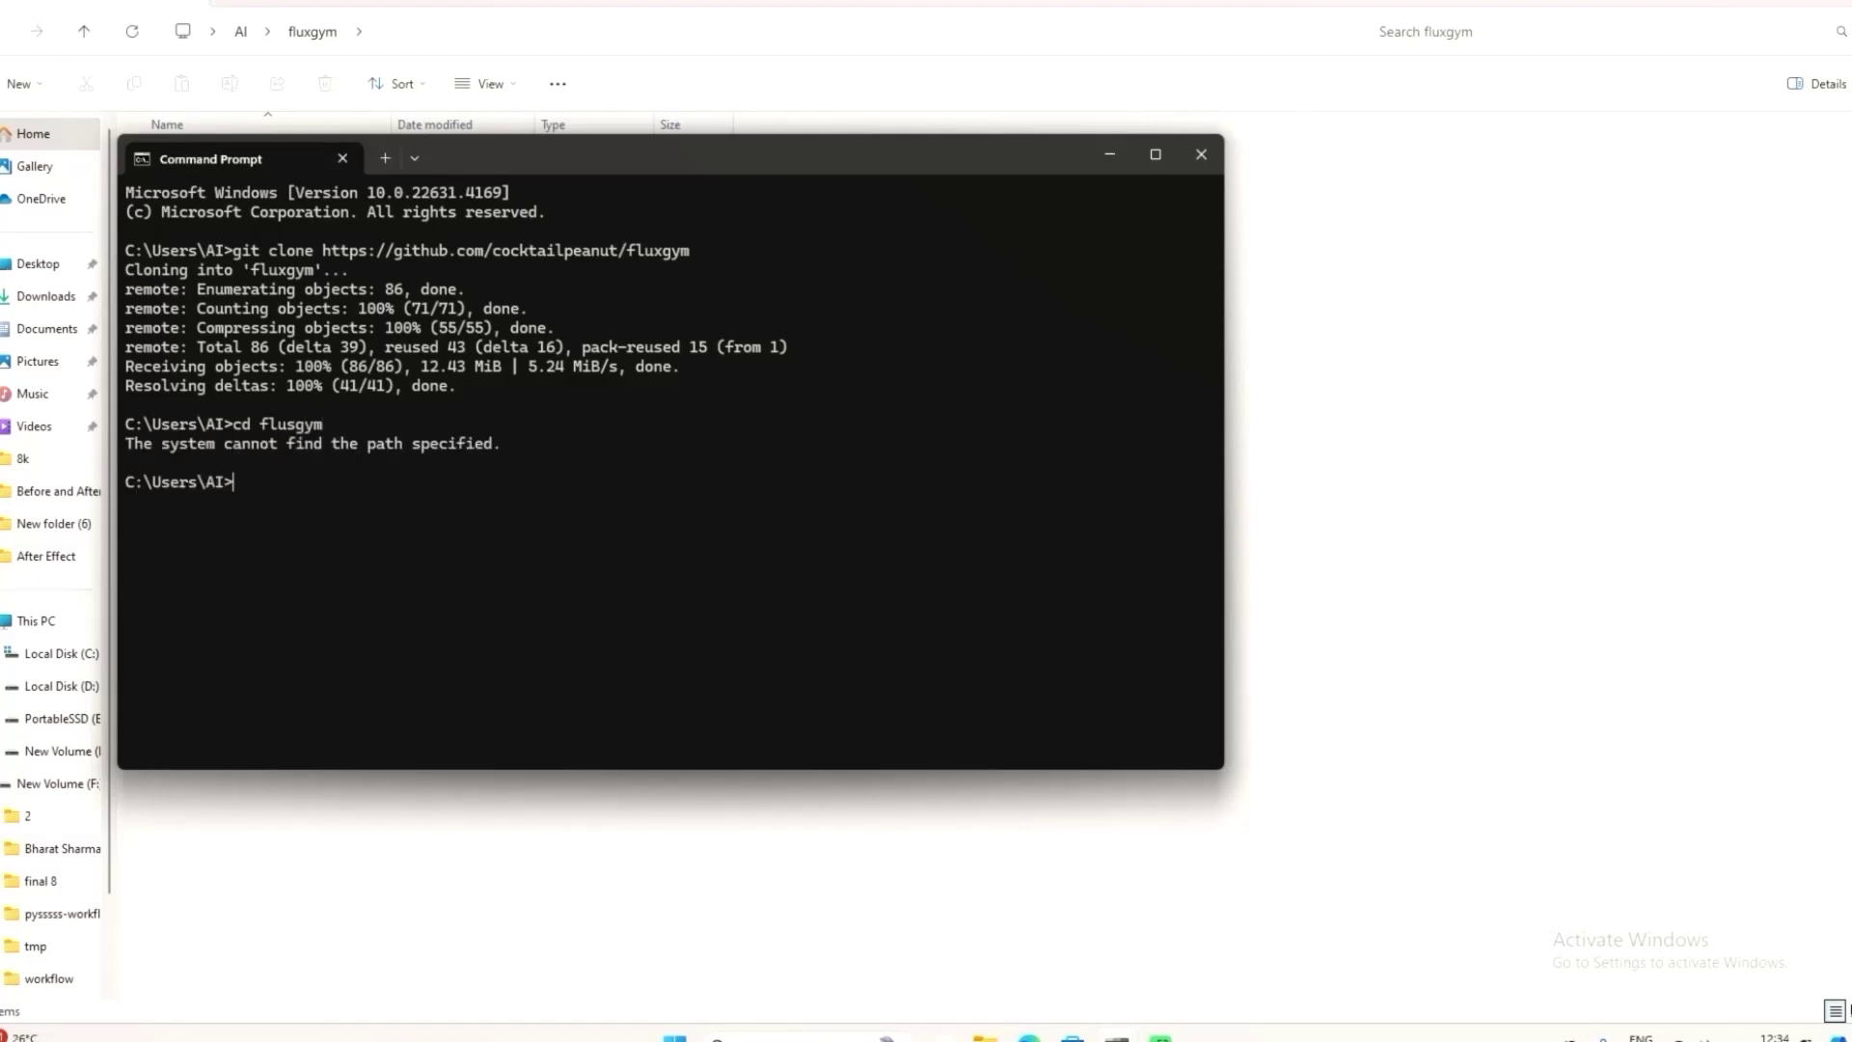
text(cd Fluxgym)
key(Return)
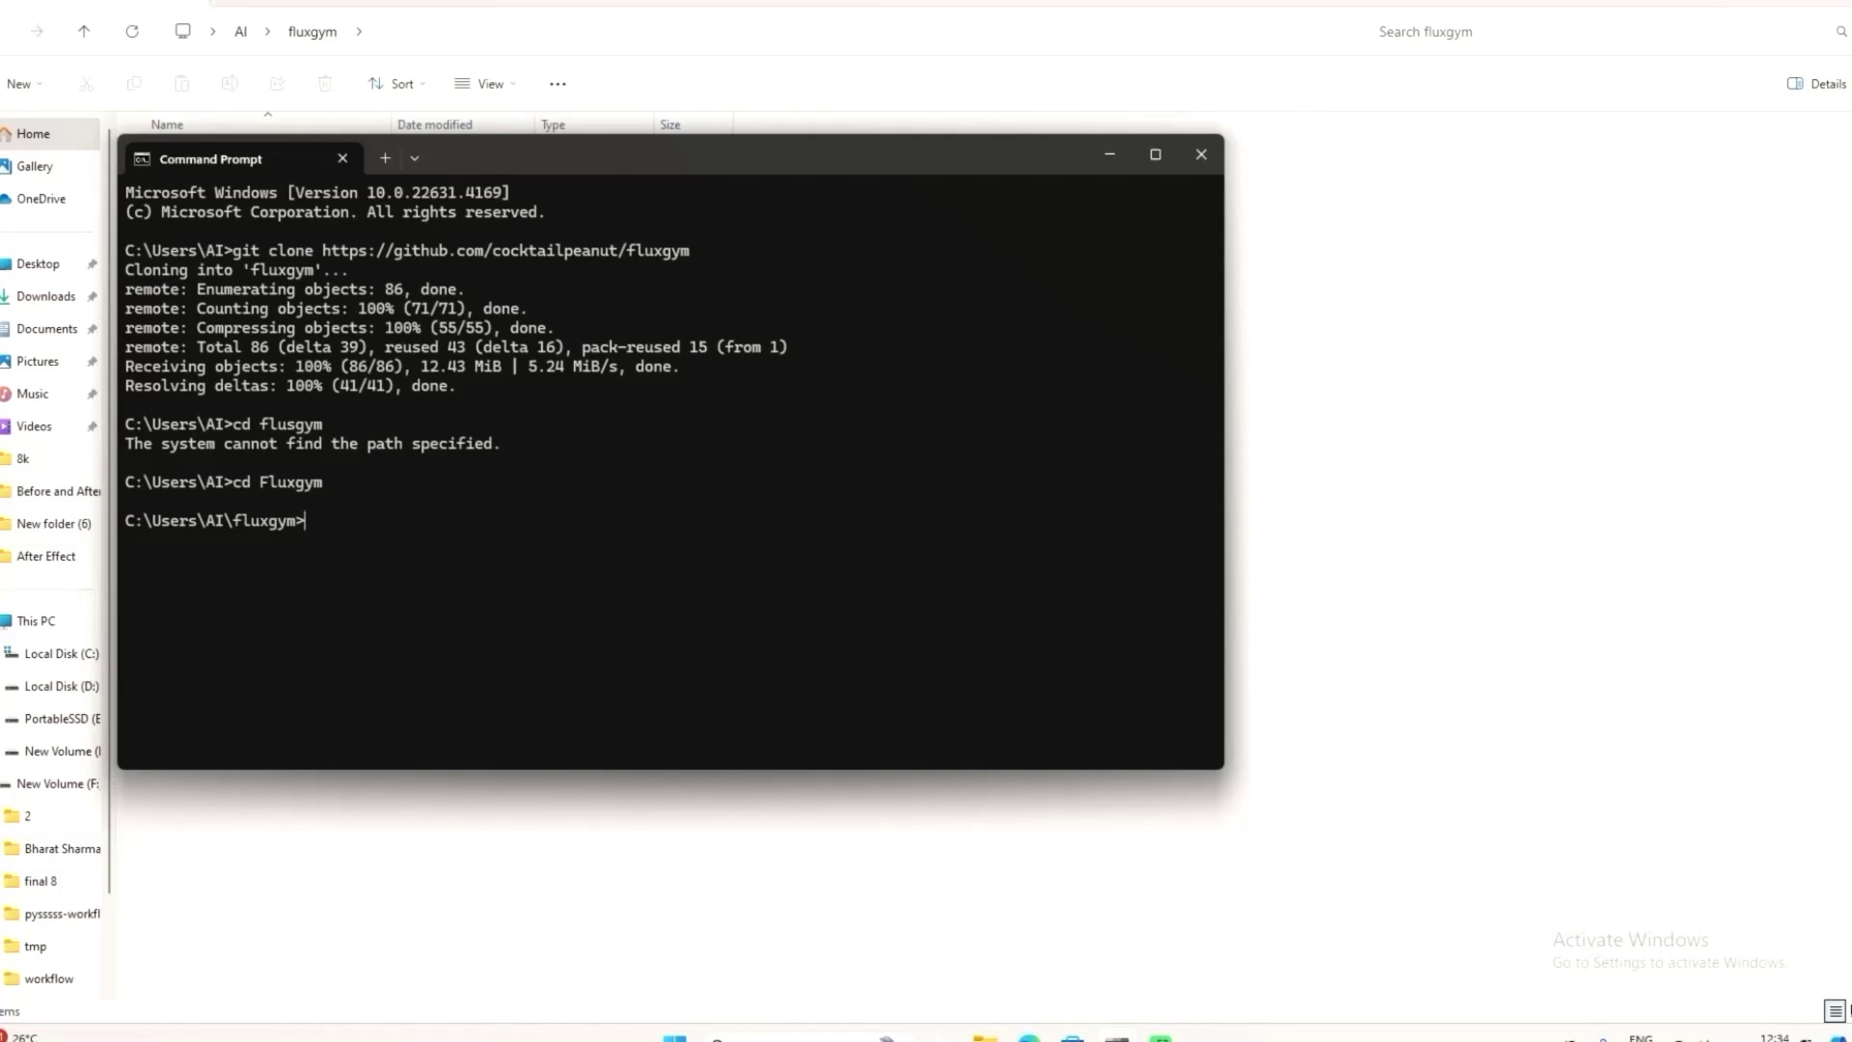
click(1360, 535)
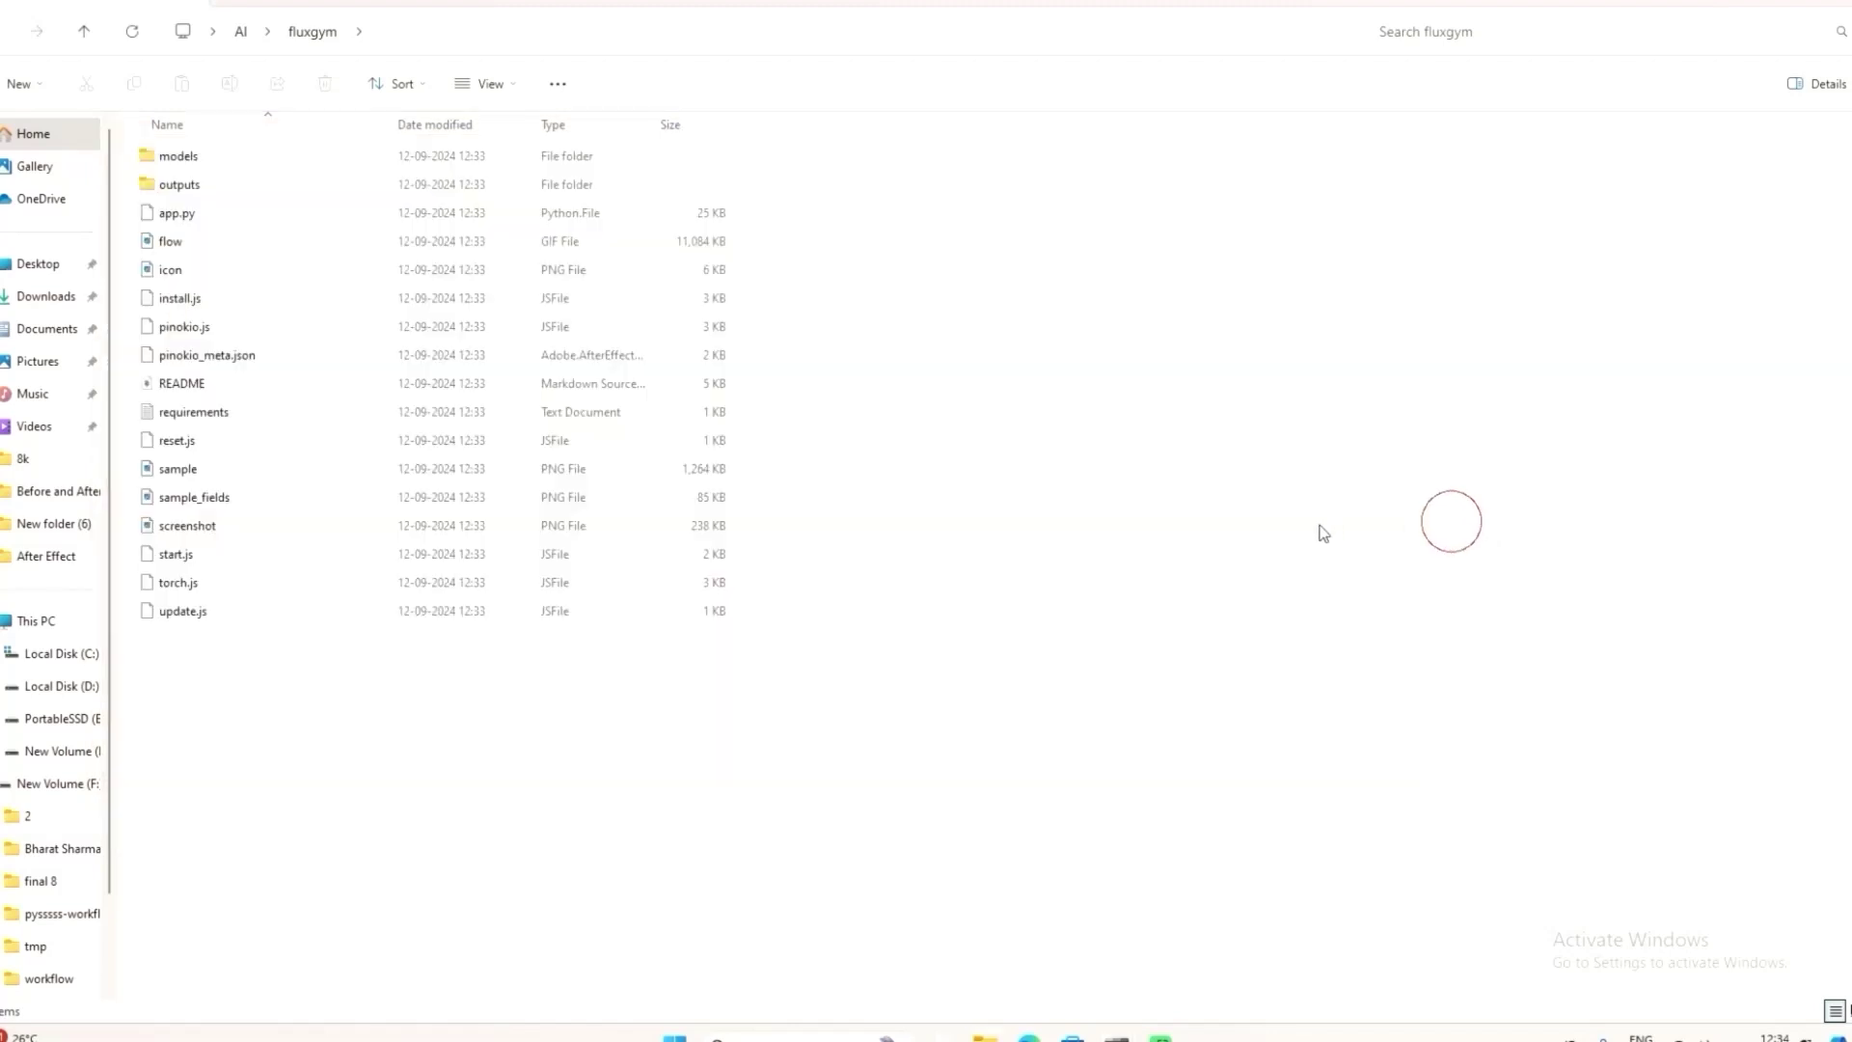
mouse_move(1029, 1036)
click(1013, 929)
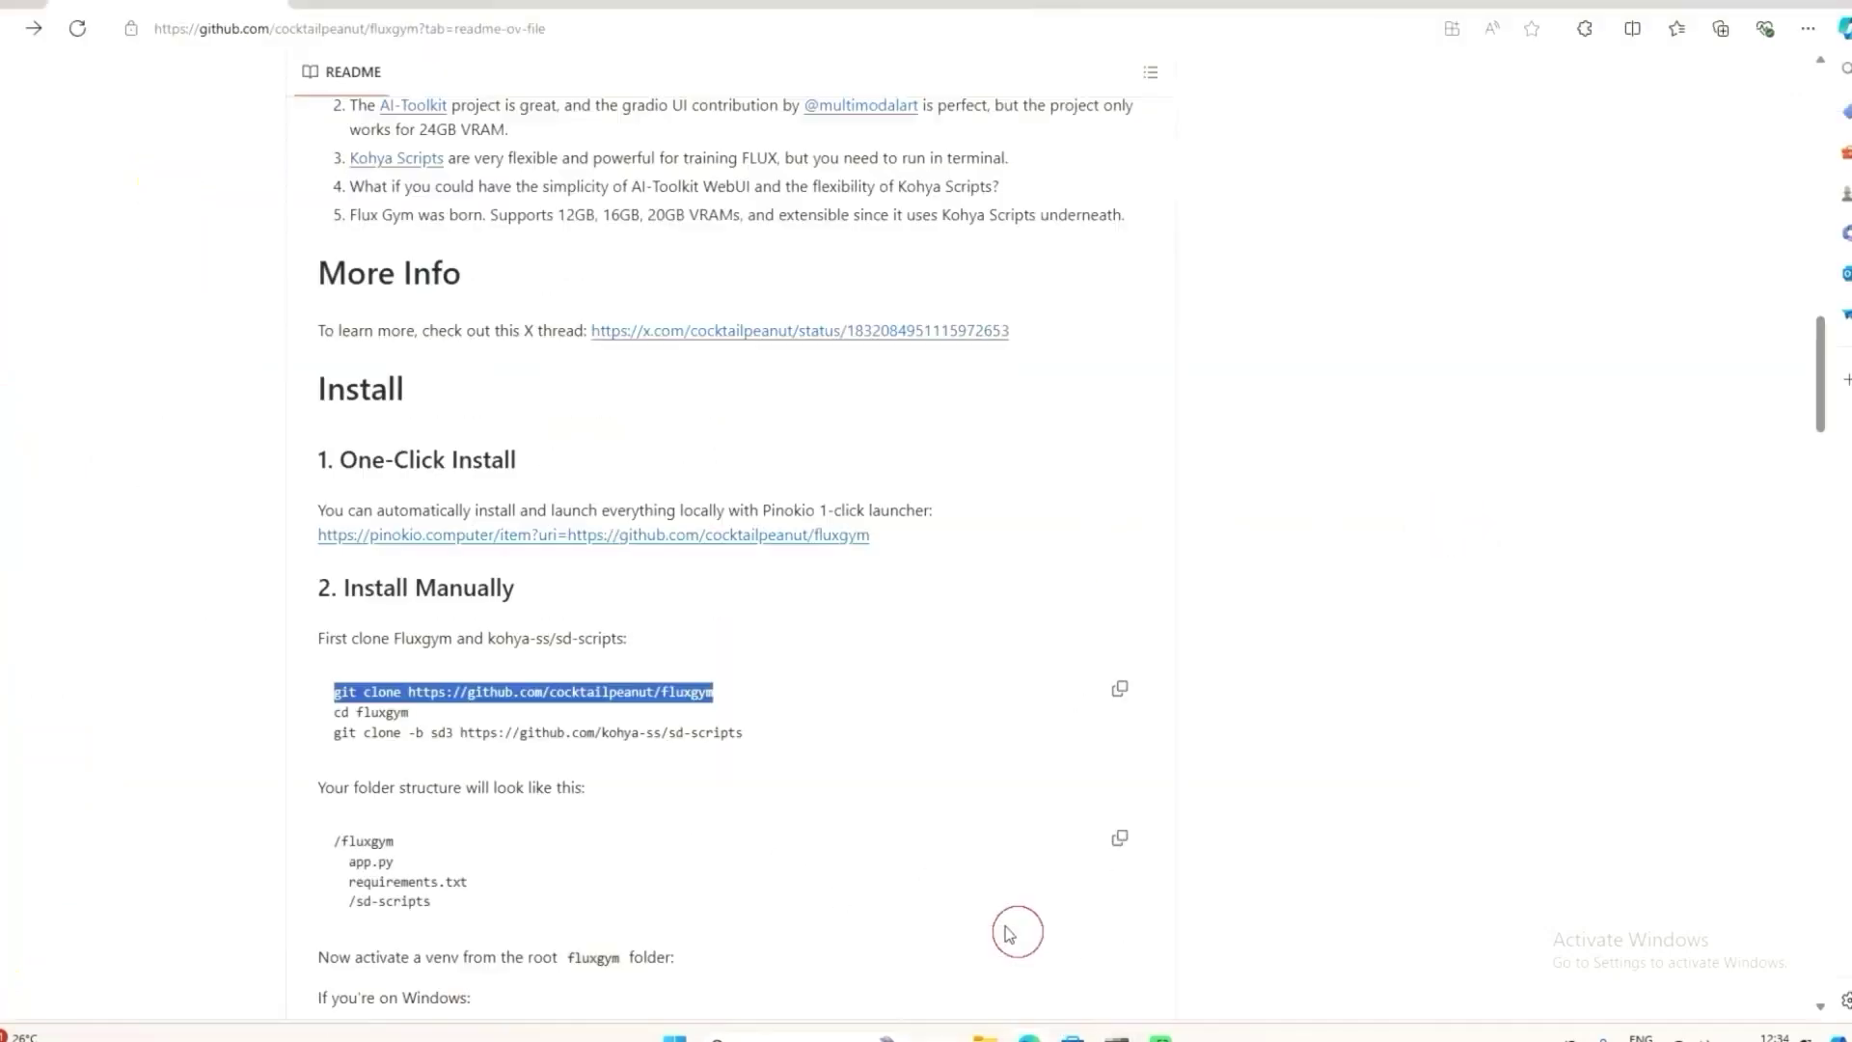
drag(767, 741, 333, 735)
right_click(363, 733)
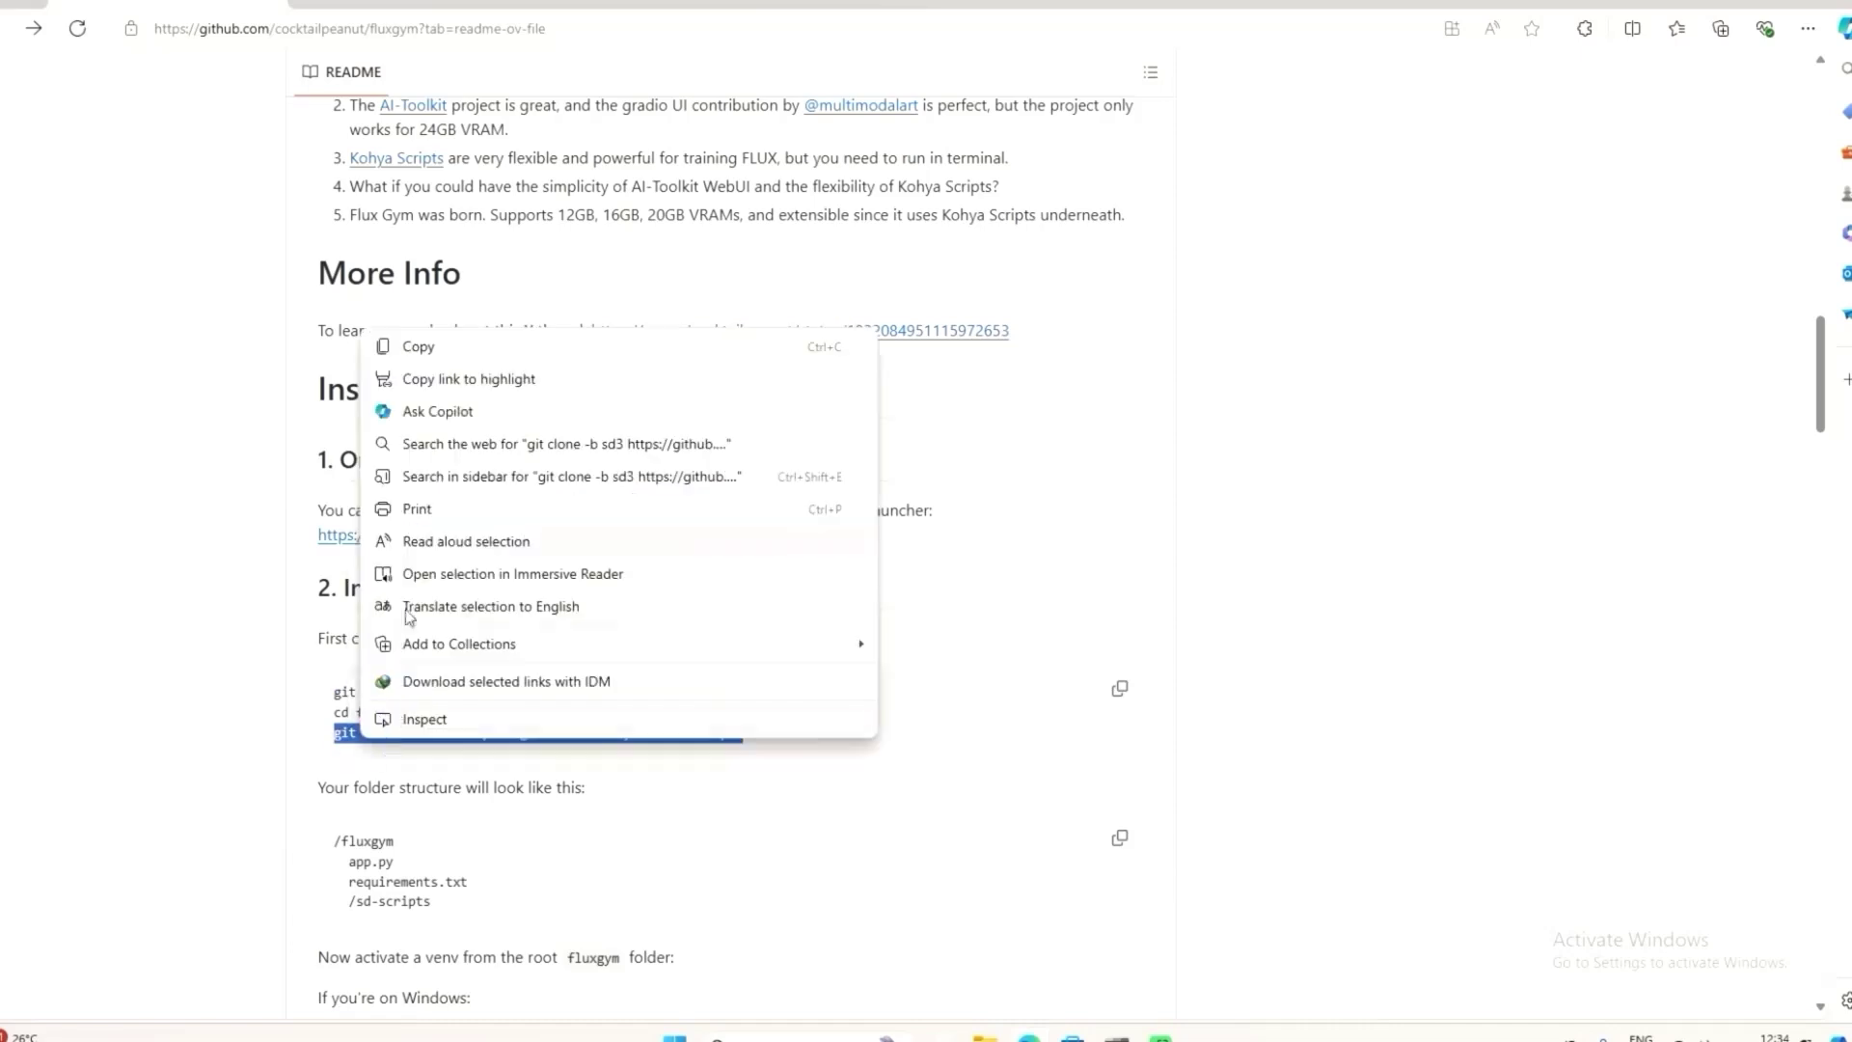
click(412, 347)
mouse_move(1116, 1035)
click(1217, 940)
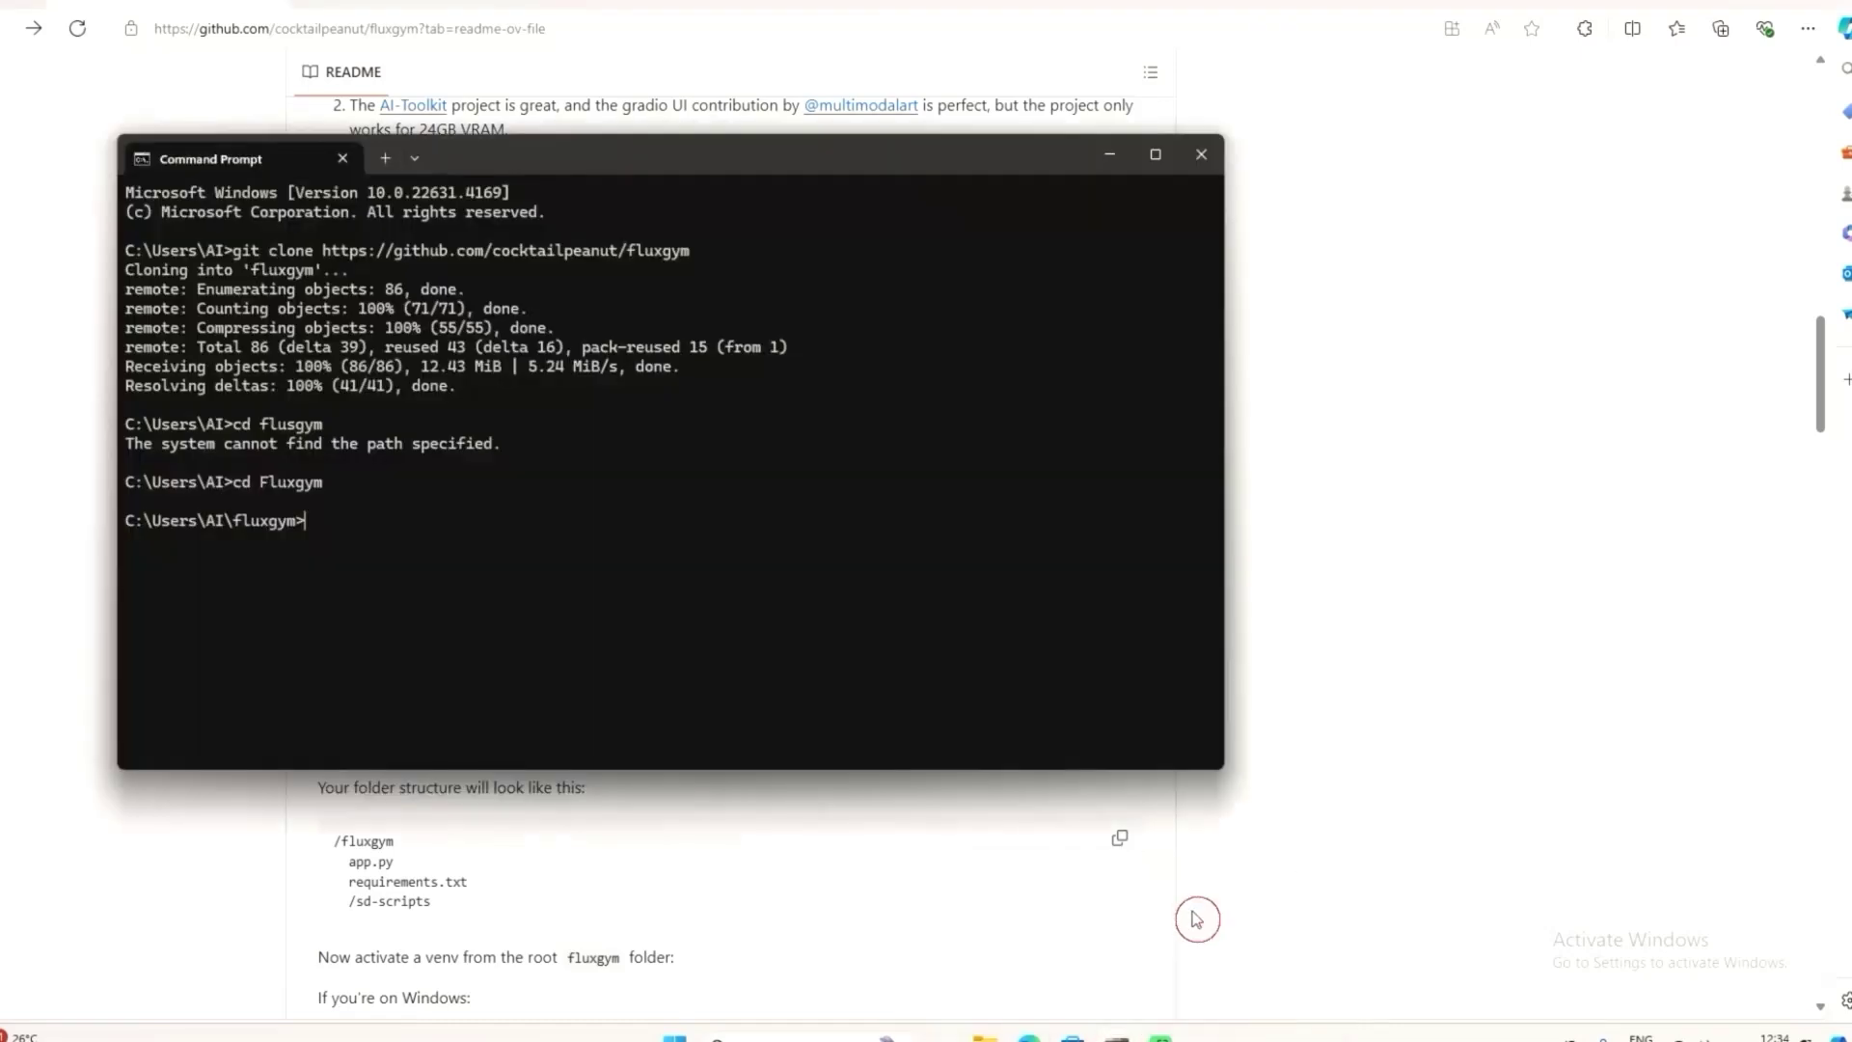
key(ctrl+v)
key(Return)
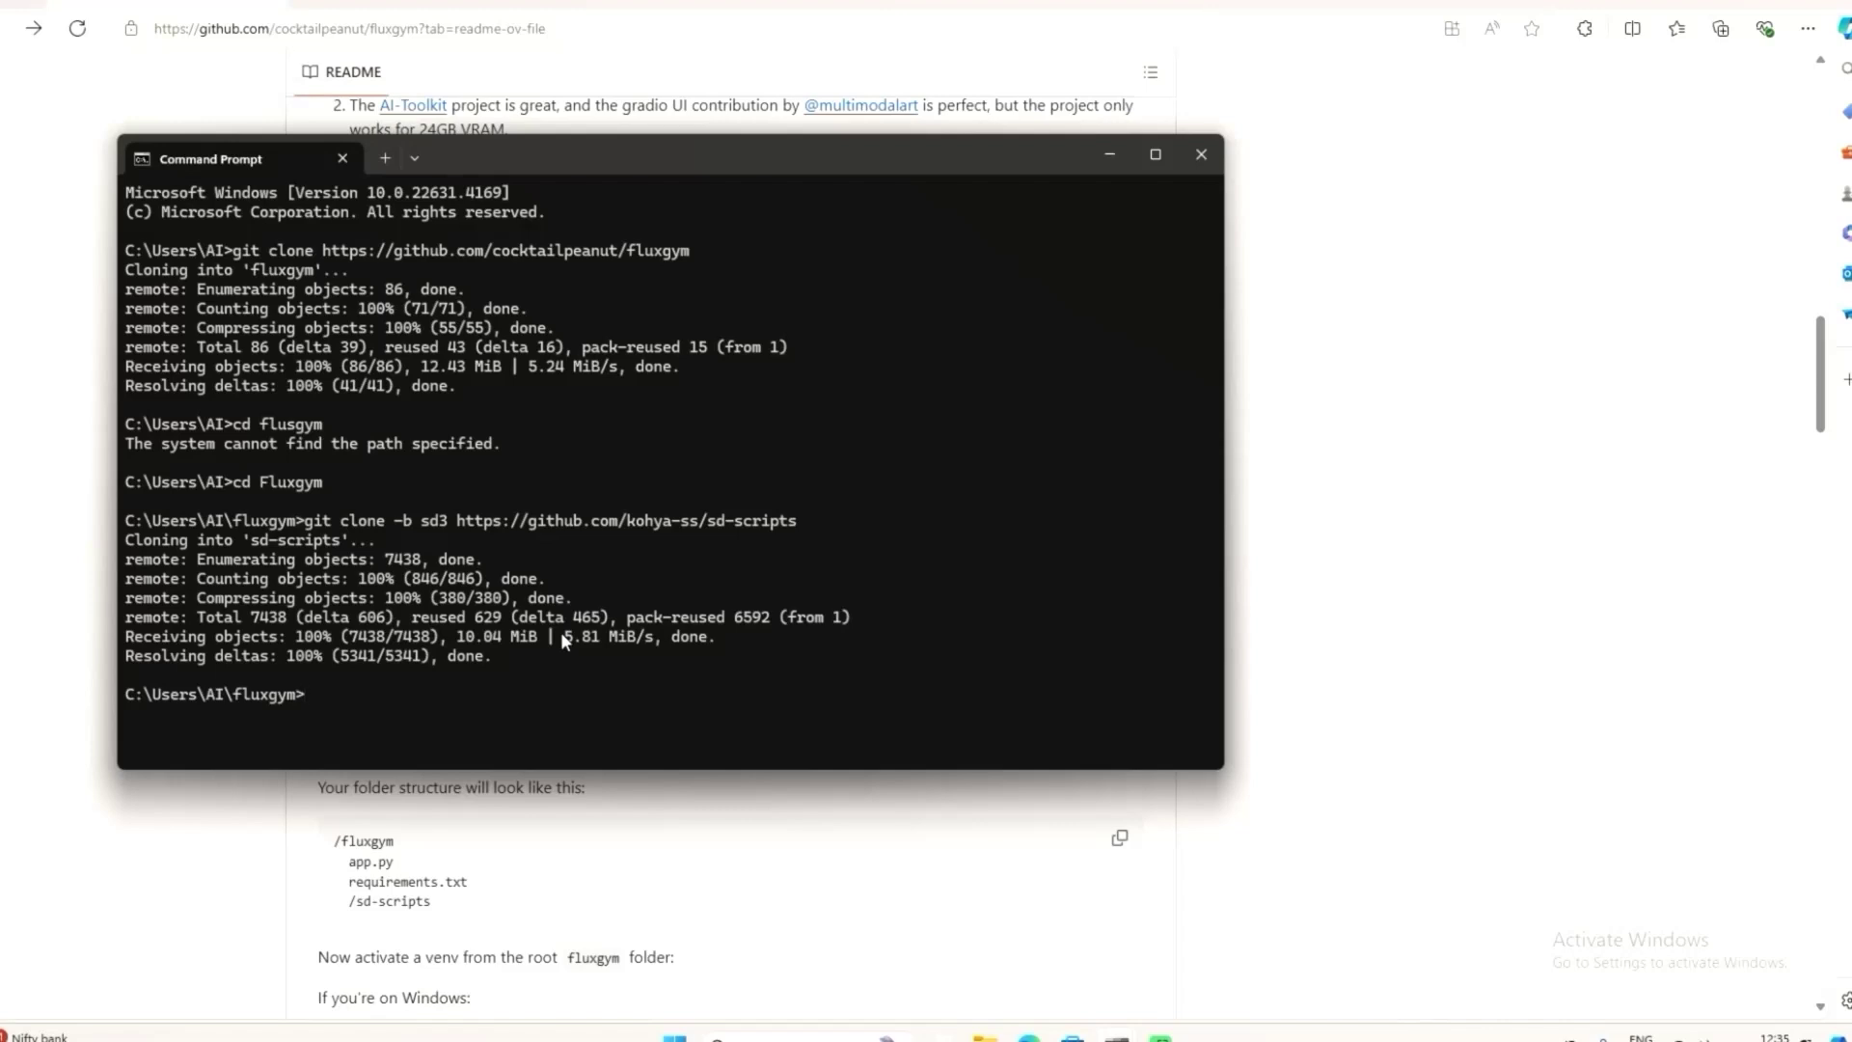
- List the installed Python paths with where python and create a virtual environment named env using the Python311 executable
text(where python)
key(Return)
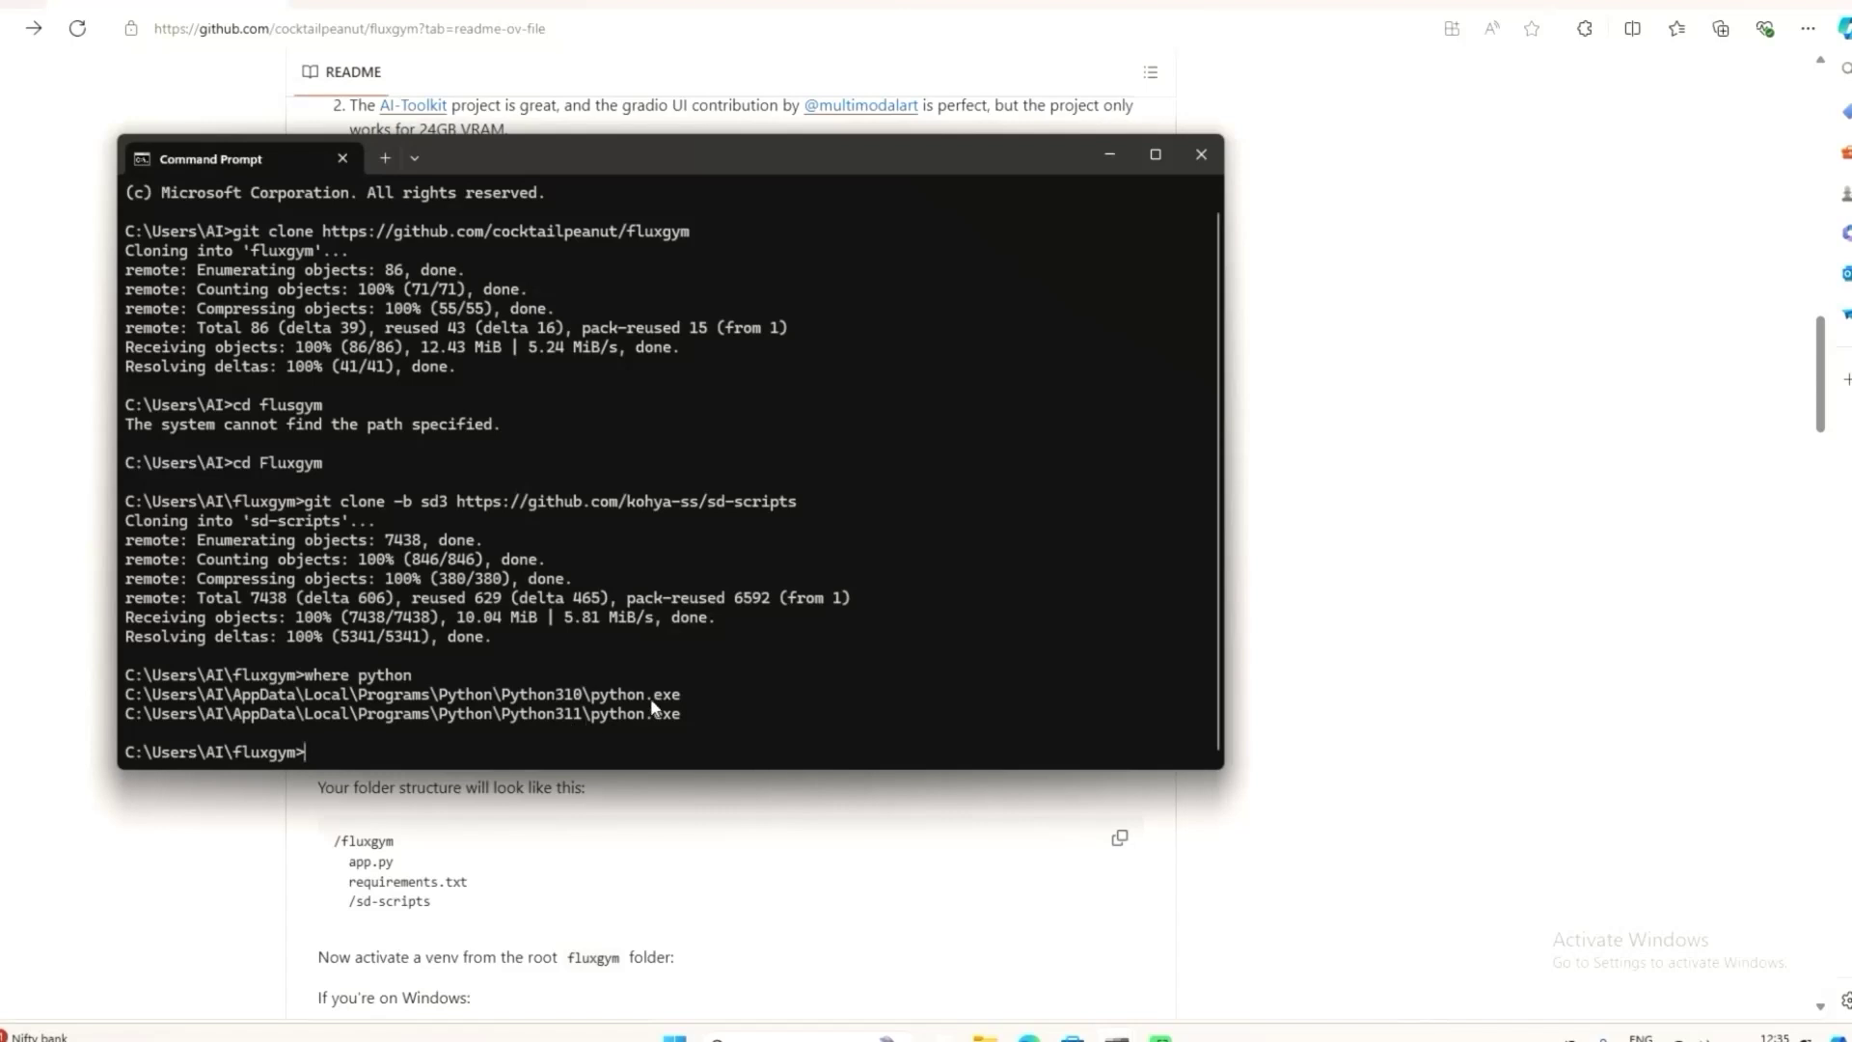
drag(697, 713, 119, 709)
key(ctrl+c)
text(")
key(ctrl+v)
text(" )
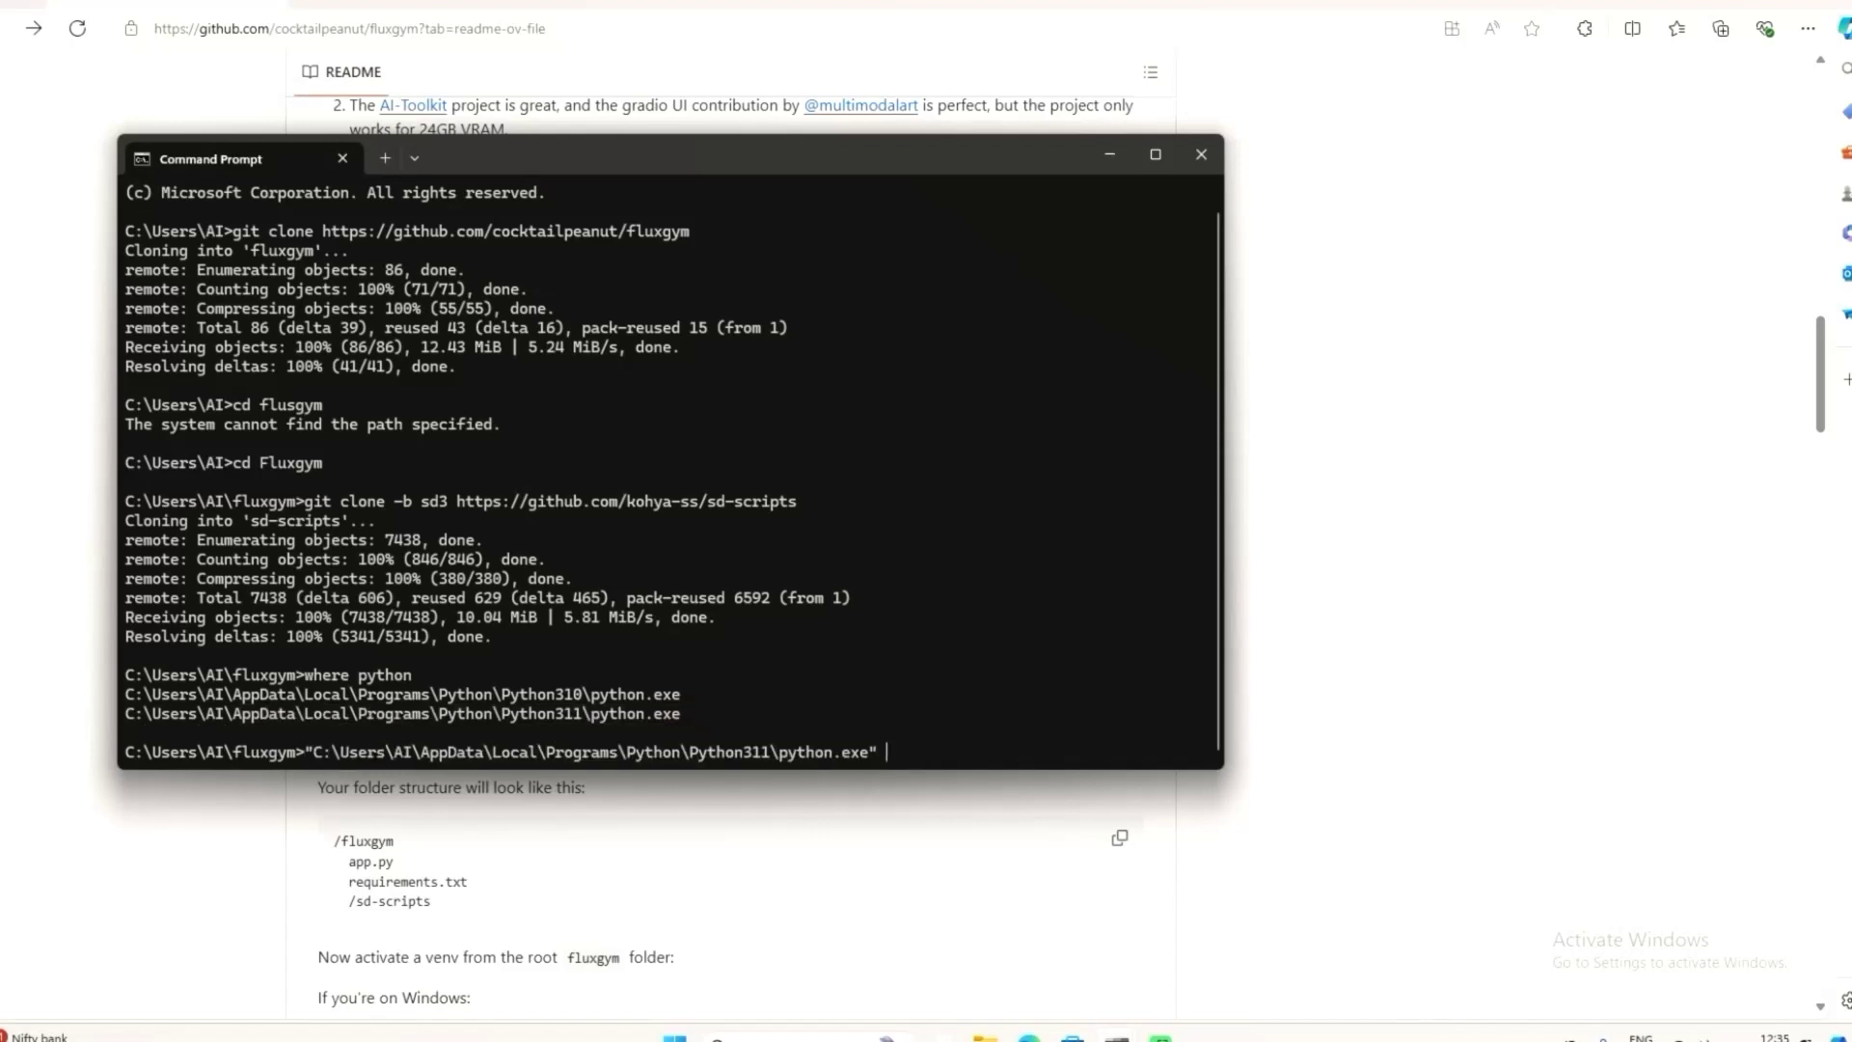
text(-m venv env)
key(Return)
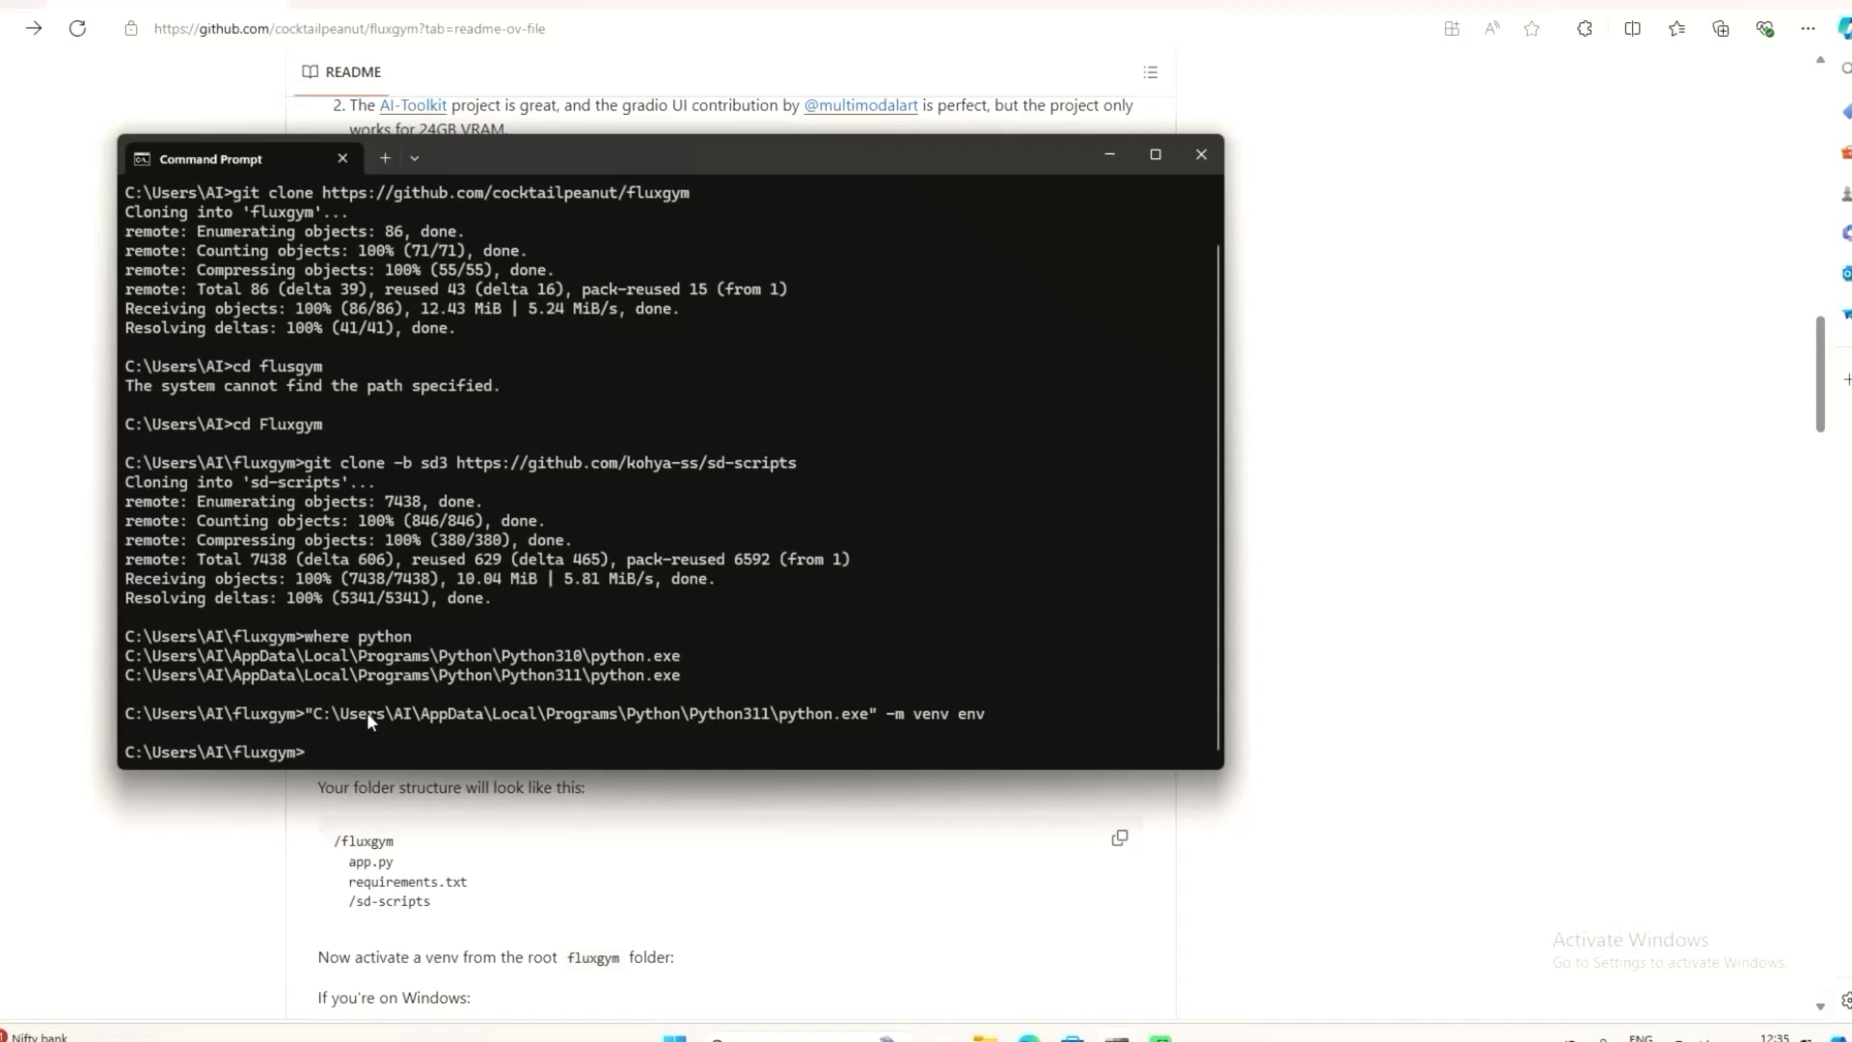
- Check the fluxgym folder in File Explorer for the env folder and look at its contents
click(985, 1036)
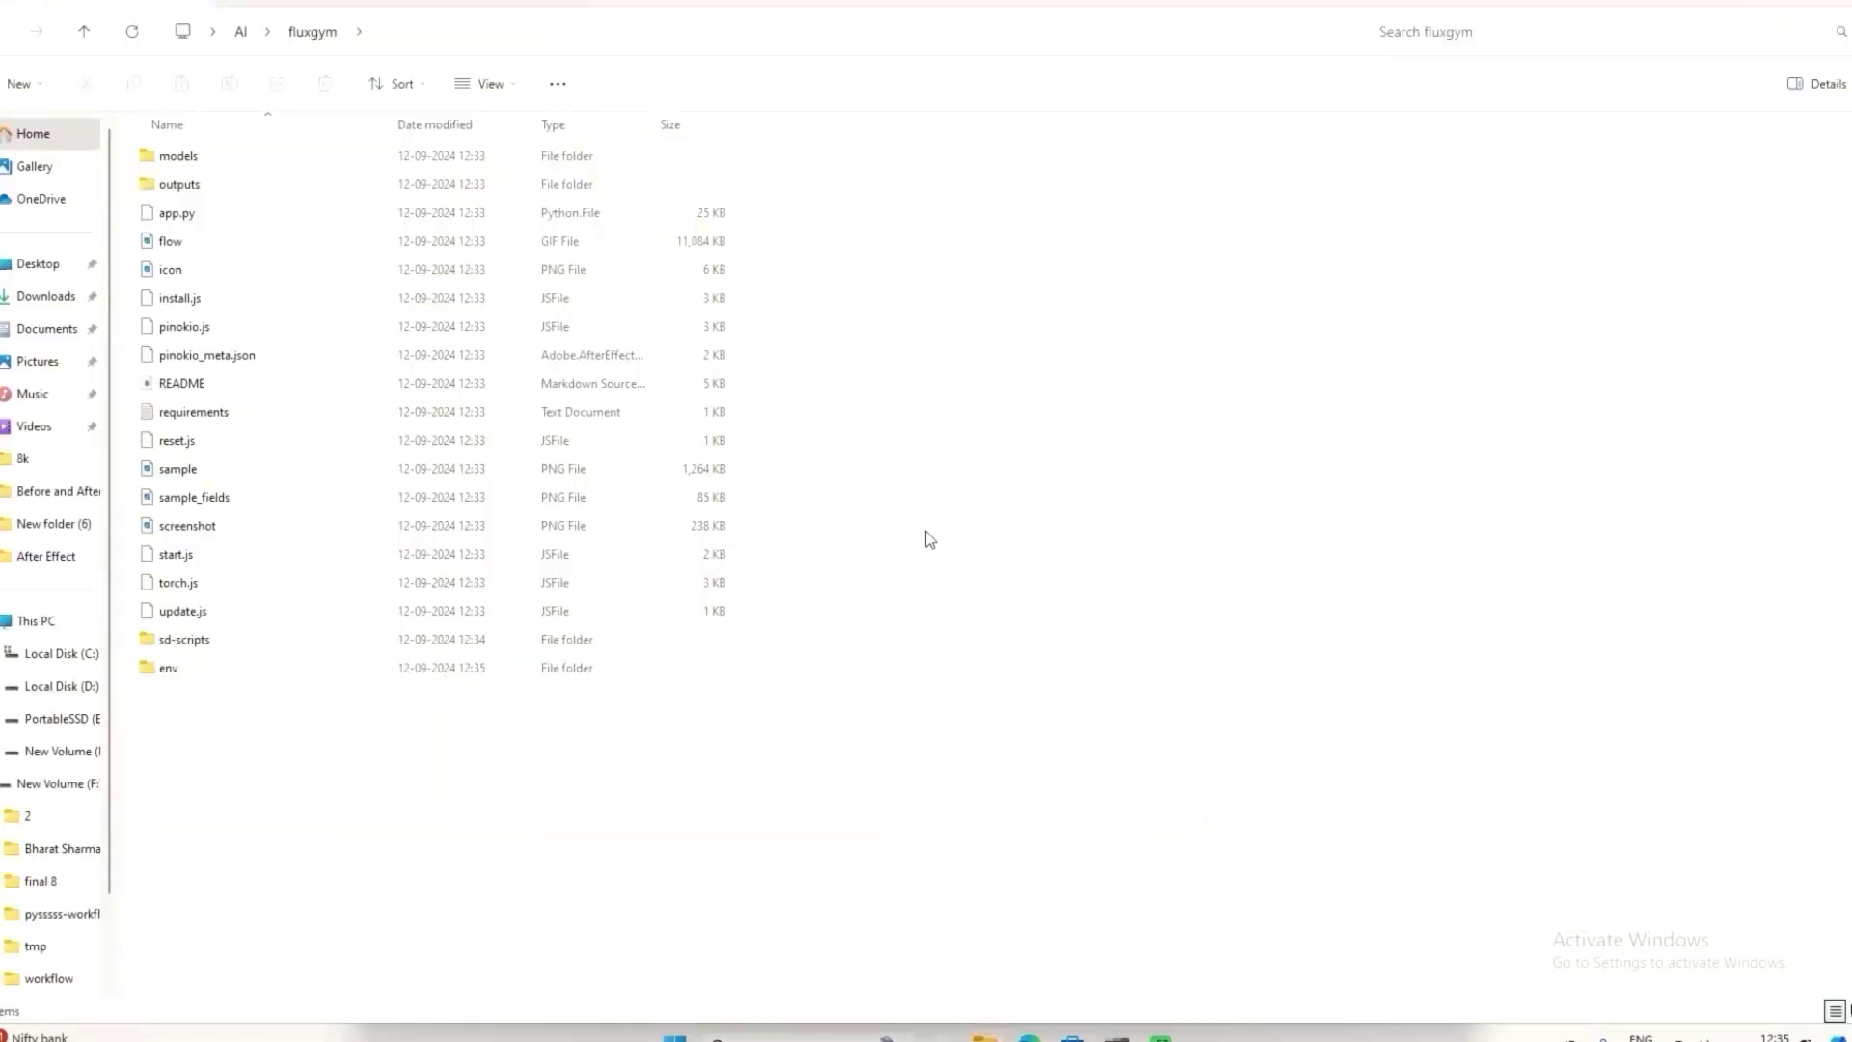
click(241, 31)
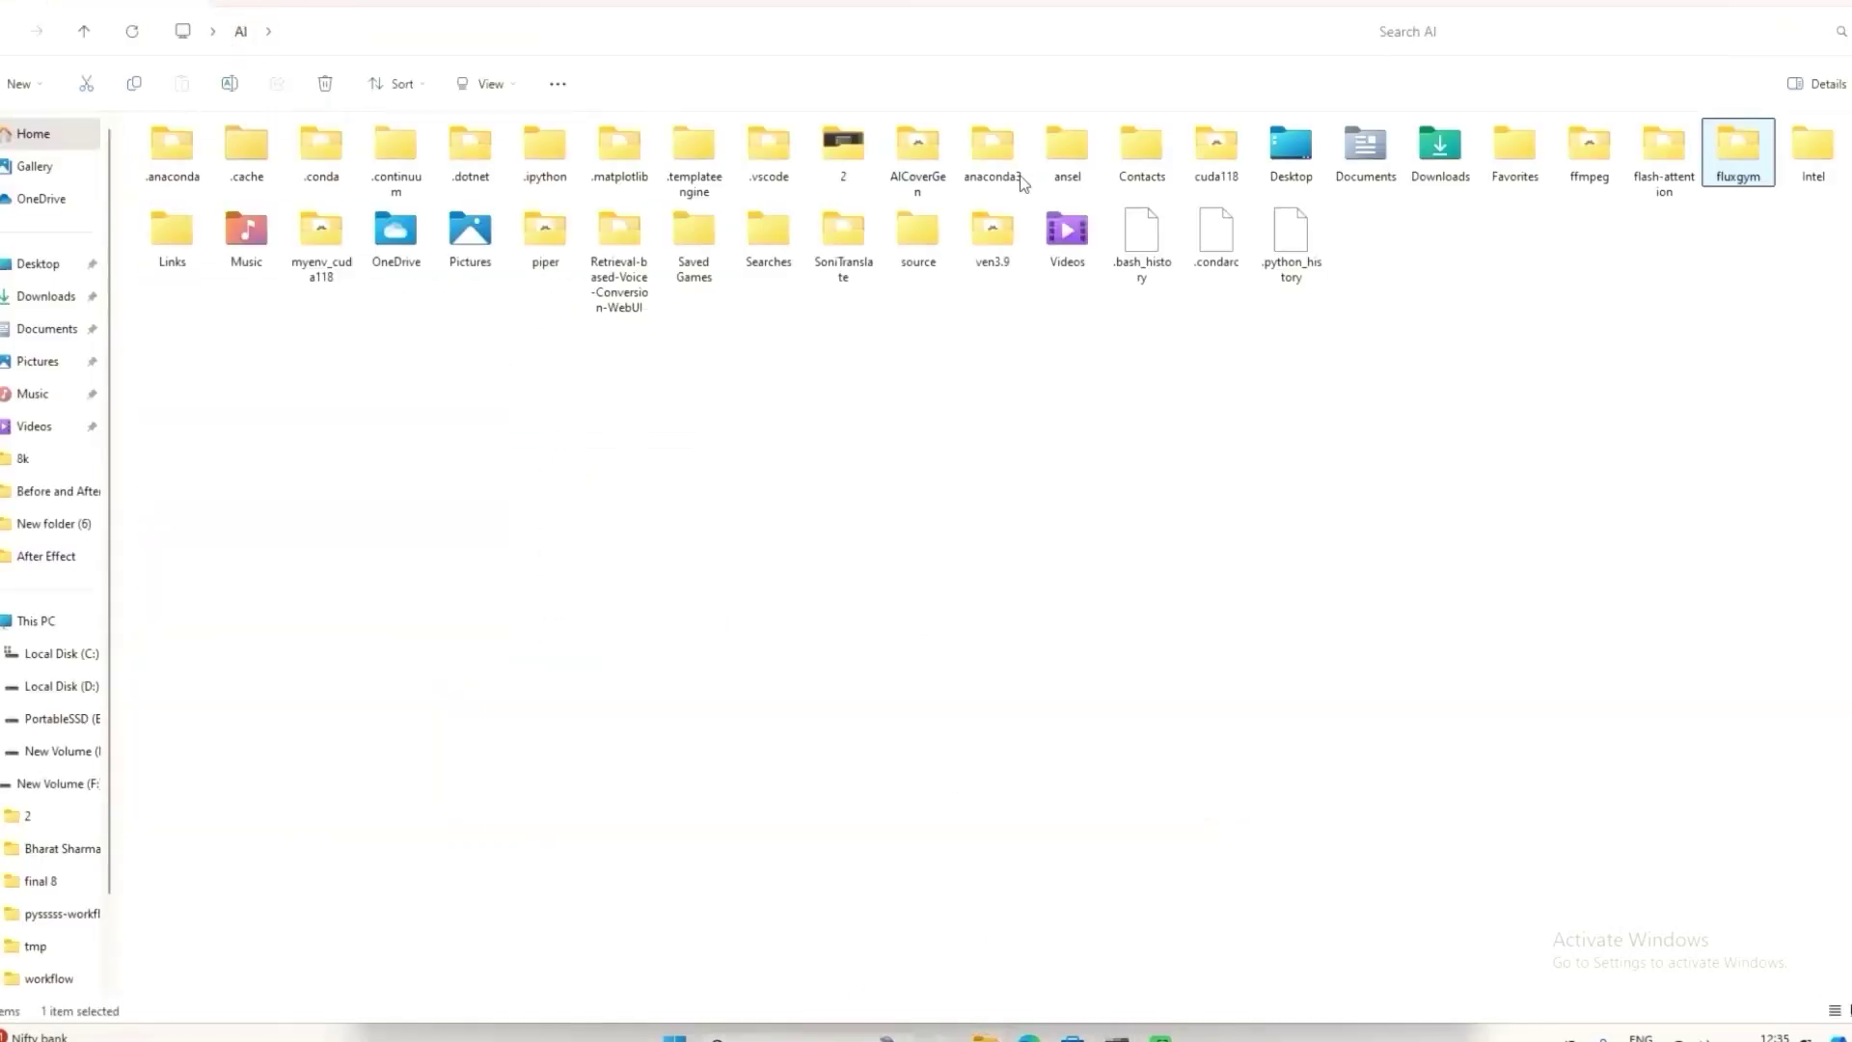
double_click(1731, 152)
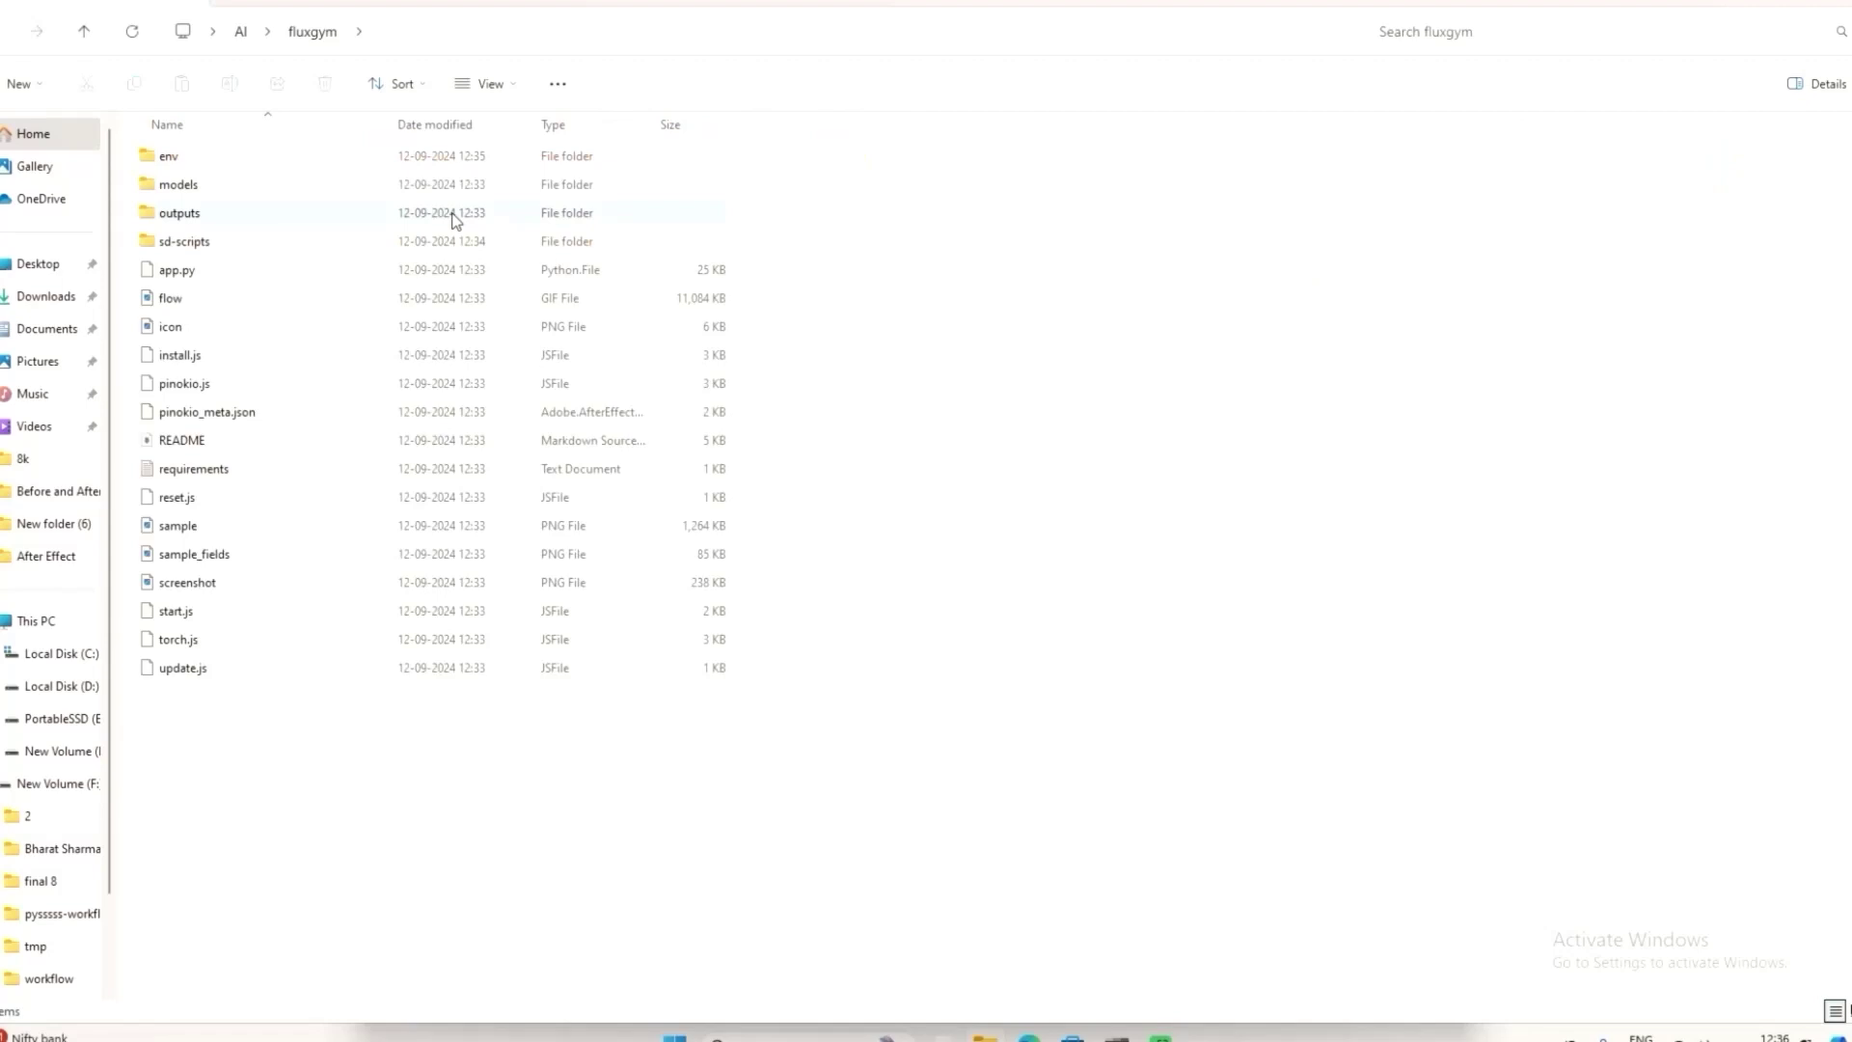
double_click(259, 156)
key(alt+Left)
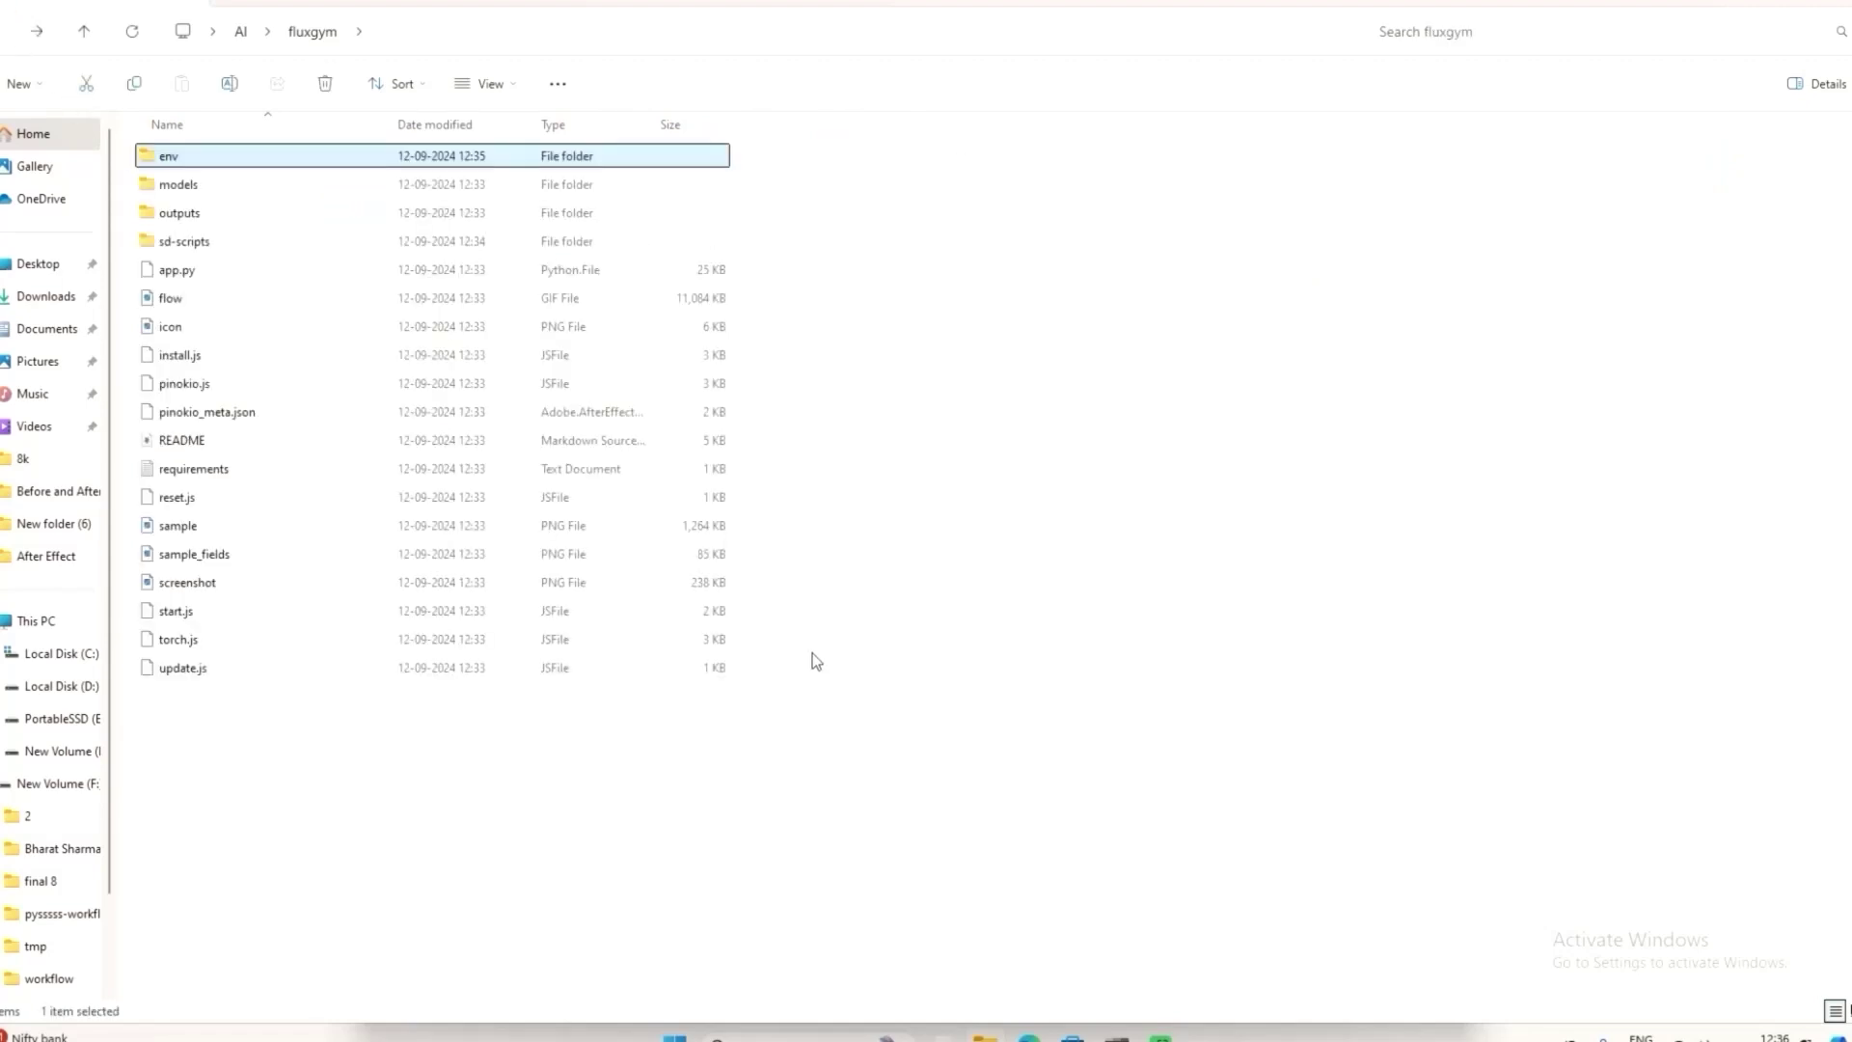
- Activate the virtual environment with env\Scripts\activate in the Command Prompt and check its Python version
mouse_move(1115, 1036)
click(1184, 953)
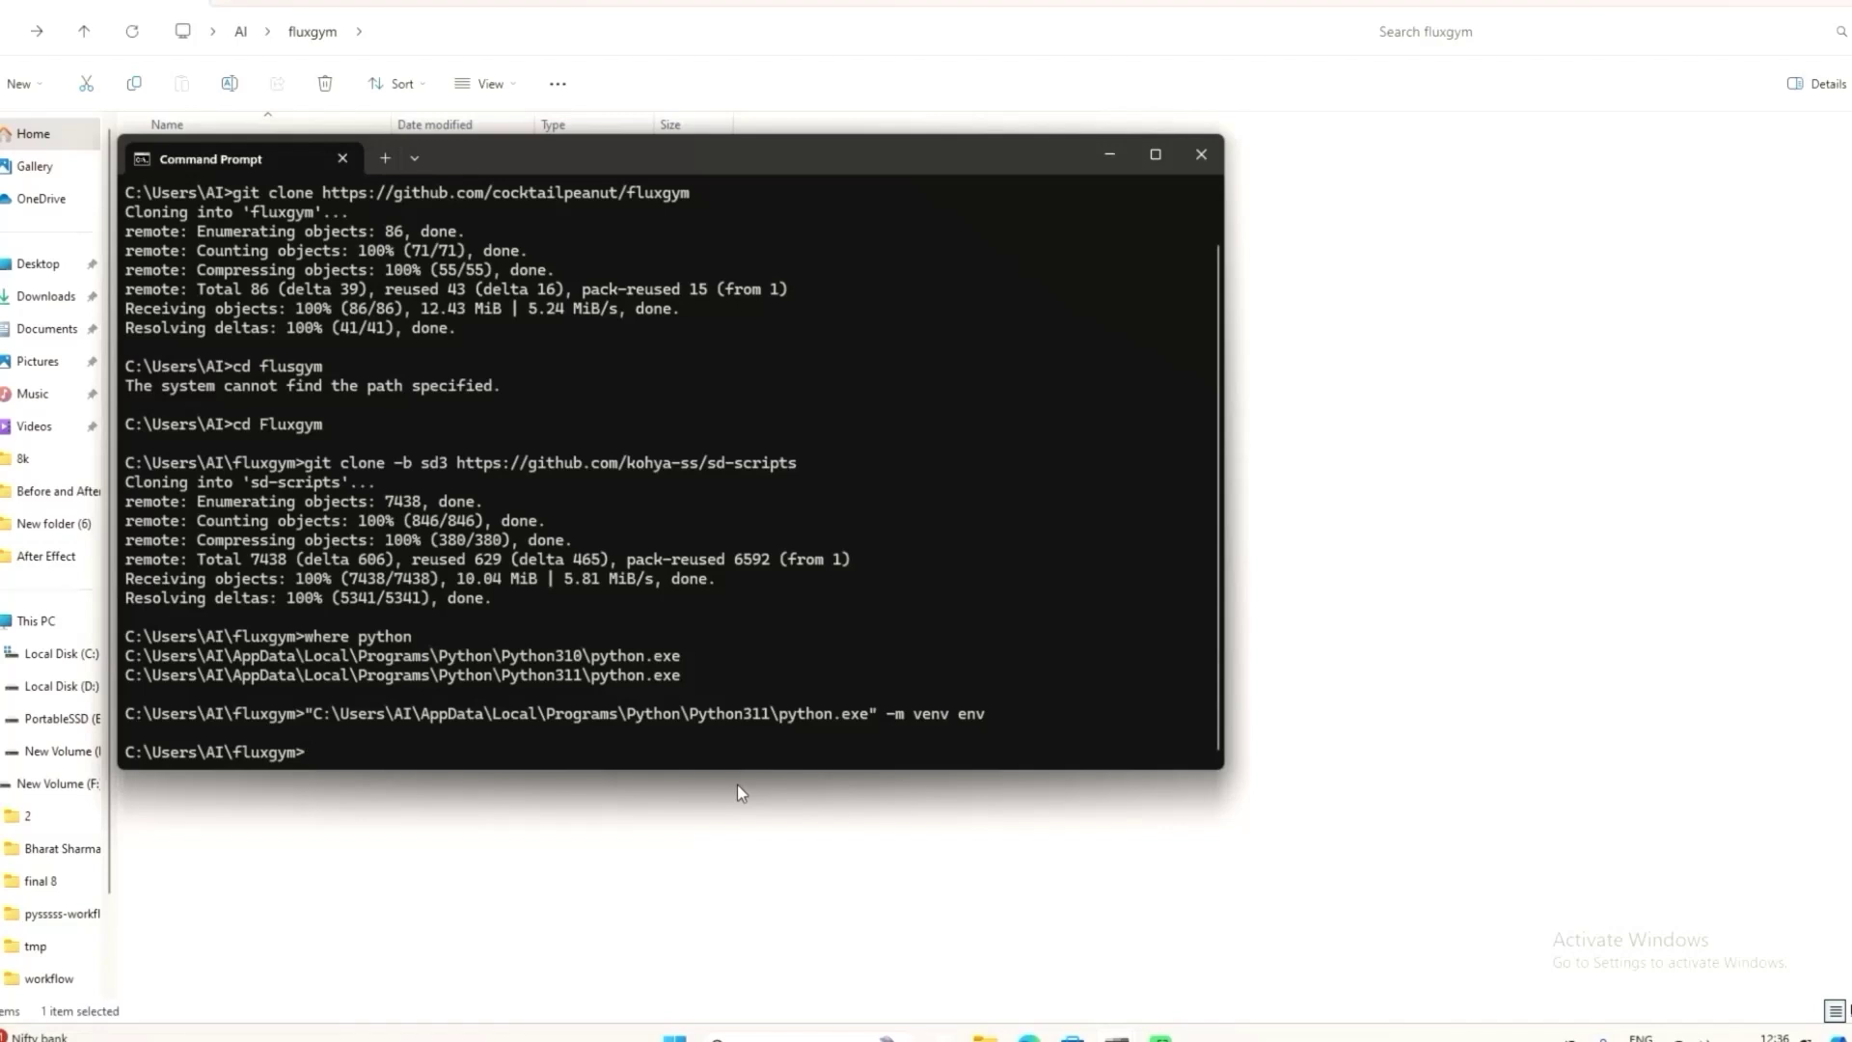
text(env)
text(\Scripts\activate)
key(Return)
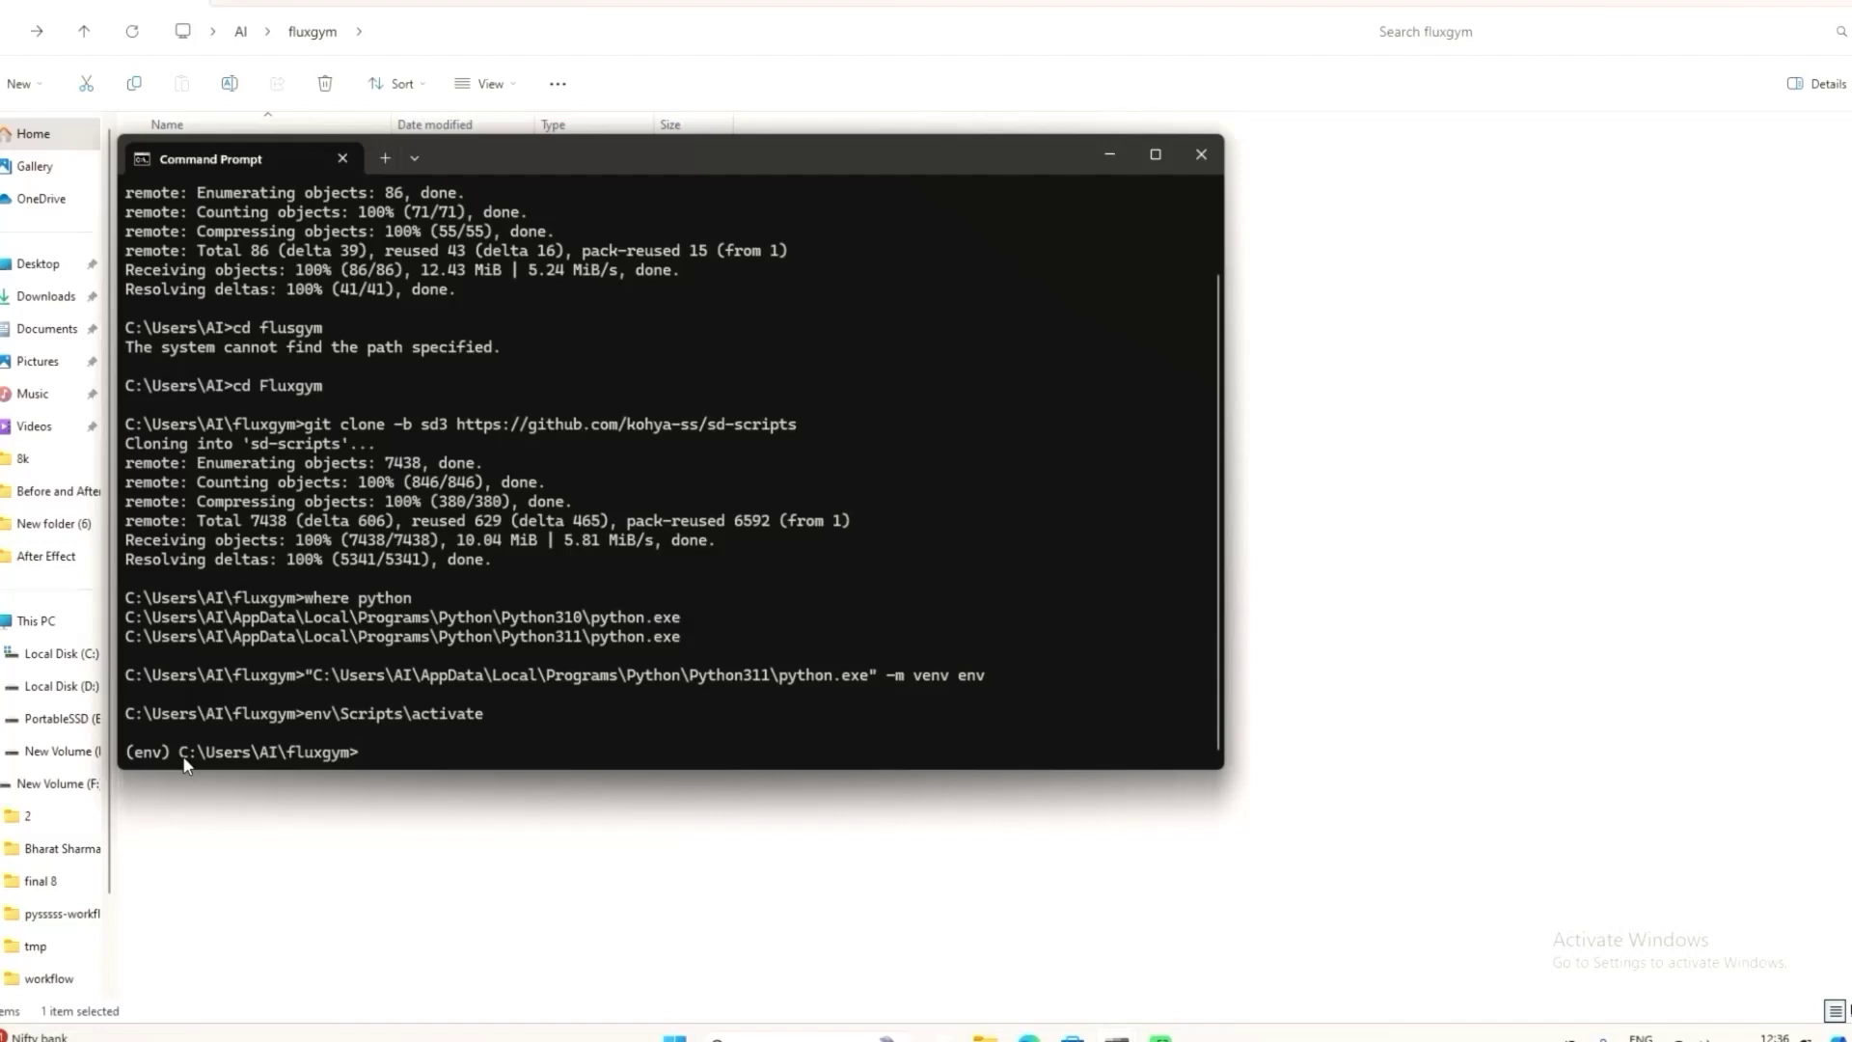
text(python --version)
key(Return)
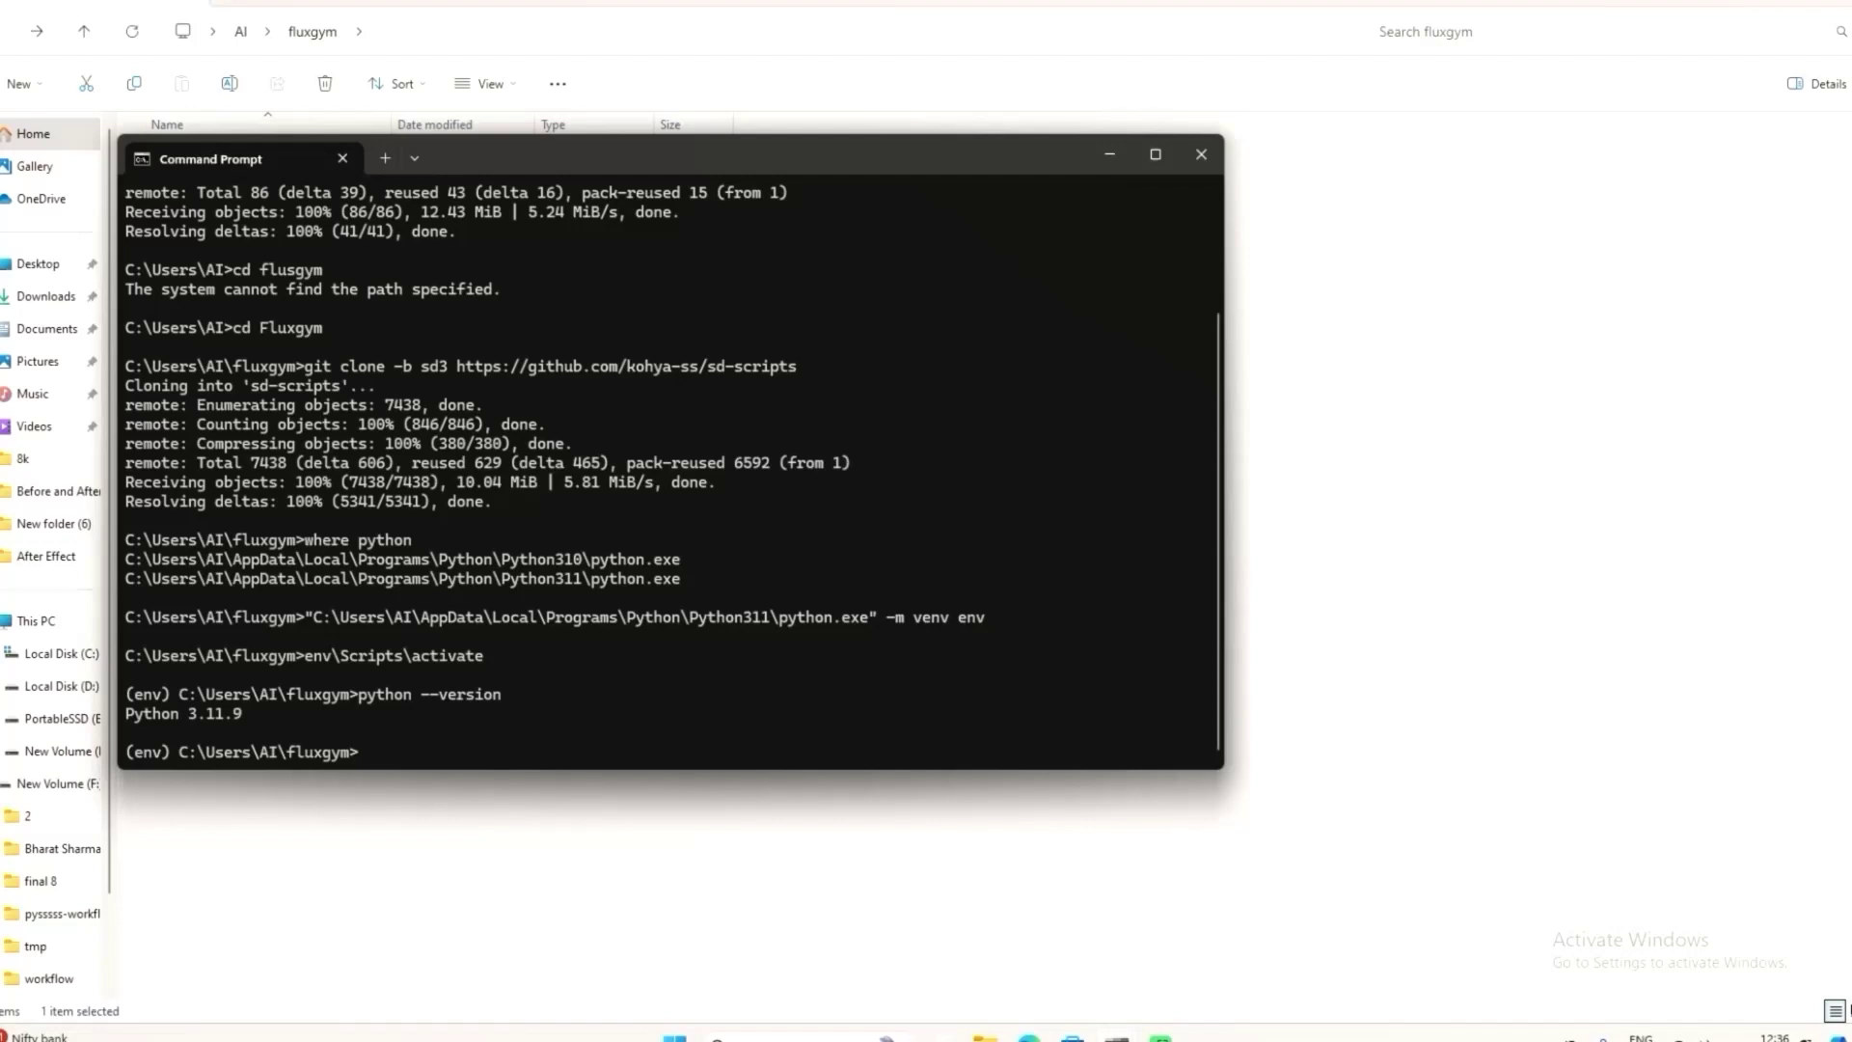
- Change to the sd-scripts directory and install its dependencies with pip install -r requirements.txt
text(cd sd-scripts)
key(Return)
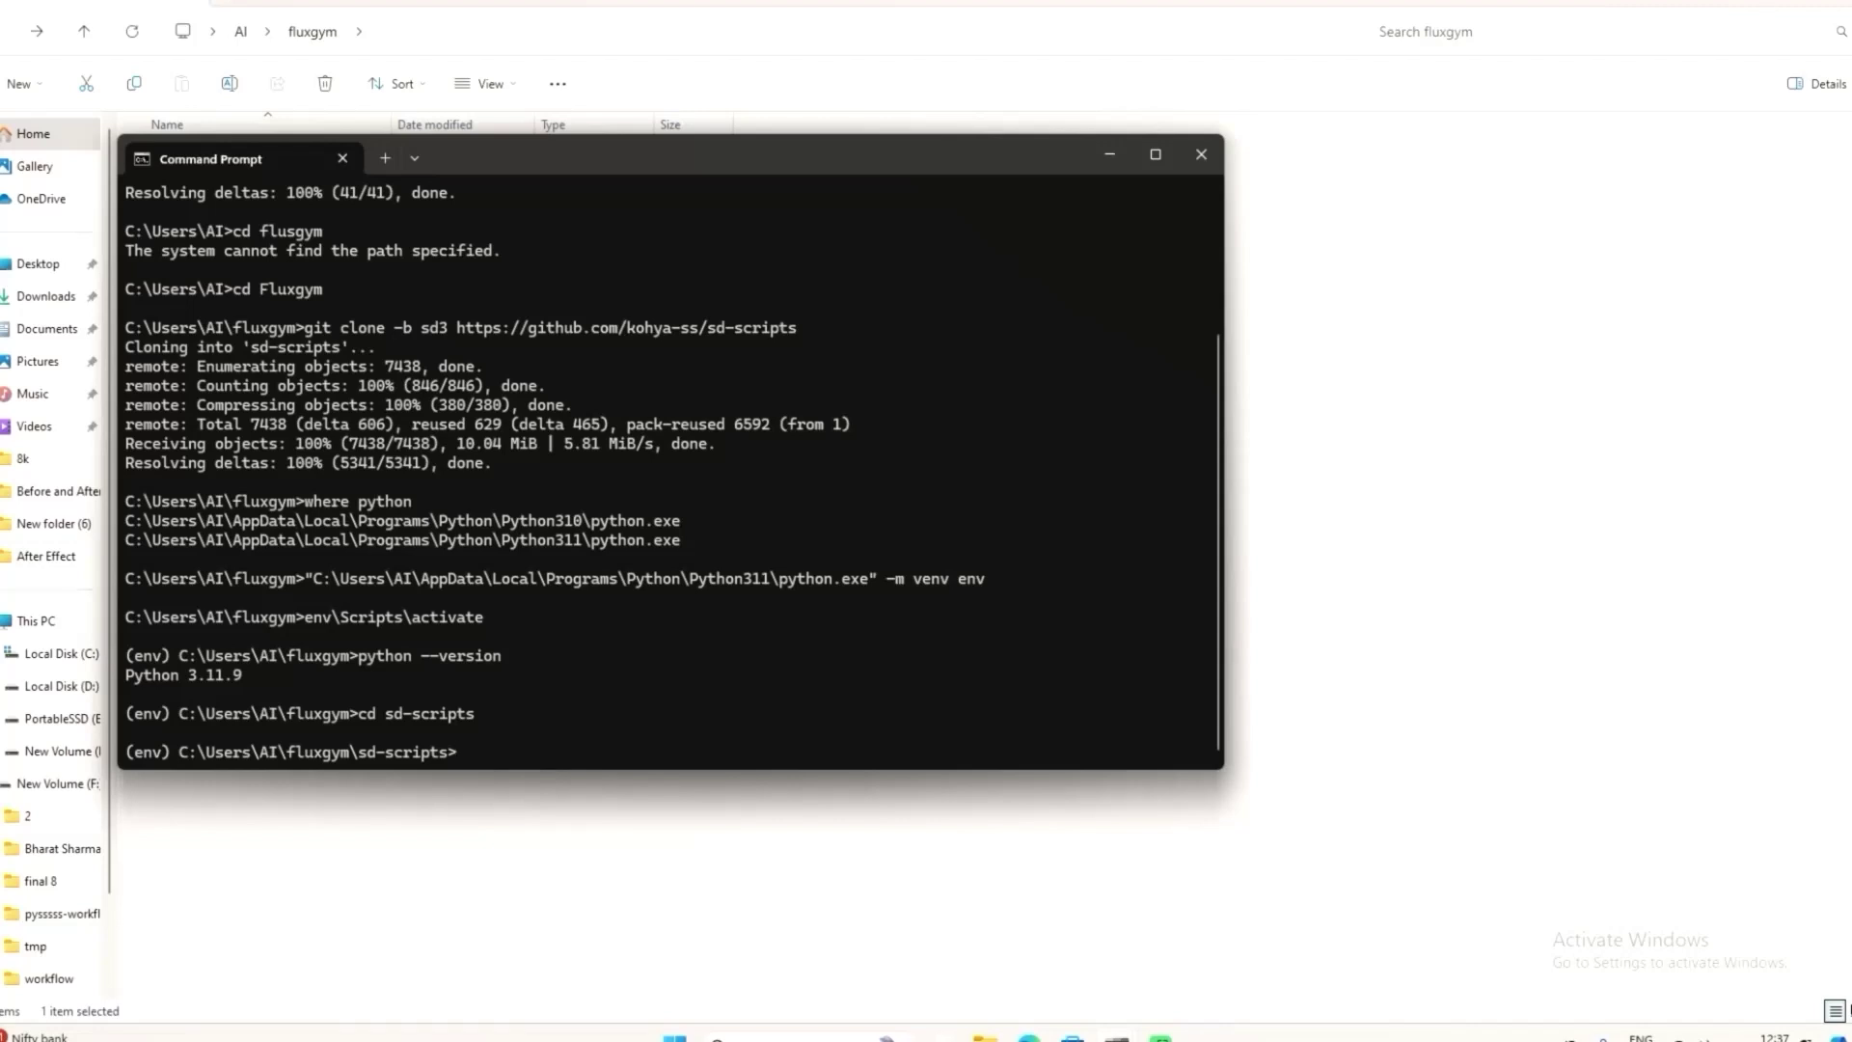
text(pip install -r requirements)
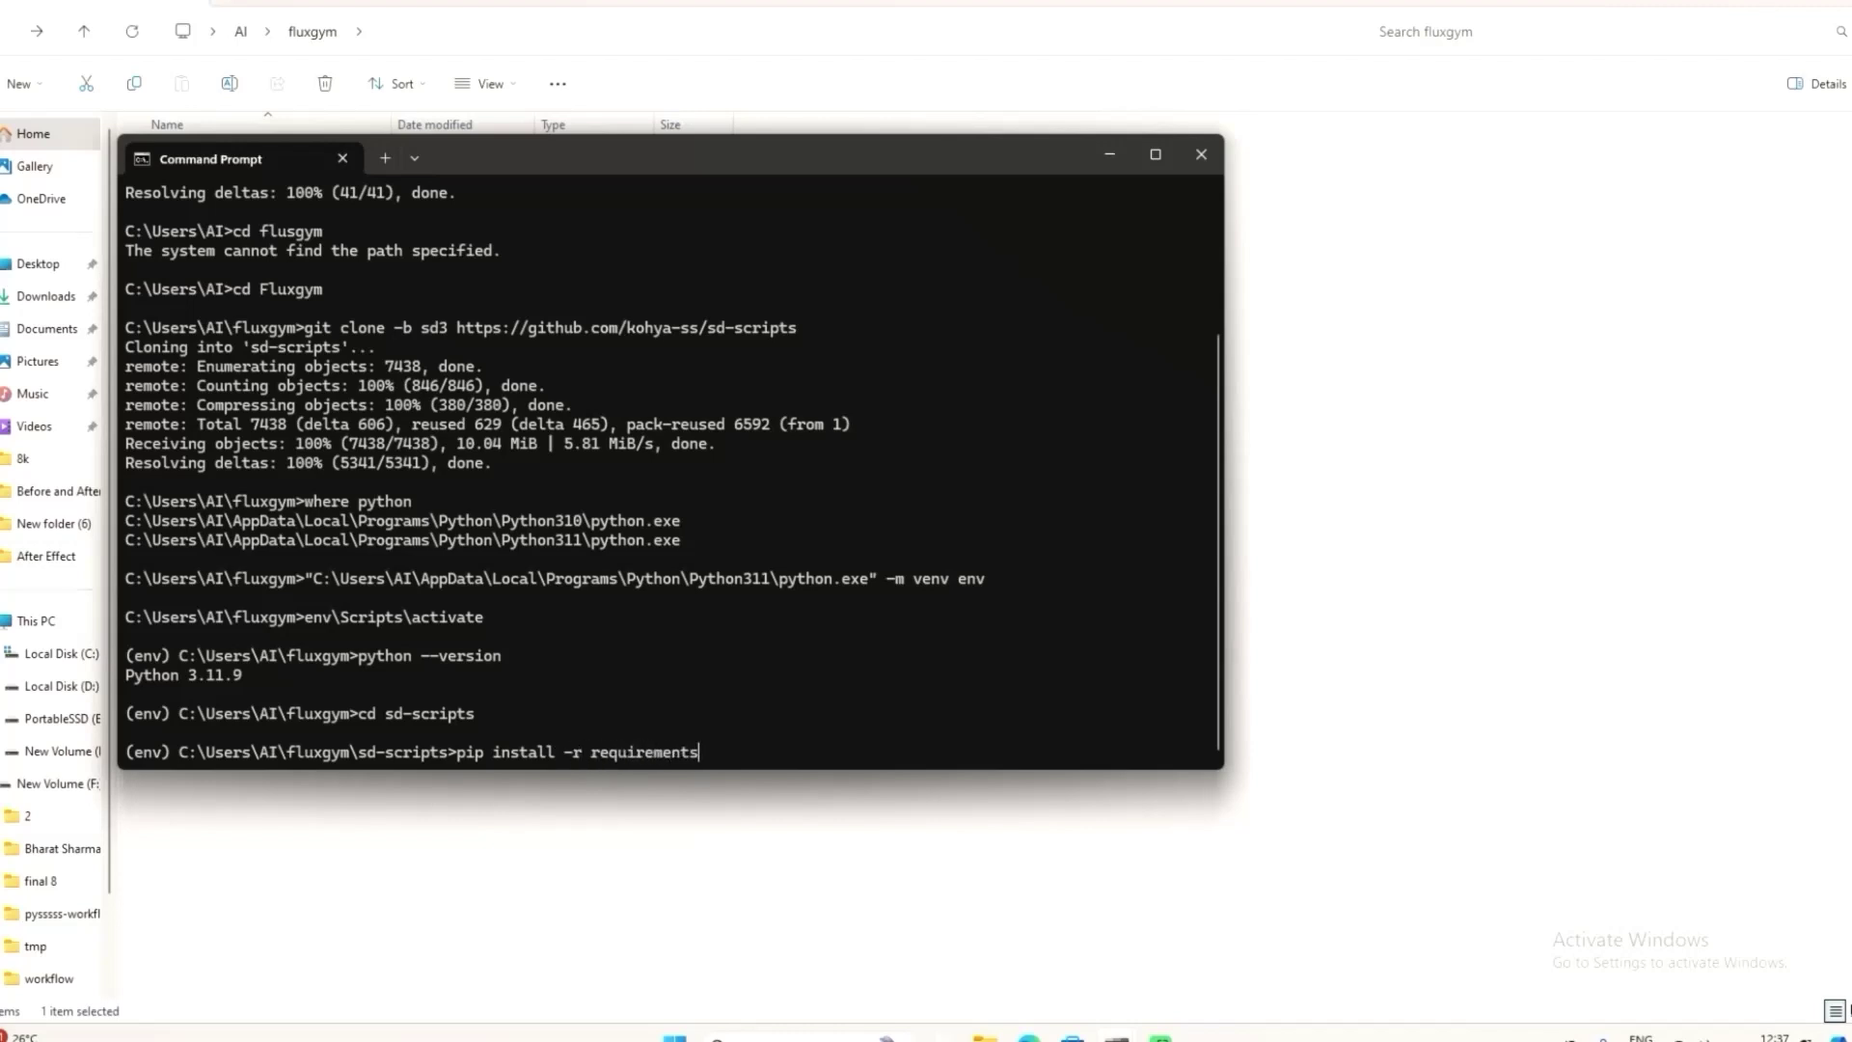
text(.txt)
key(Return)
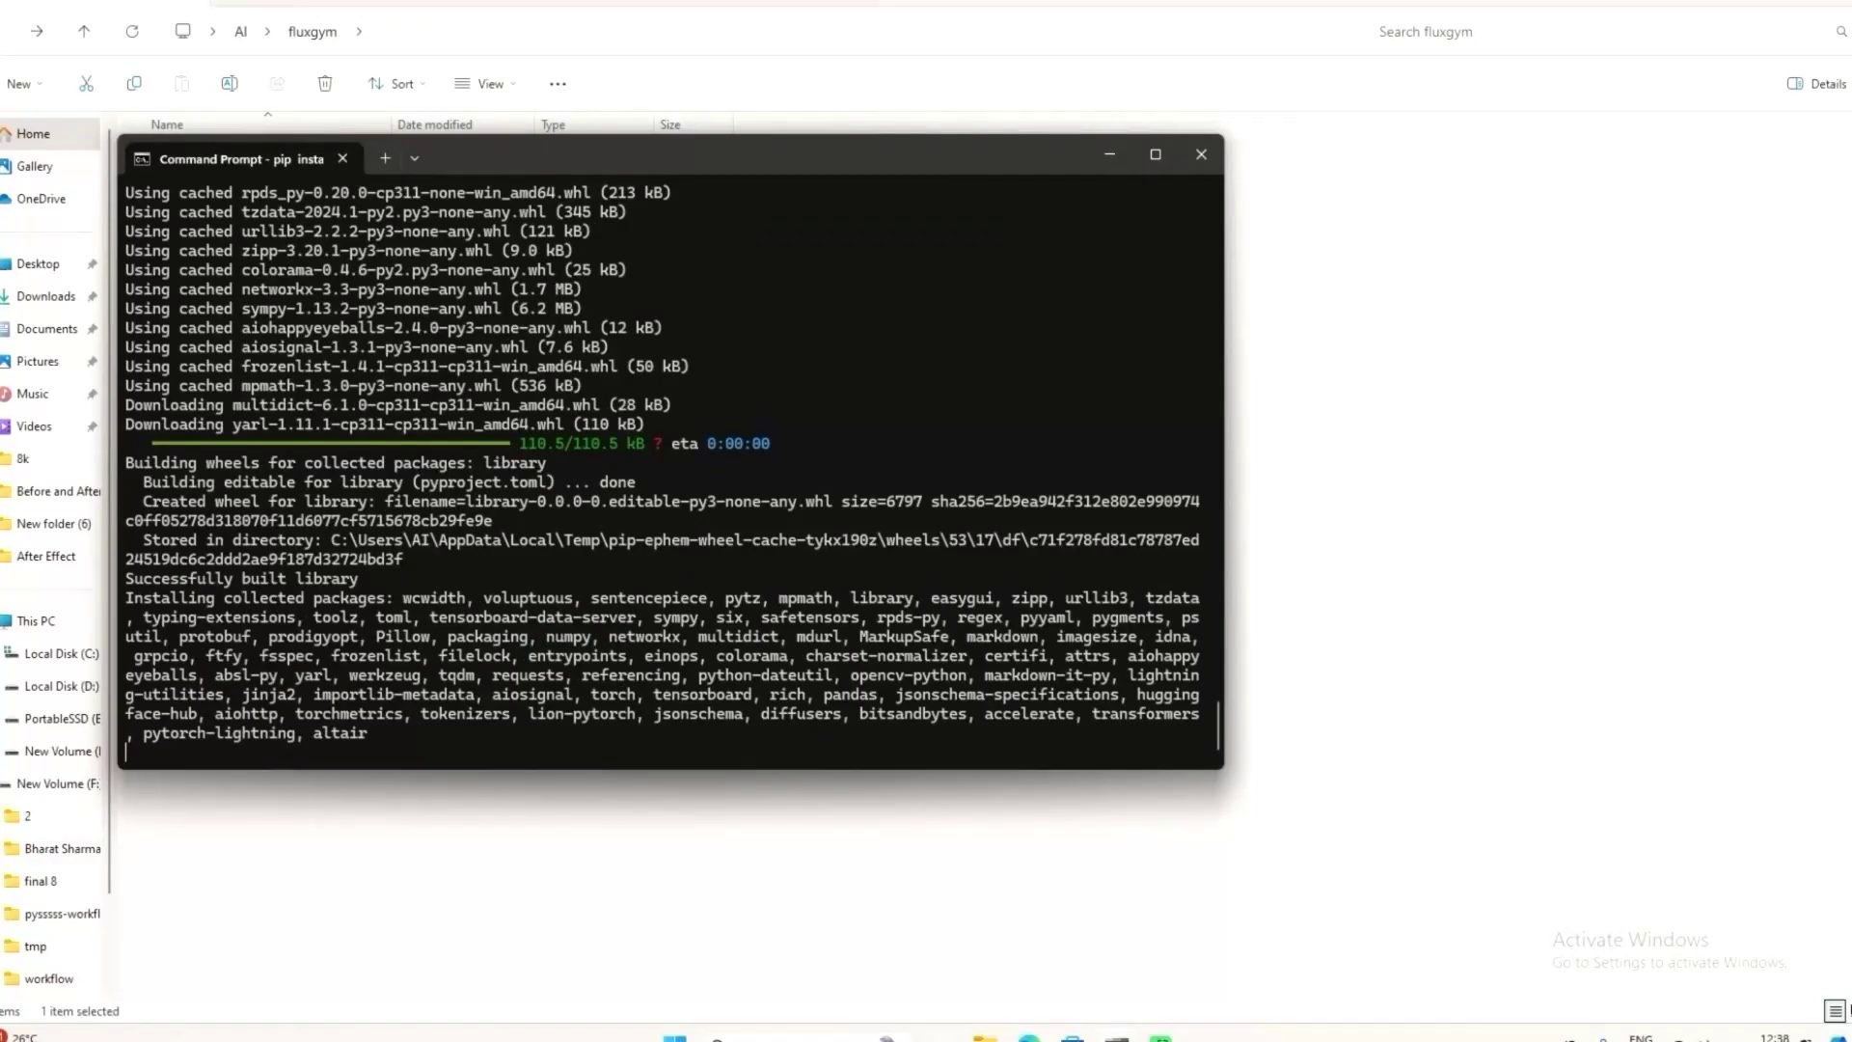
- Move and enlarge the Command Prompt window so more of the installation output fits
click(1154, 154)
drag(1141, 14, 810, 166)
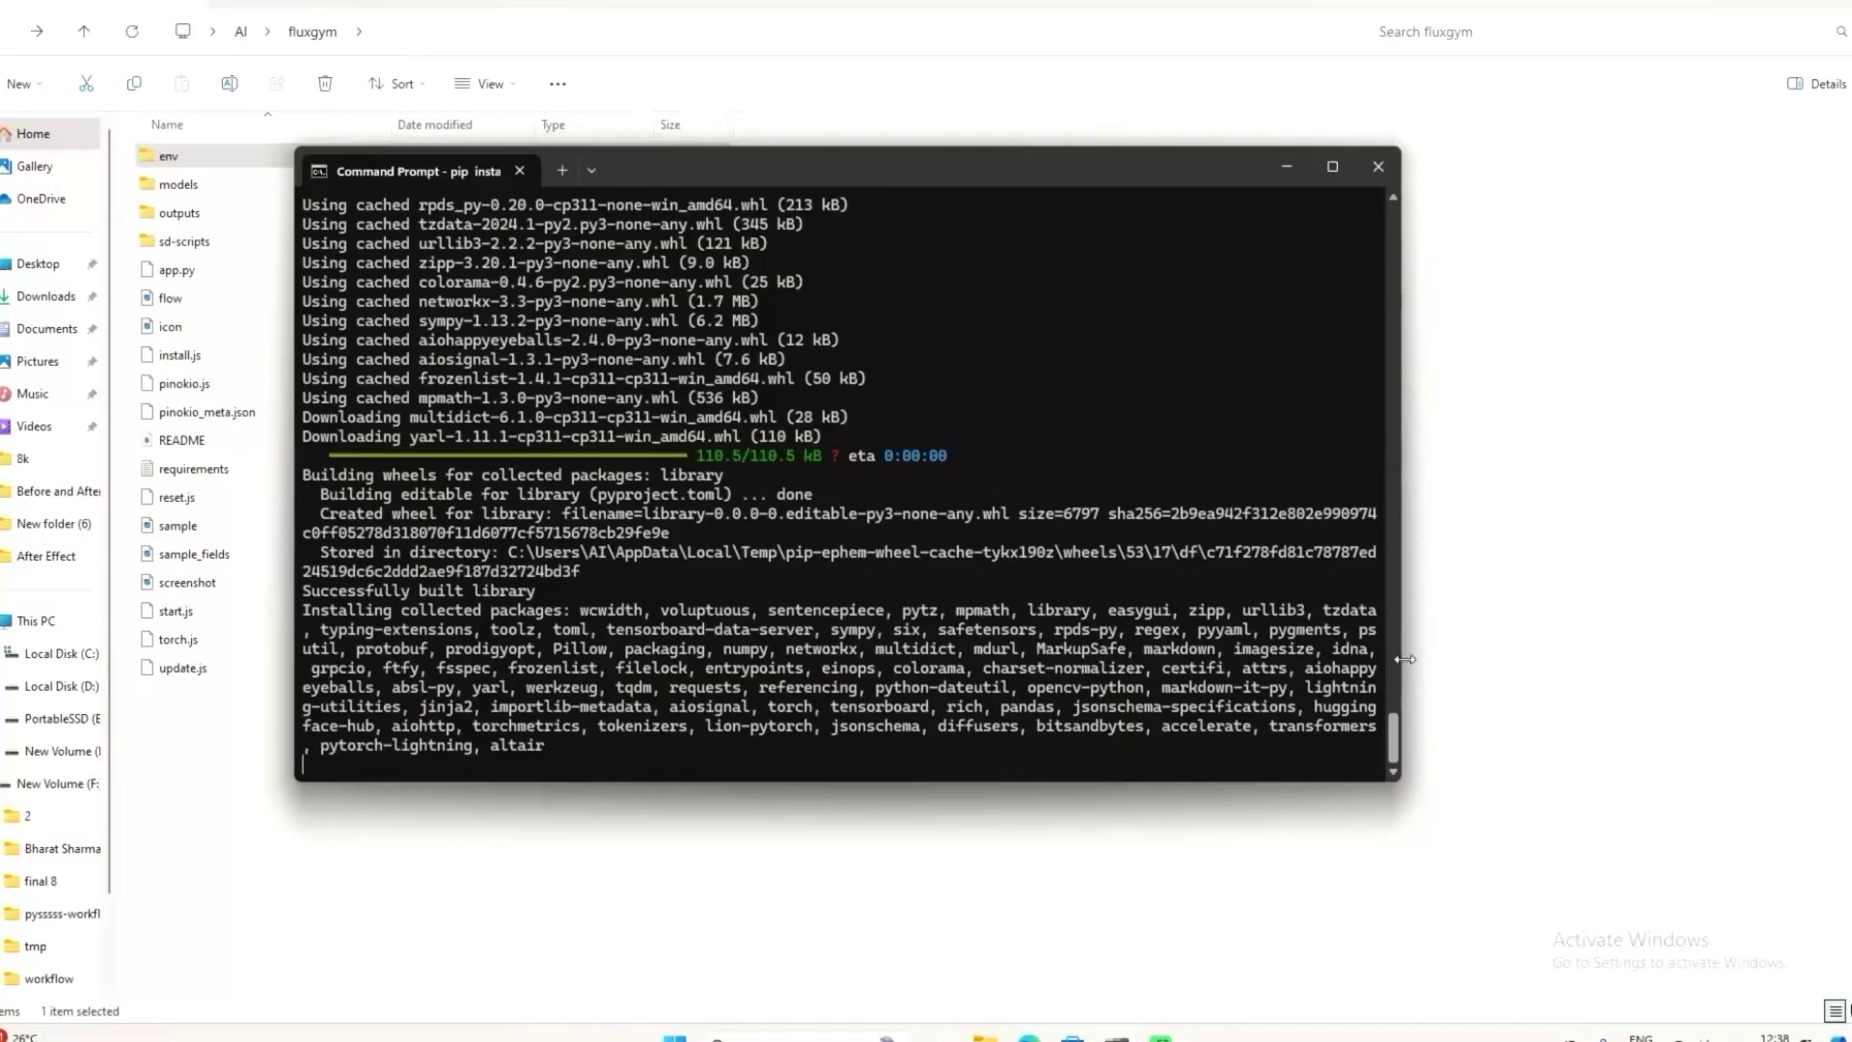
drag(290, 450, 204, 450)
drag(675, 148, 675, 52)
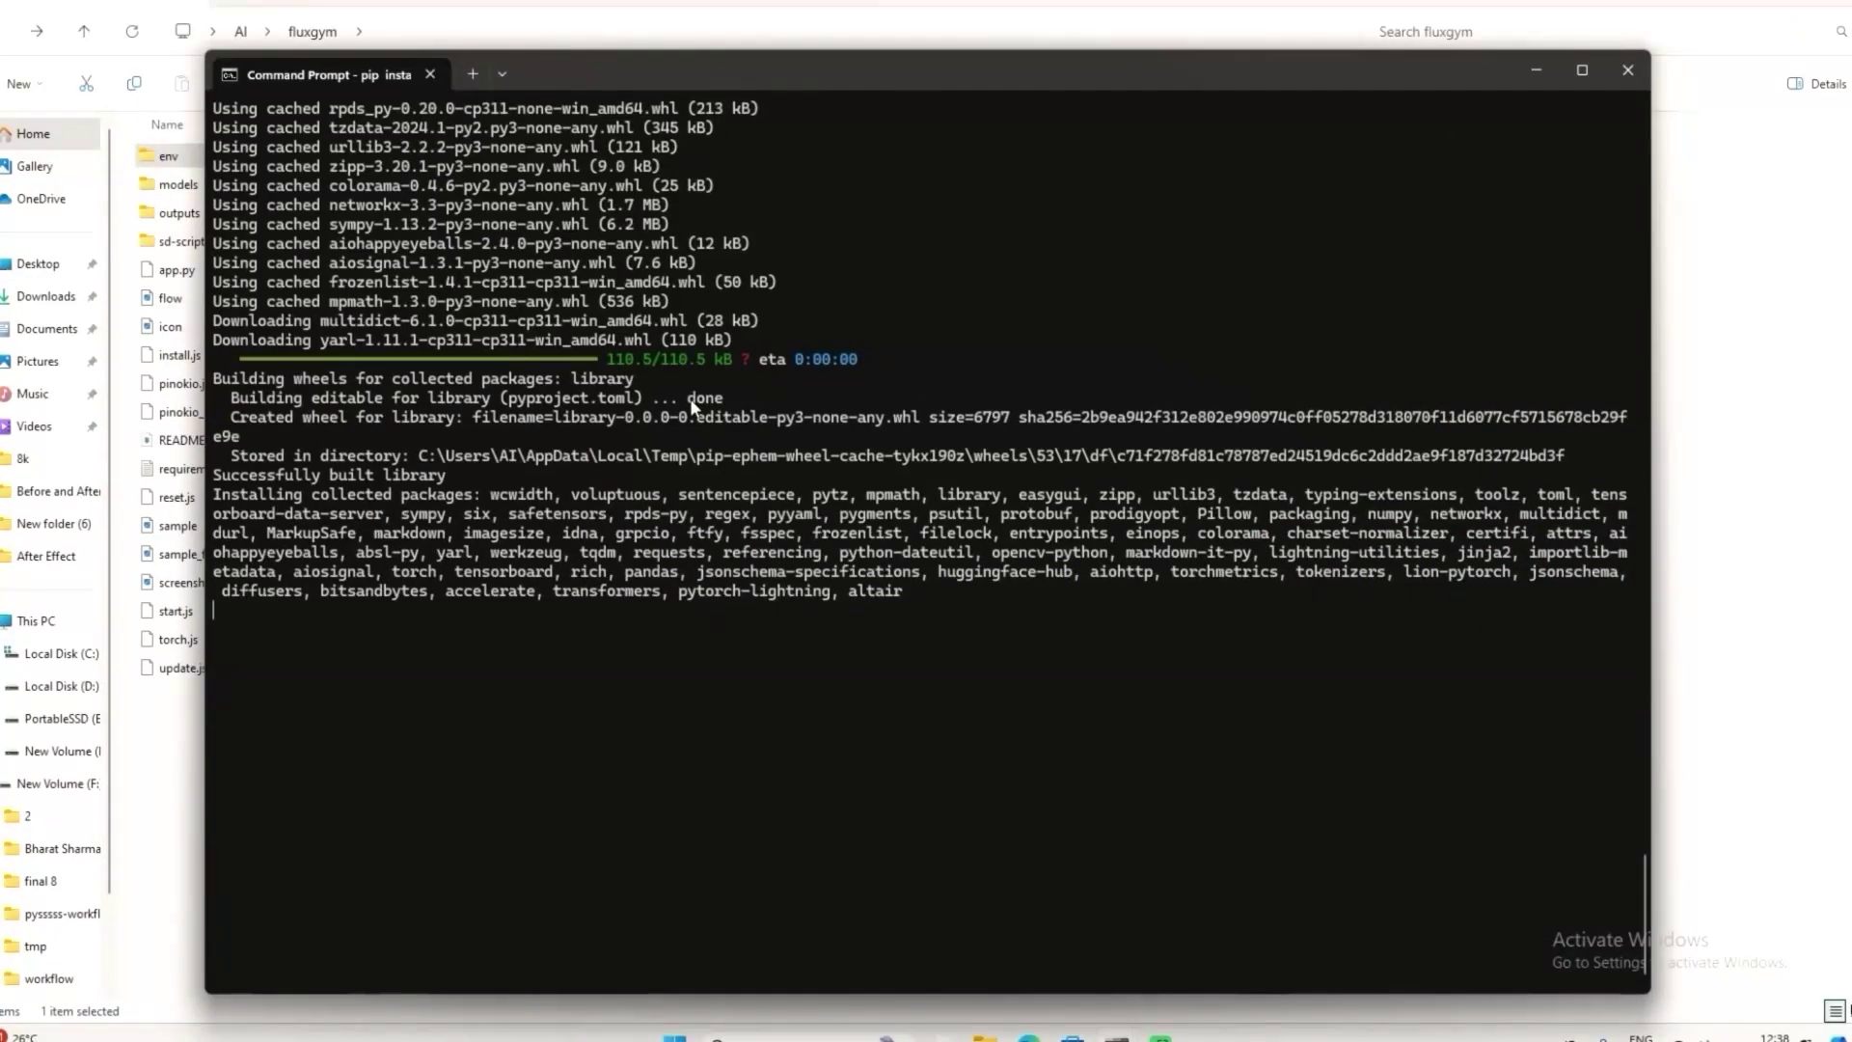
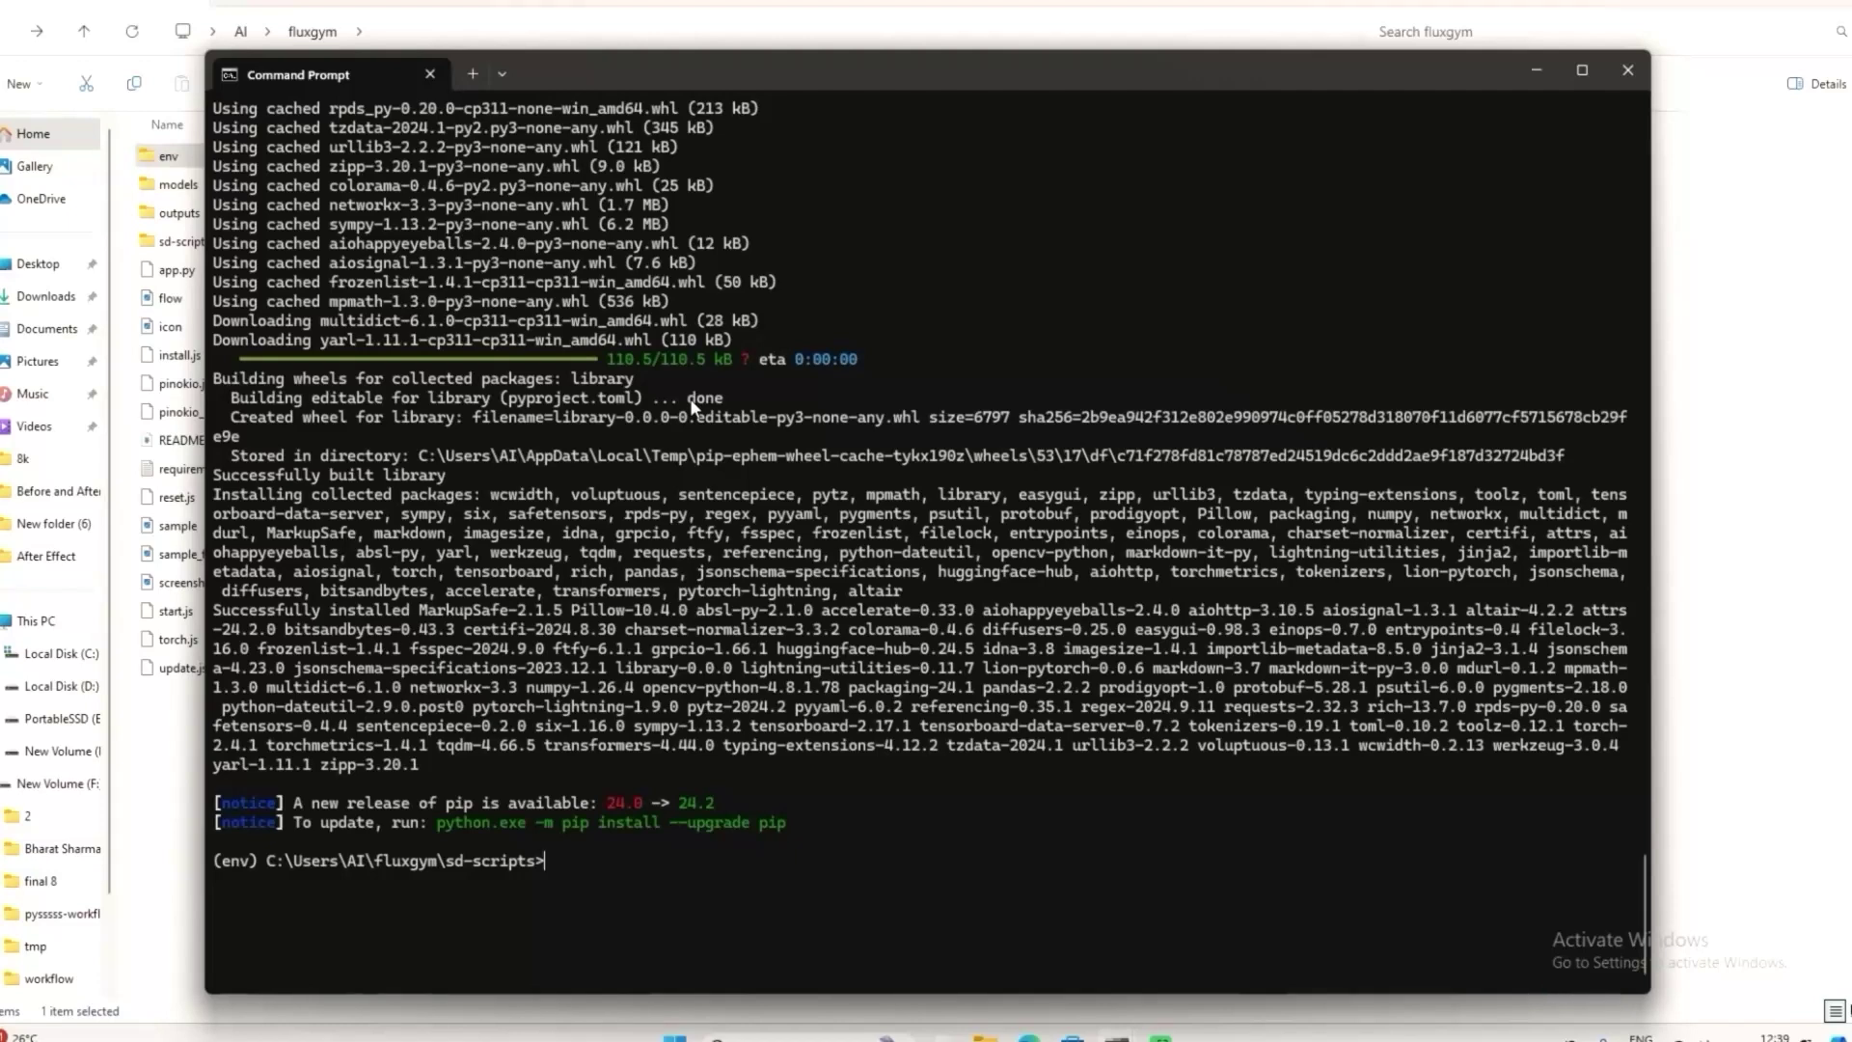
- Return to the fluxgym root folder with cd .. and install the app dependencies with pip install -r requirements.txt
text(cd ..)
key(Return)
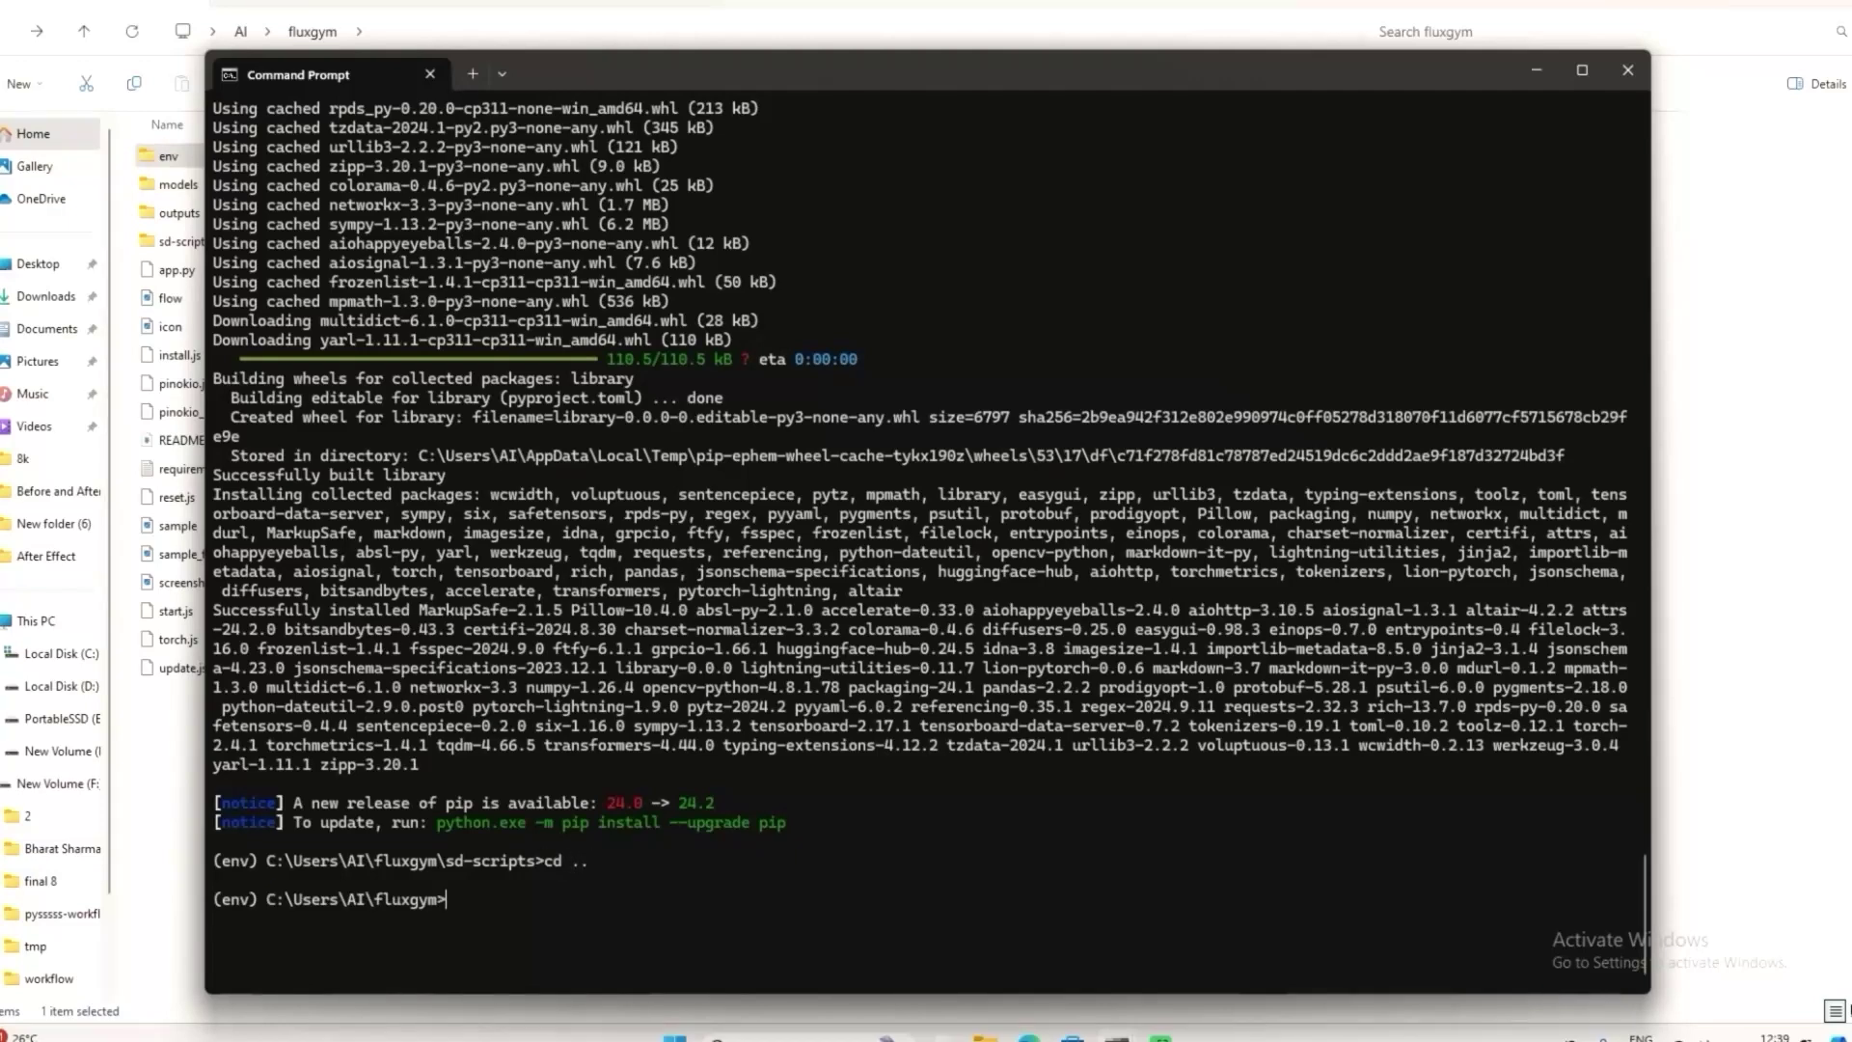
text(nstall)
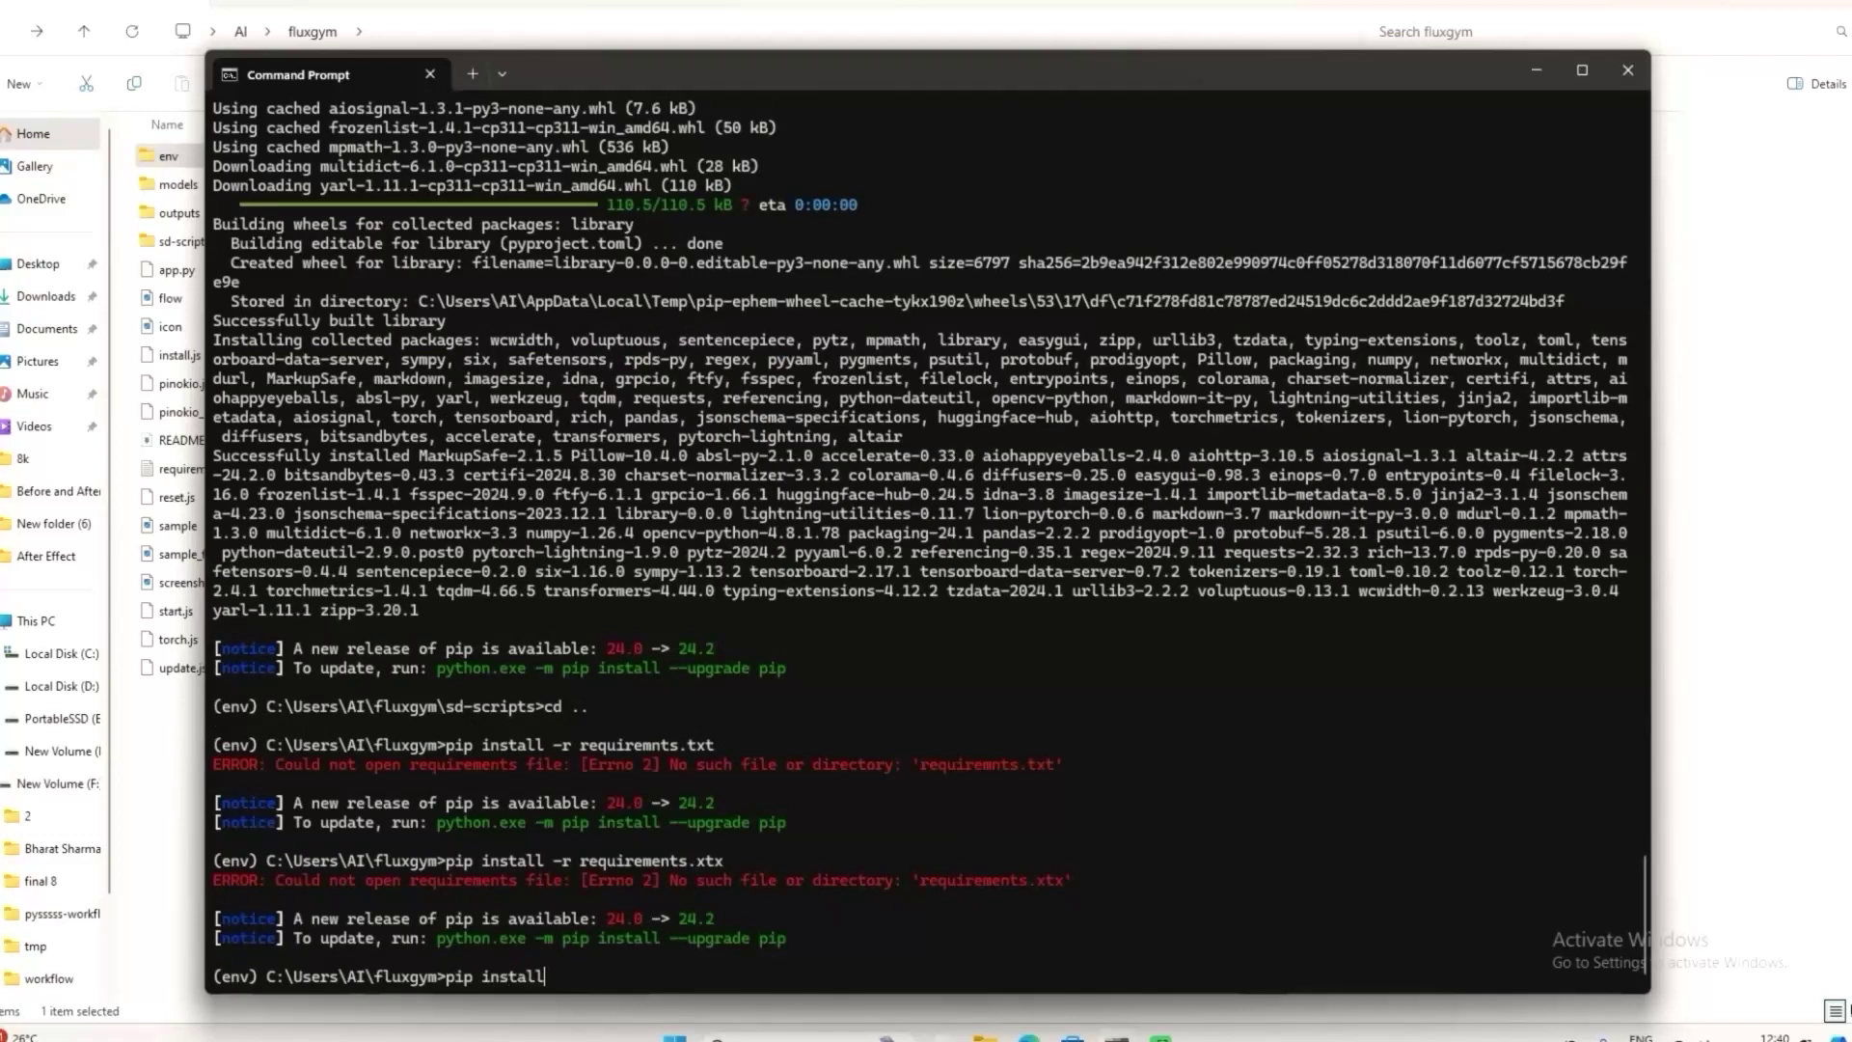
text( -r requirements.txt)
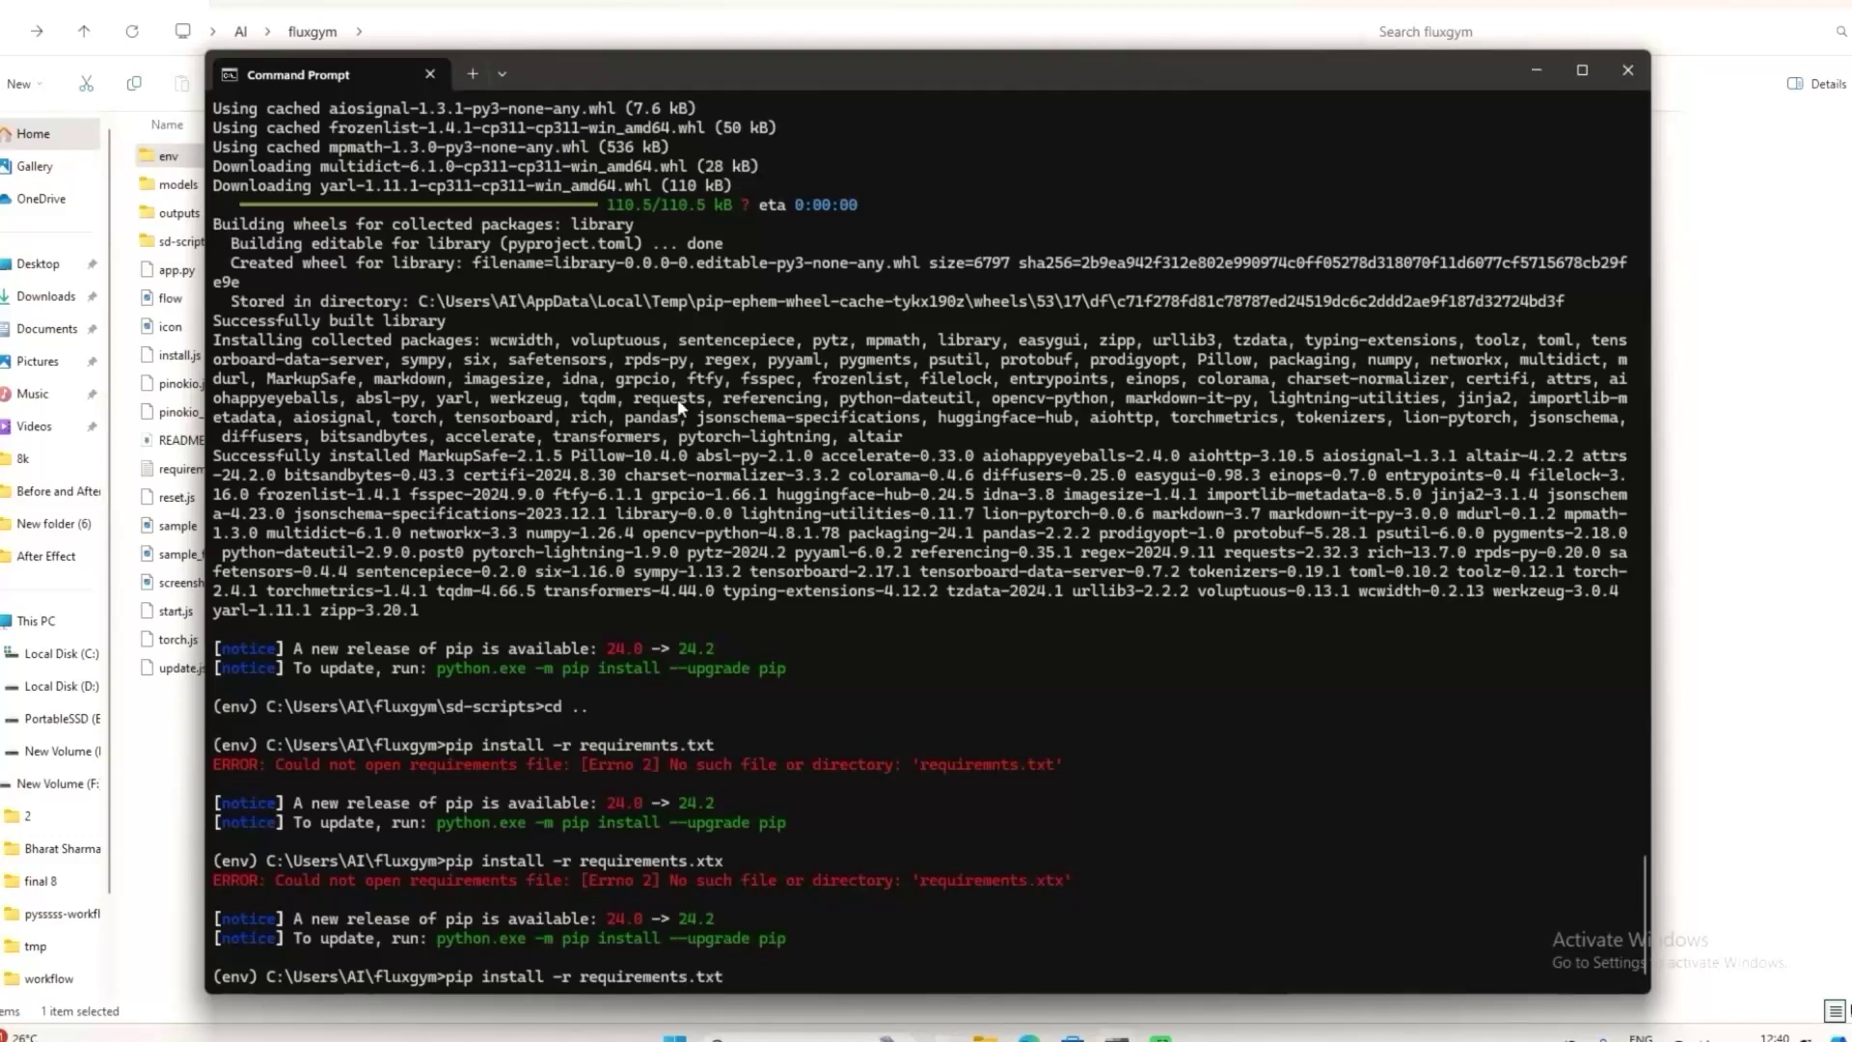
drag(772, 957, 457, 997)
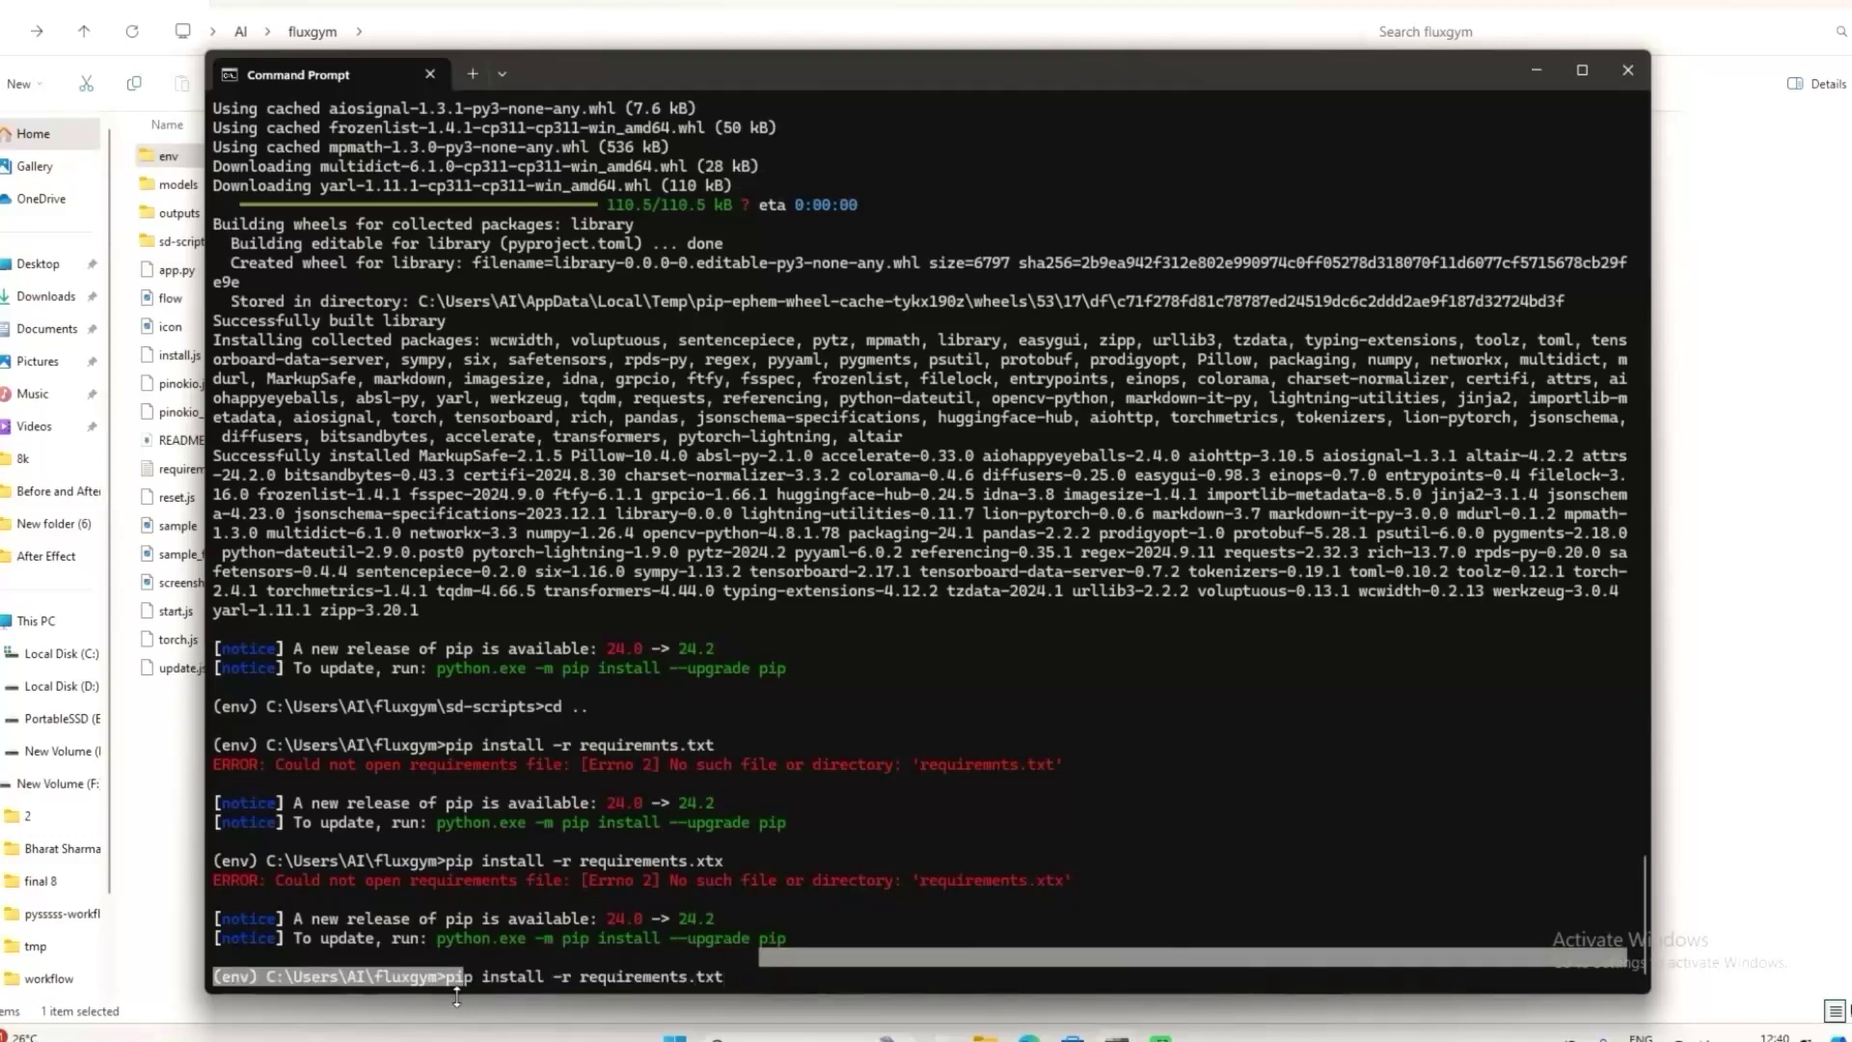
click(457, 997)
key(Return)
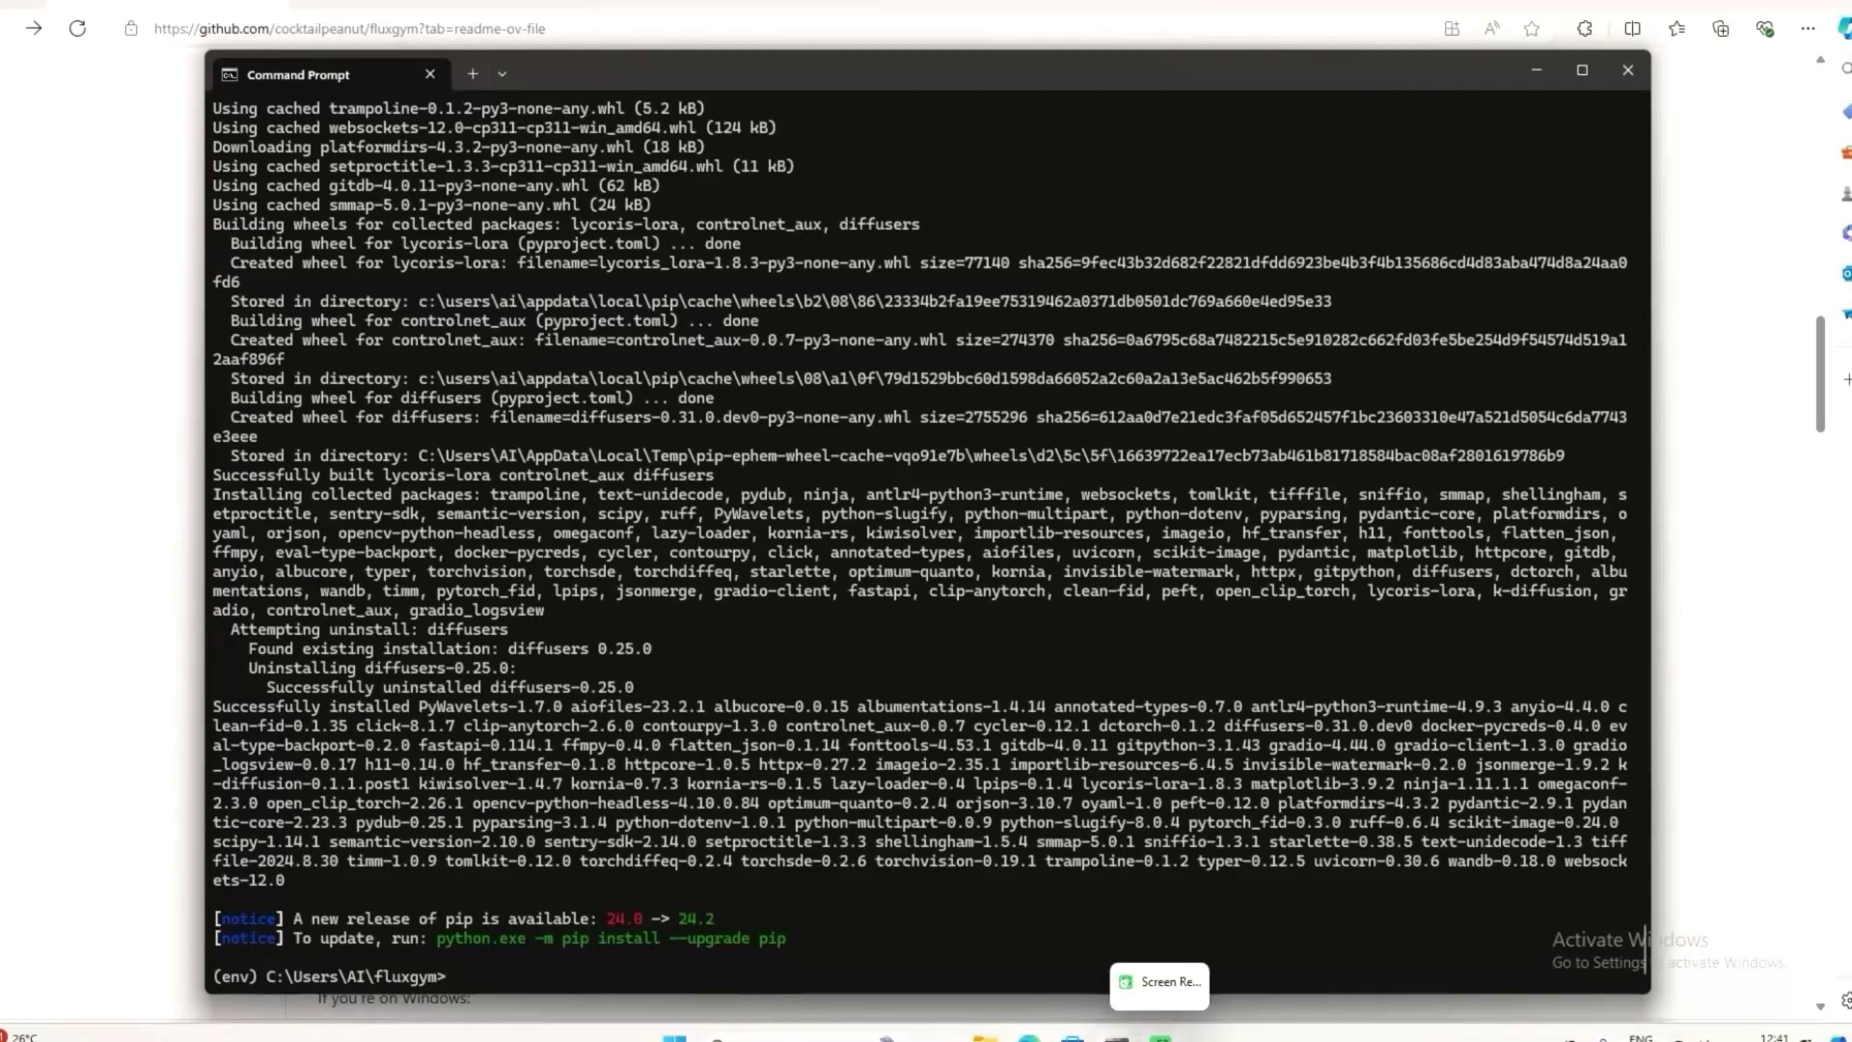
- Copy the PyTorch Nightly install command from the fluxgym GitHub README and run it in the Command Prompt with the env active
click(1116, 1037)
scroll(691, 798, down, 10)
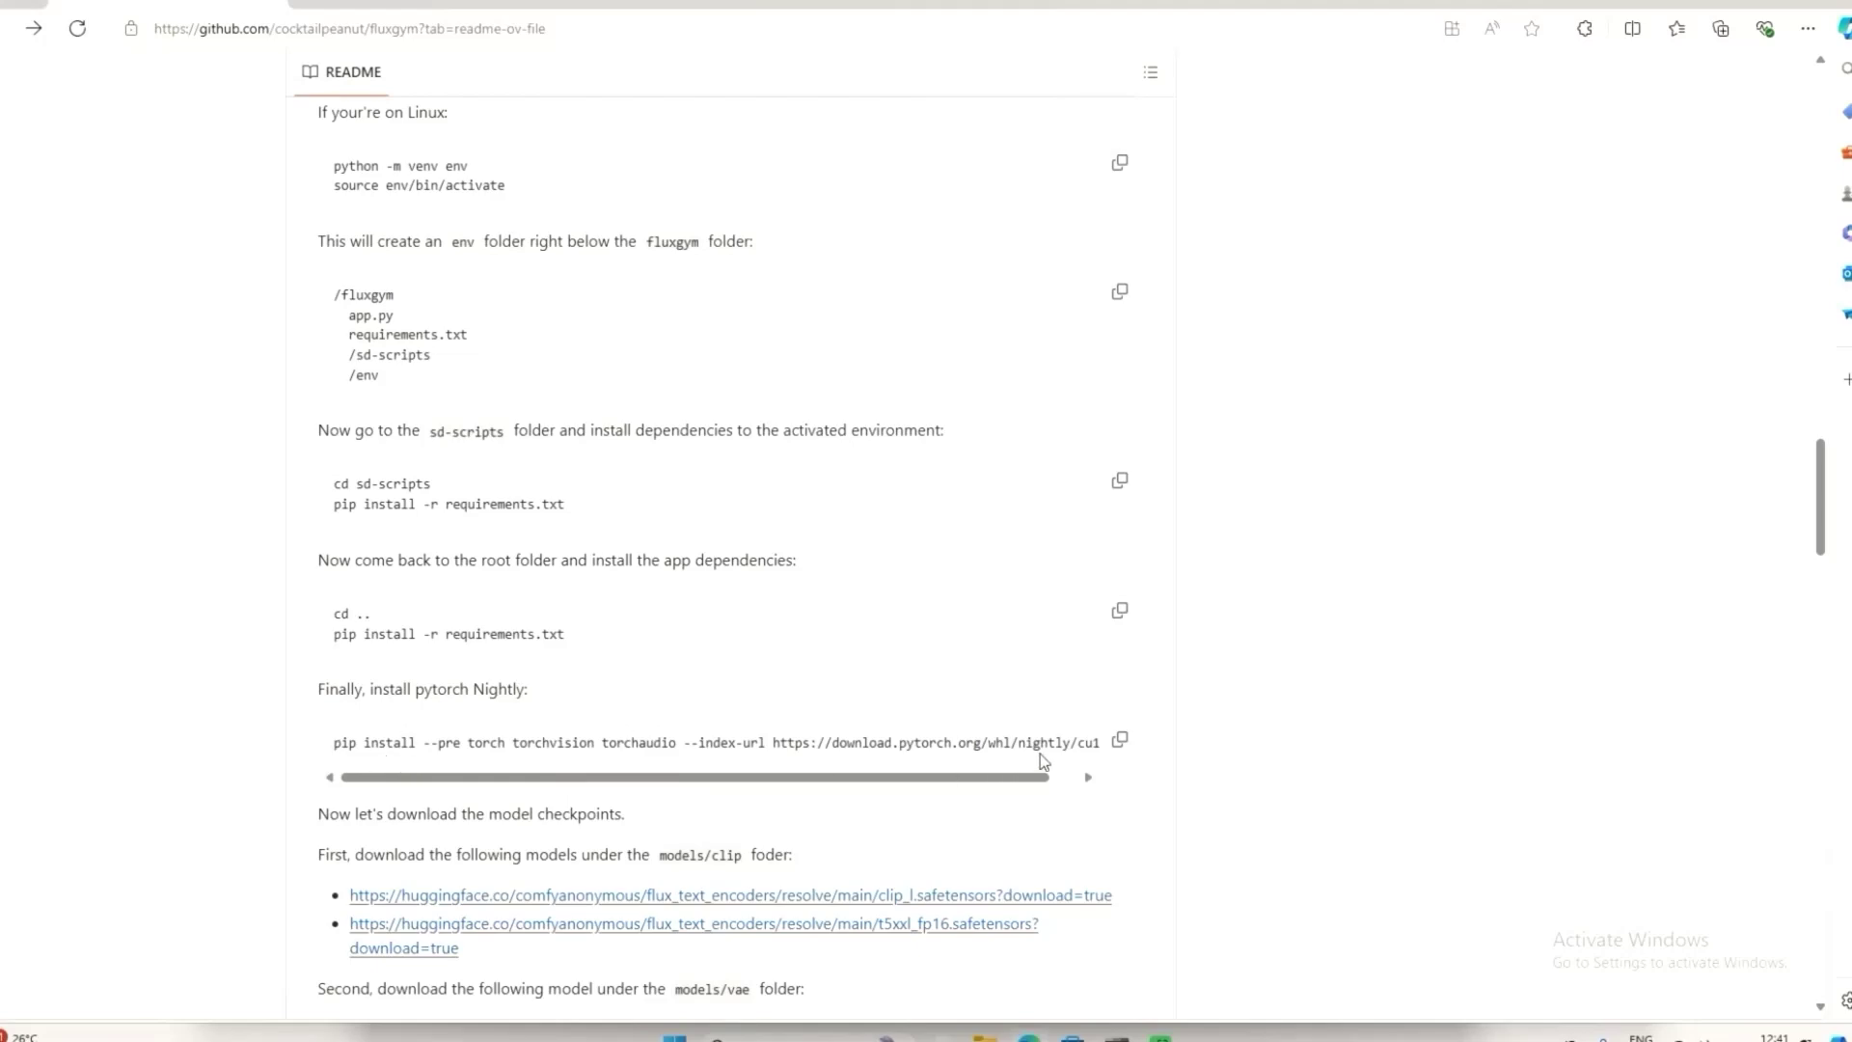
click(1117, 748)
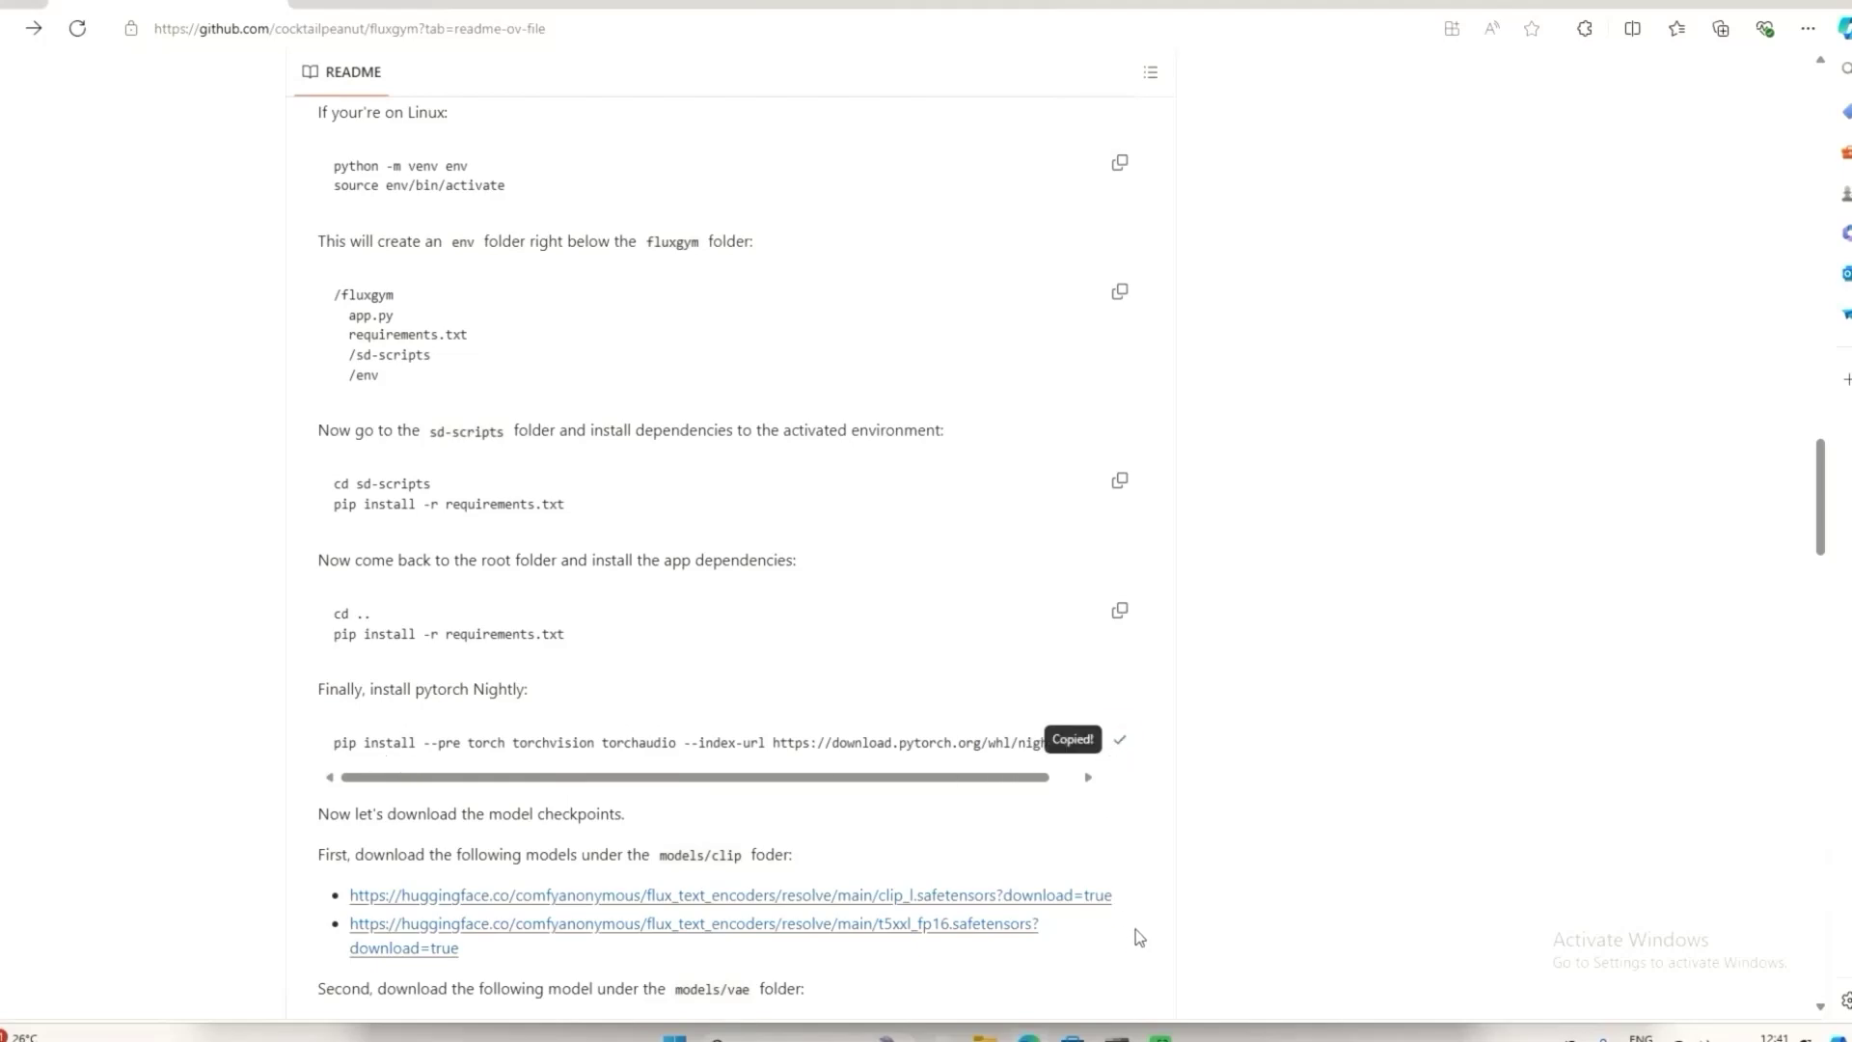
mouse_move(1114, 1032)
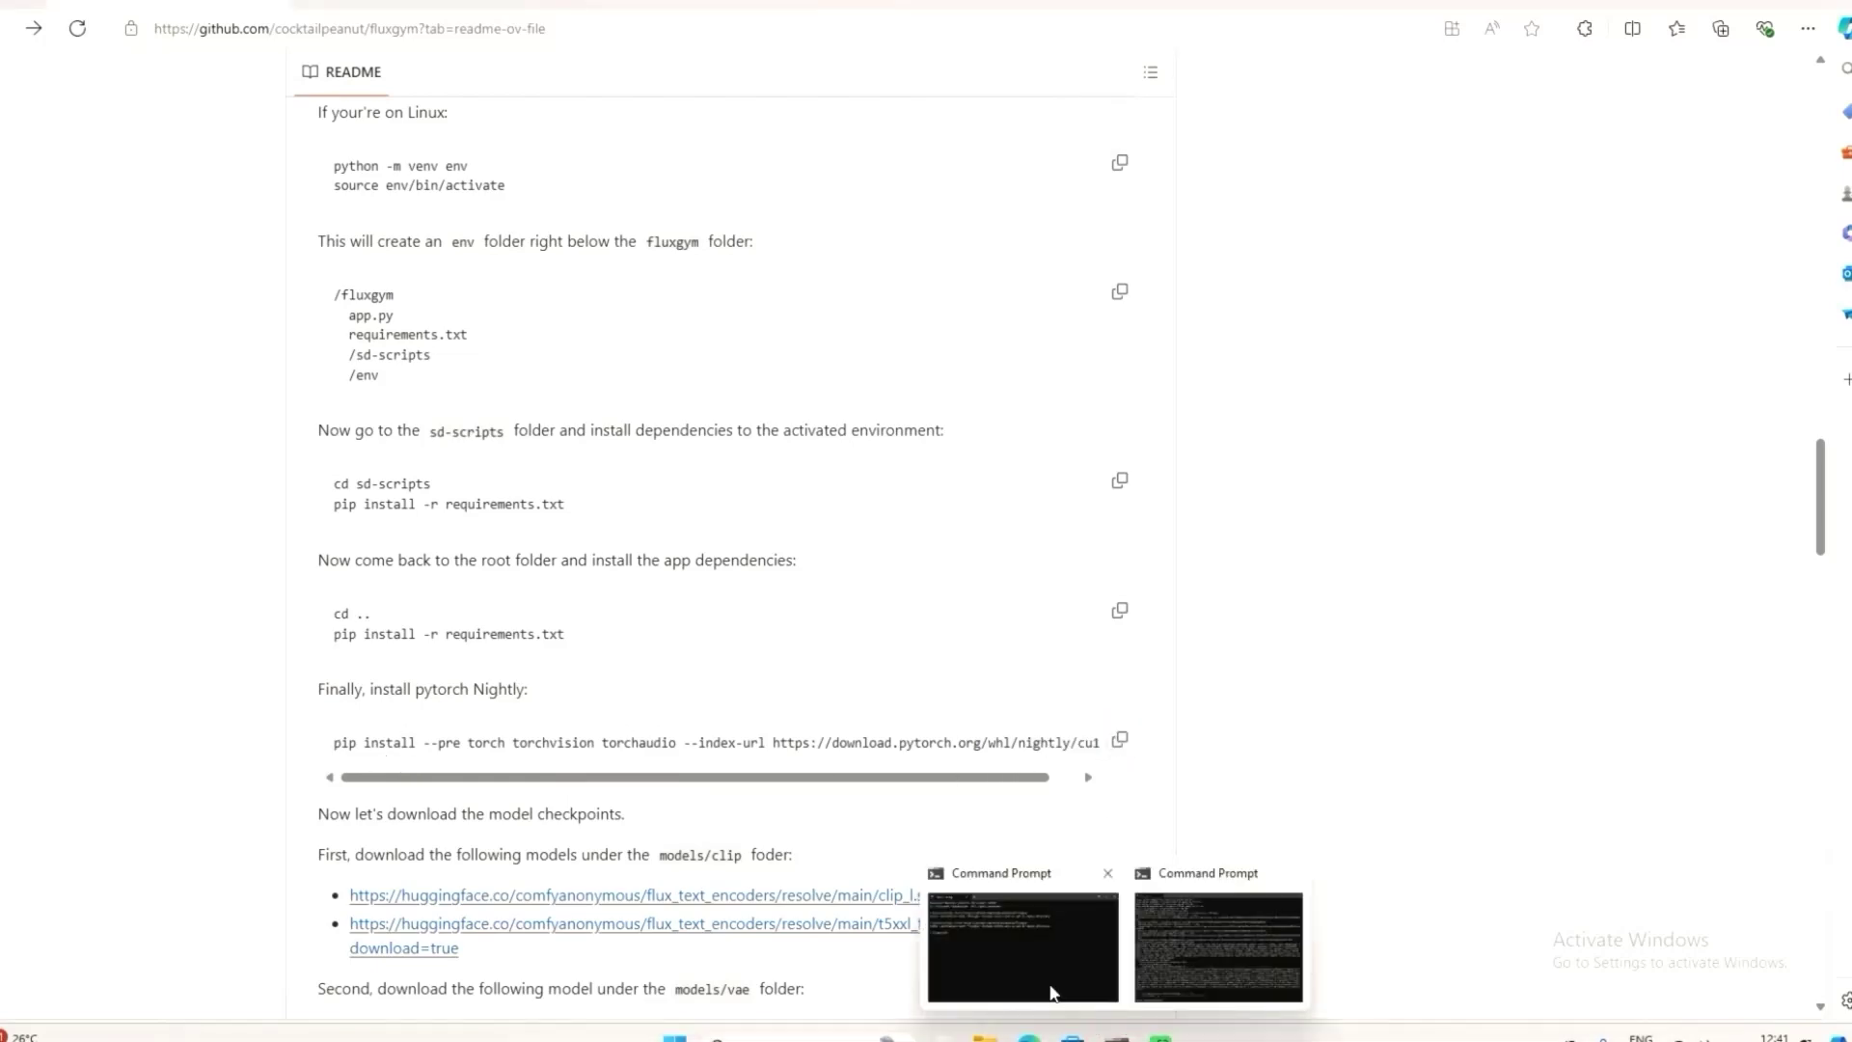
click(1178, 961)
key(ctrl+v)
key(Return)
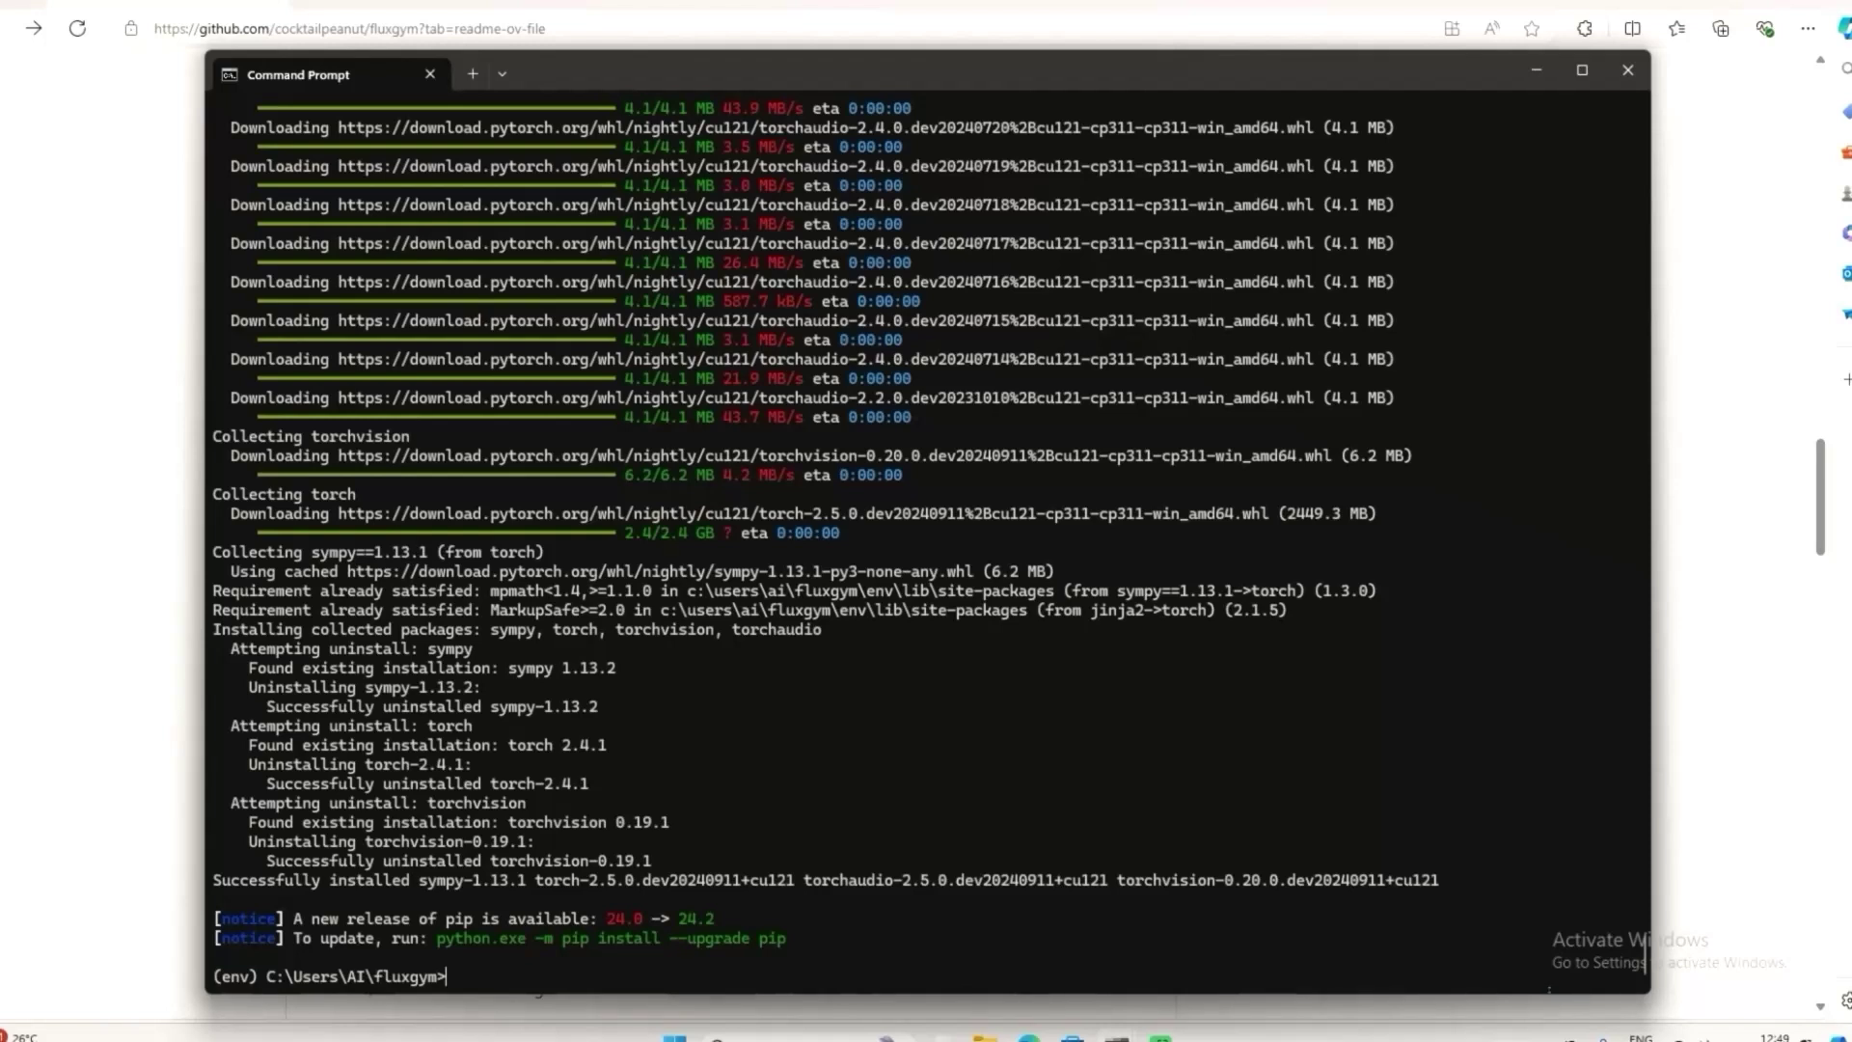
- Return to the README's model checkpoint links and send the clip_l.safetensors link to the download manager instead of the browser download
click(1116, 1037)
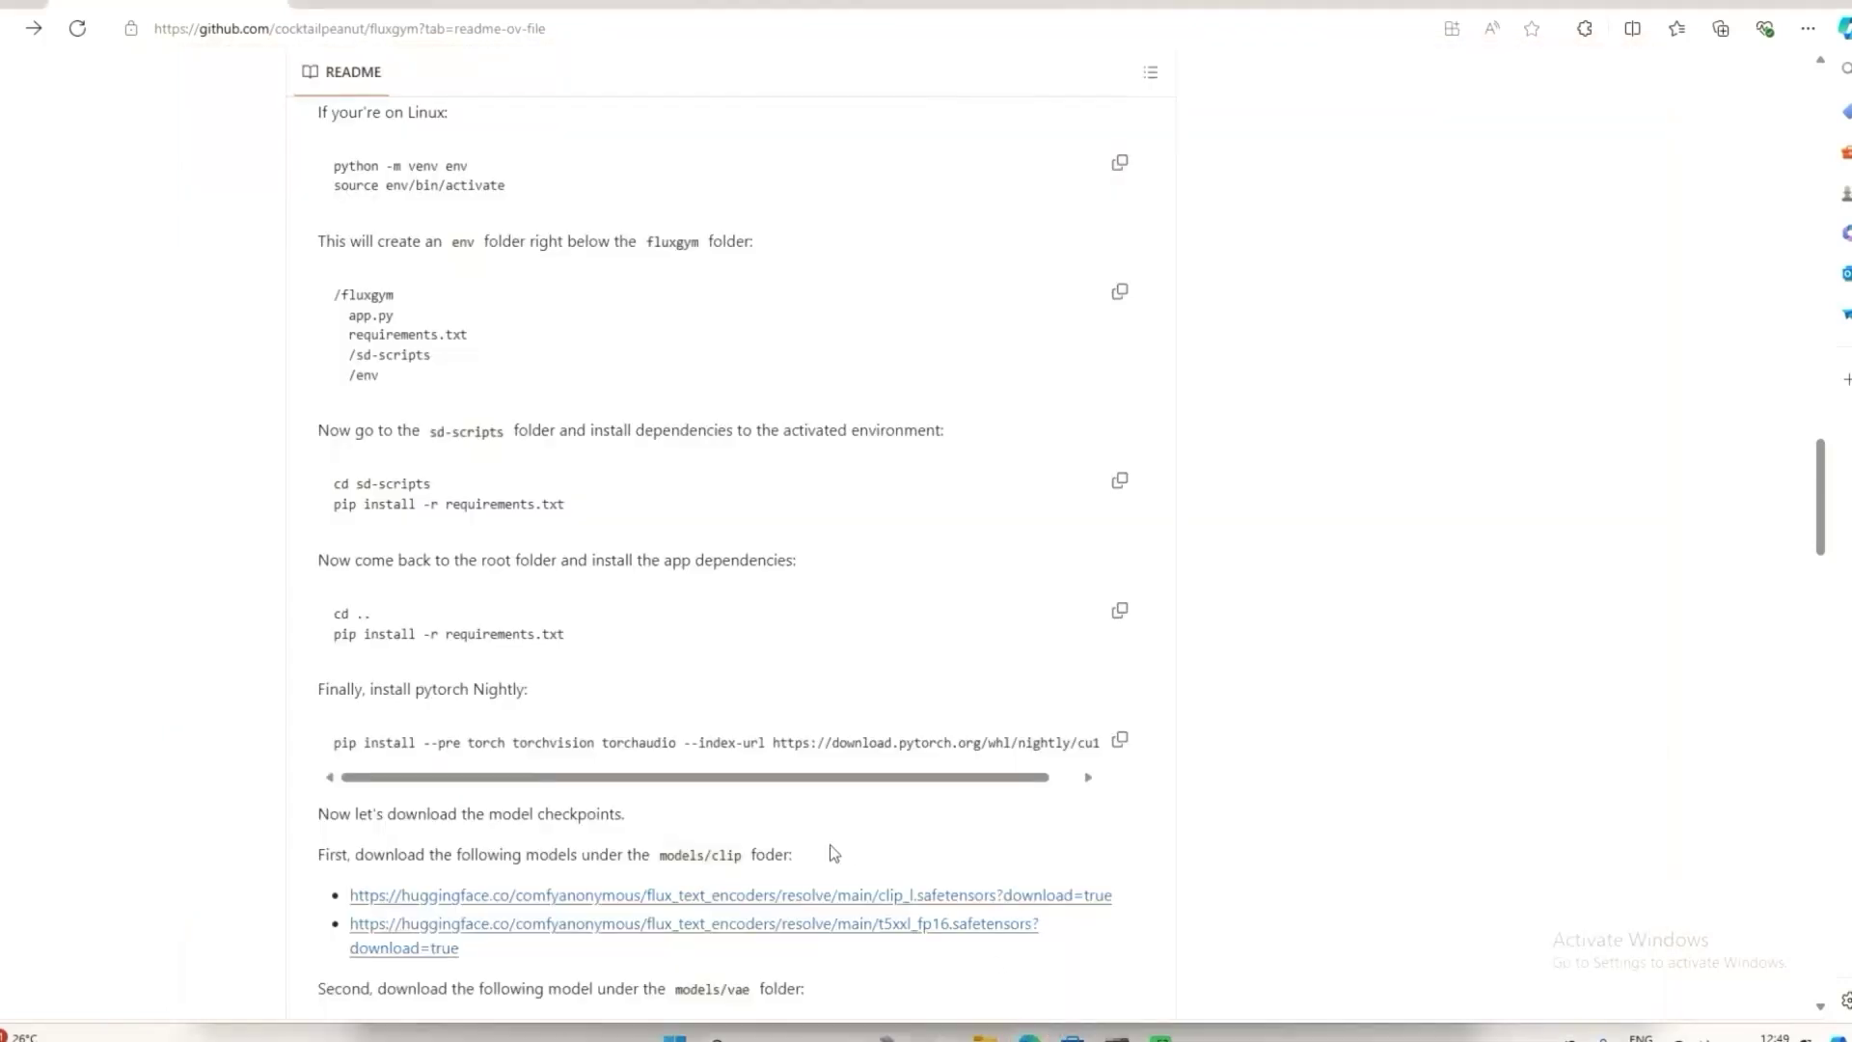
scroll(829, 845, down, 3)
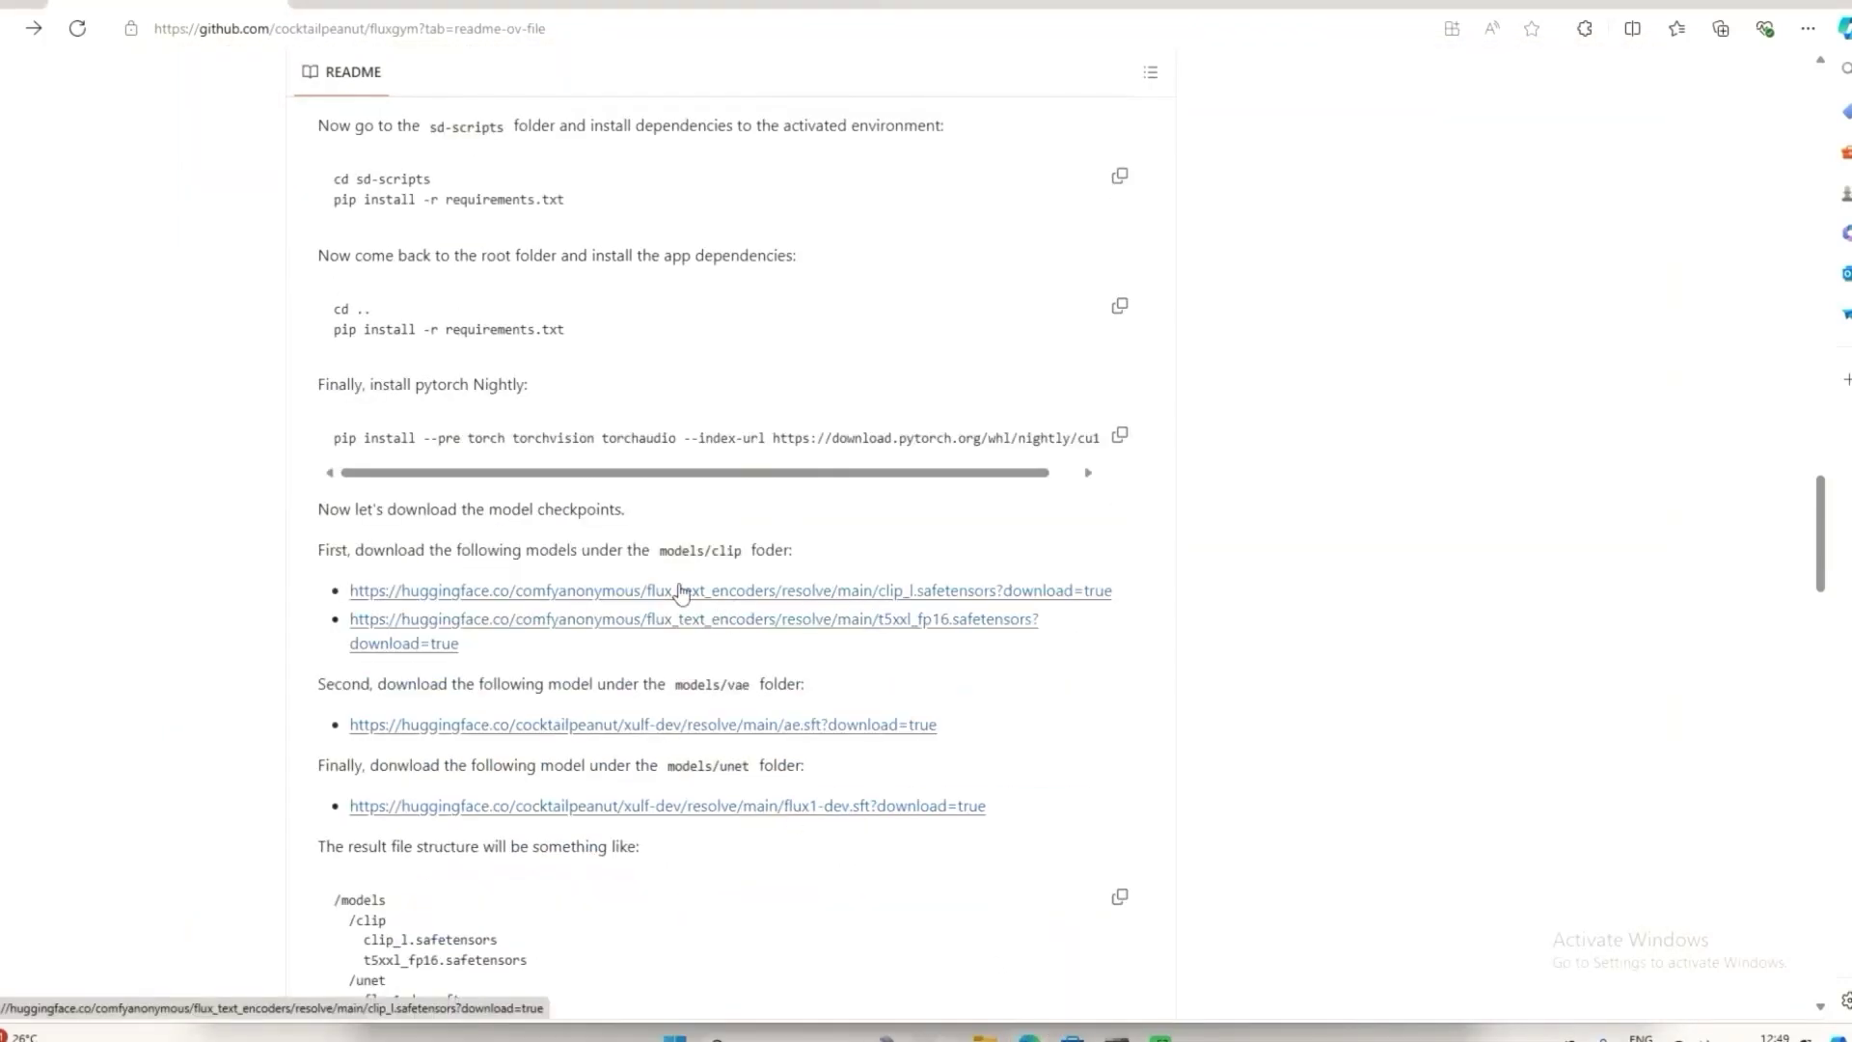
click(917, 602)
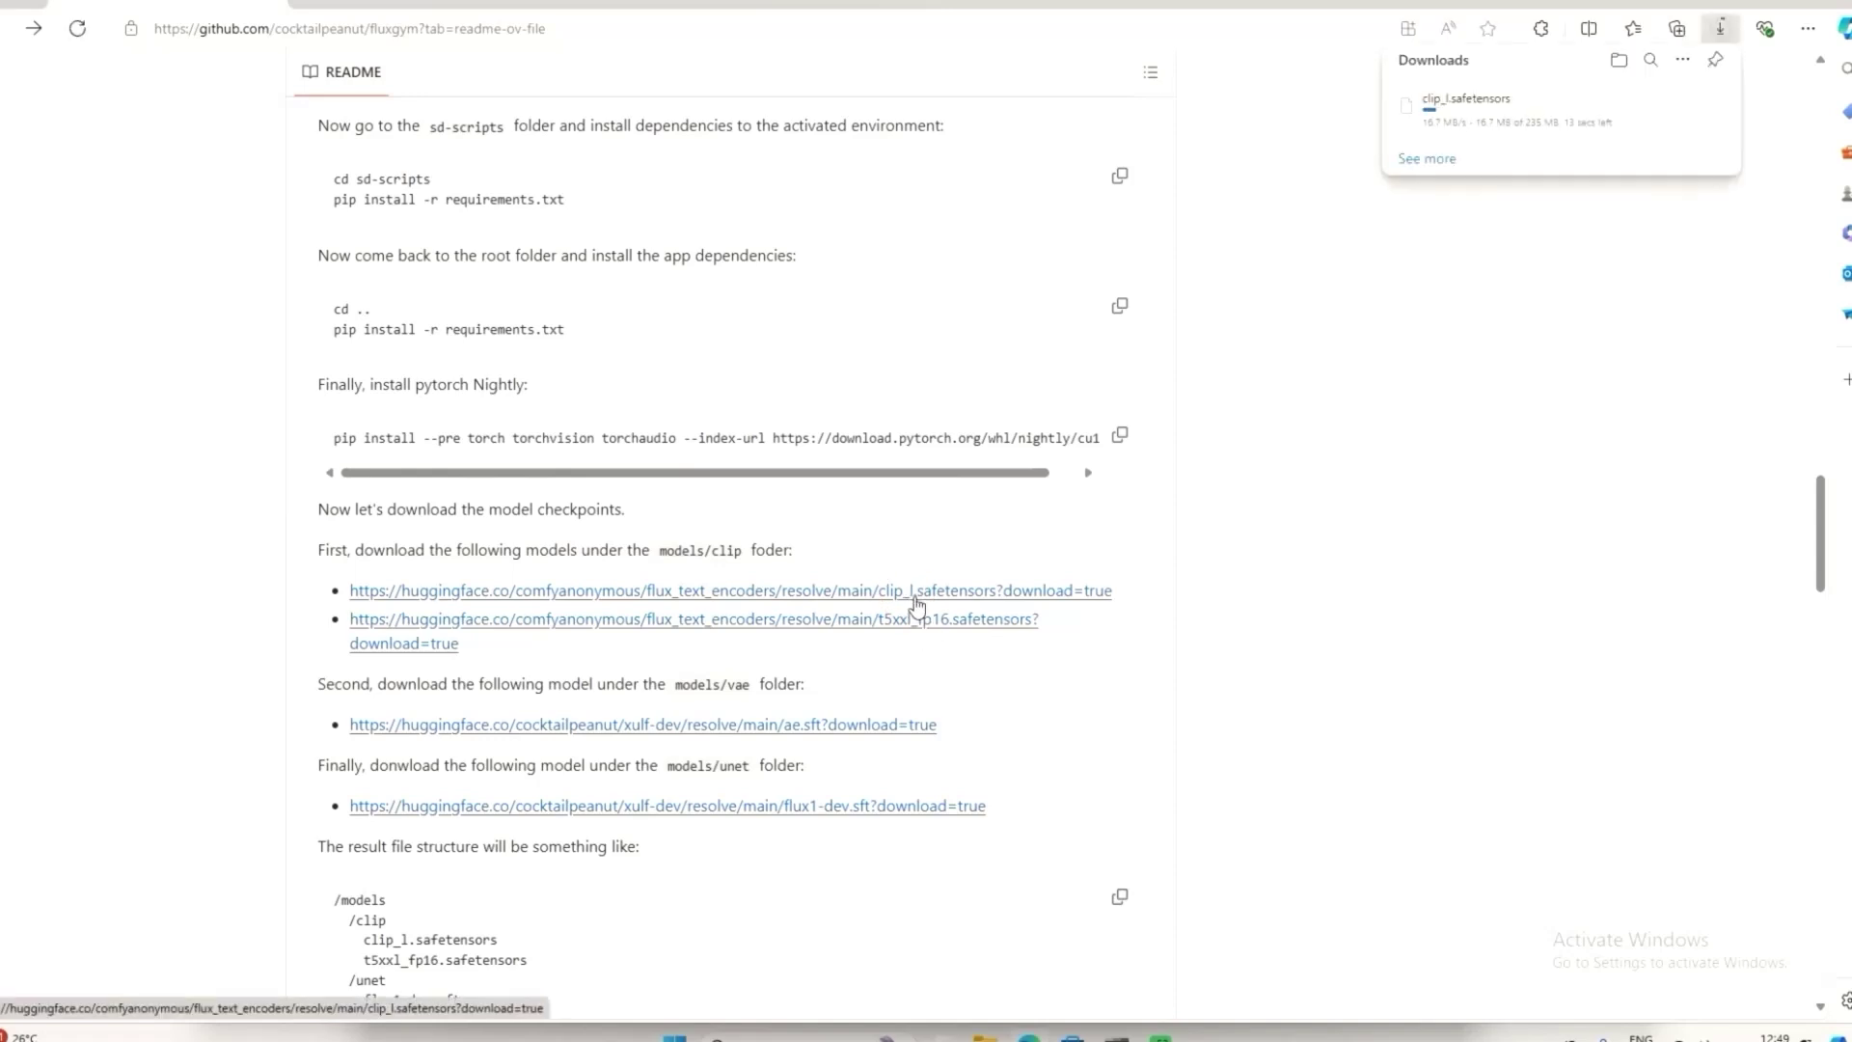
click(1696, 111)
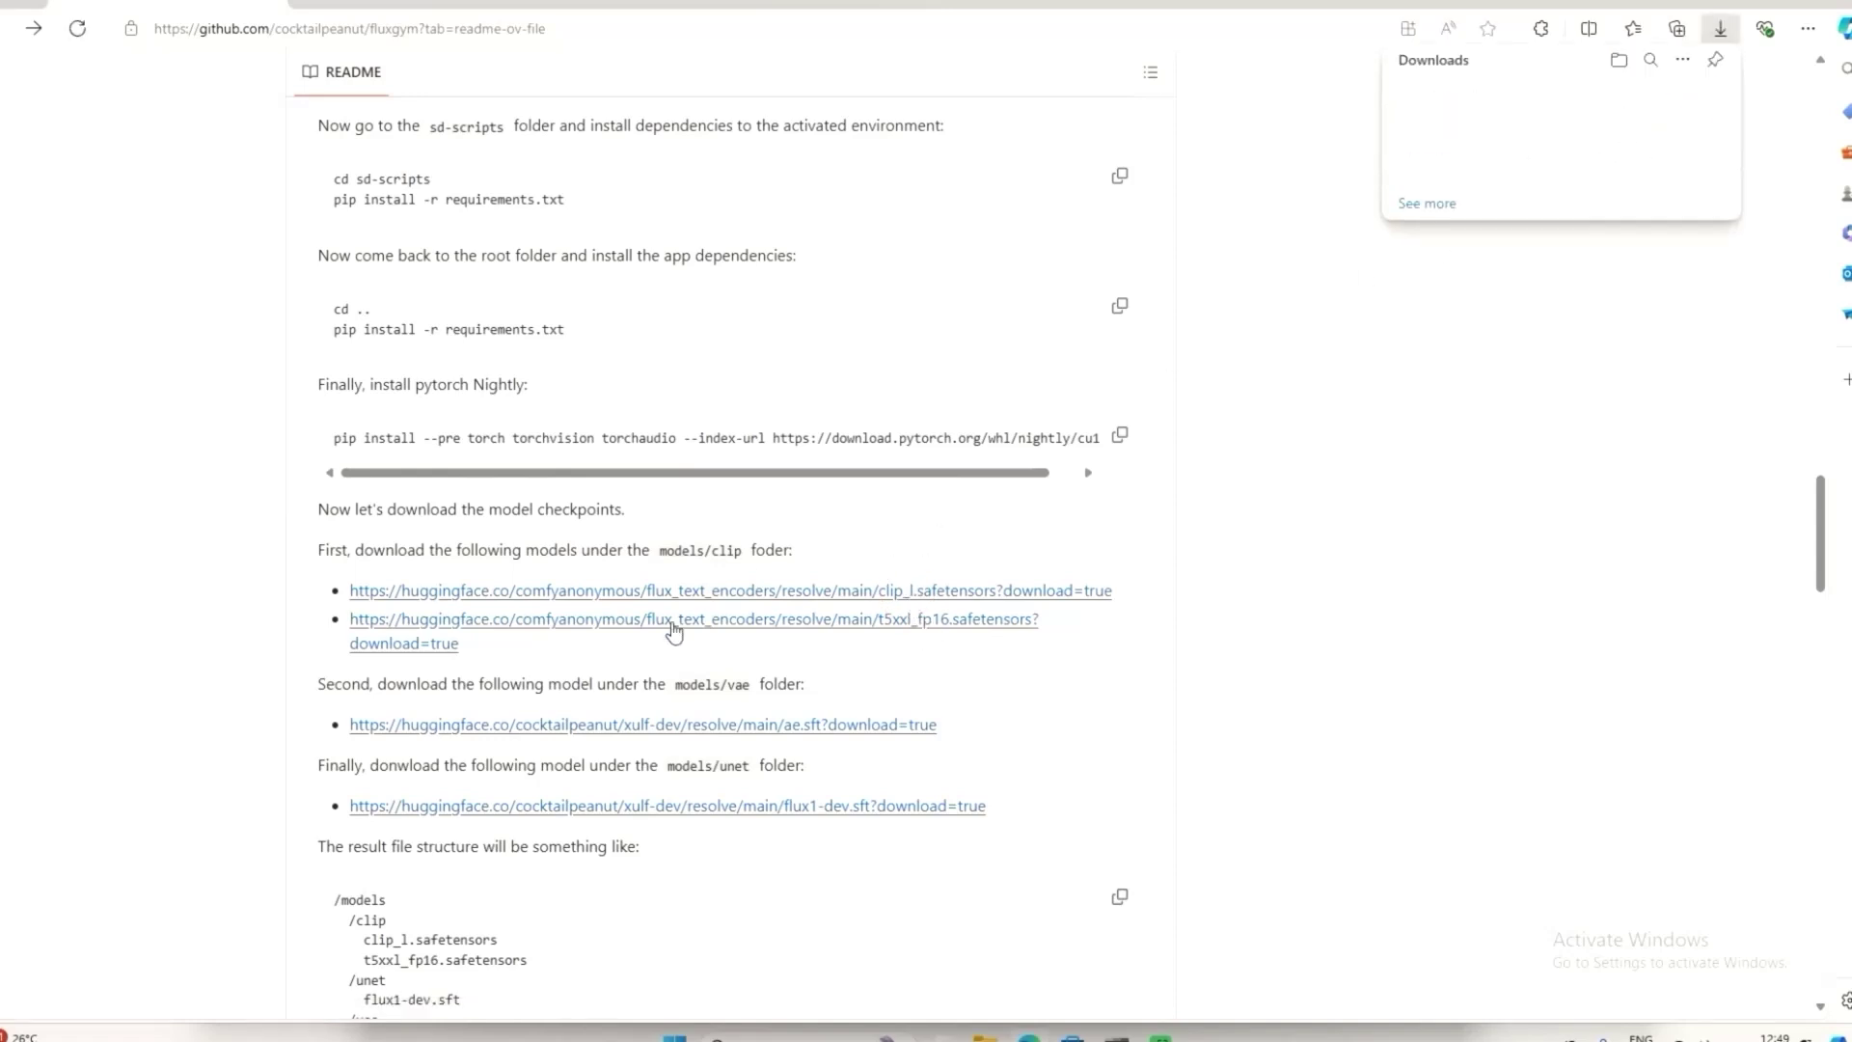
right_click(718, 590)
click(786, 880)
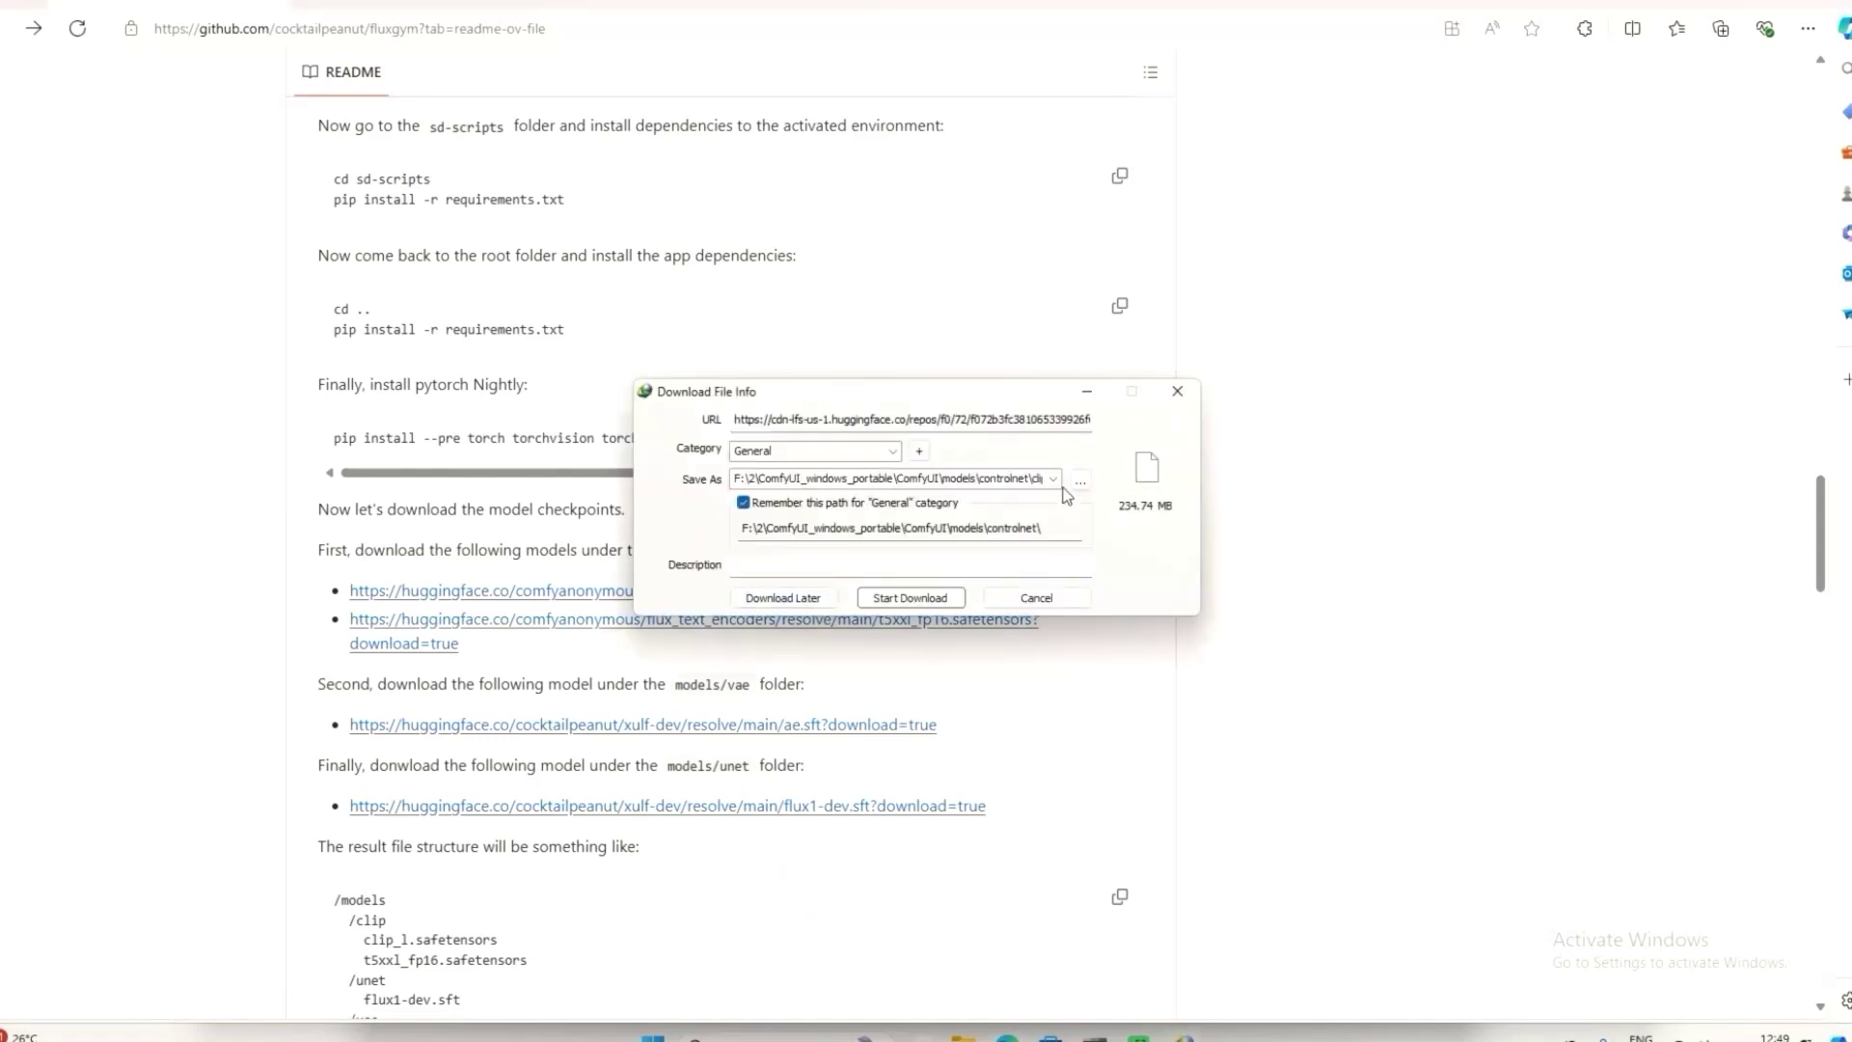
- Set the save location of clip_l.safetensors to fluxgym\models\clip and start the download
click(1079, 481)
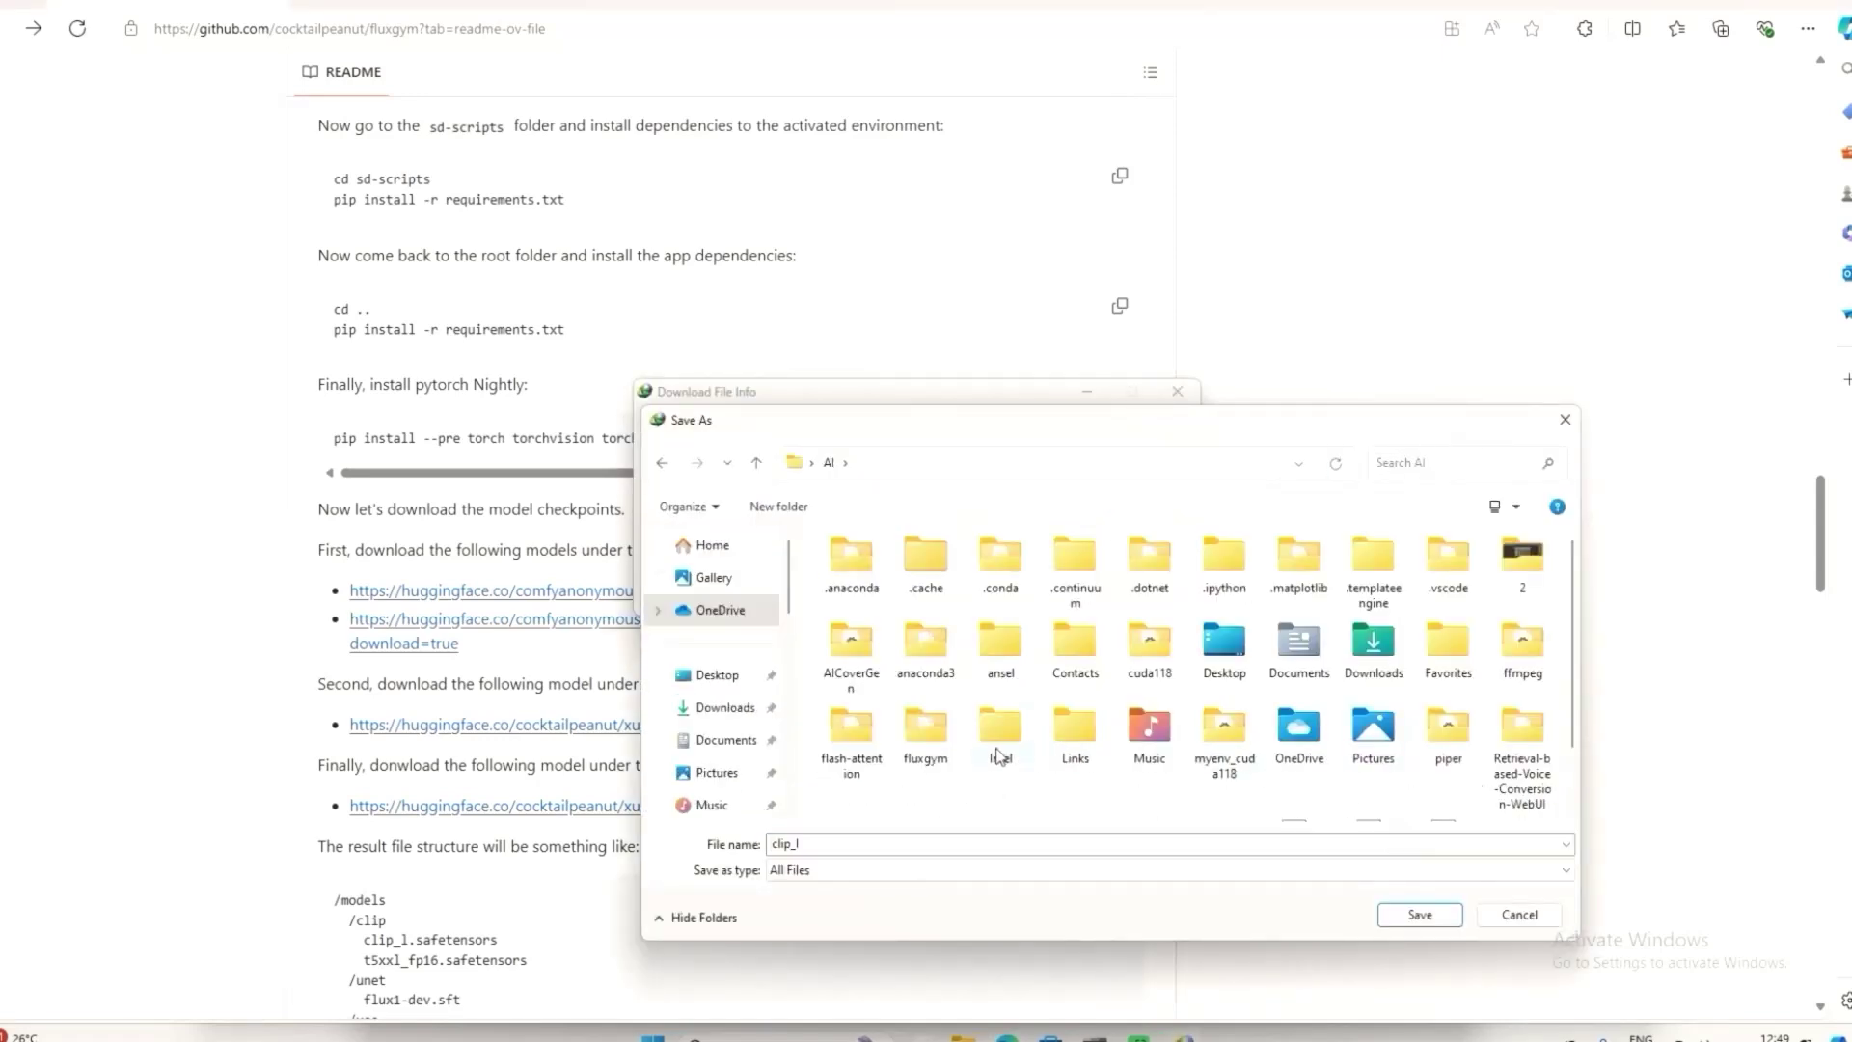
double_click(926, 738)
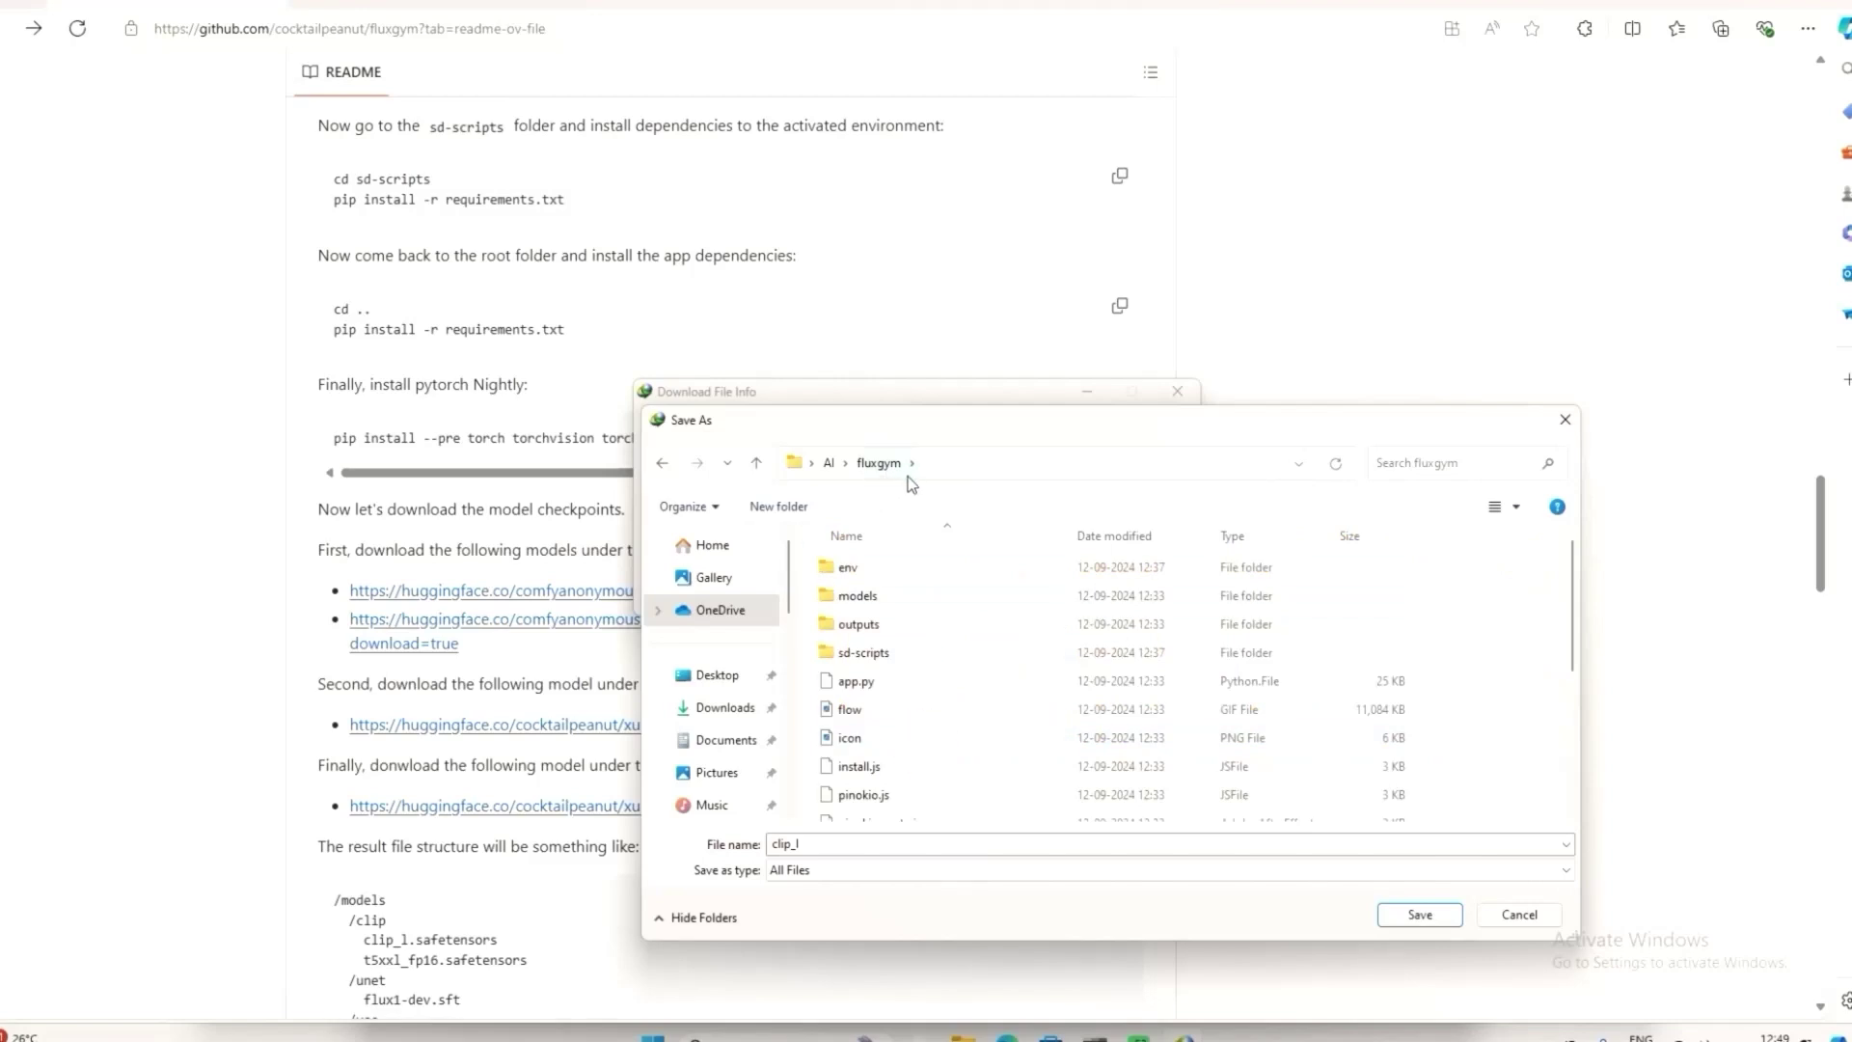
double_click(872, 598)
click(874, 571)
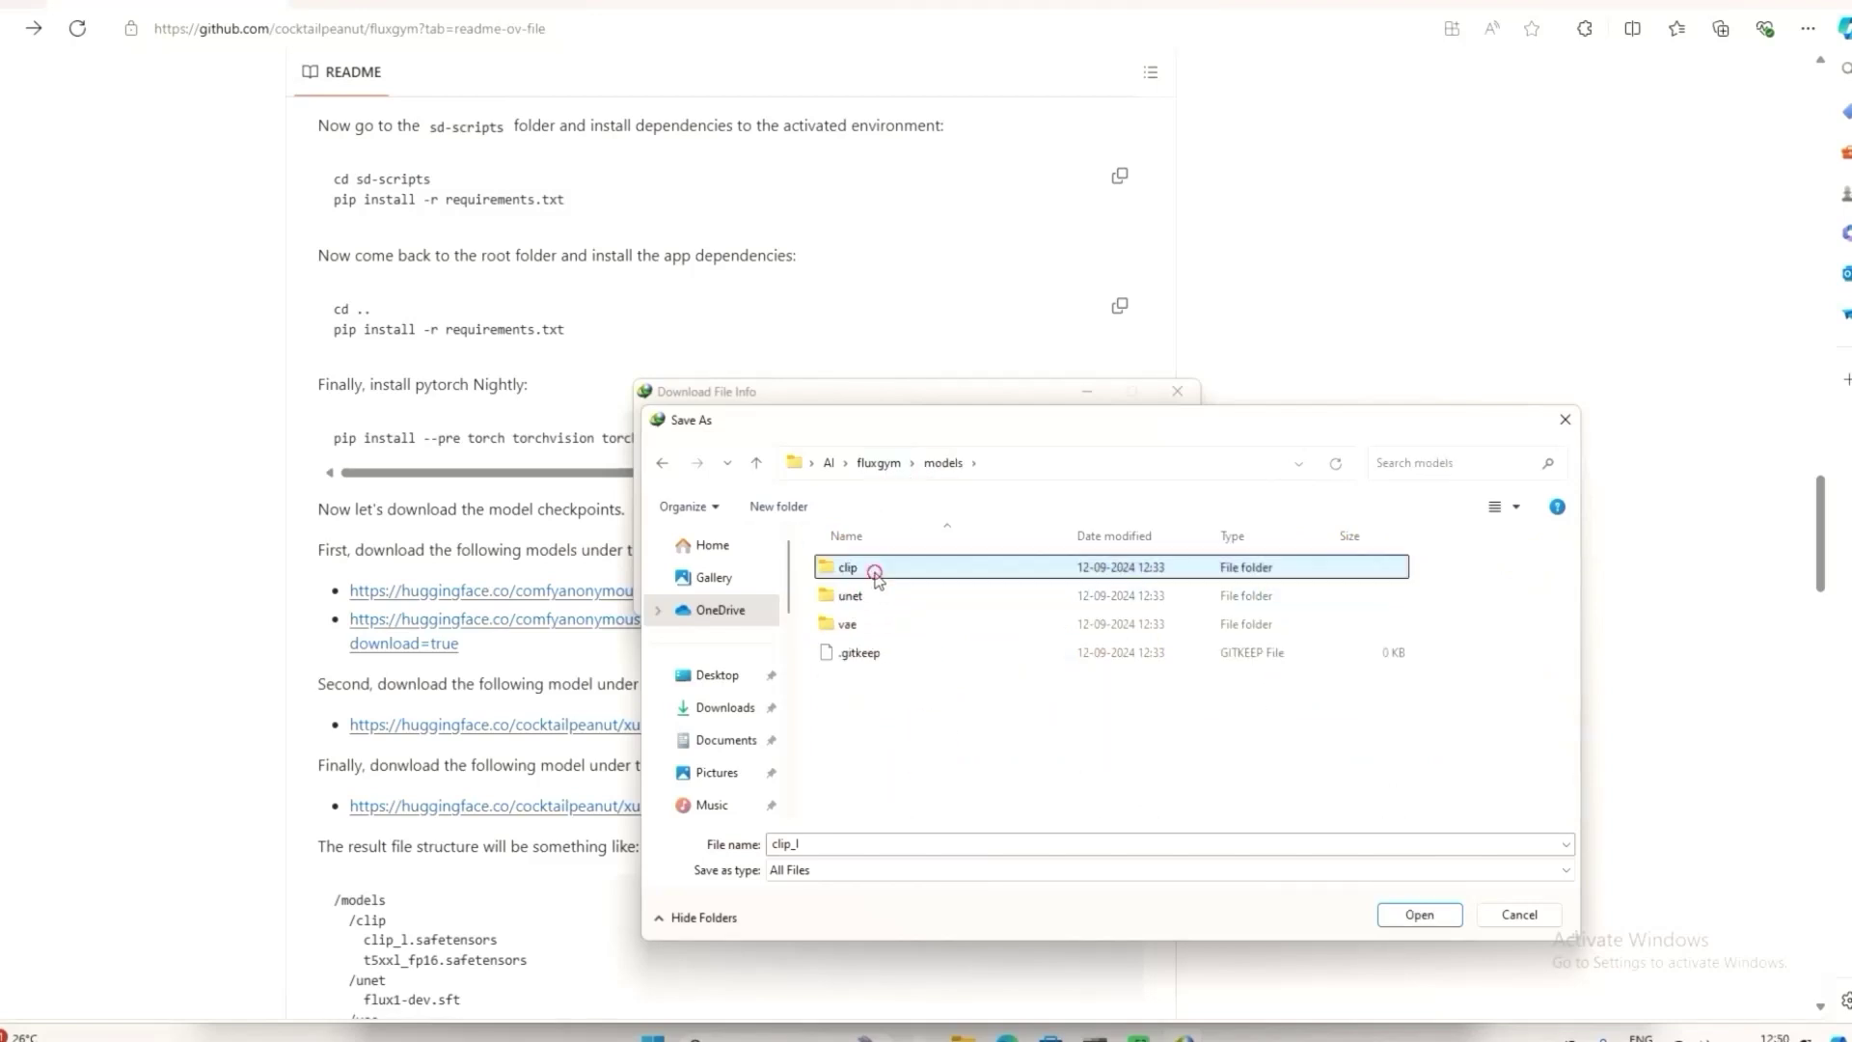
double_click(873, 571)
click(1423, 914)
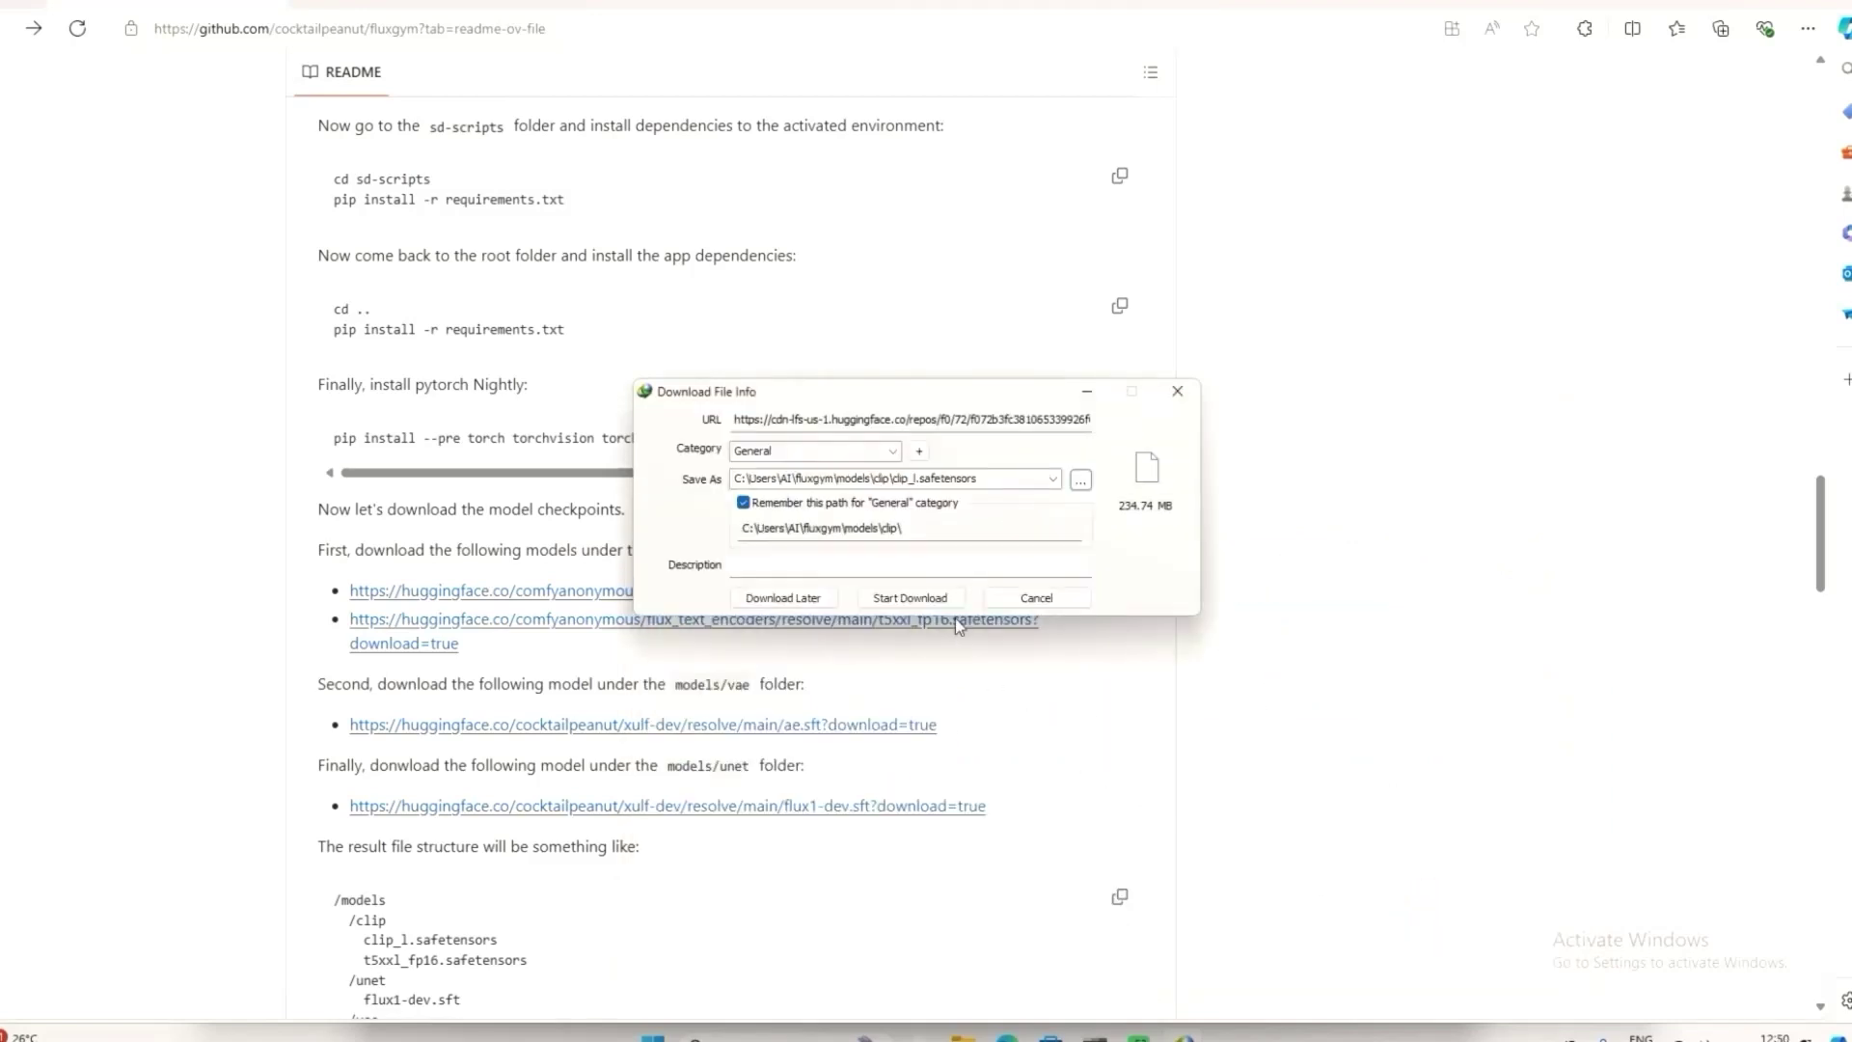
click(943, 596)
click(1108, 579)
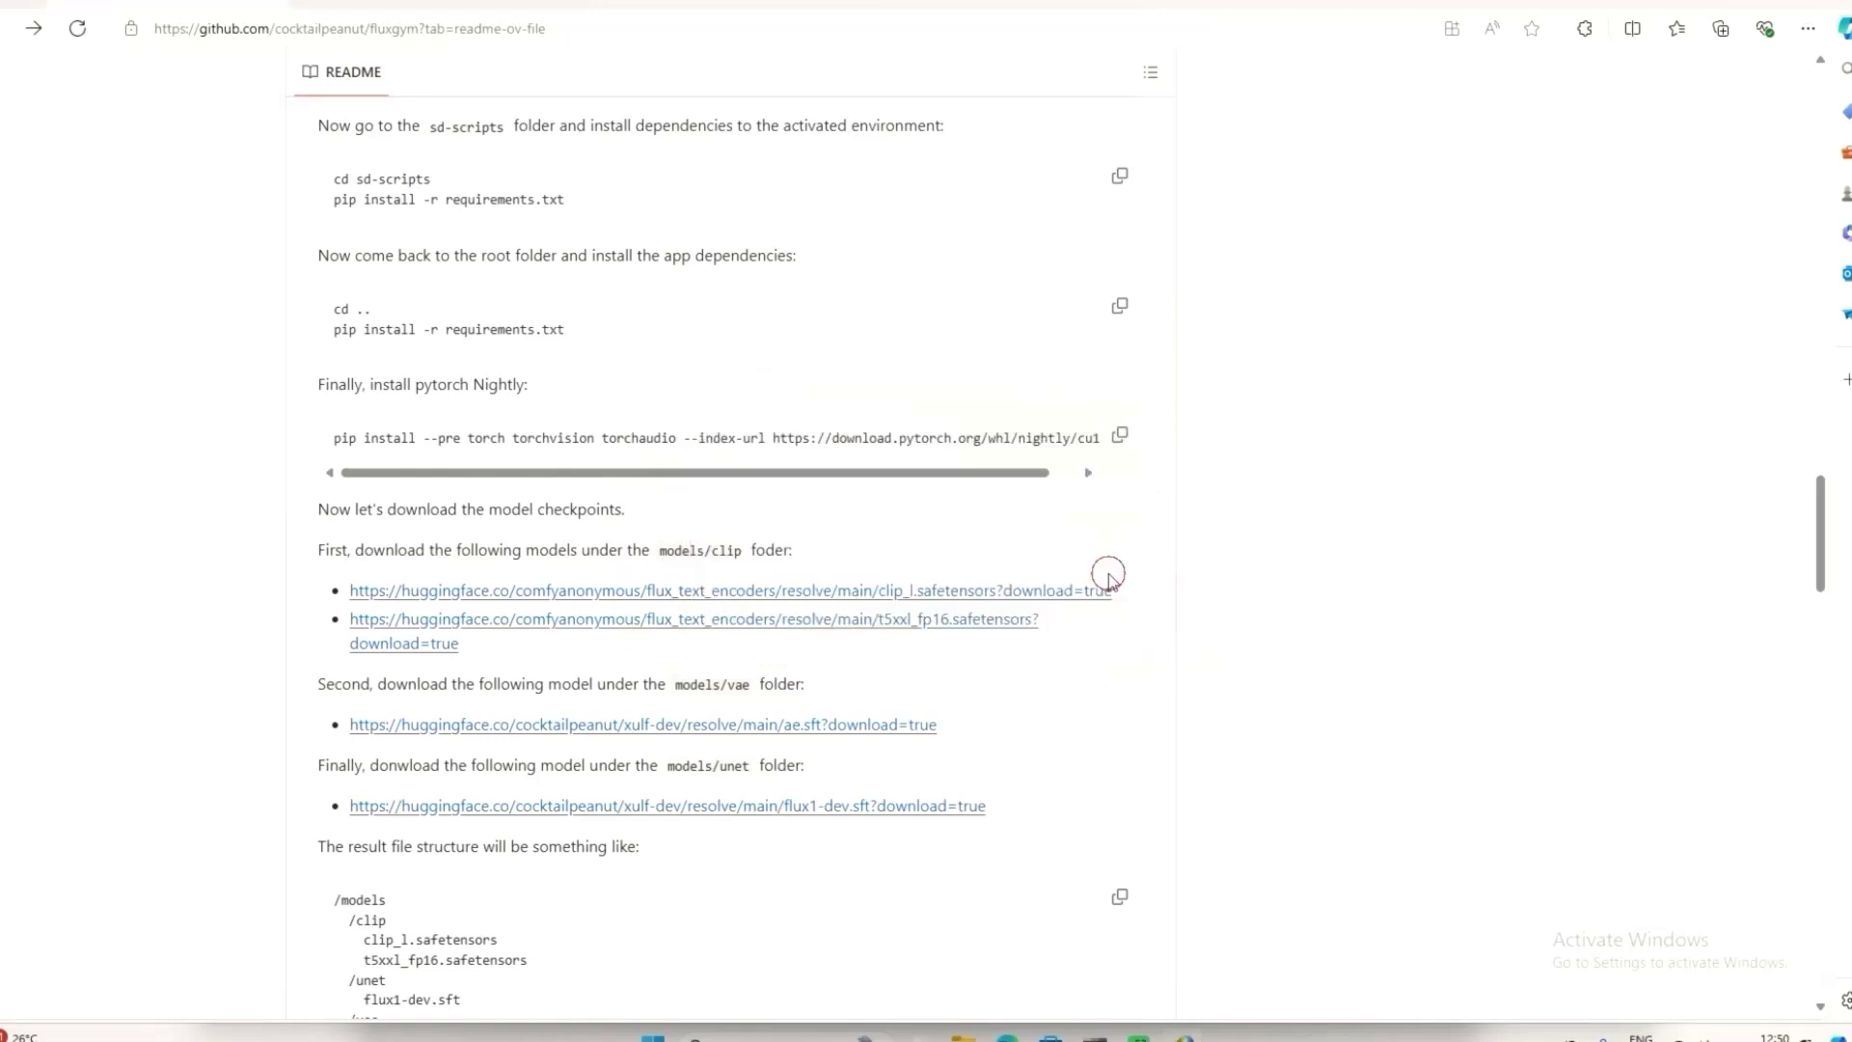
- Download t5xxl_fp16.safetensors from the README link with the download manager into fluxgym\models\clip
right_click(885, 634)
click(958, 917)
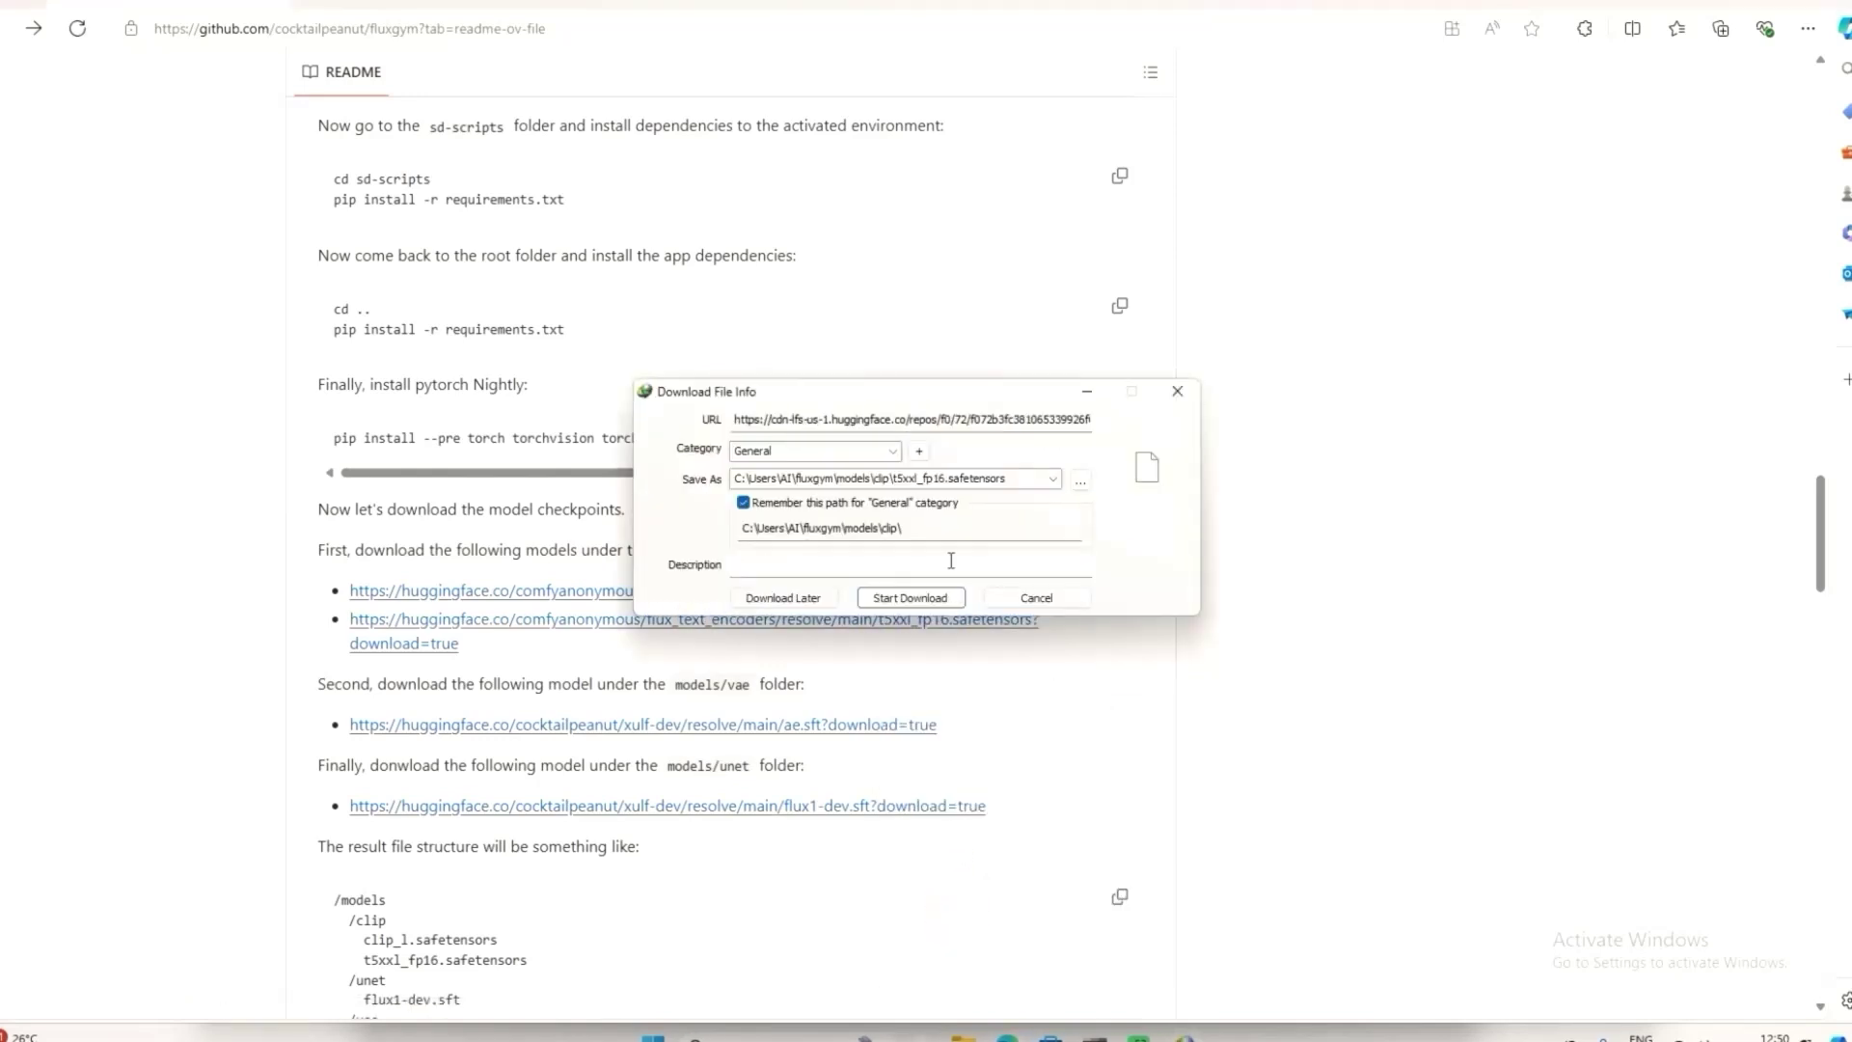
click(1081, 480)
drag(1114, 421, 1423, 461)
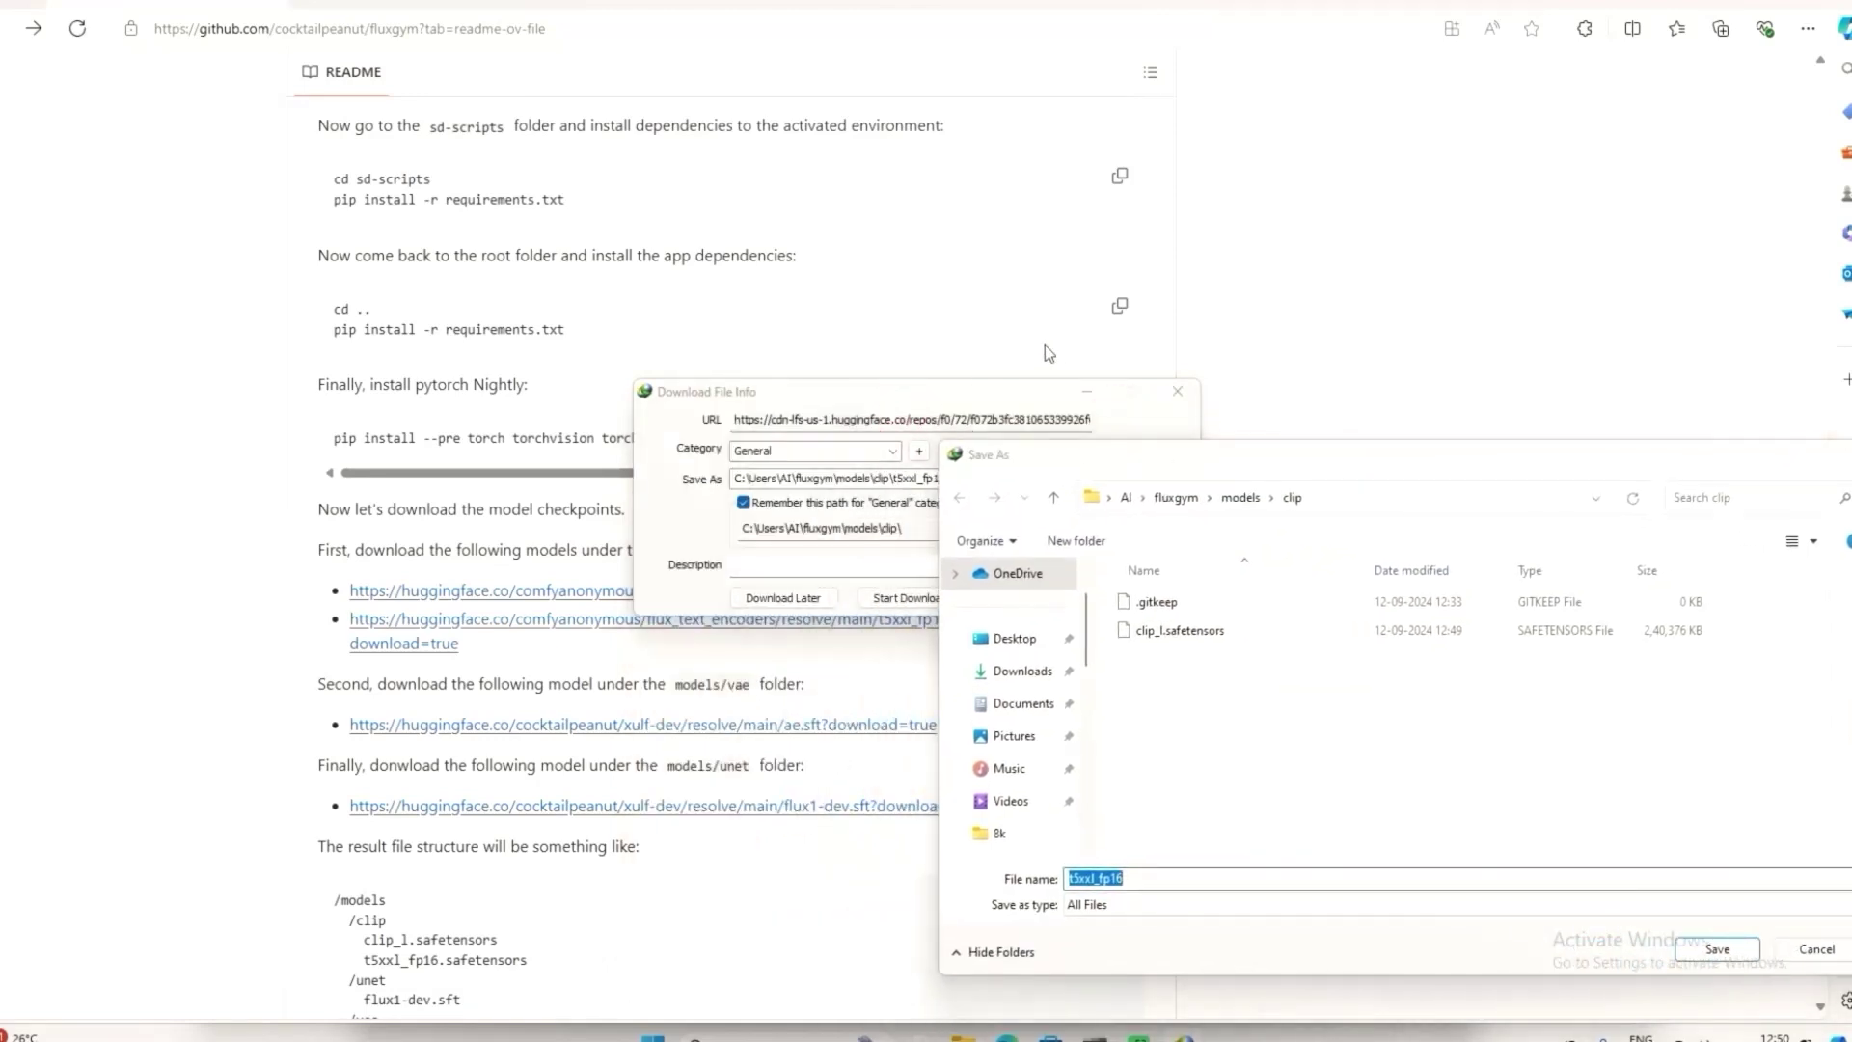
drag(1037, 452, 1023, 451)
click(1227, 497)
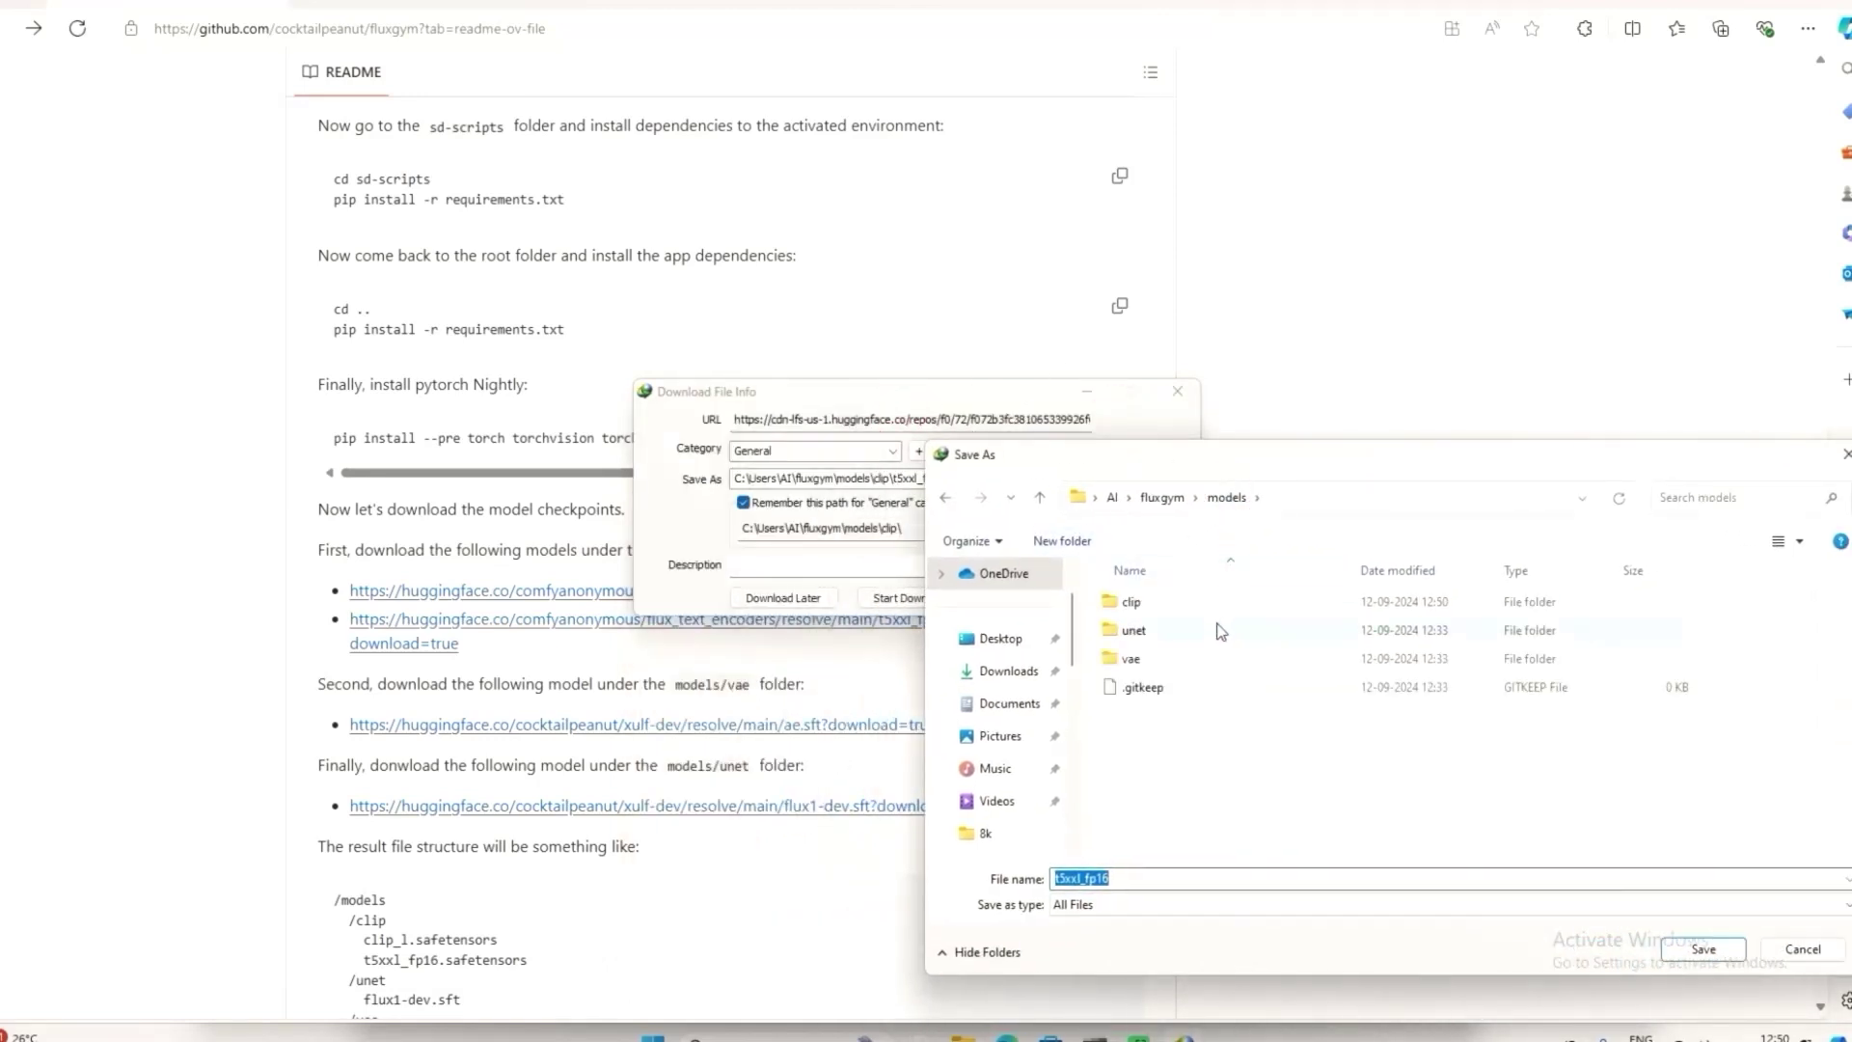
double_click(1202, 601)
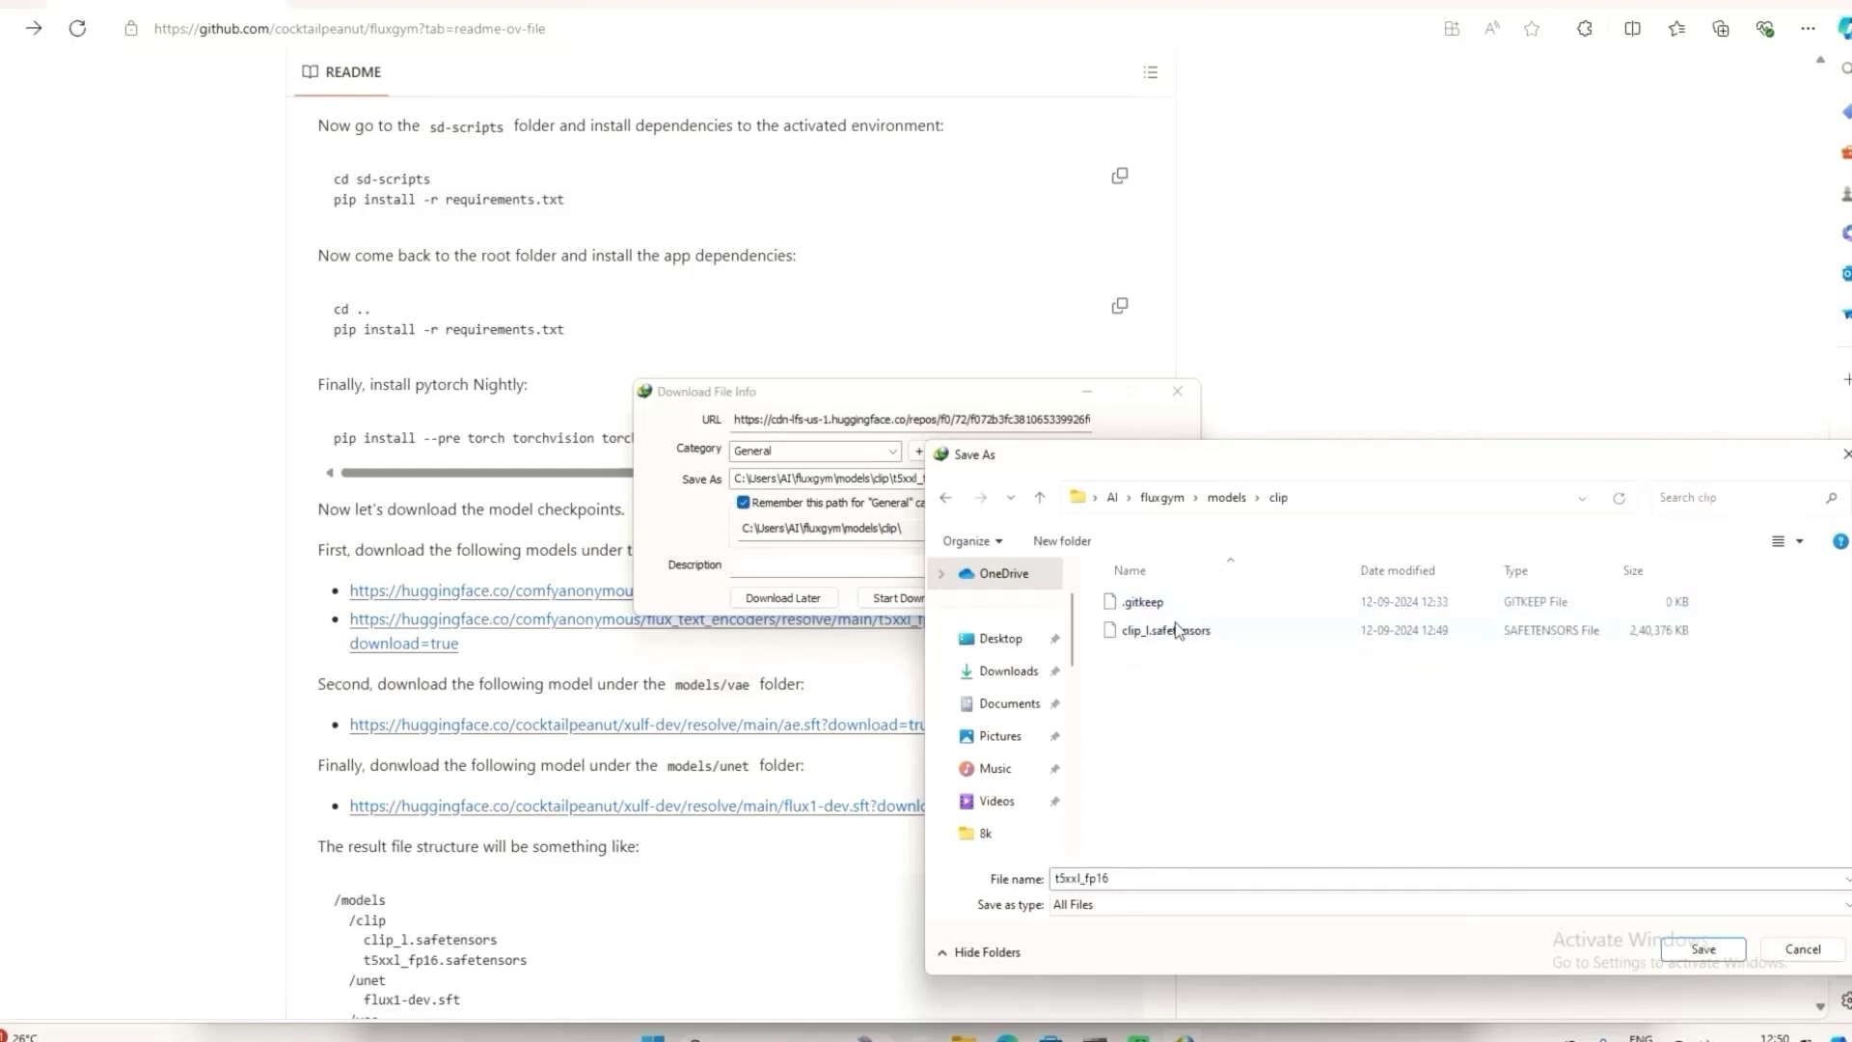
click(1226, 496)
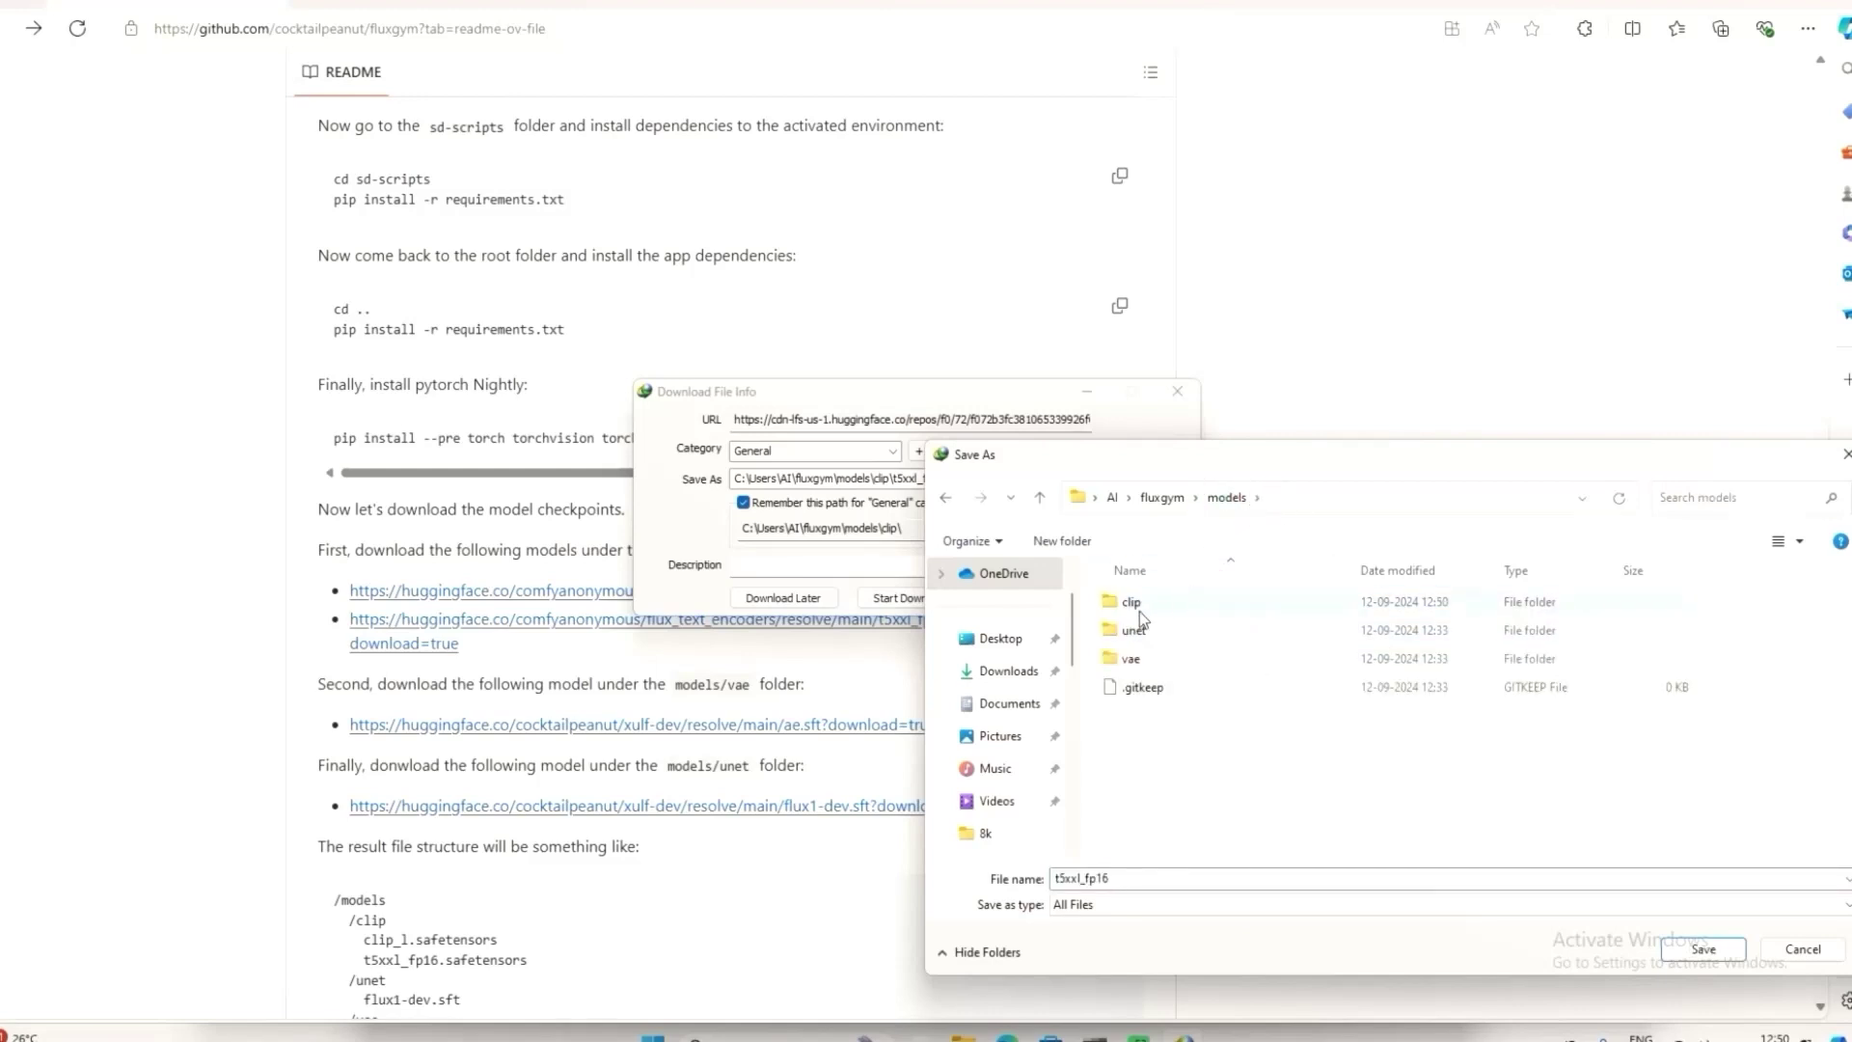
double_click(1131, 602)
click(1704, 948)
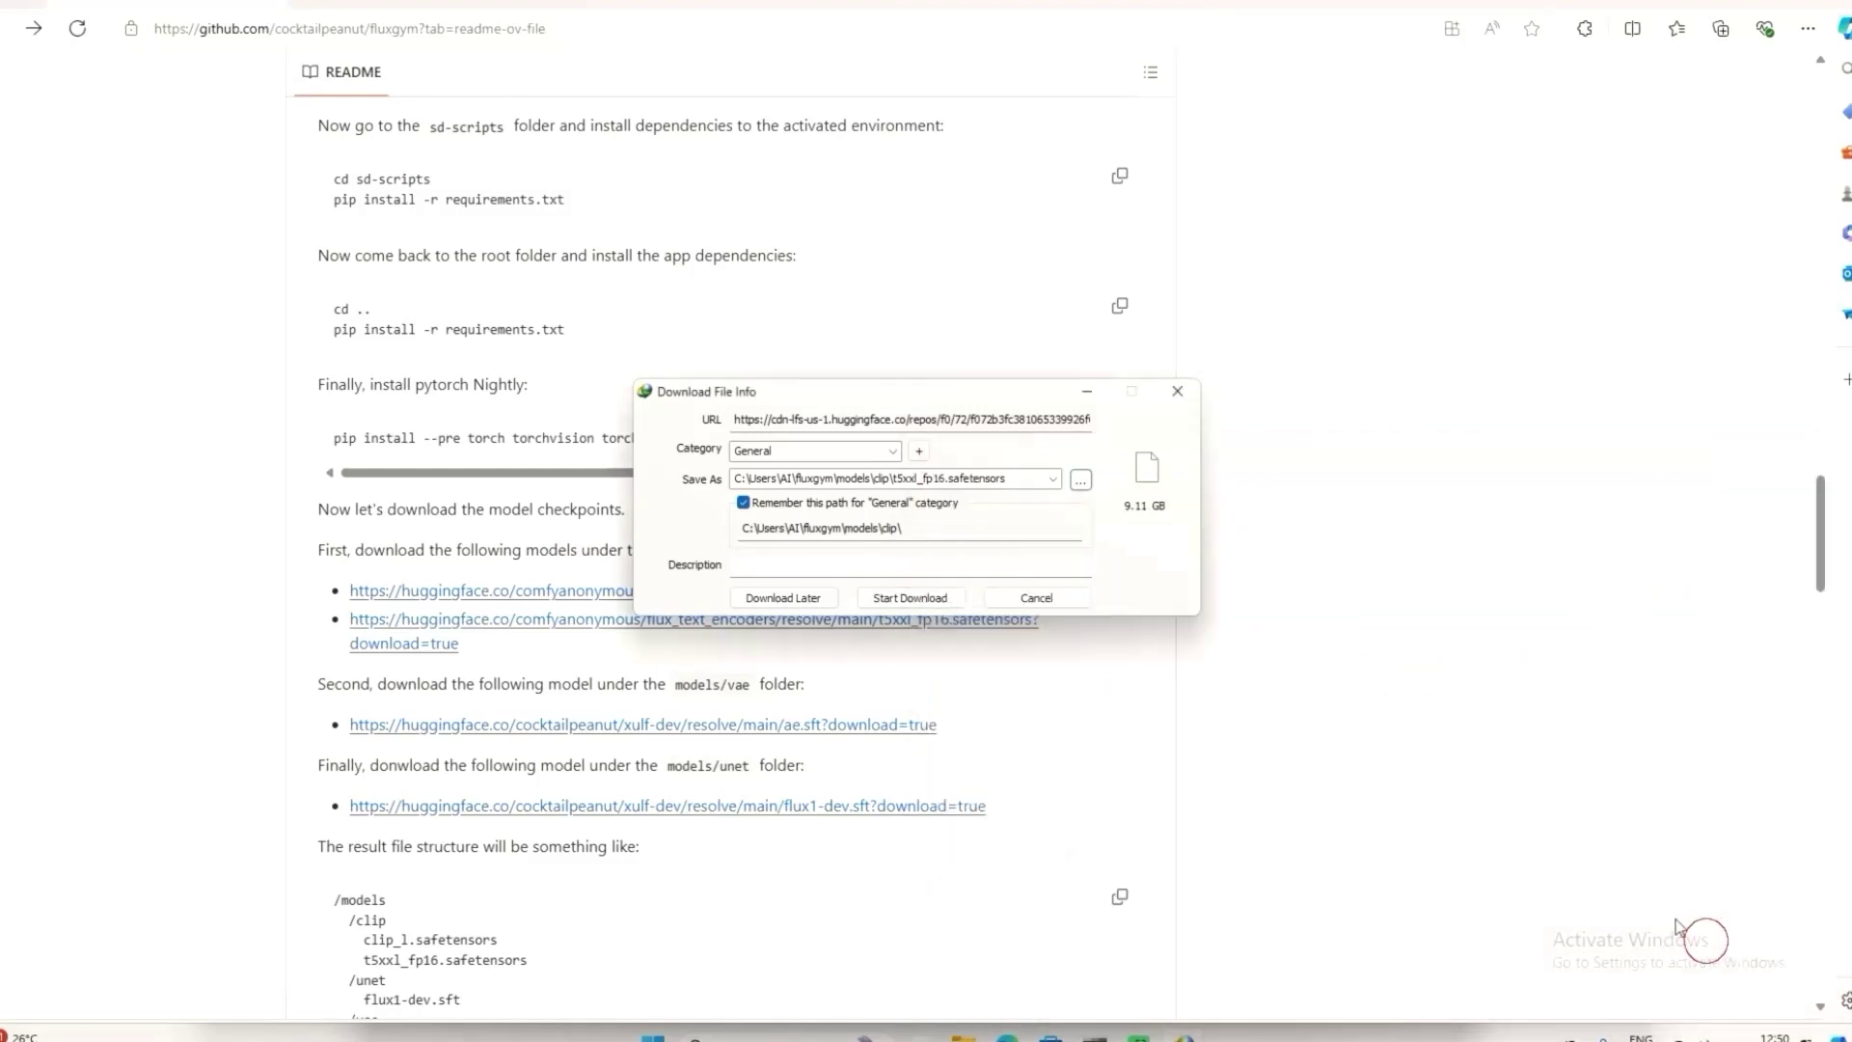
click(898, 598)
click(1070, 786)
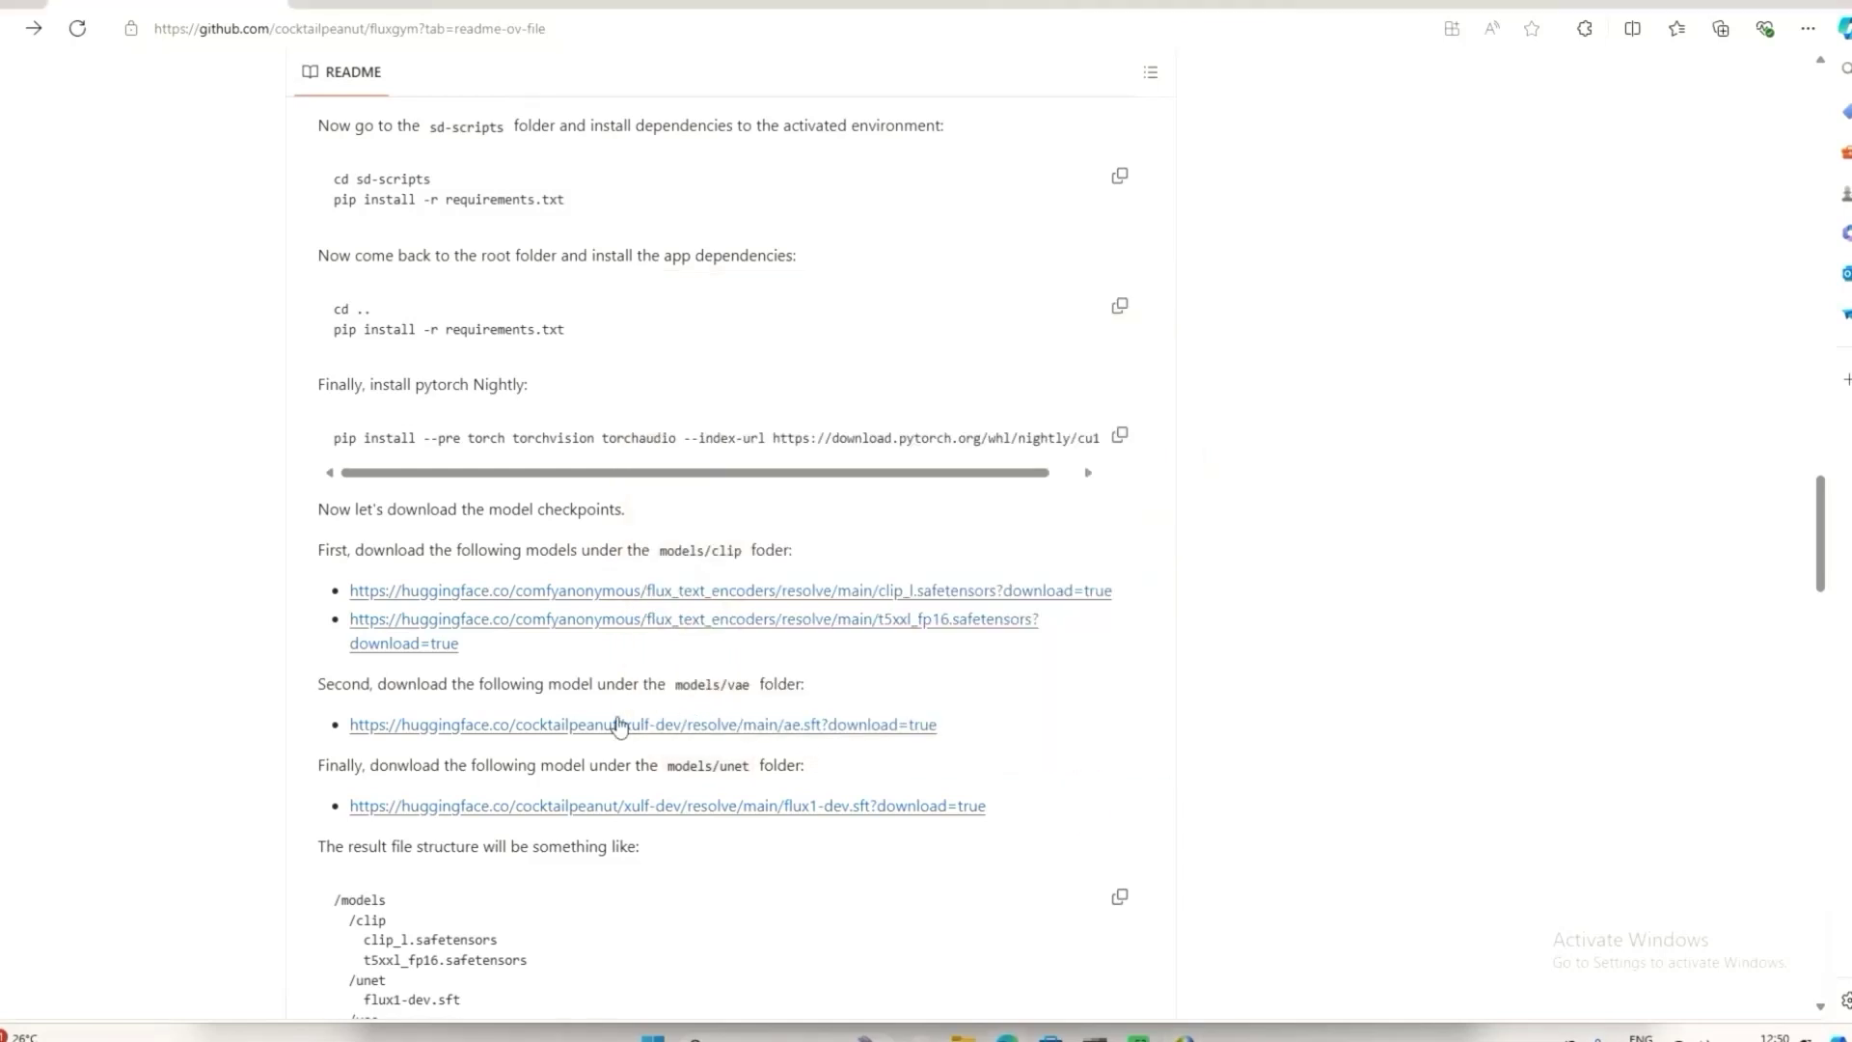
- Download ae.sft from the README link with the download manager into fluxgym\models\vae
right_click(846, 724)
click(945, 669)
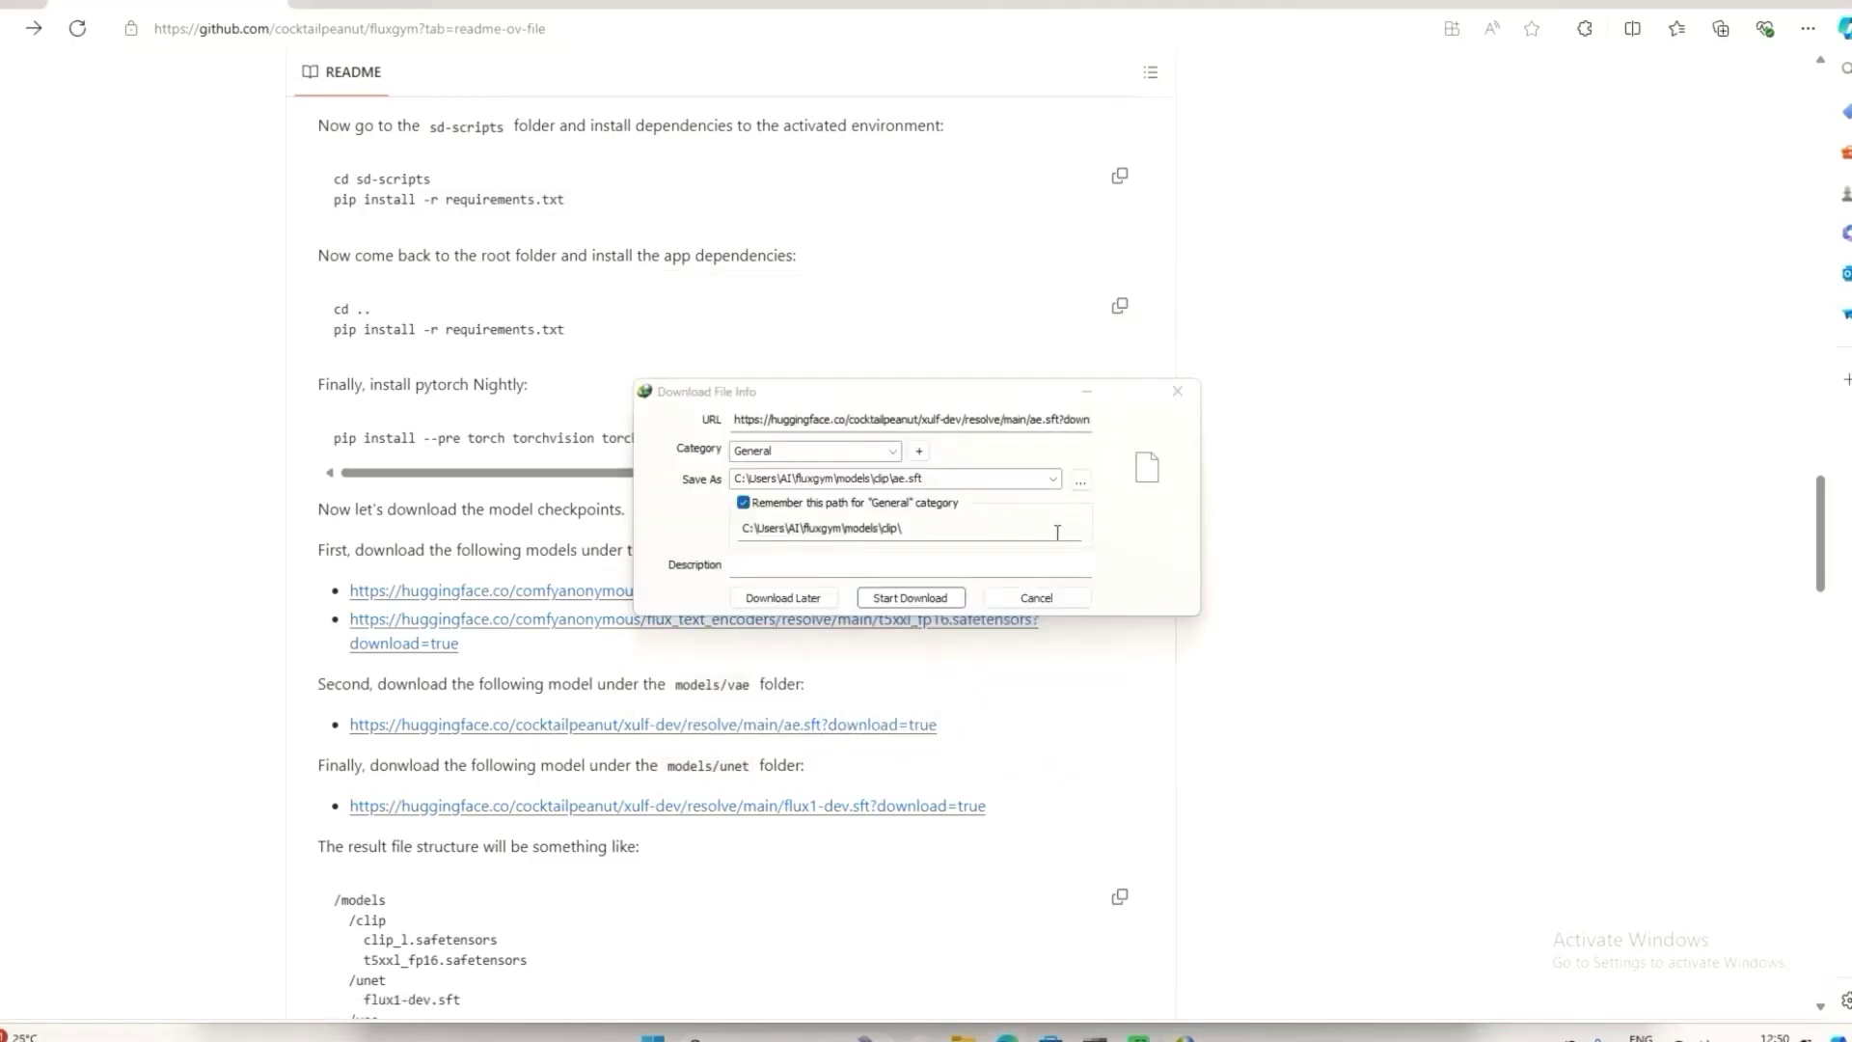
click(1077, 479)
click(1226, 497)
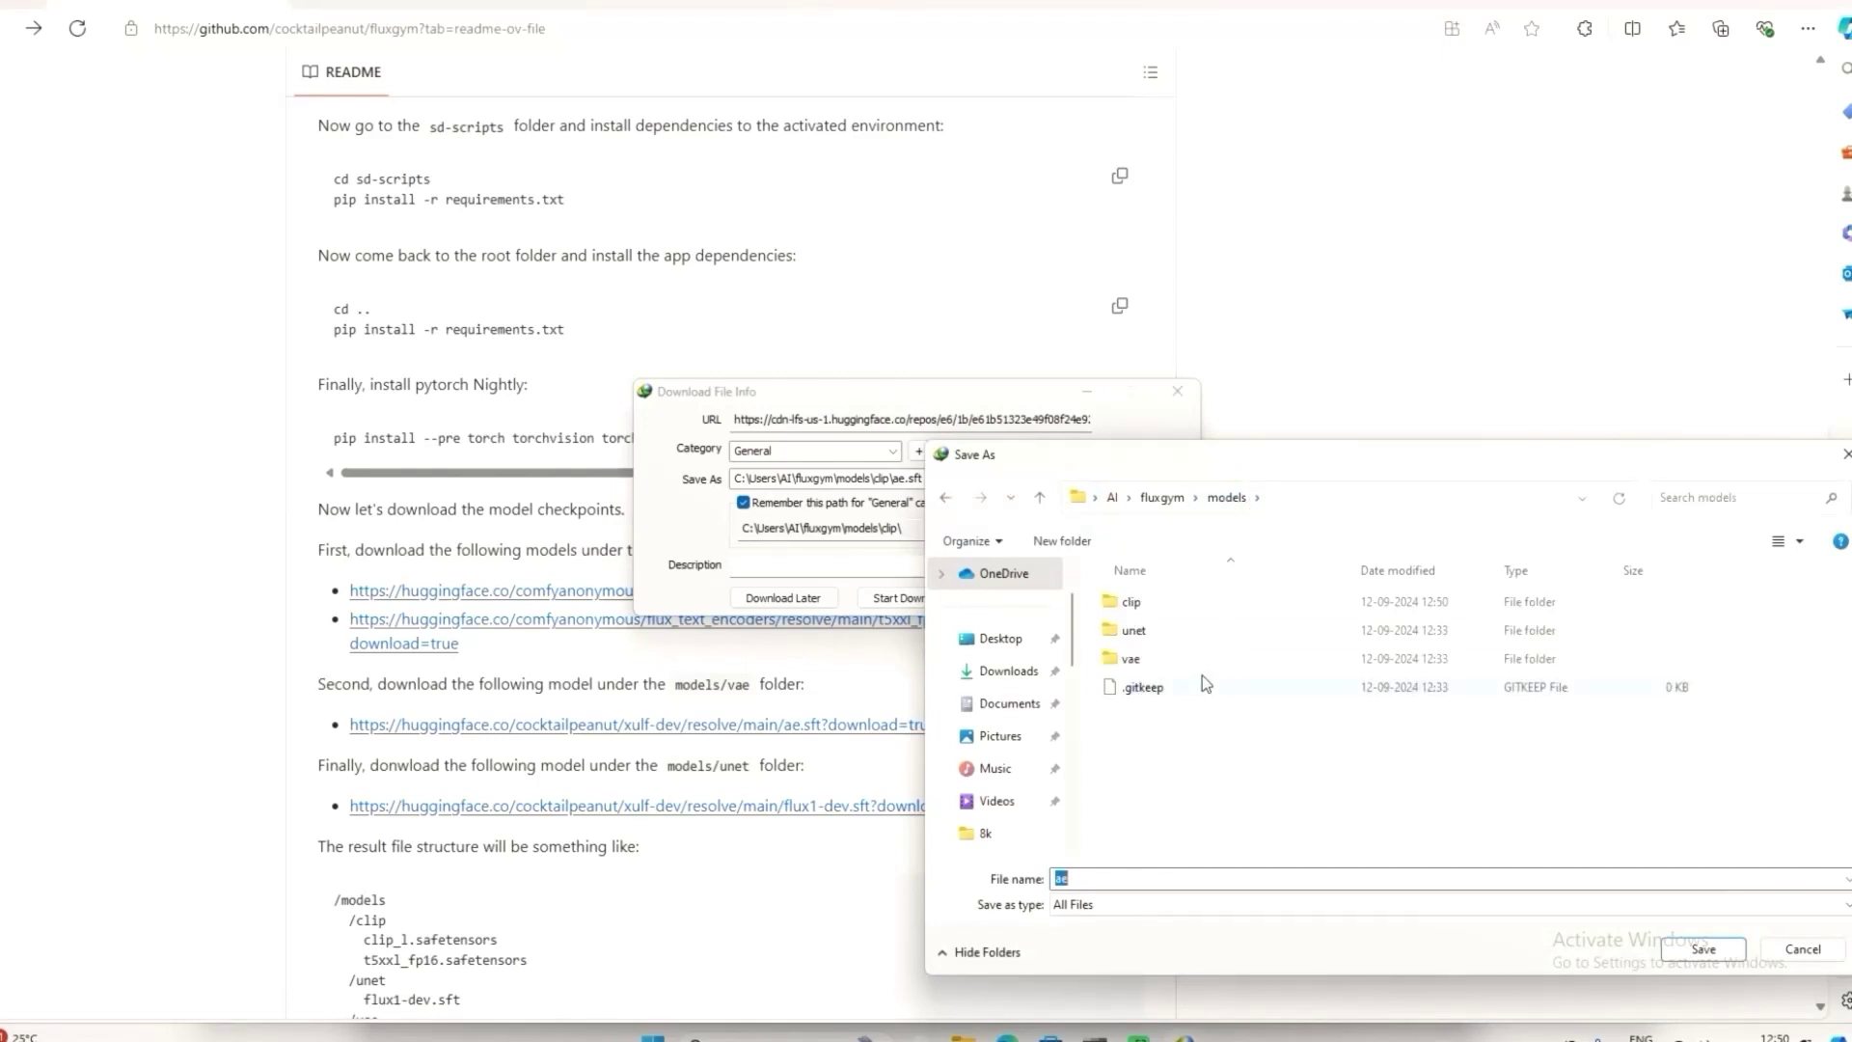
double_click(1125, 661)
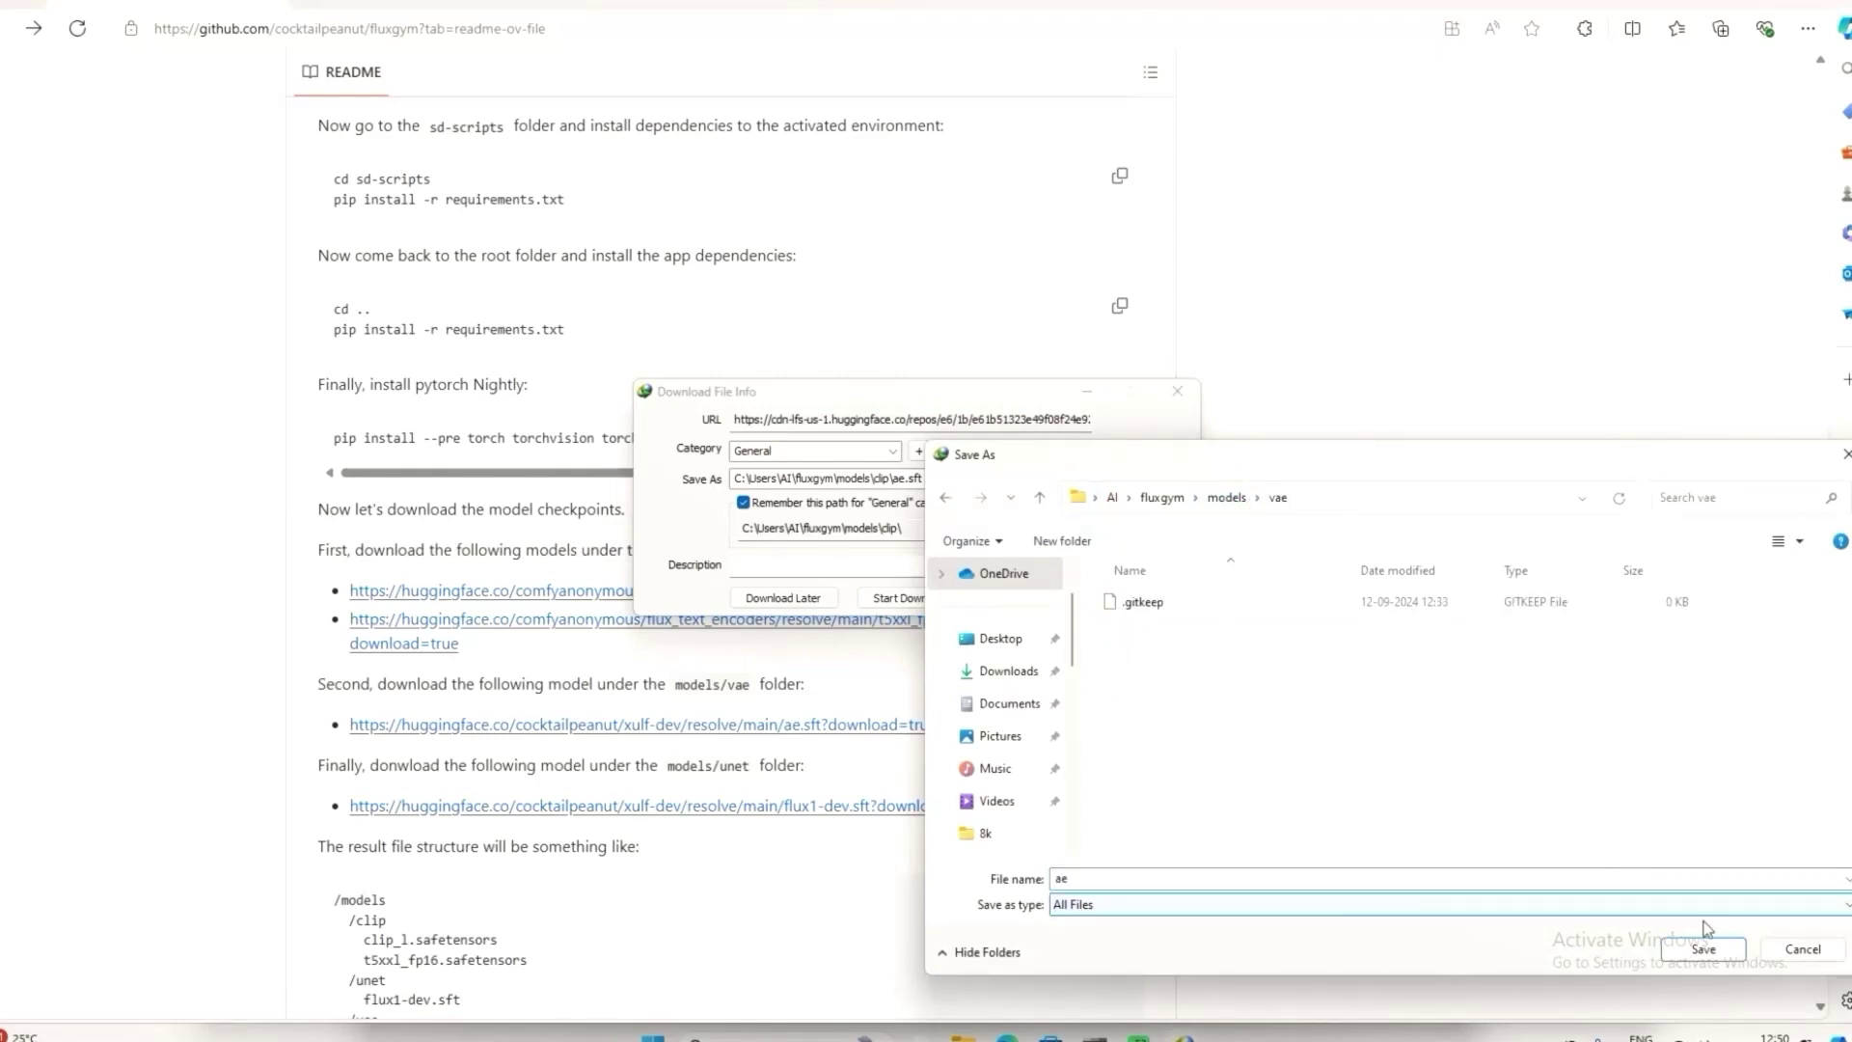
click(1720, 958)
click(902, 598)
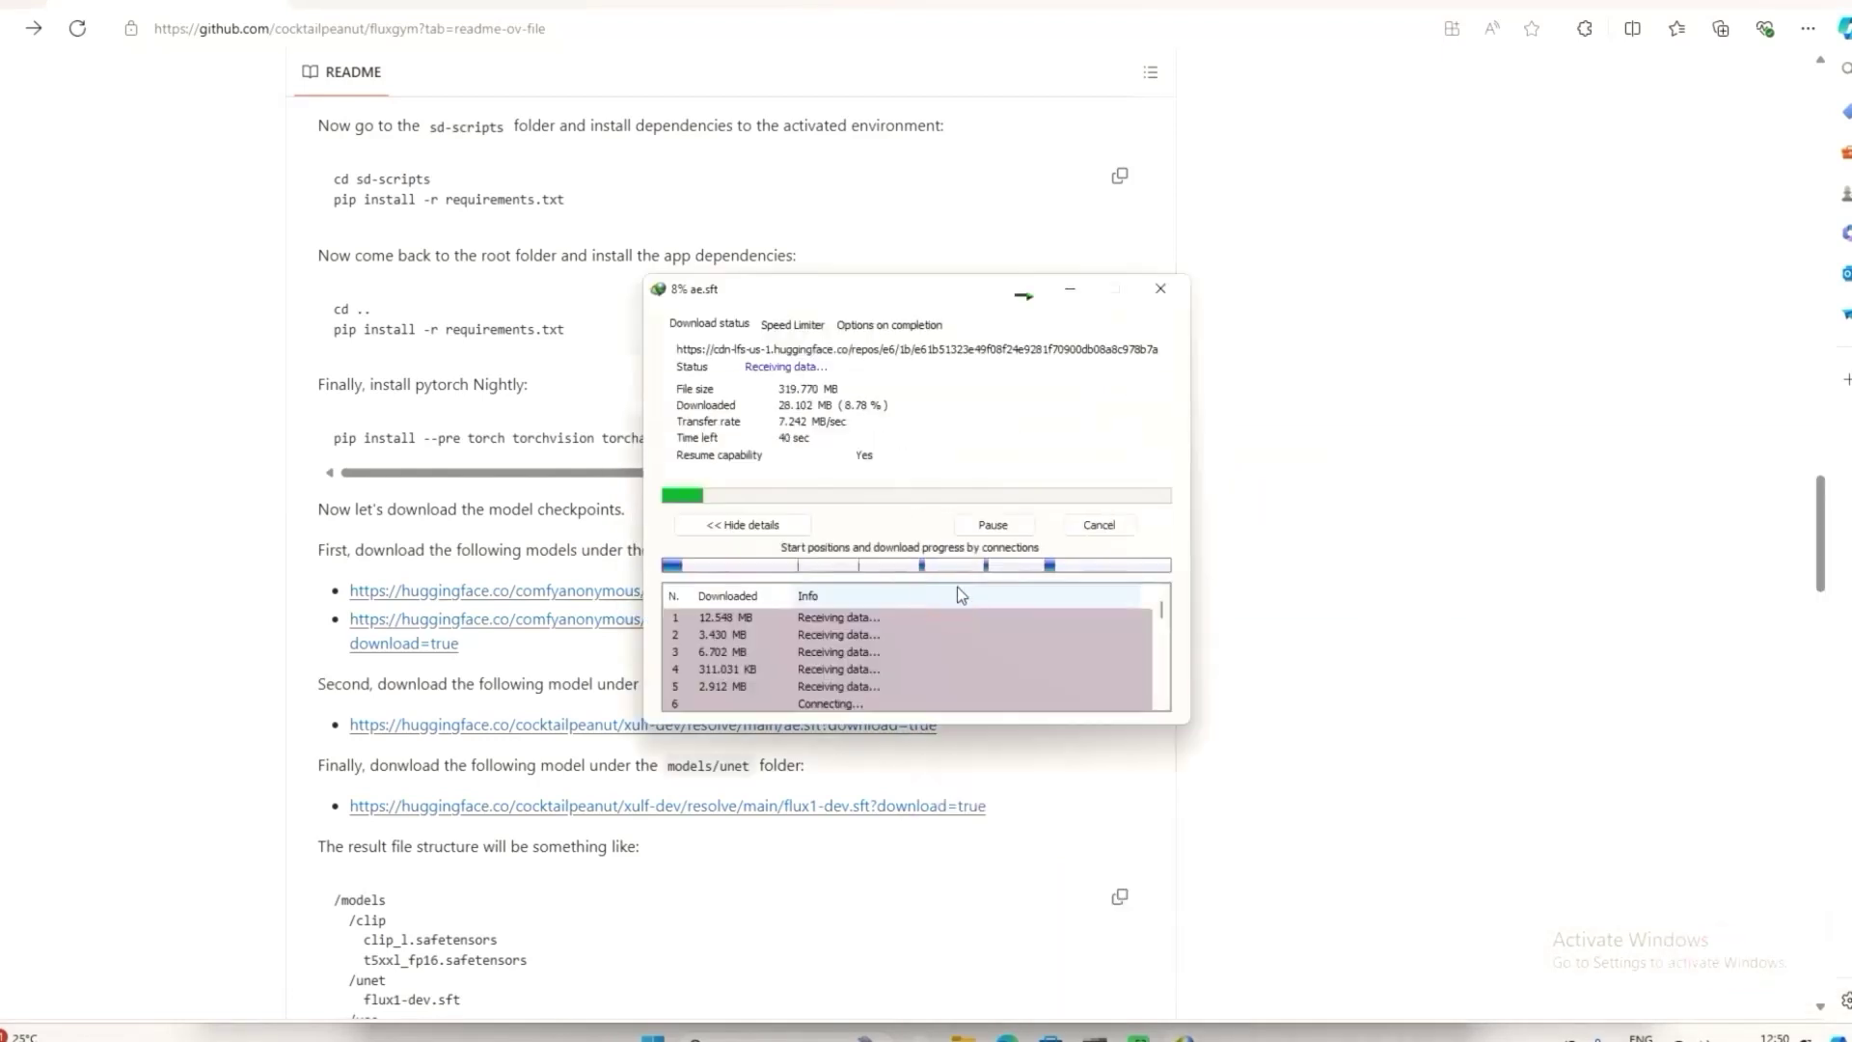
click(1021, 286)
- Download flux1-dev.sft from the README link with the download manager into fluxgym\models\unet
scroll(632, 765, down, 2)
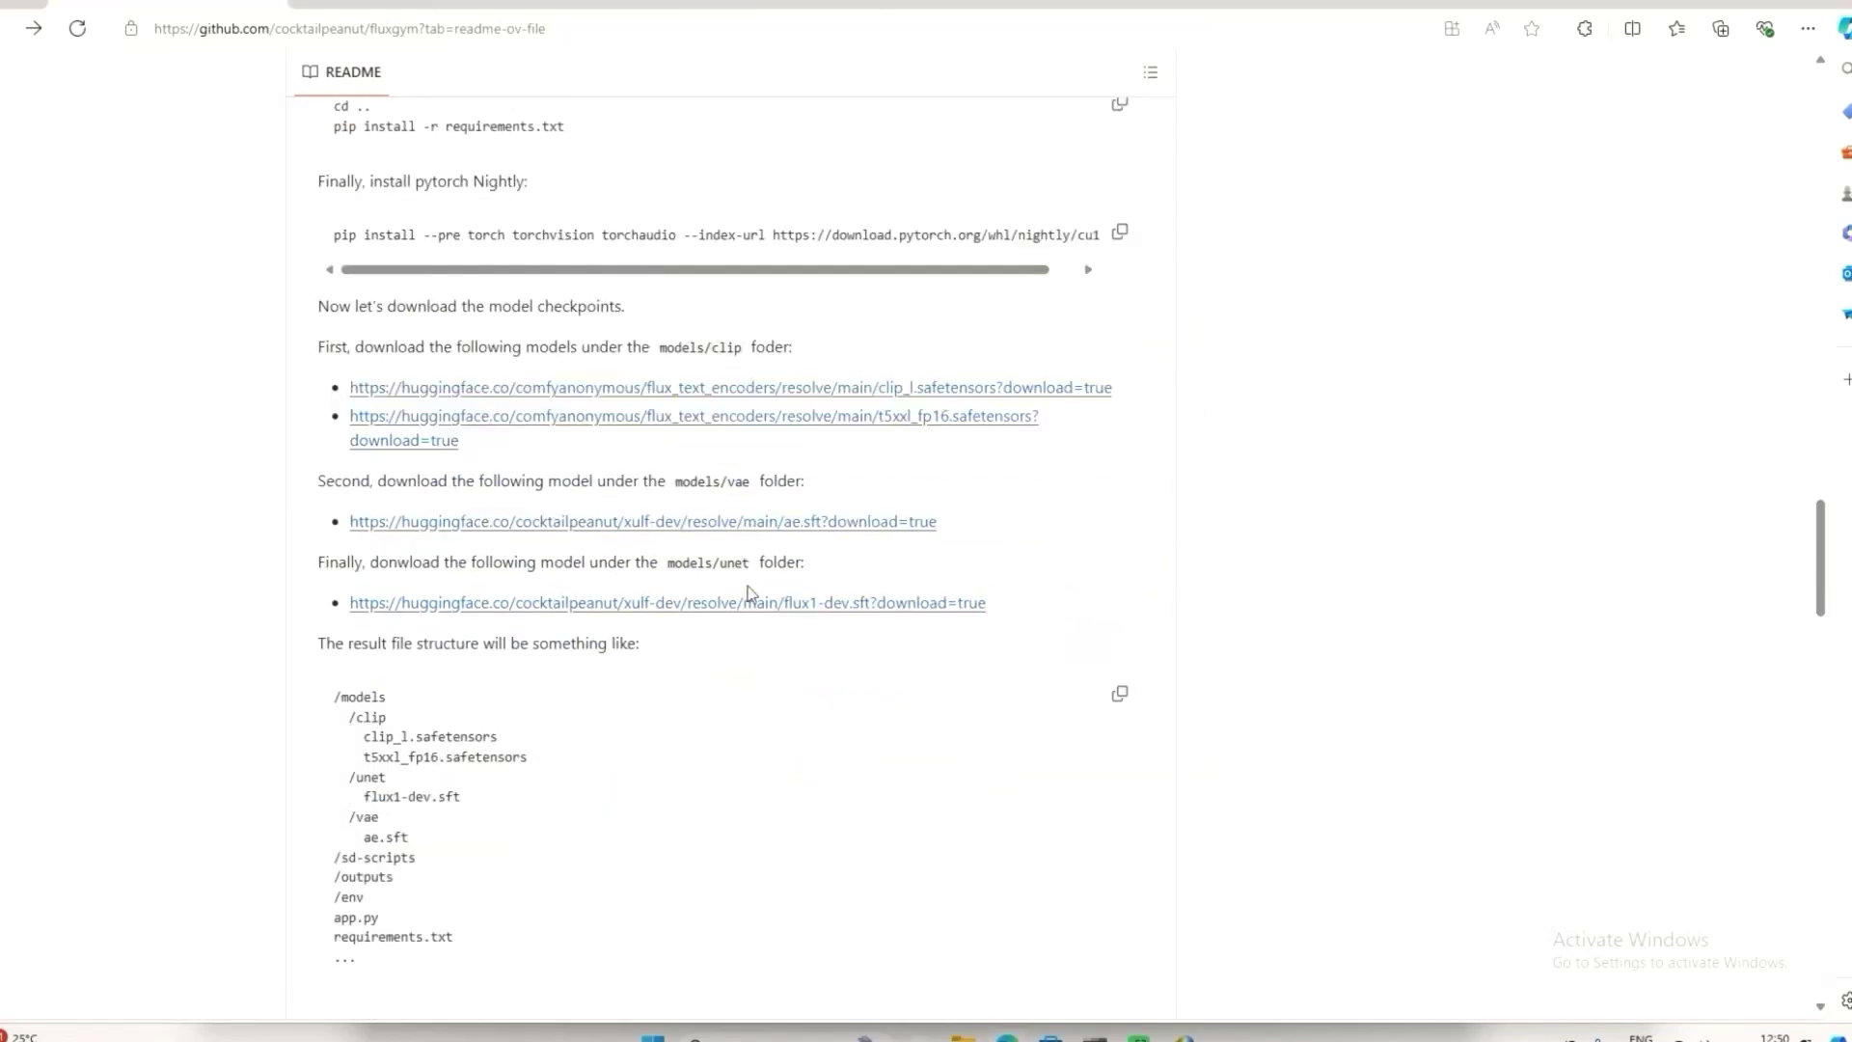
right_click(772, 602)
click(868, 899)
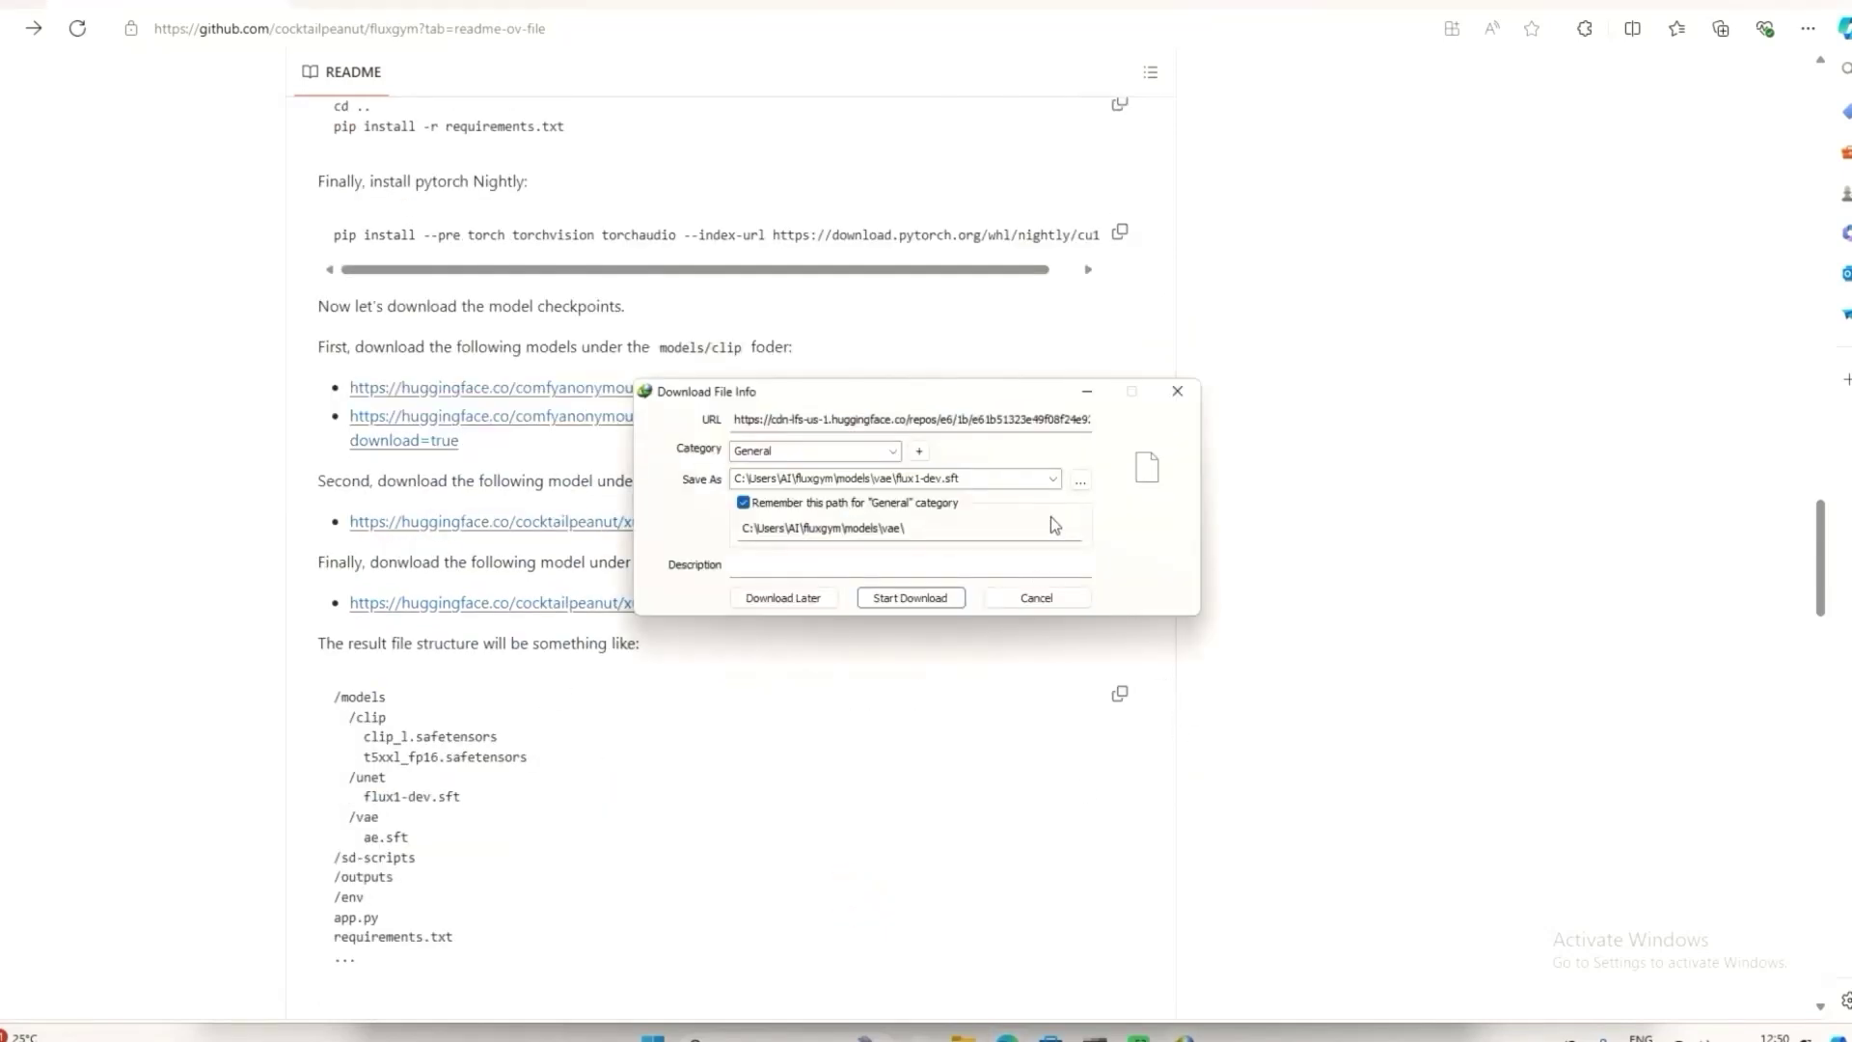
click(1078, 479)
click(1227, 496)
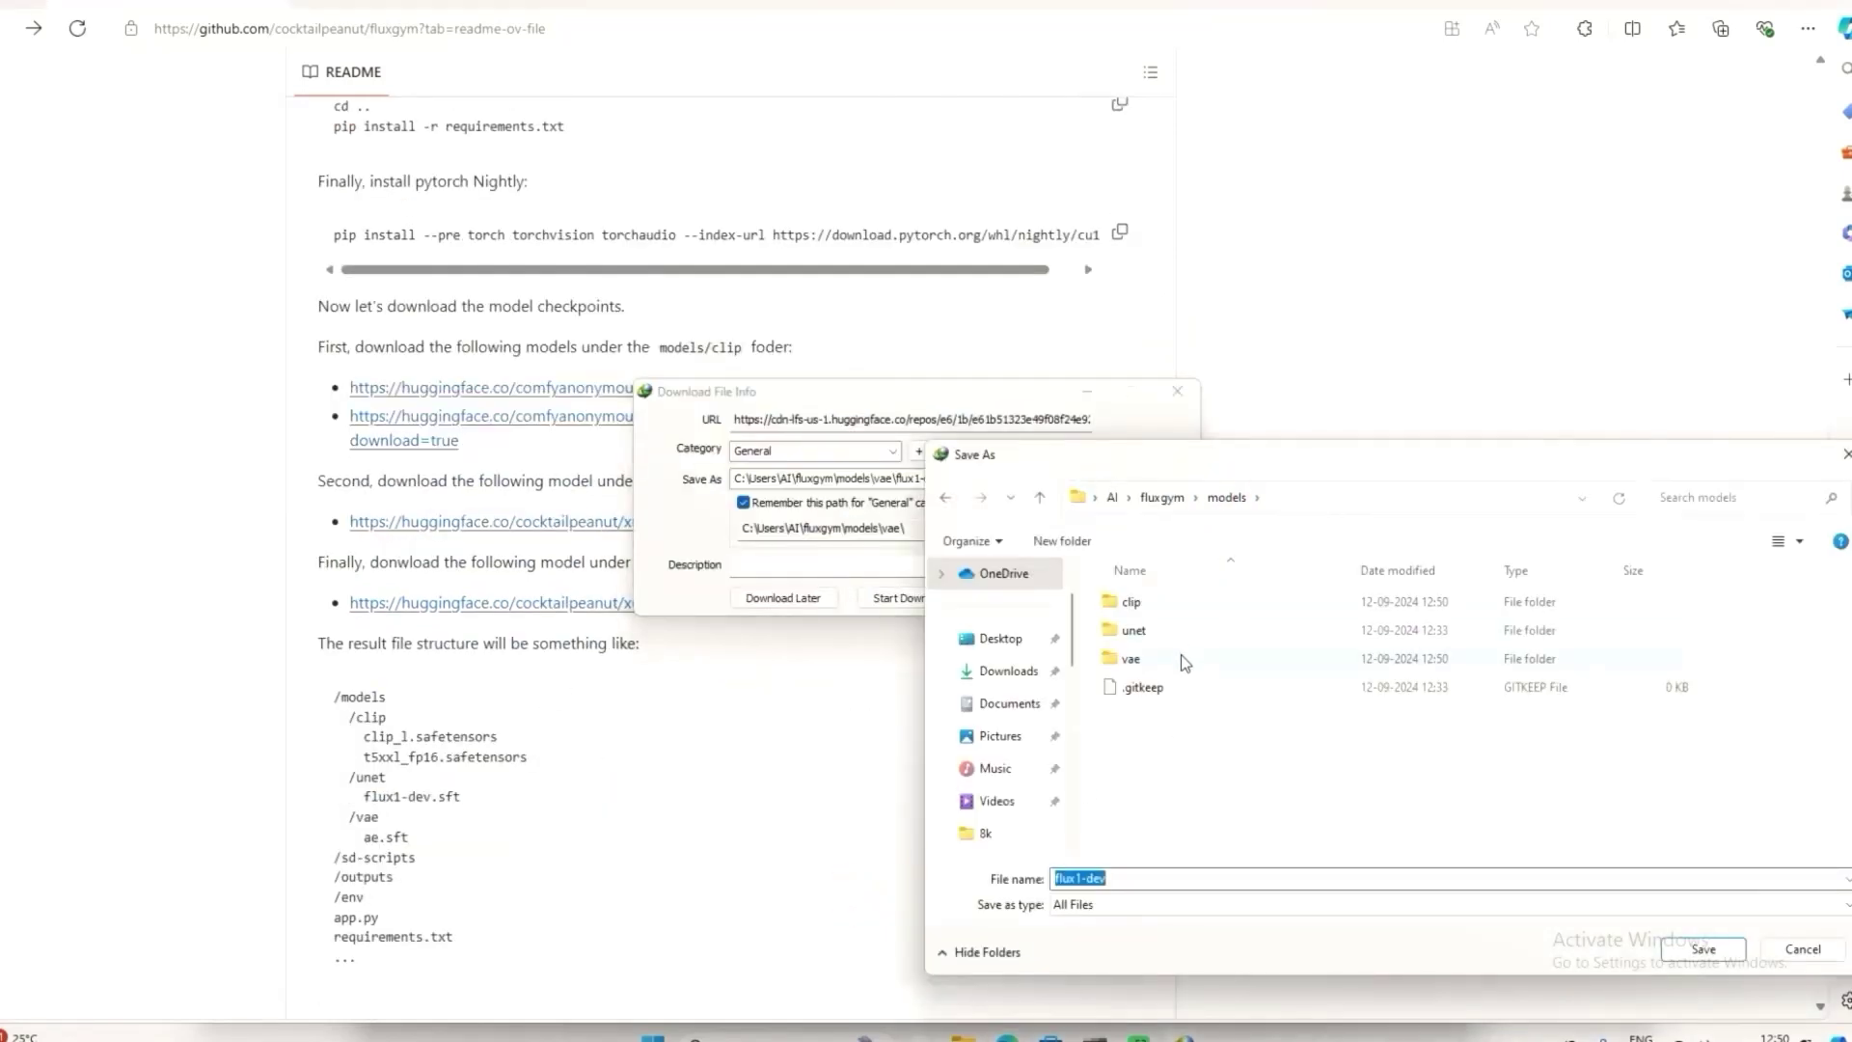
double_click(1183, 633)
click(1703, 949)
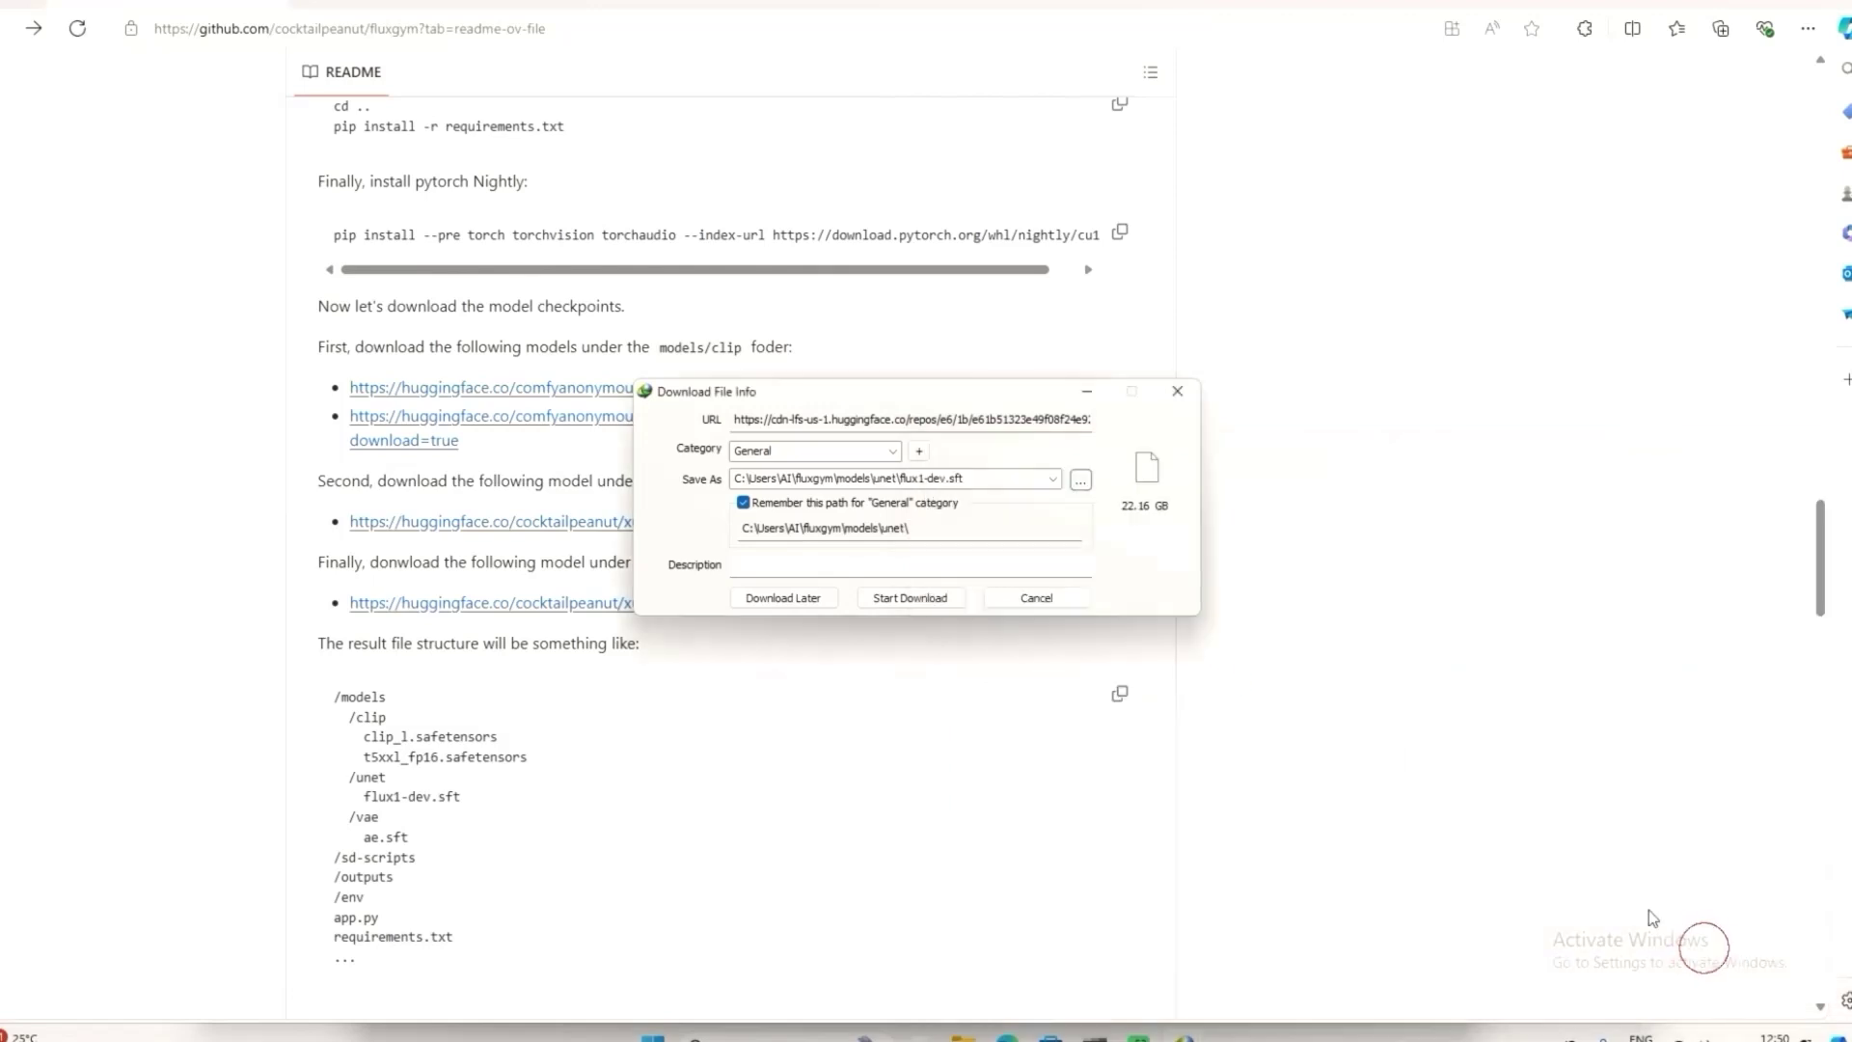
click(899, 597)
click(1025, 300)
scroll(897, 633, down, 3)
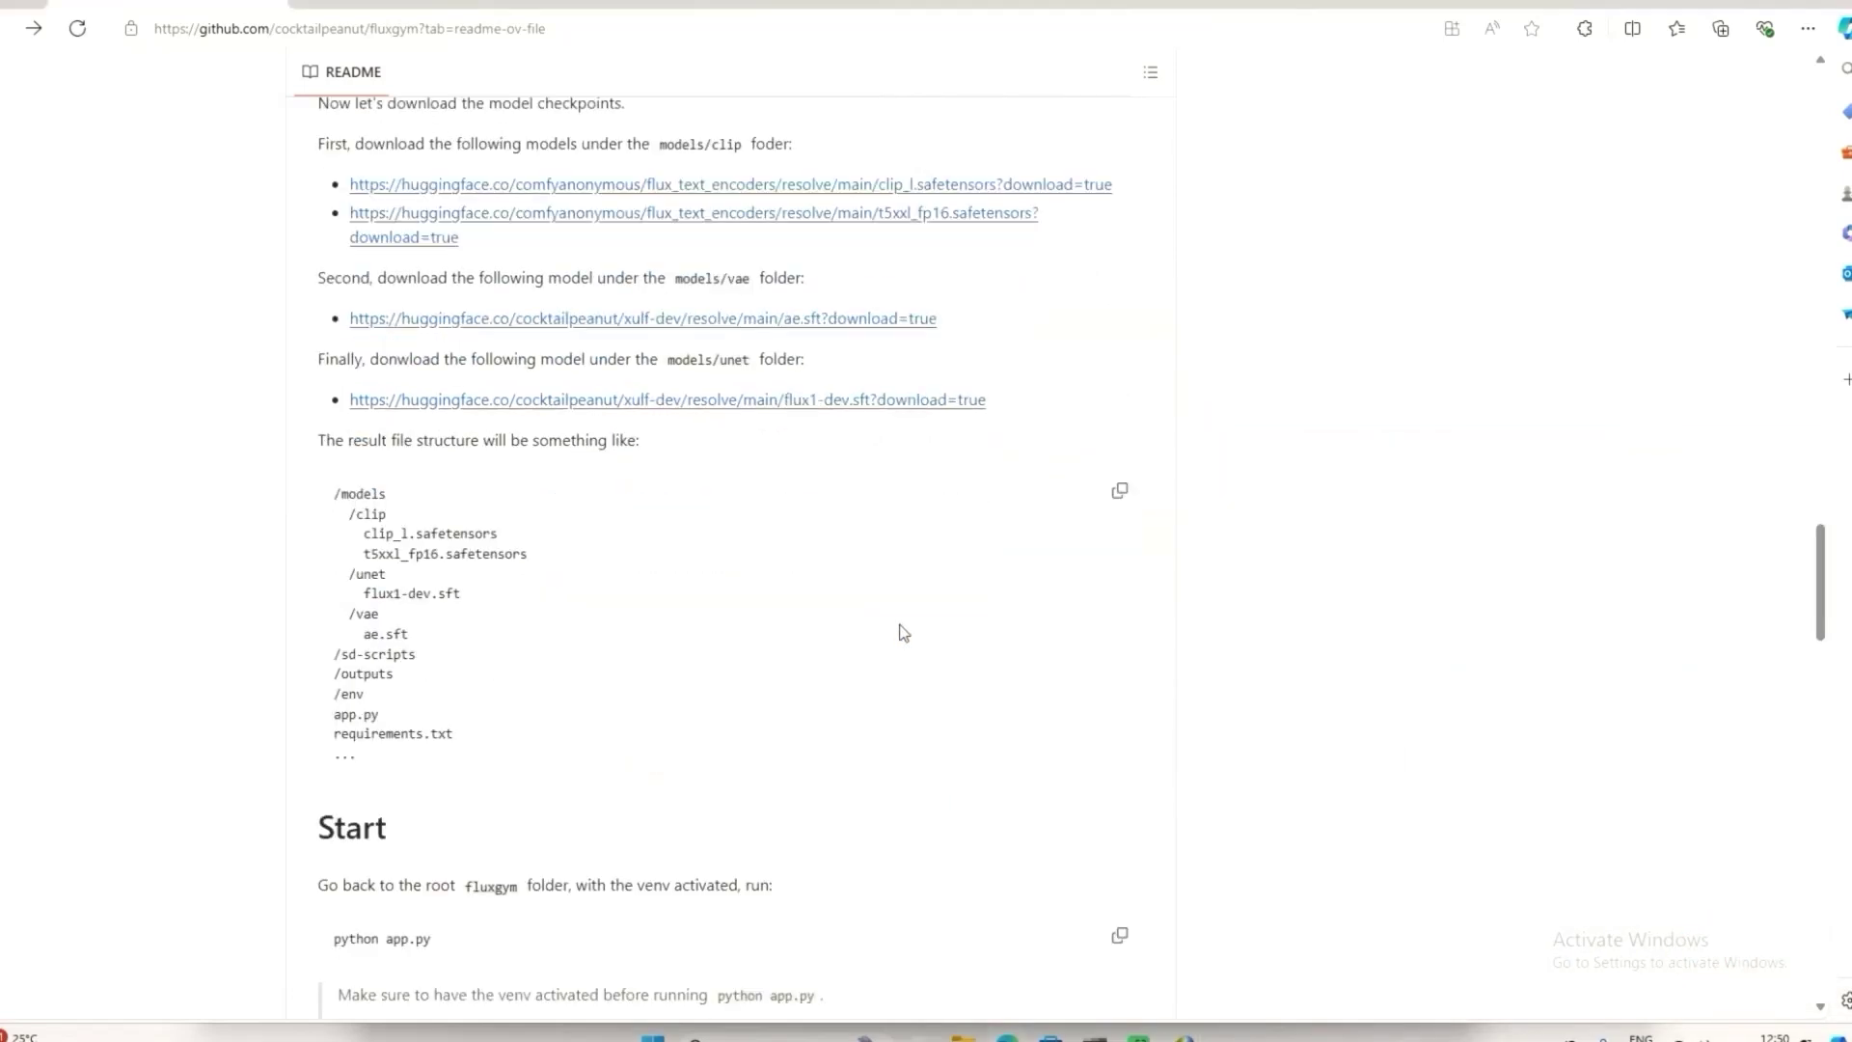
- Close the existing Command Prompt and open a new one in the C:\Users\AI\fluxgym folder with cmd
scroll(901, 632, up, 1)
click(1179, 1037)
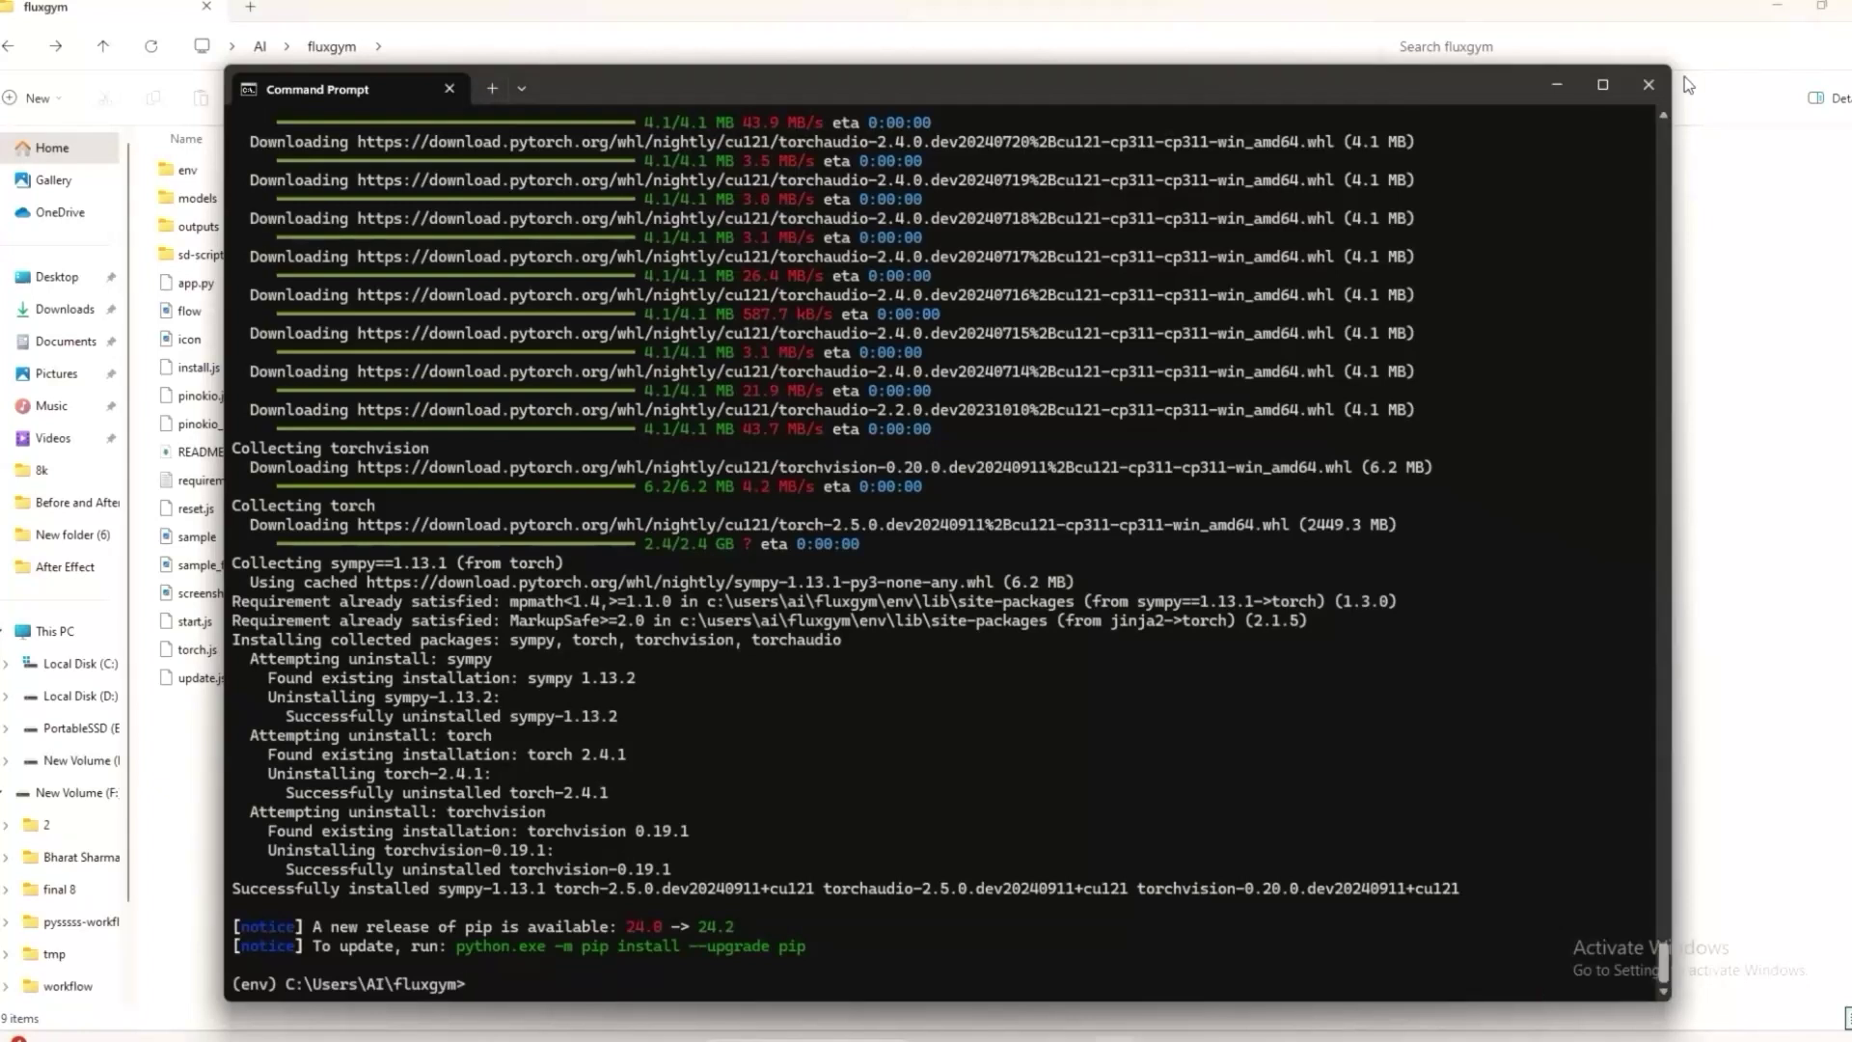
click(1648, 85)
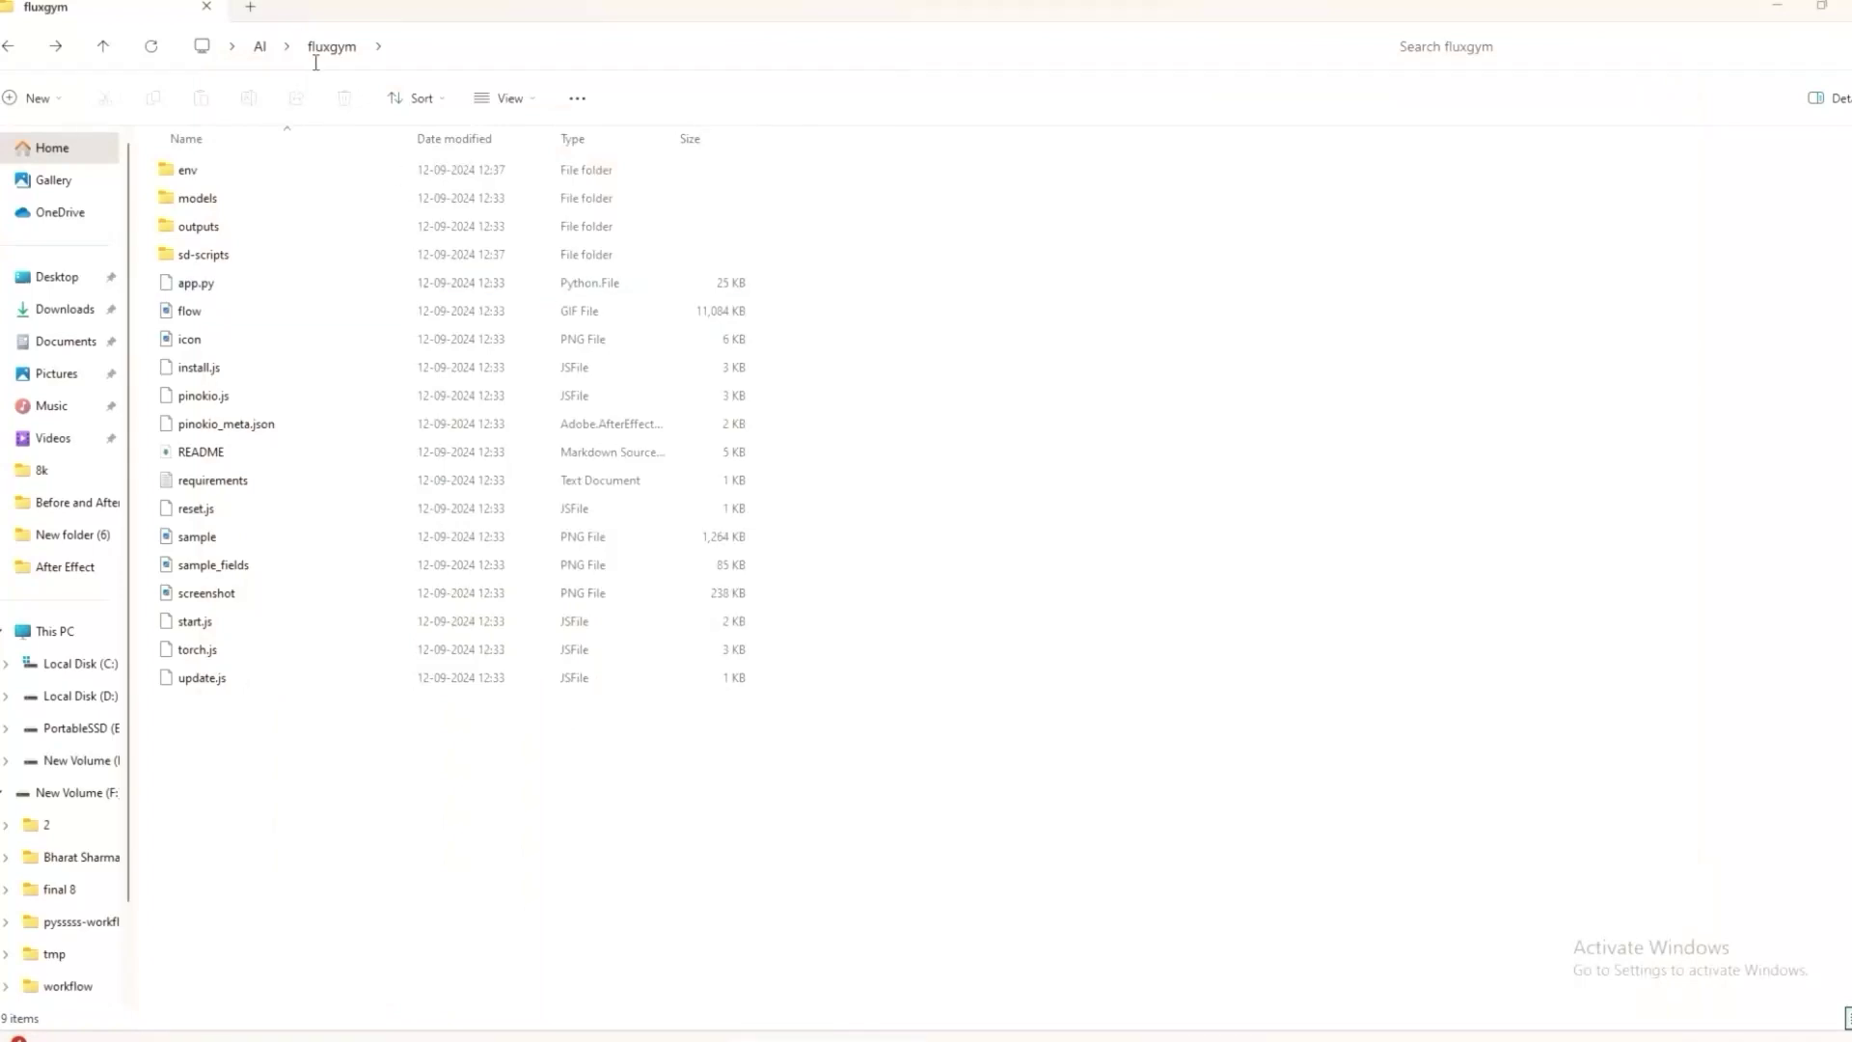
click(444, 45)
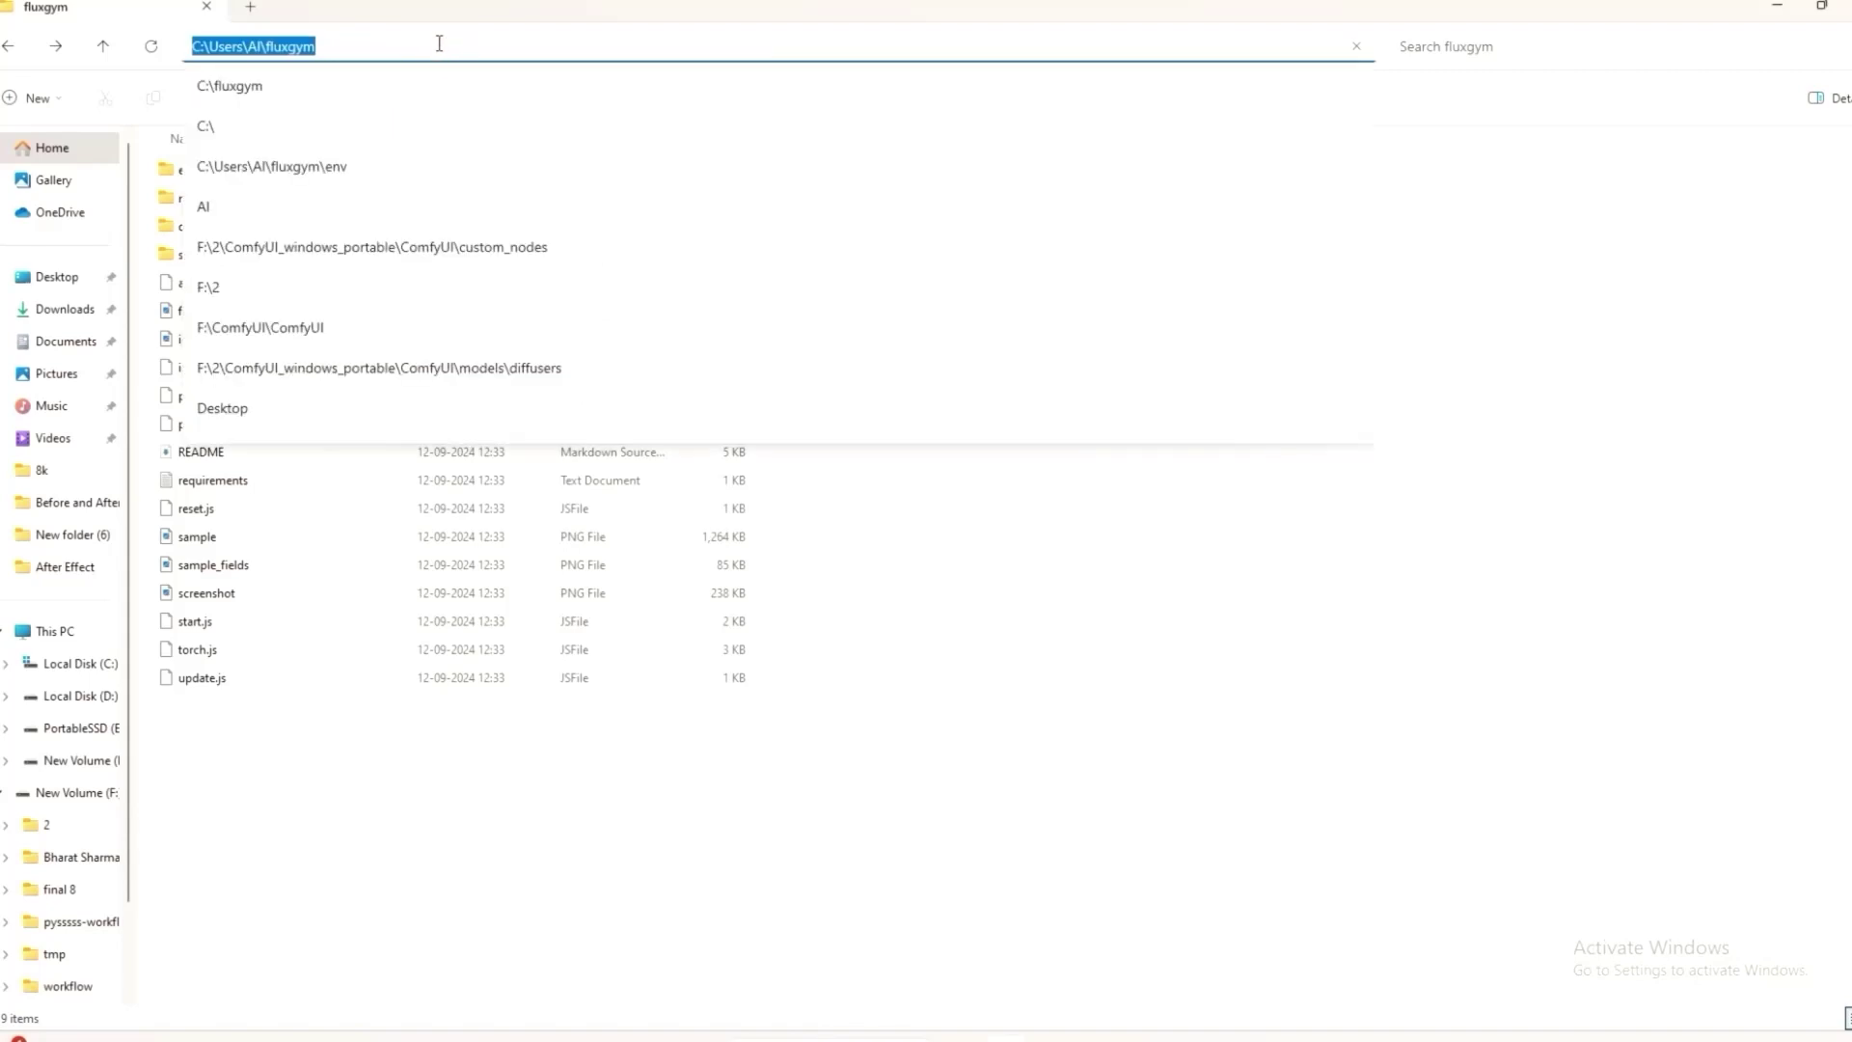
text(cmd)
key(Return)
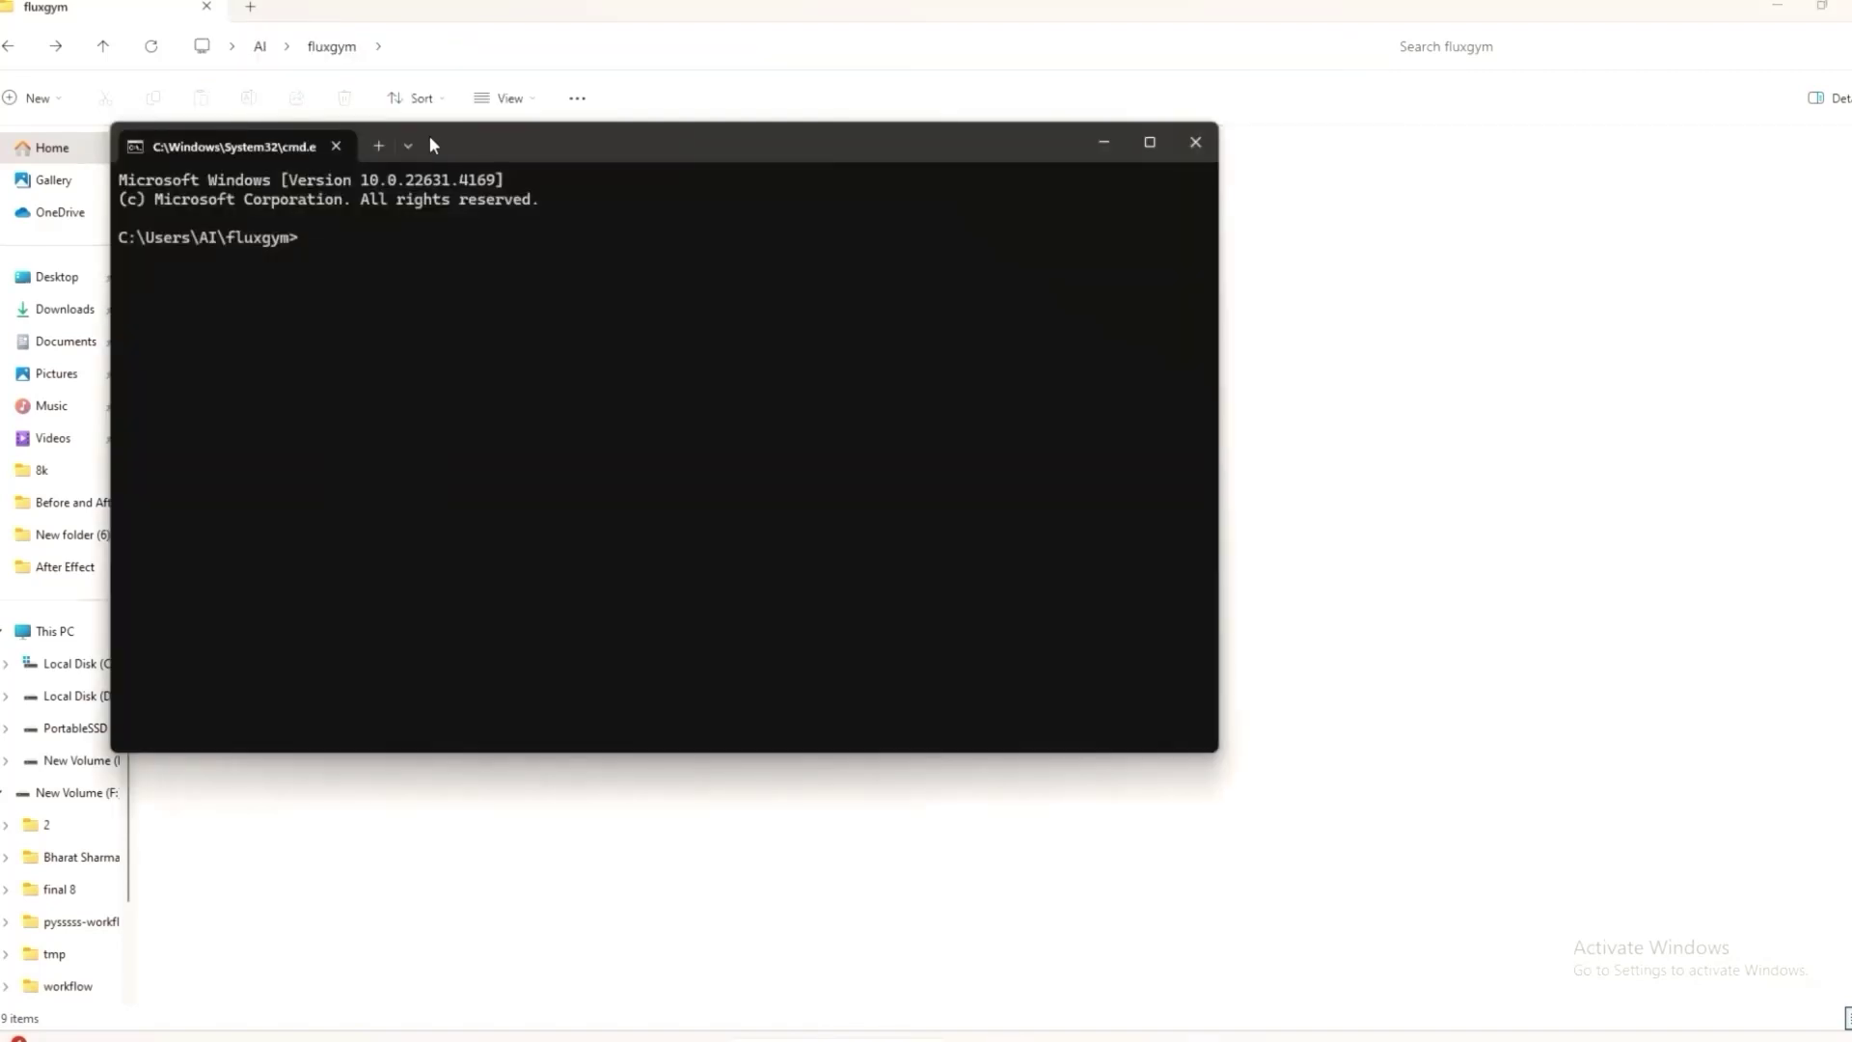
- Activate the Python virtual environment by running env\Scripts\activate in the fluxgym folder
drag(430, 145, 1074, 318)
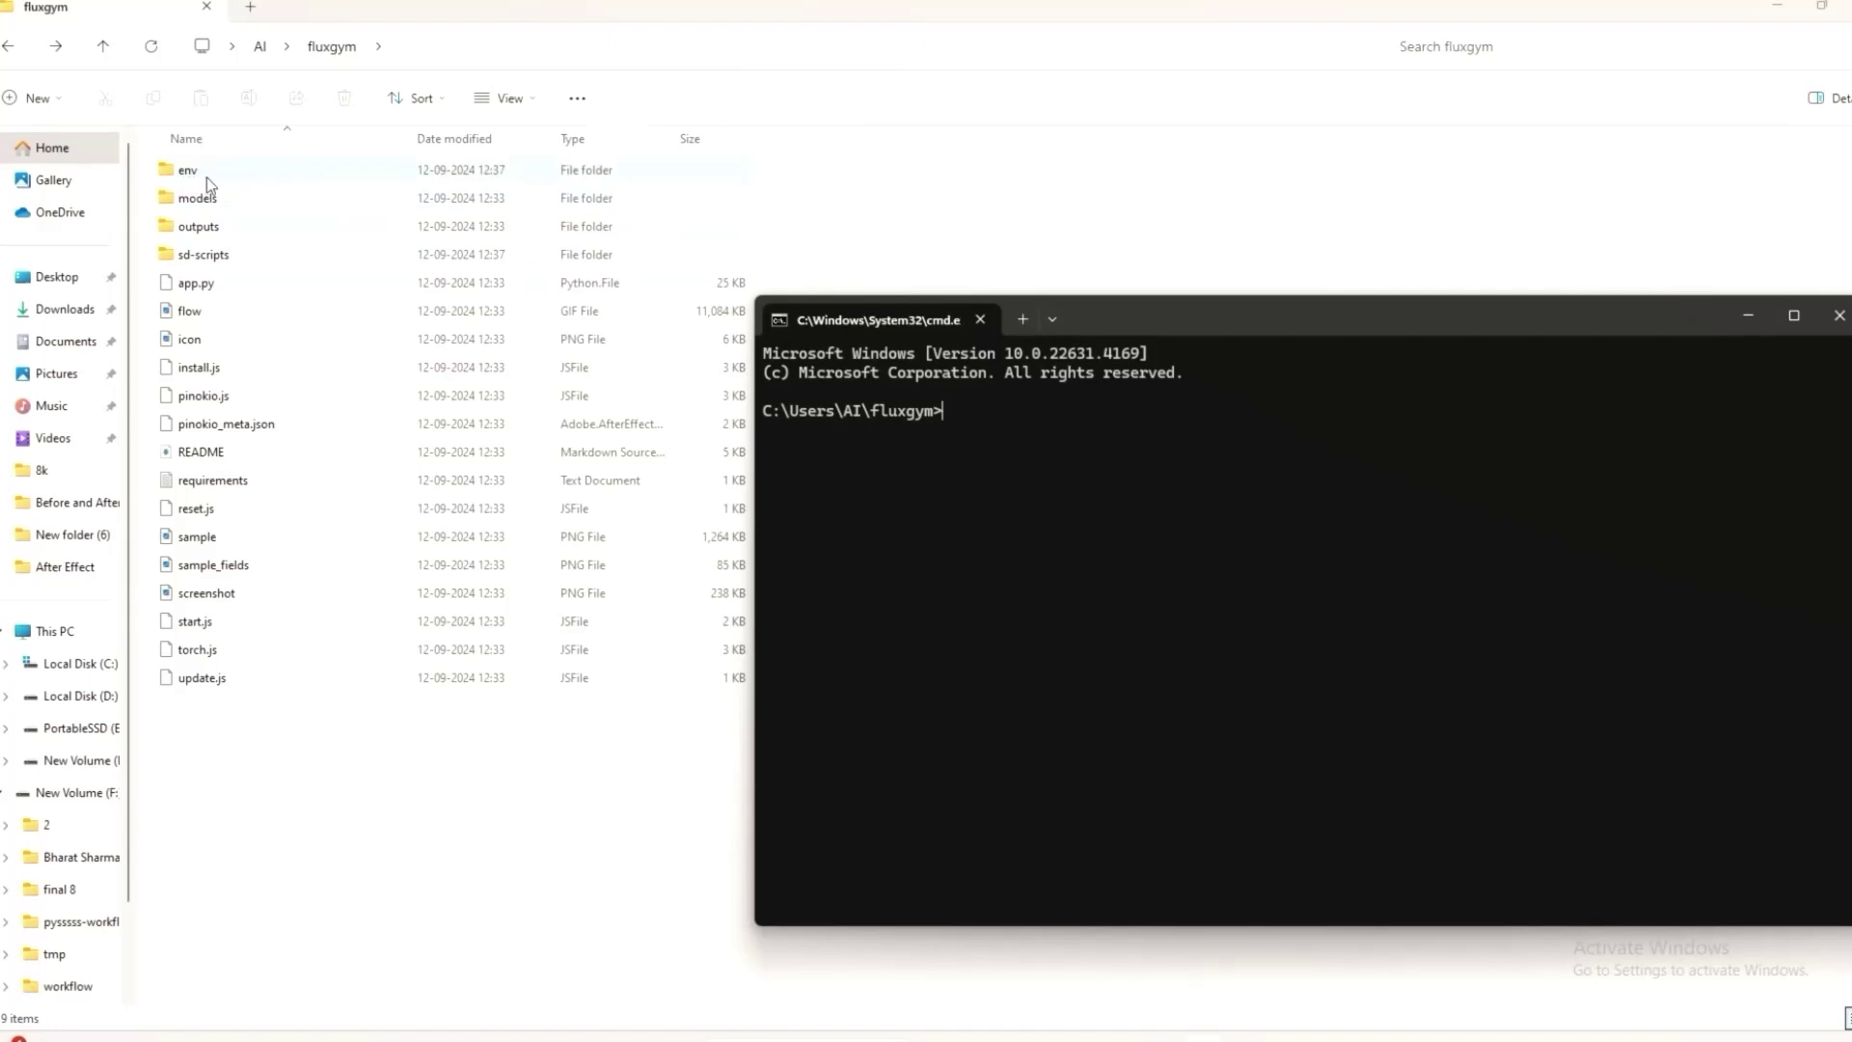
text(env\Scripts\activate)
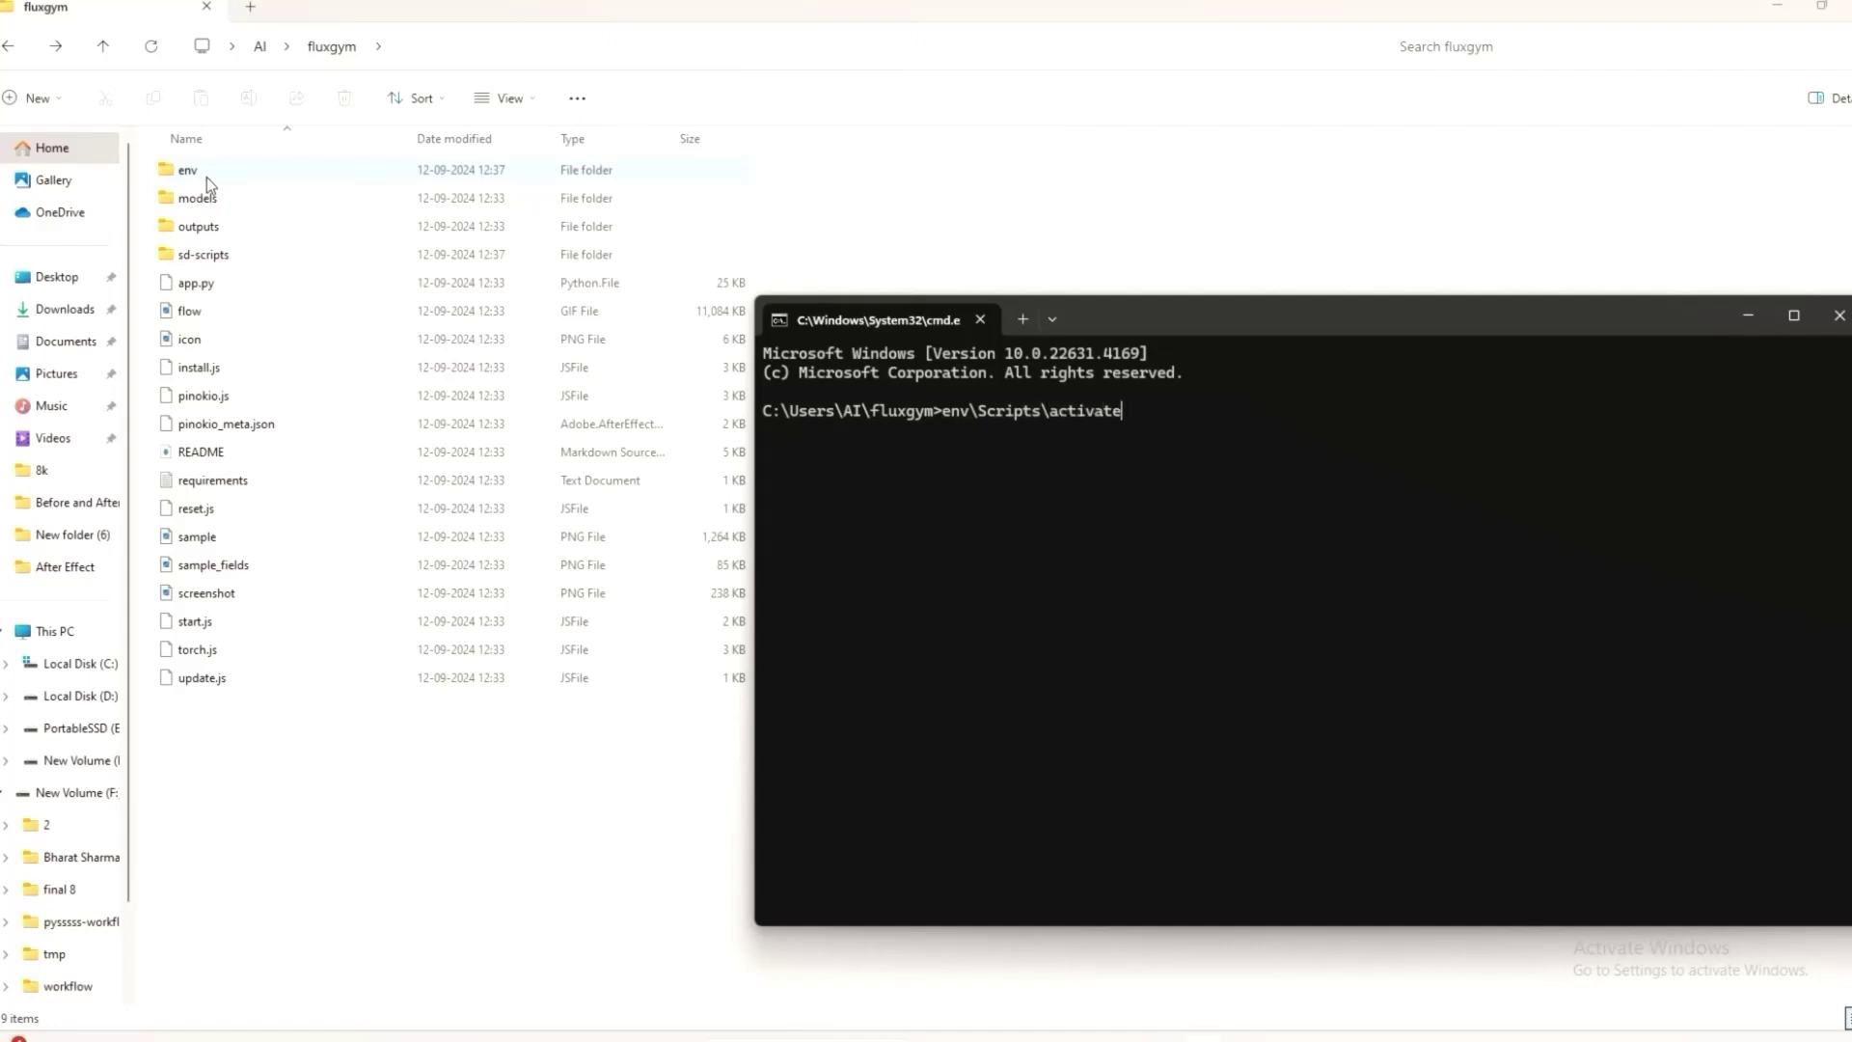
key(Return)
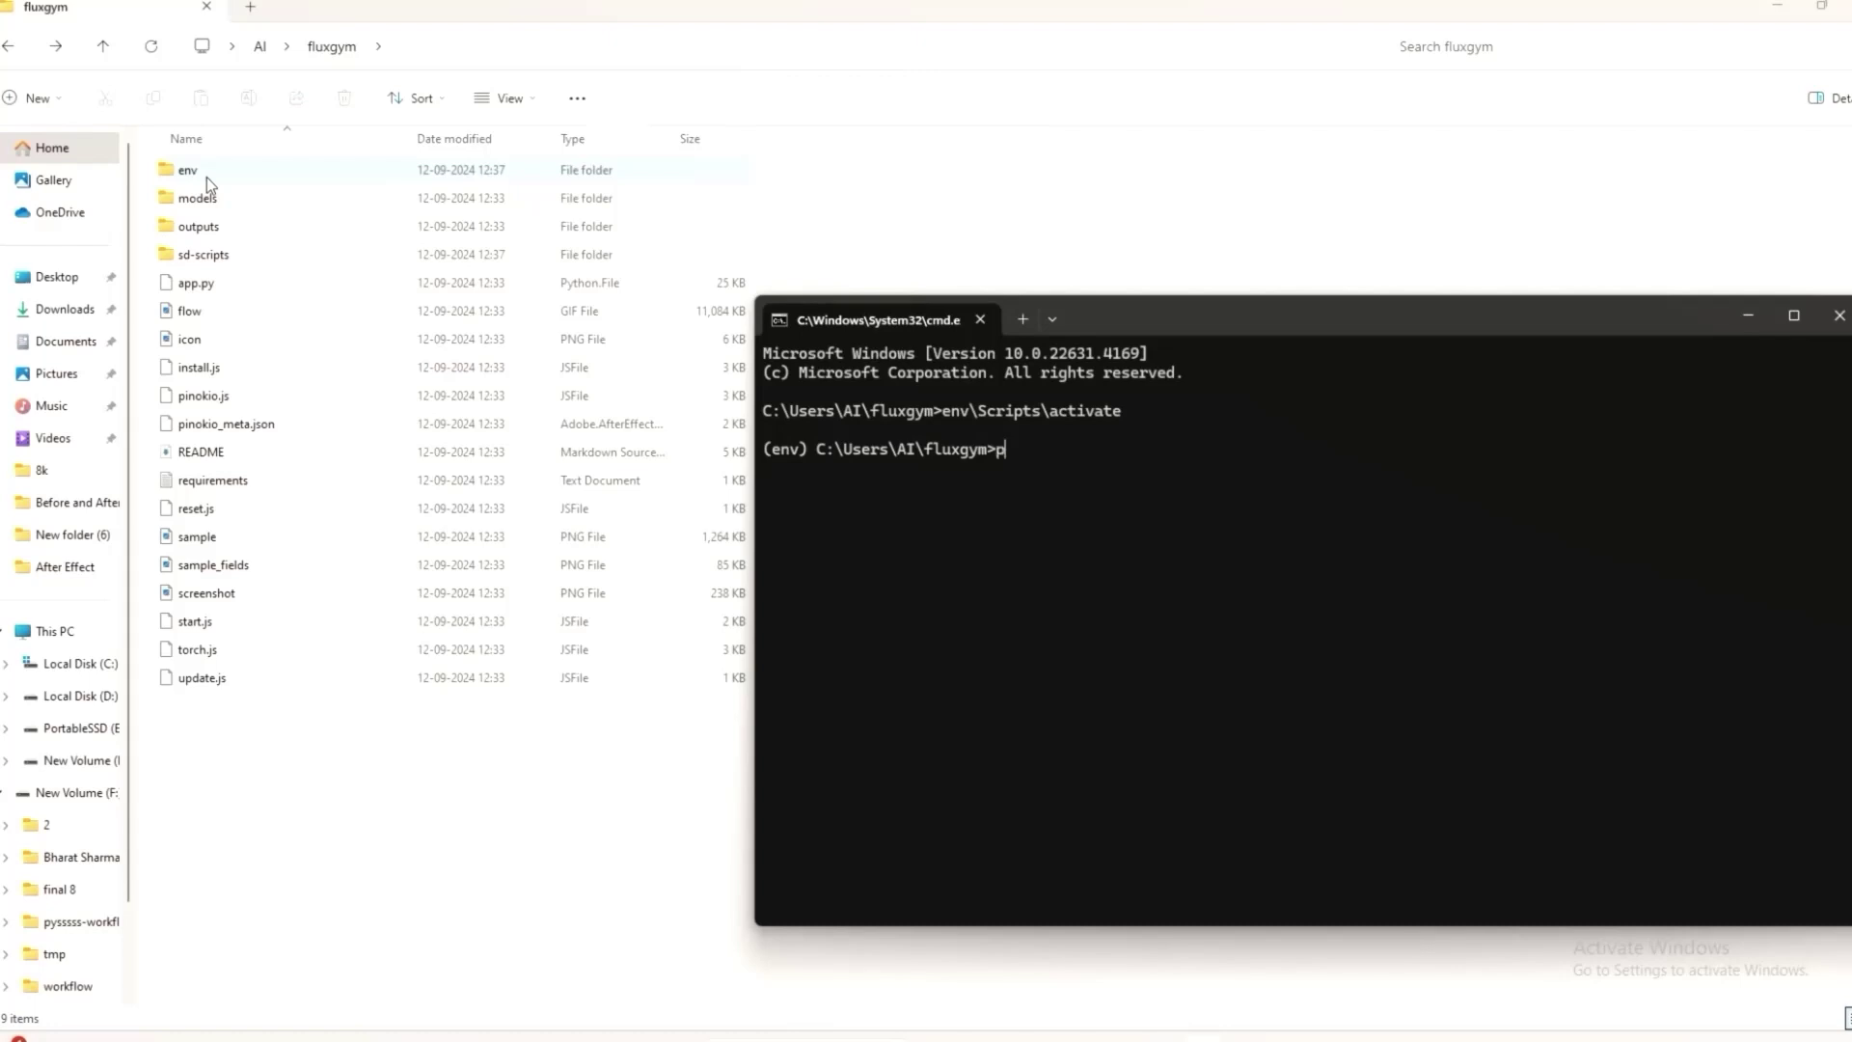
- Launch Fluxgym from the activated environment with python app.py
text(python app.py)
drag(1157, 314, 754, 243)
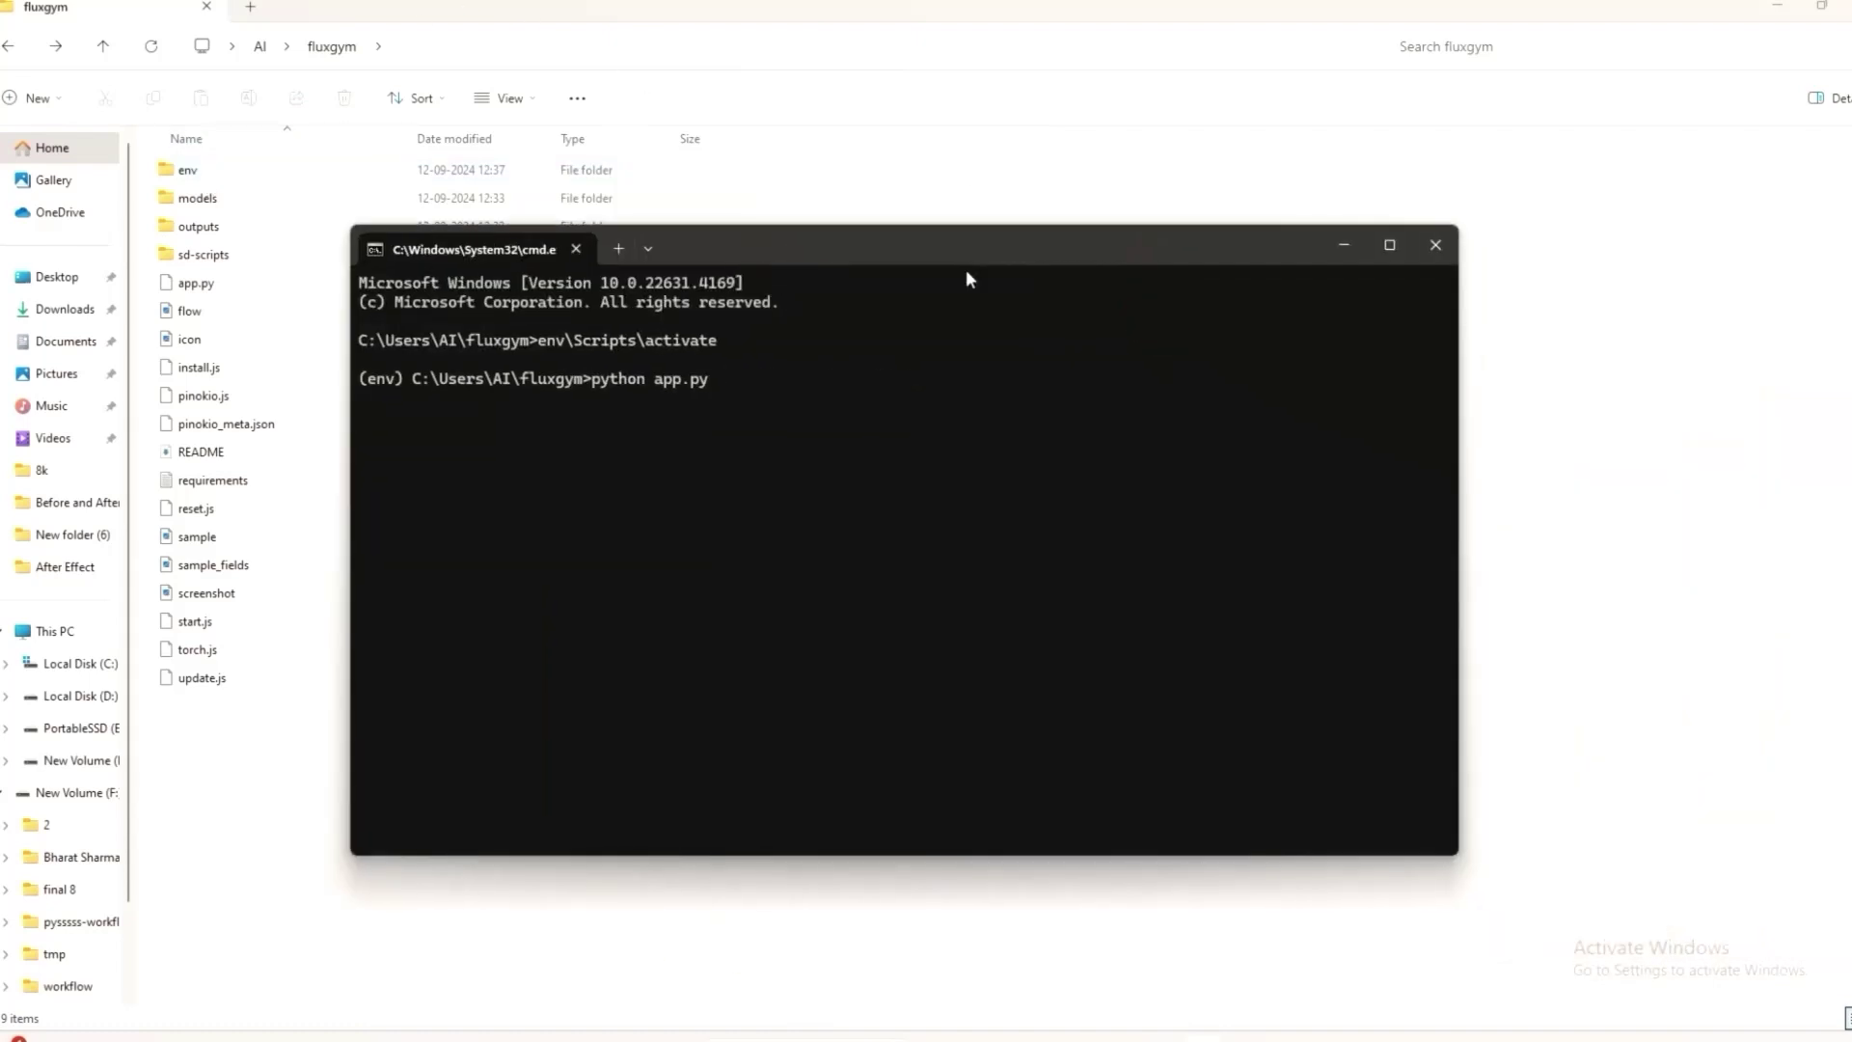
click(1397, 246)
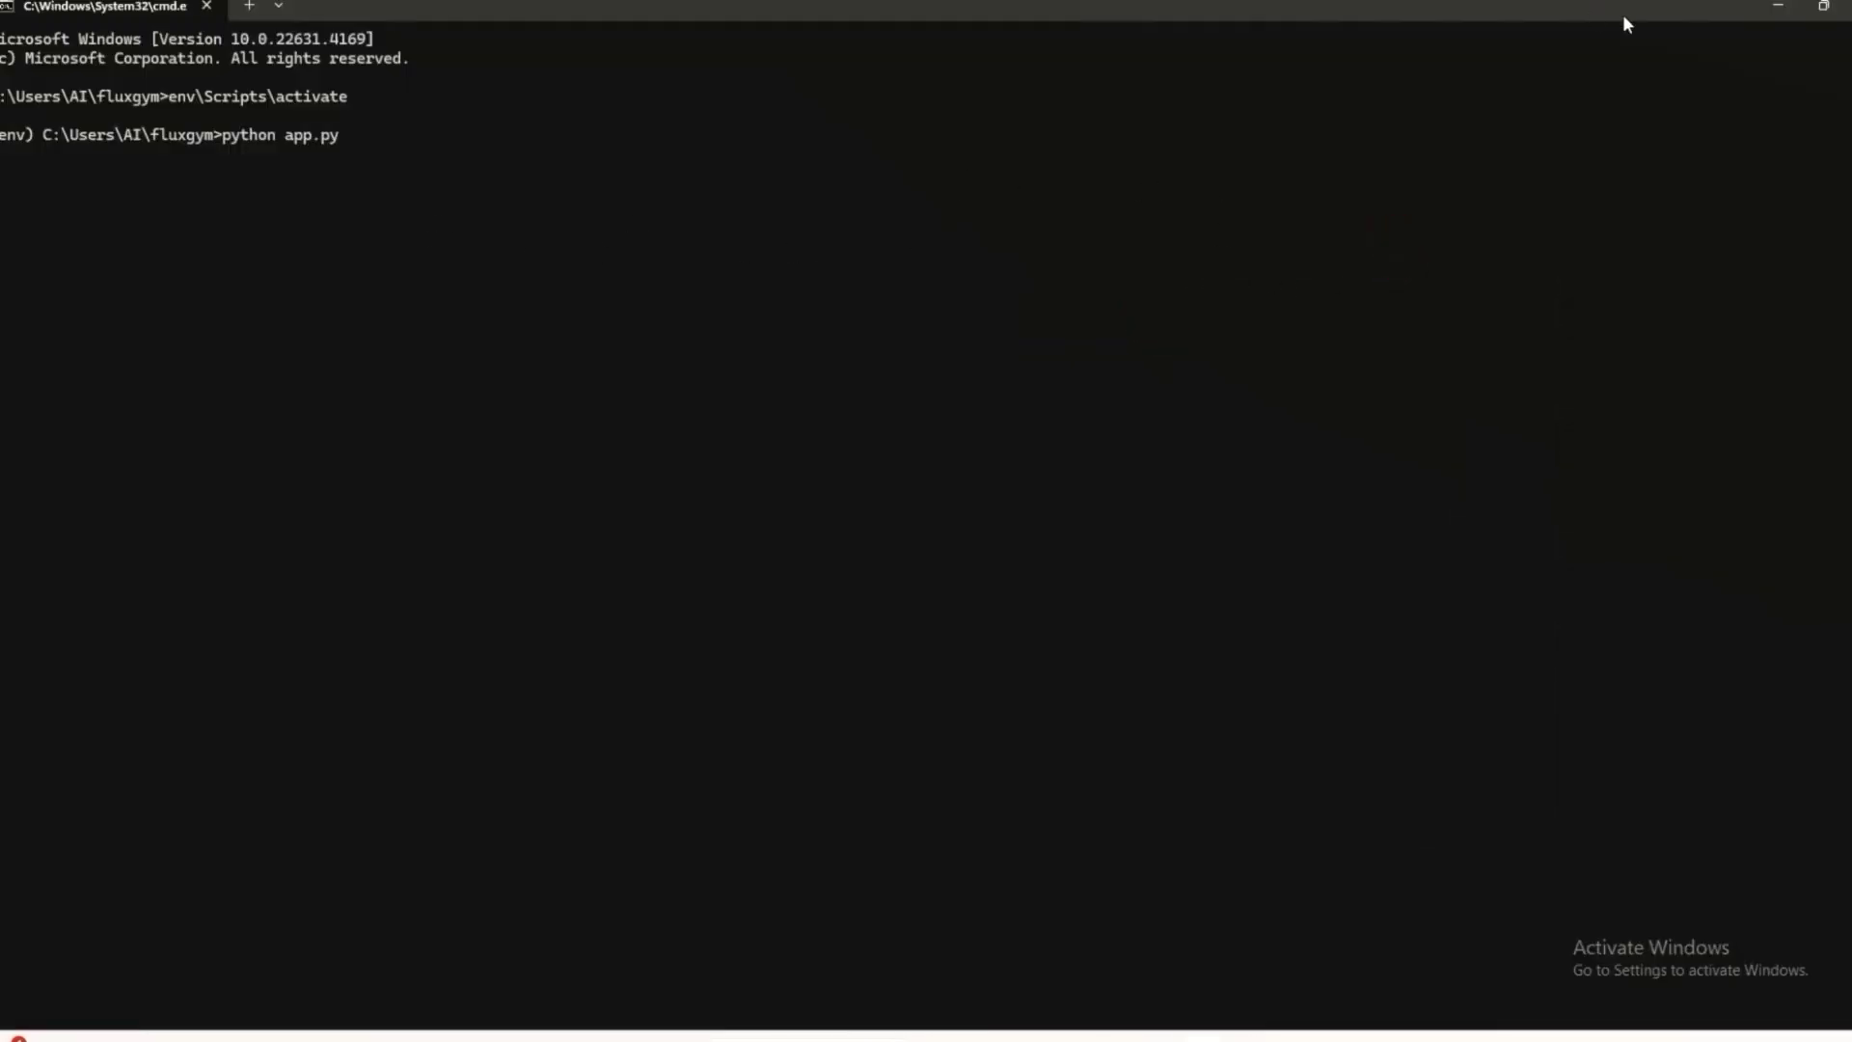
key(super+Down)
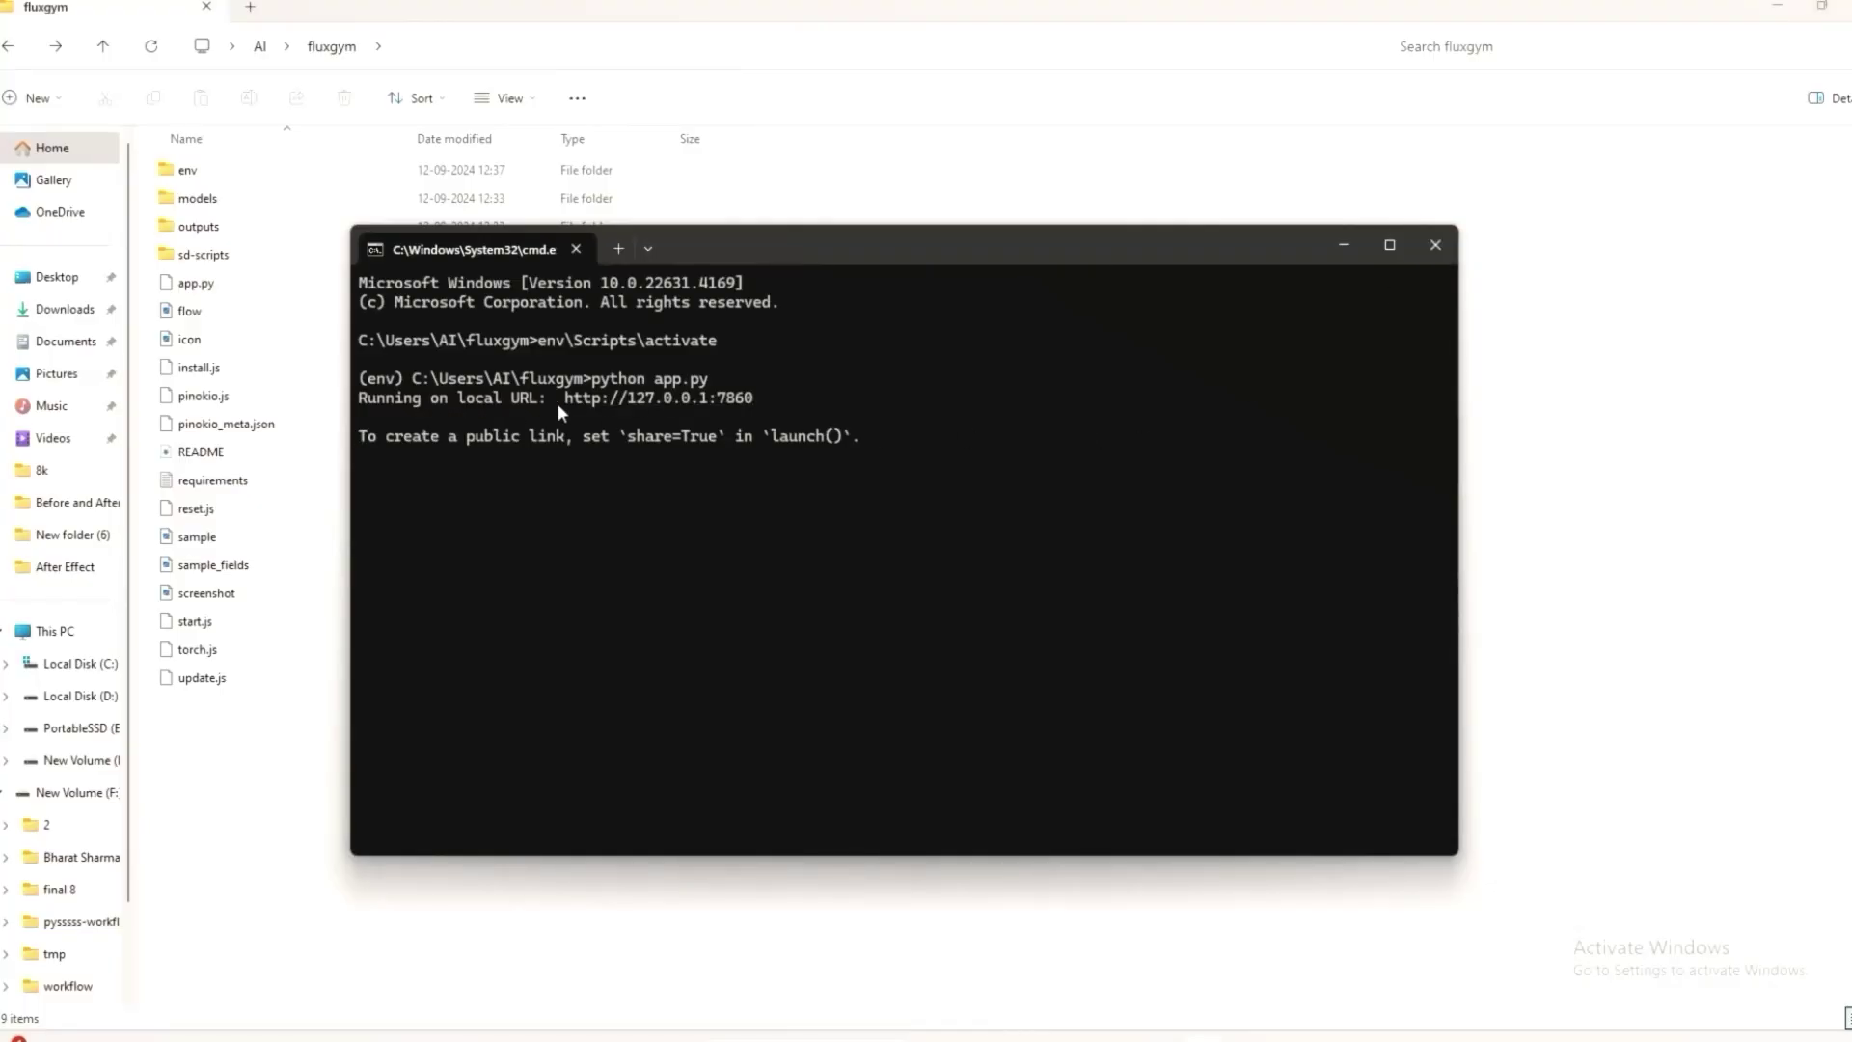
drag(719, 406, 622, 405)
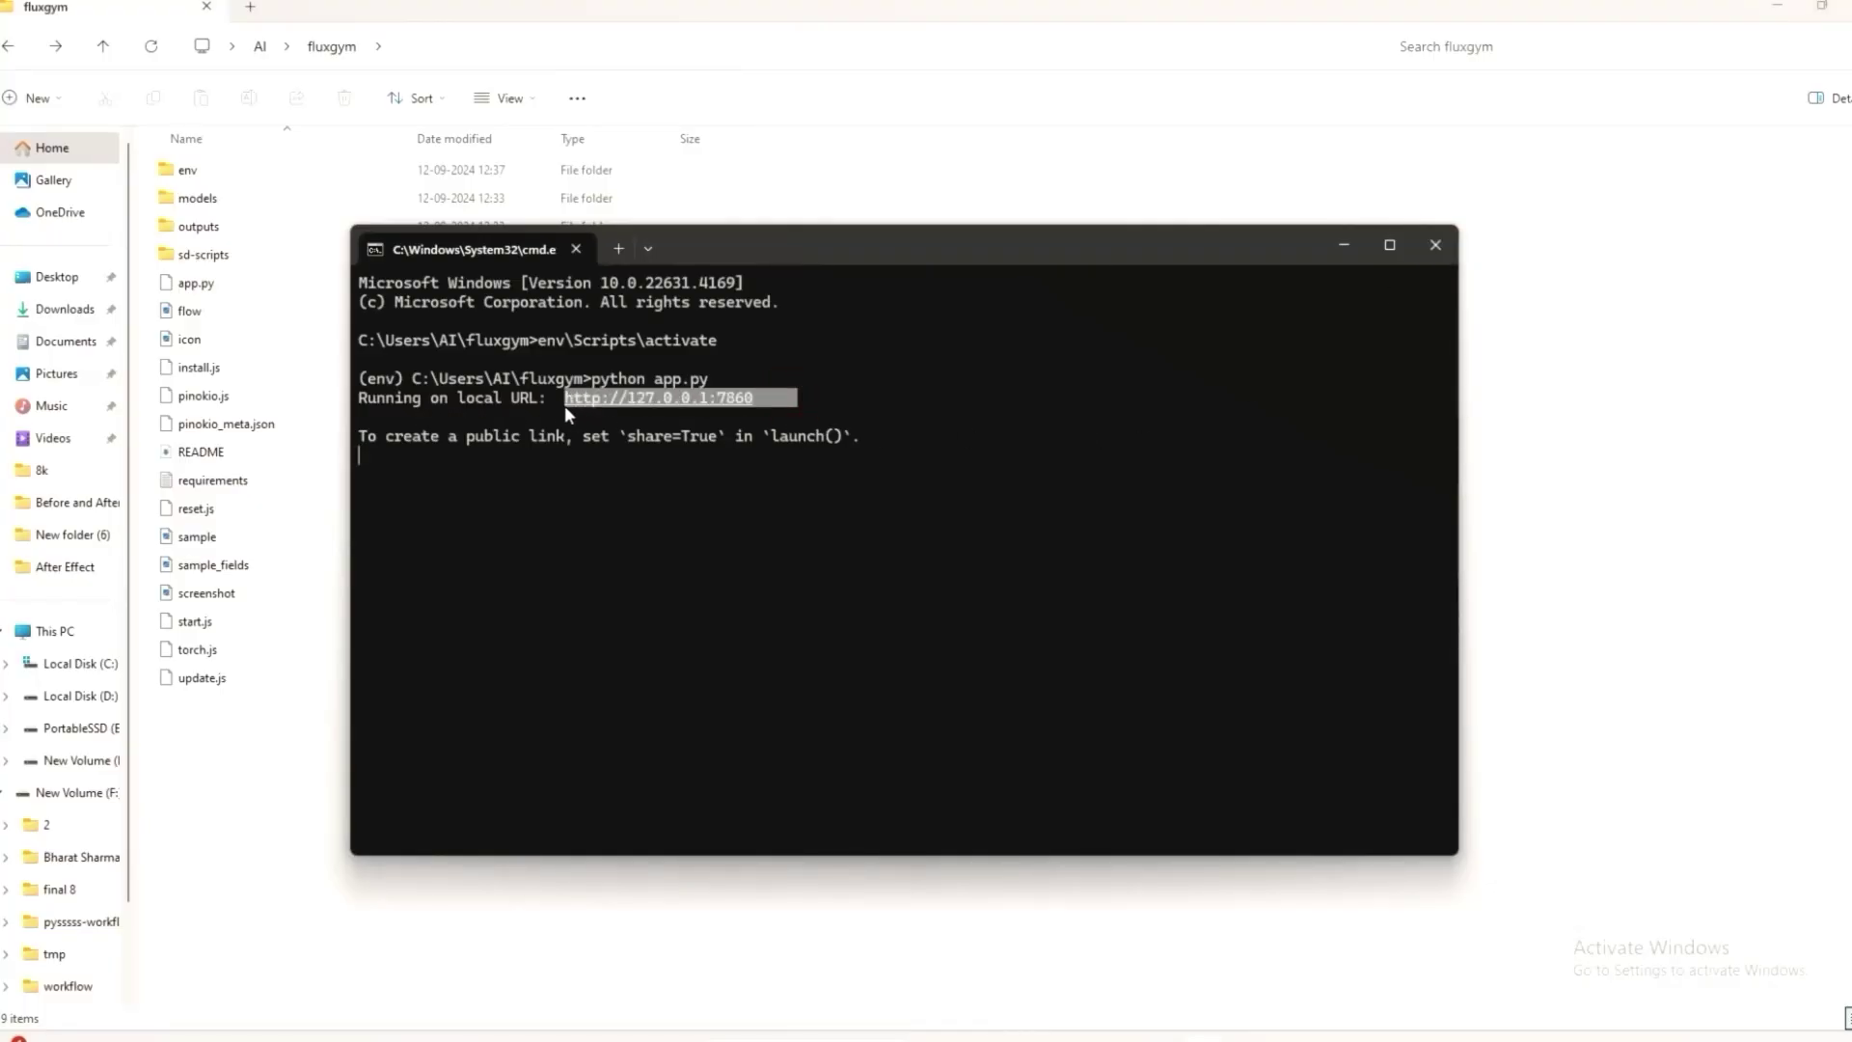
key(ctrl+c)
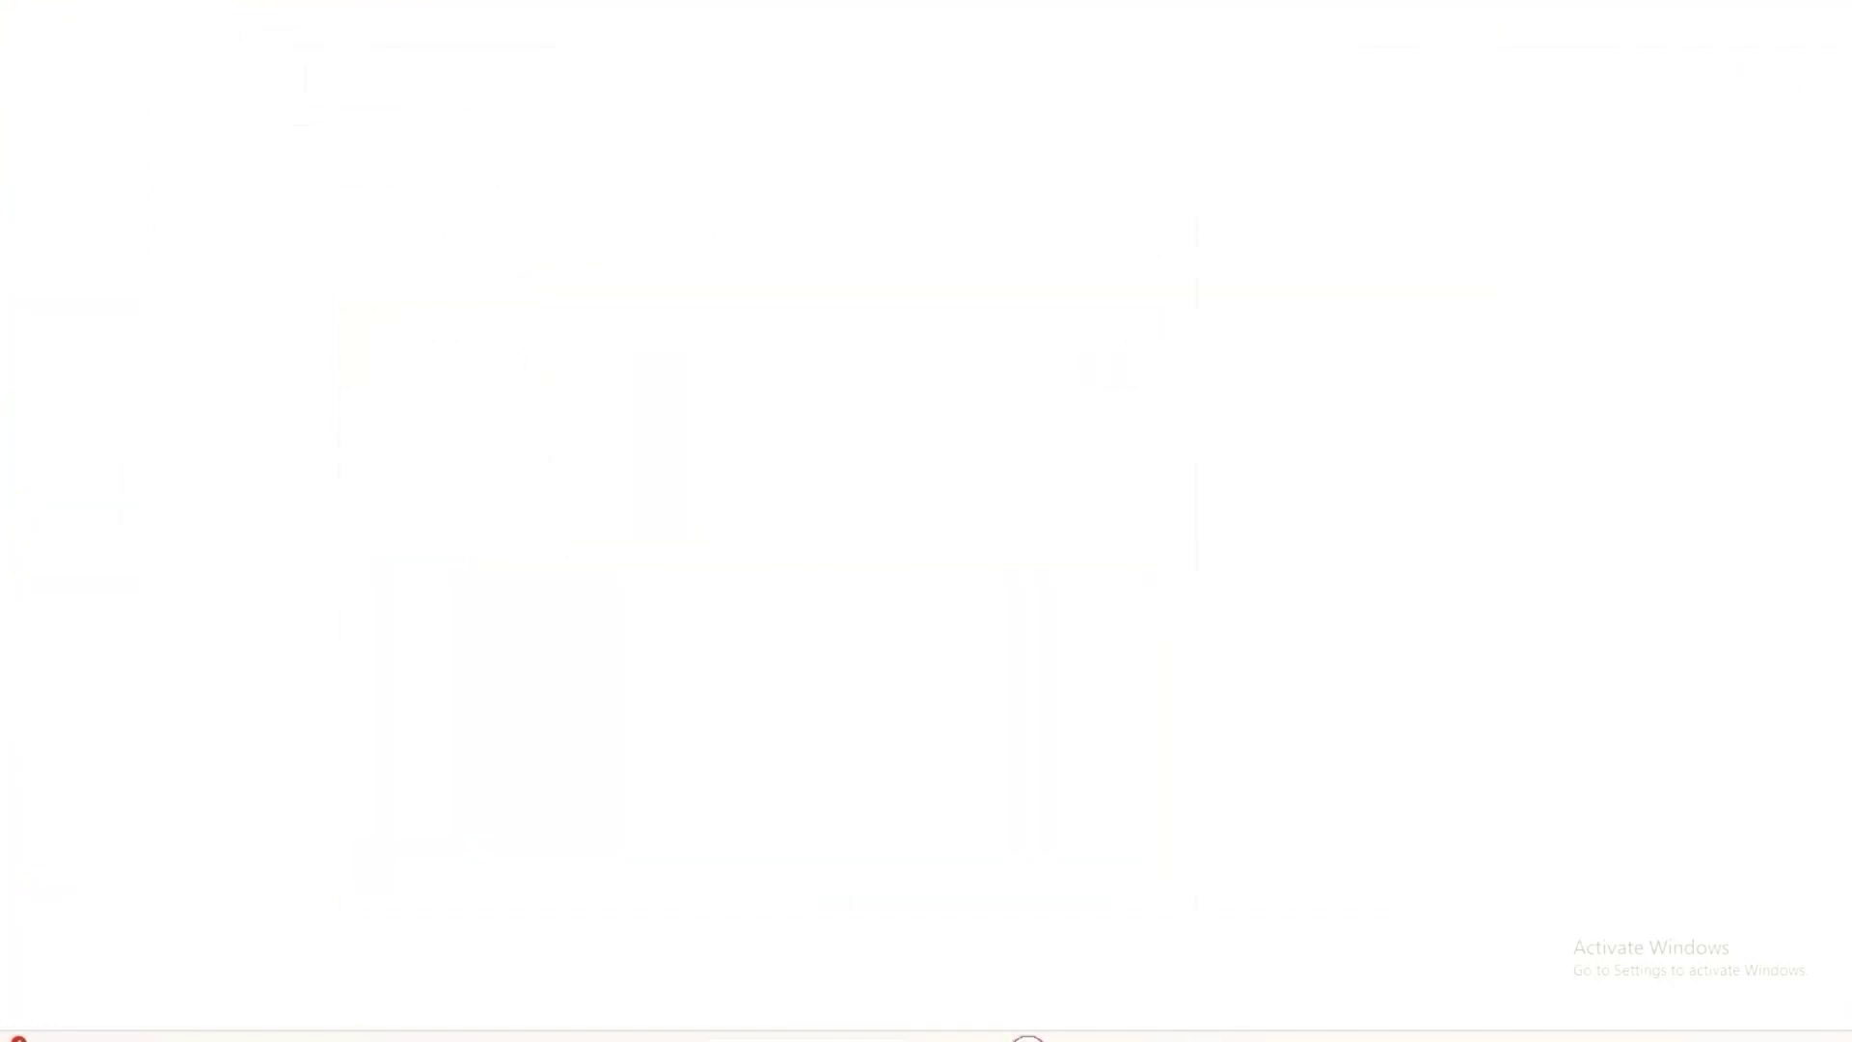
click(347, 43)
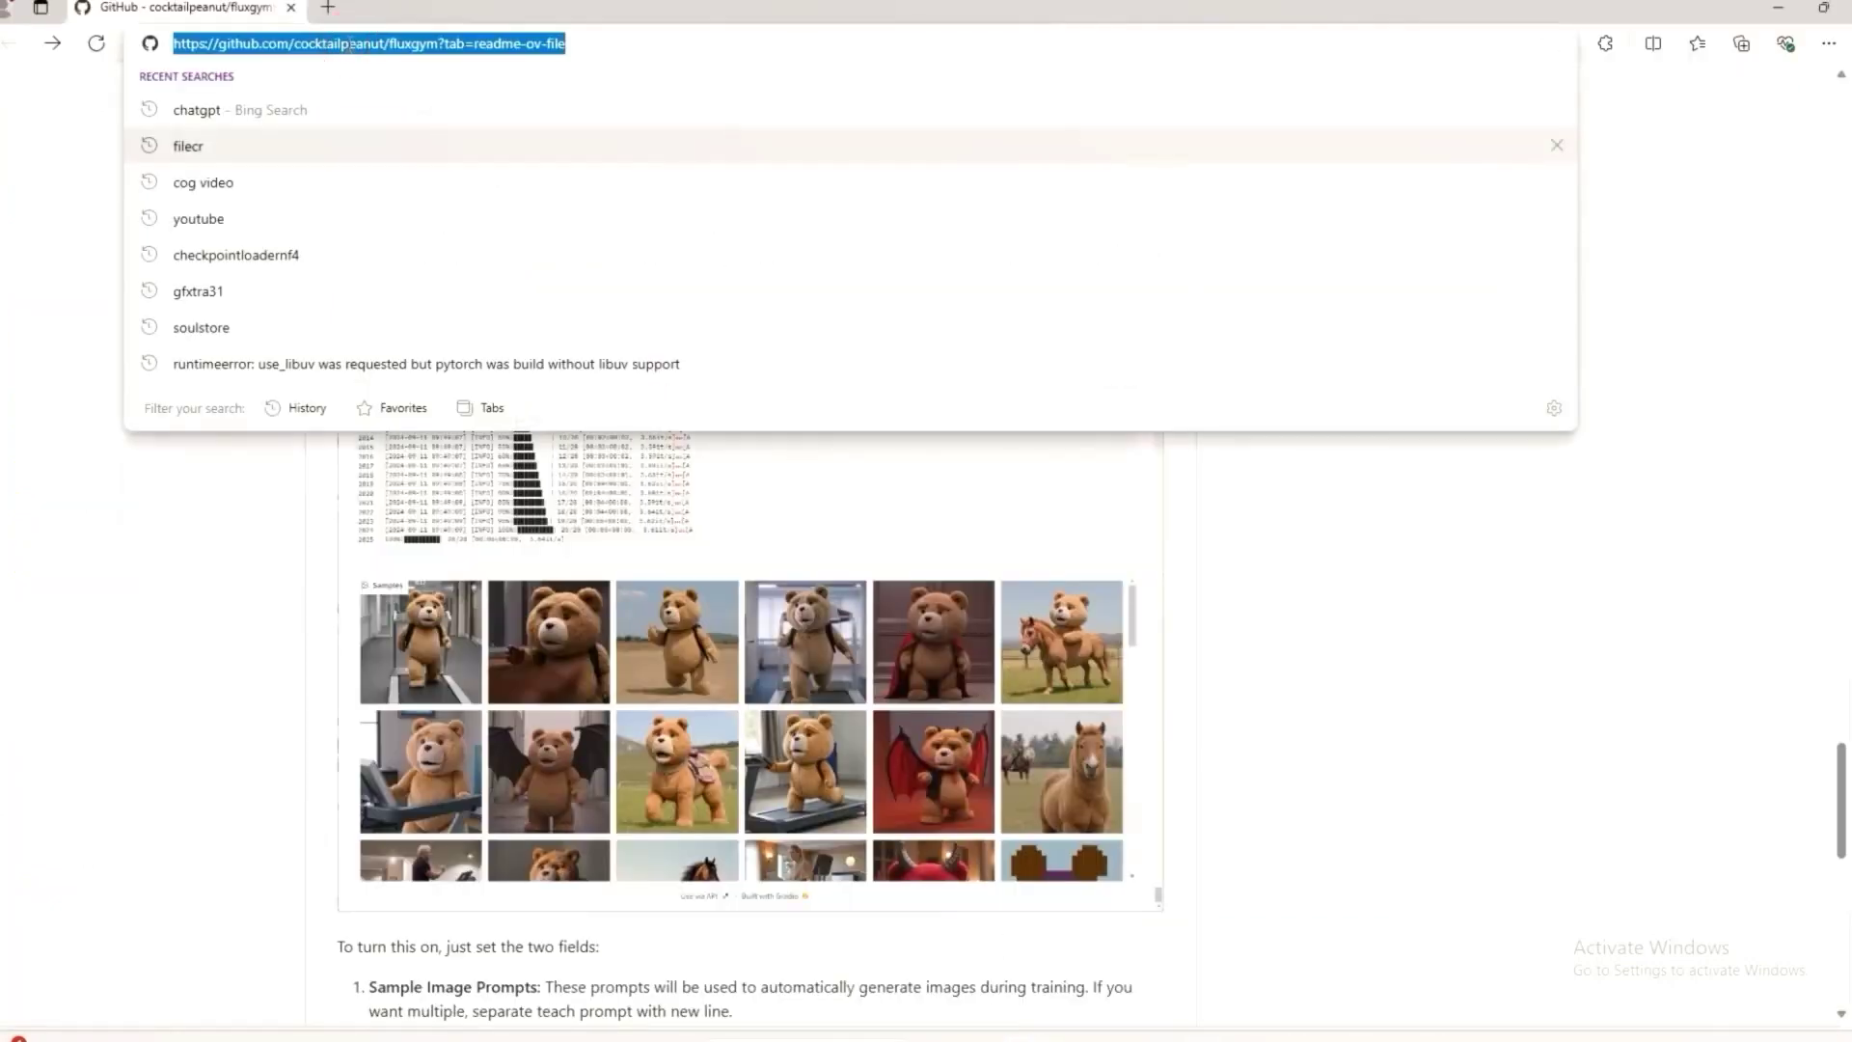
key(ctrl+v)
key(Return)
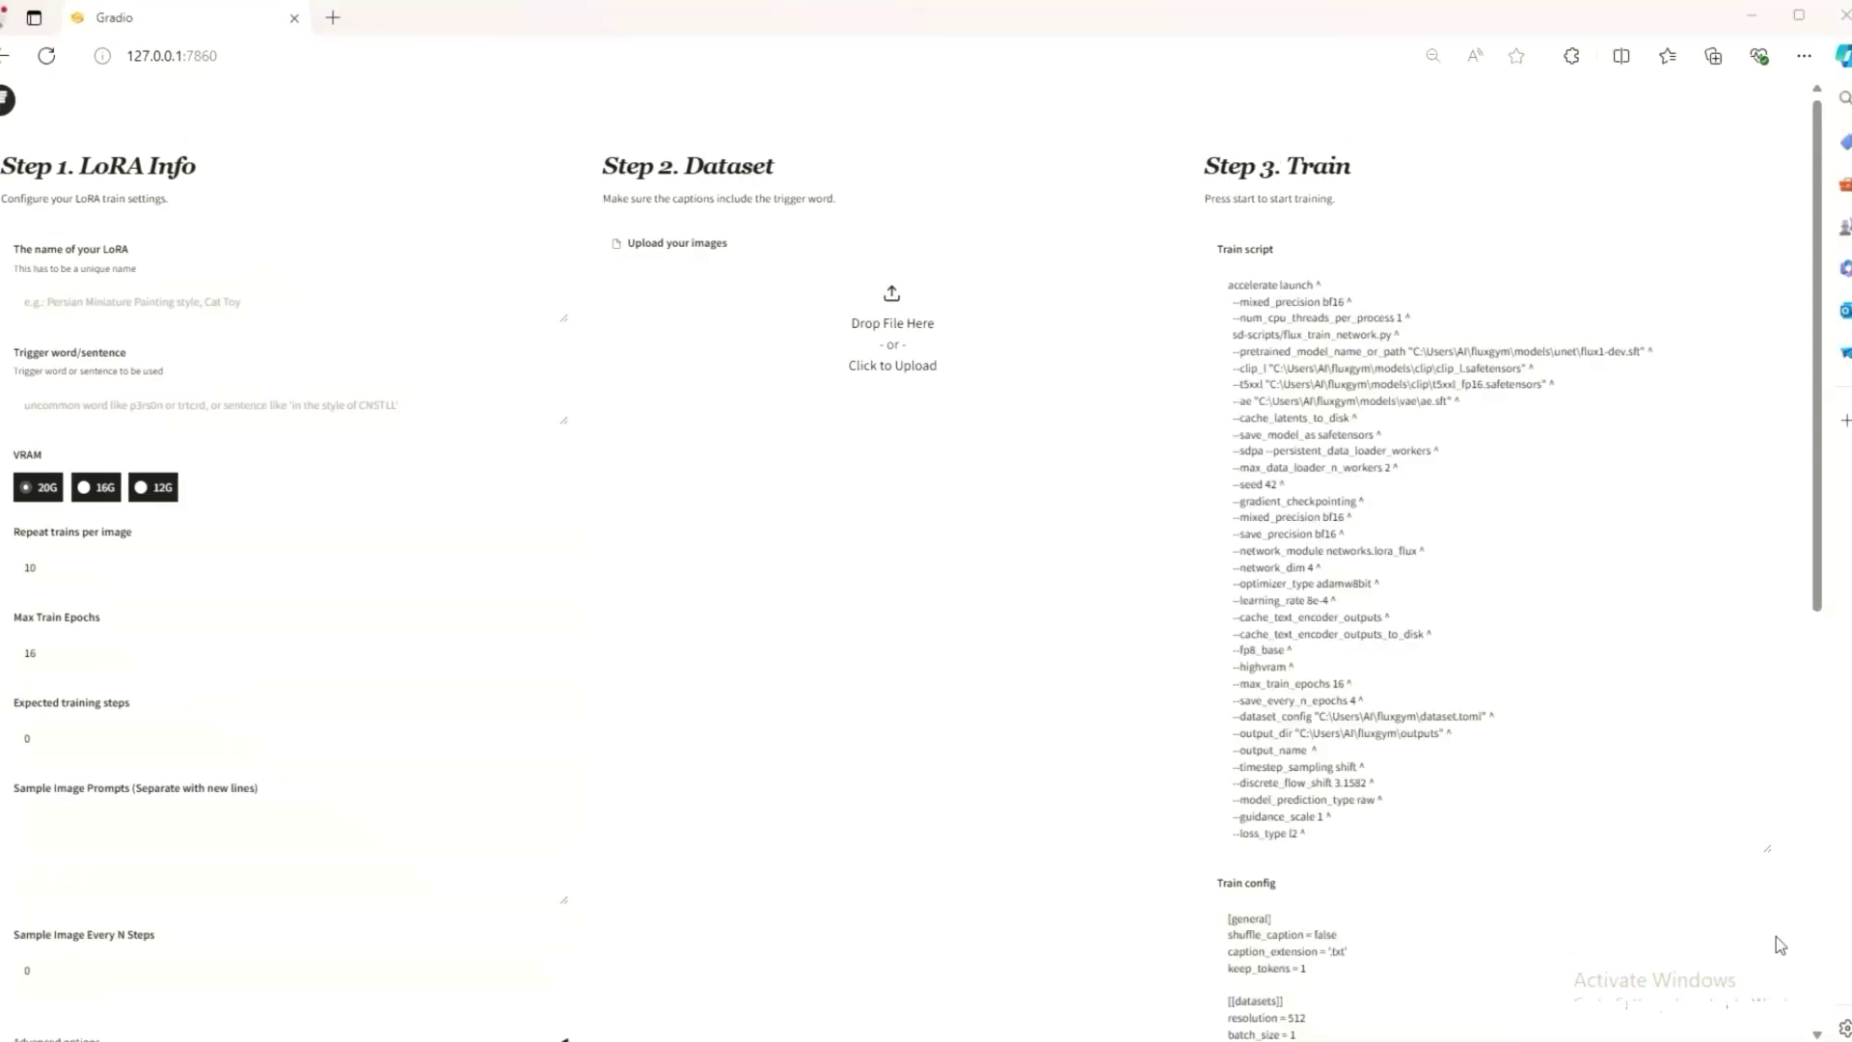
- Name the LoRA Shakuzi and use the same word as its trigger word
click(70, 310)
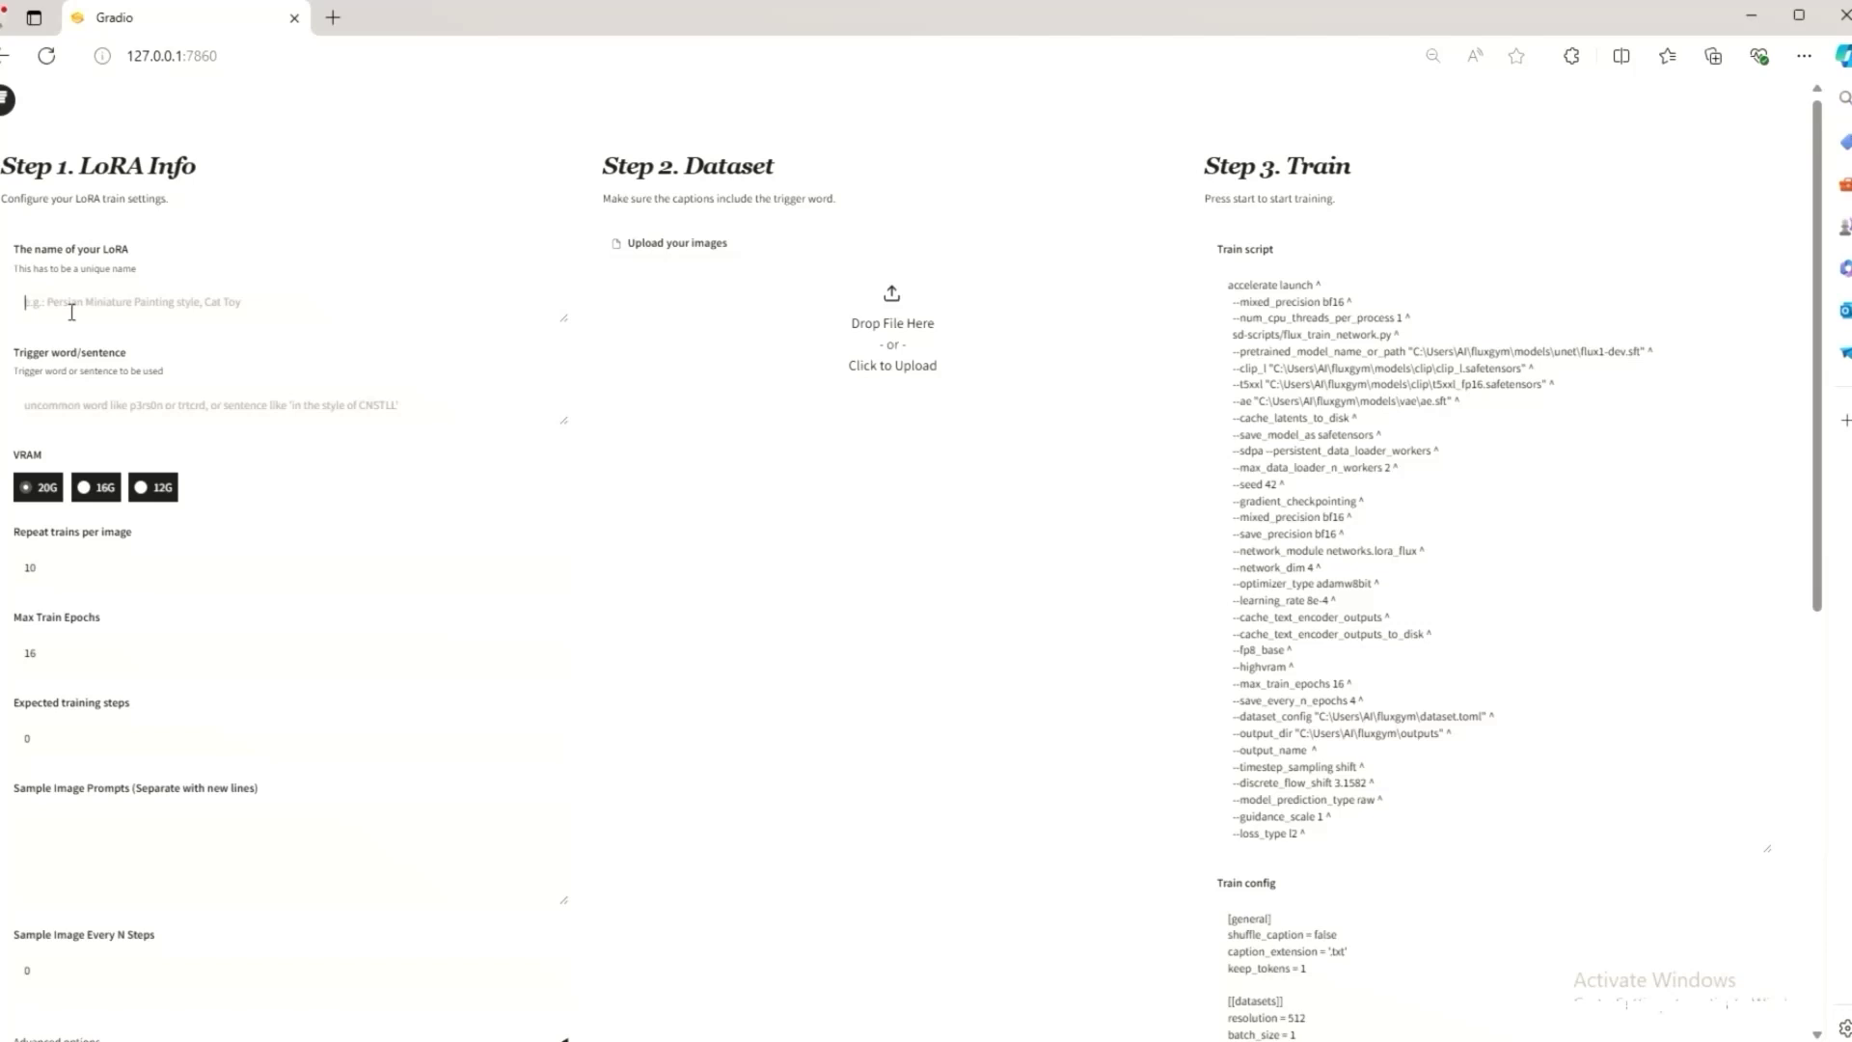
text(shak)
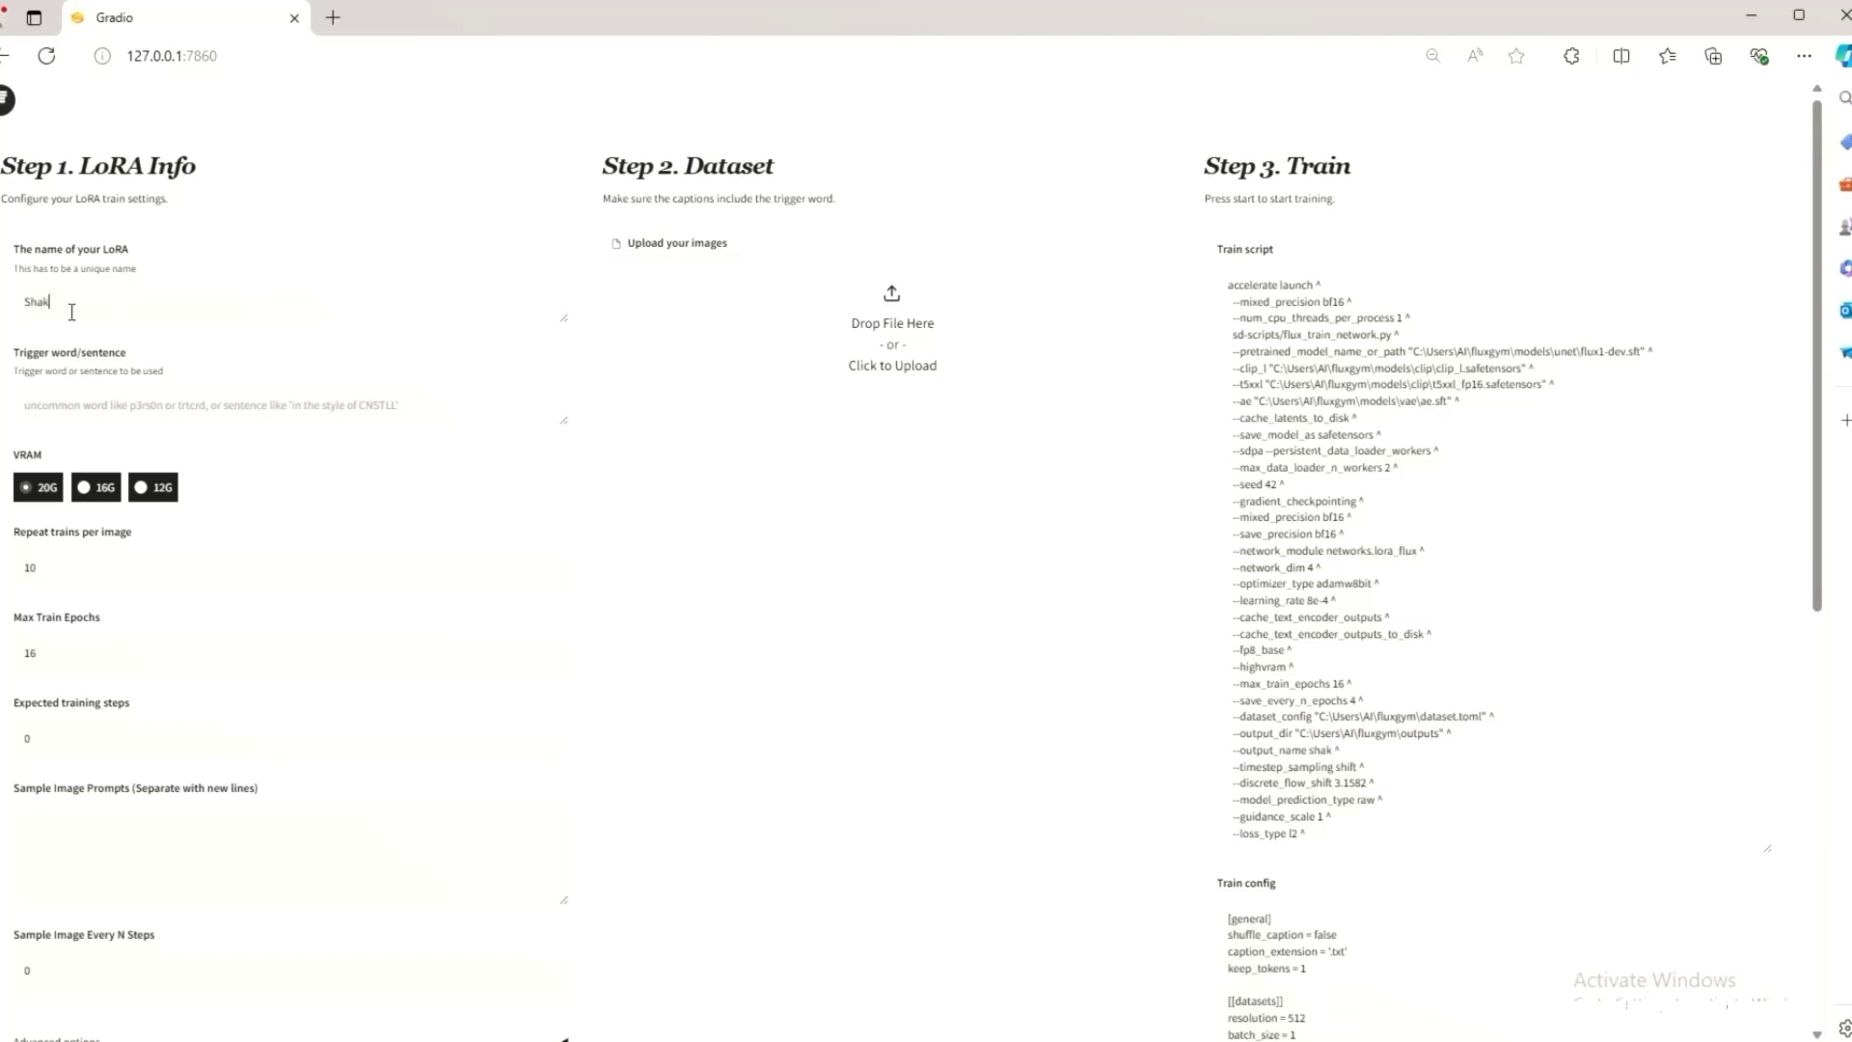
text(uzi)
drag(72, 311, 5, 305)
click(63, 406)
key(ctrl+v)
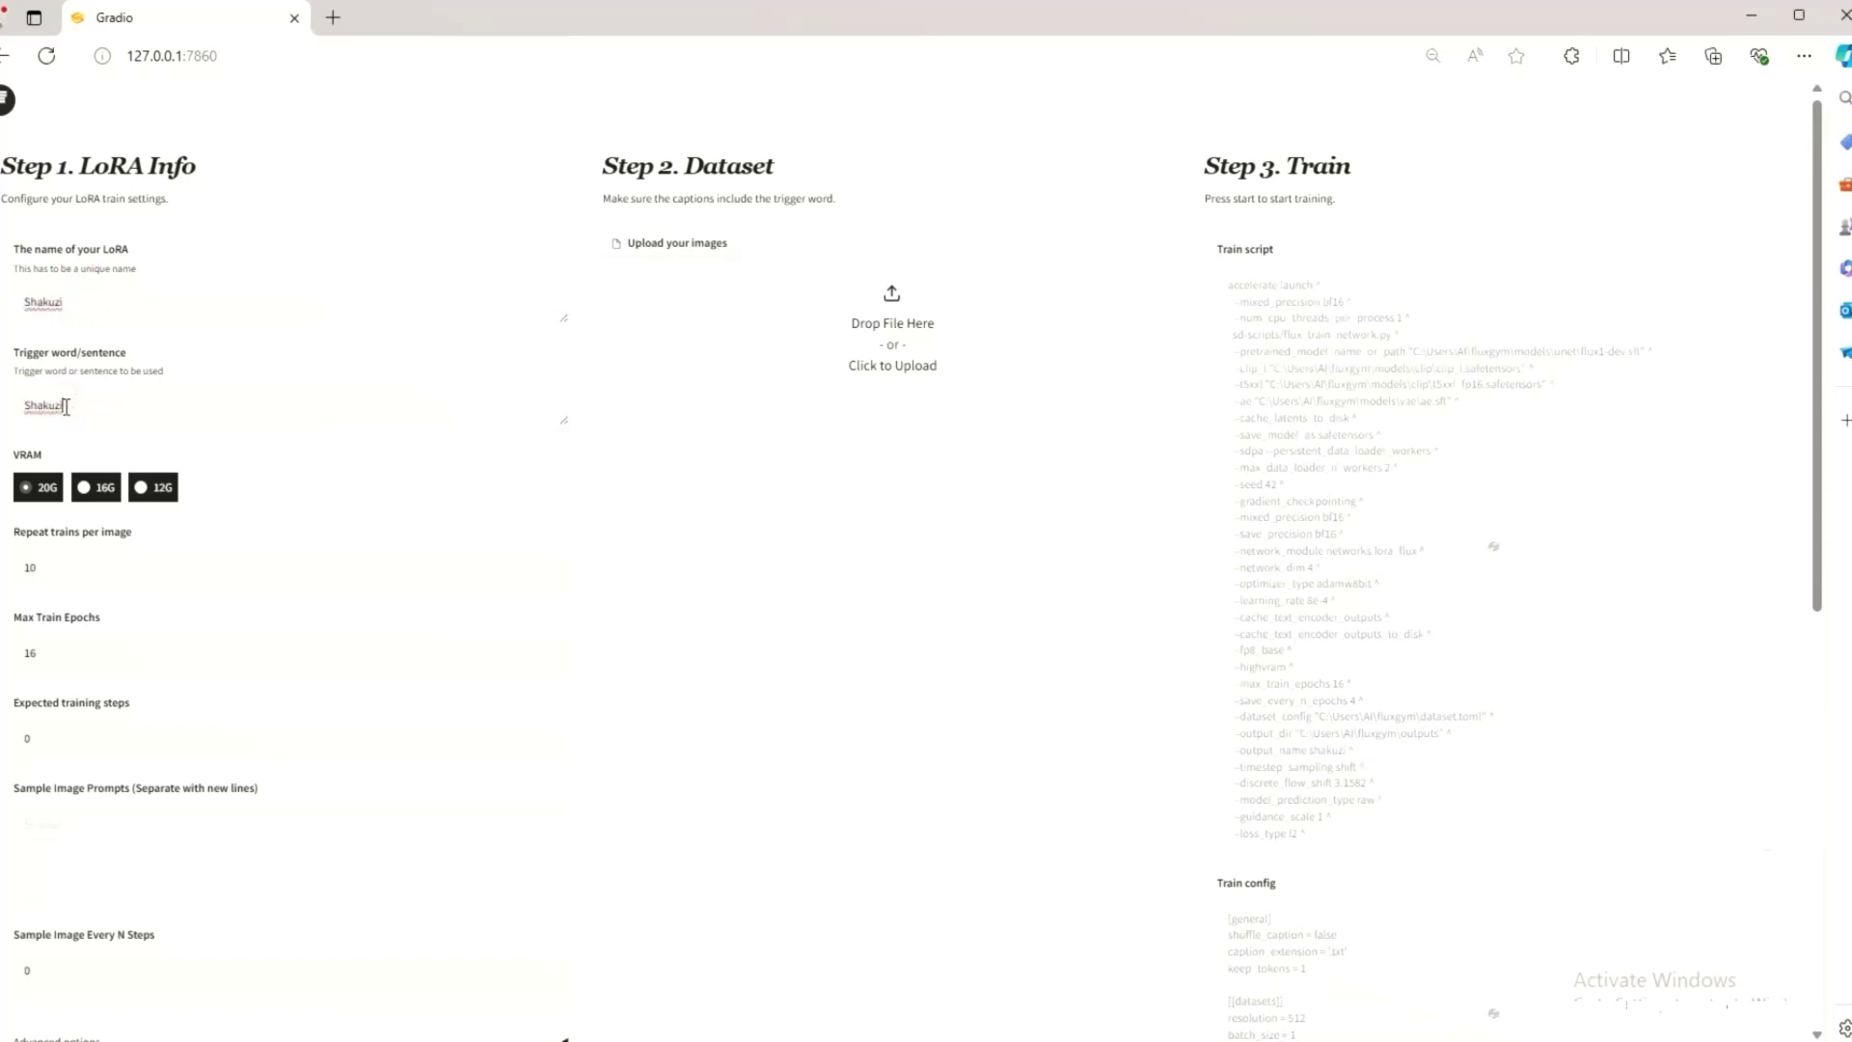
- Choose the 12G VRAM option and set sample image generation to every 10 steps
click(150, 492)
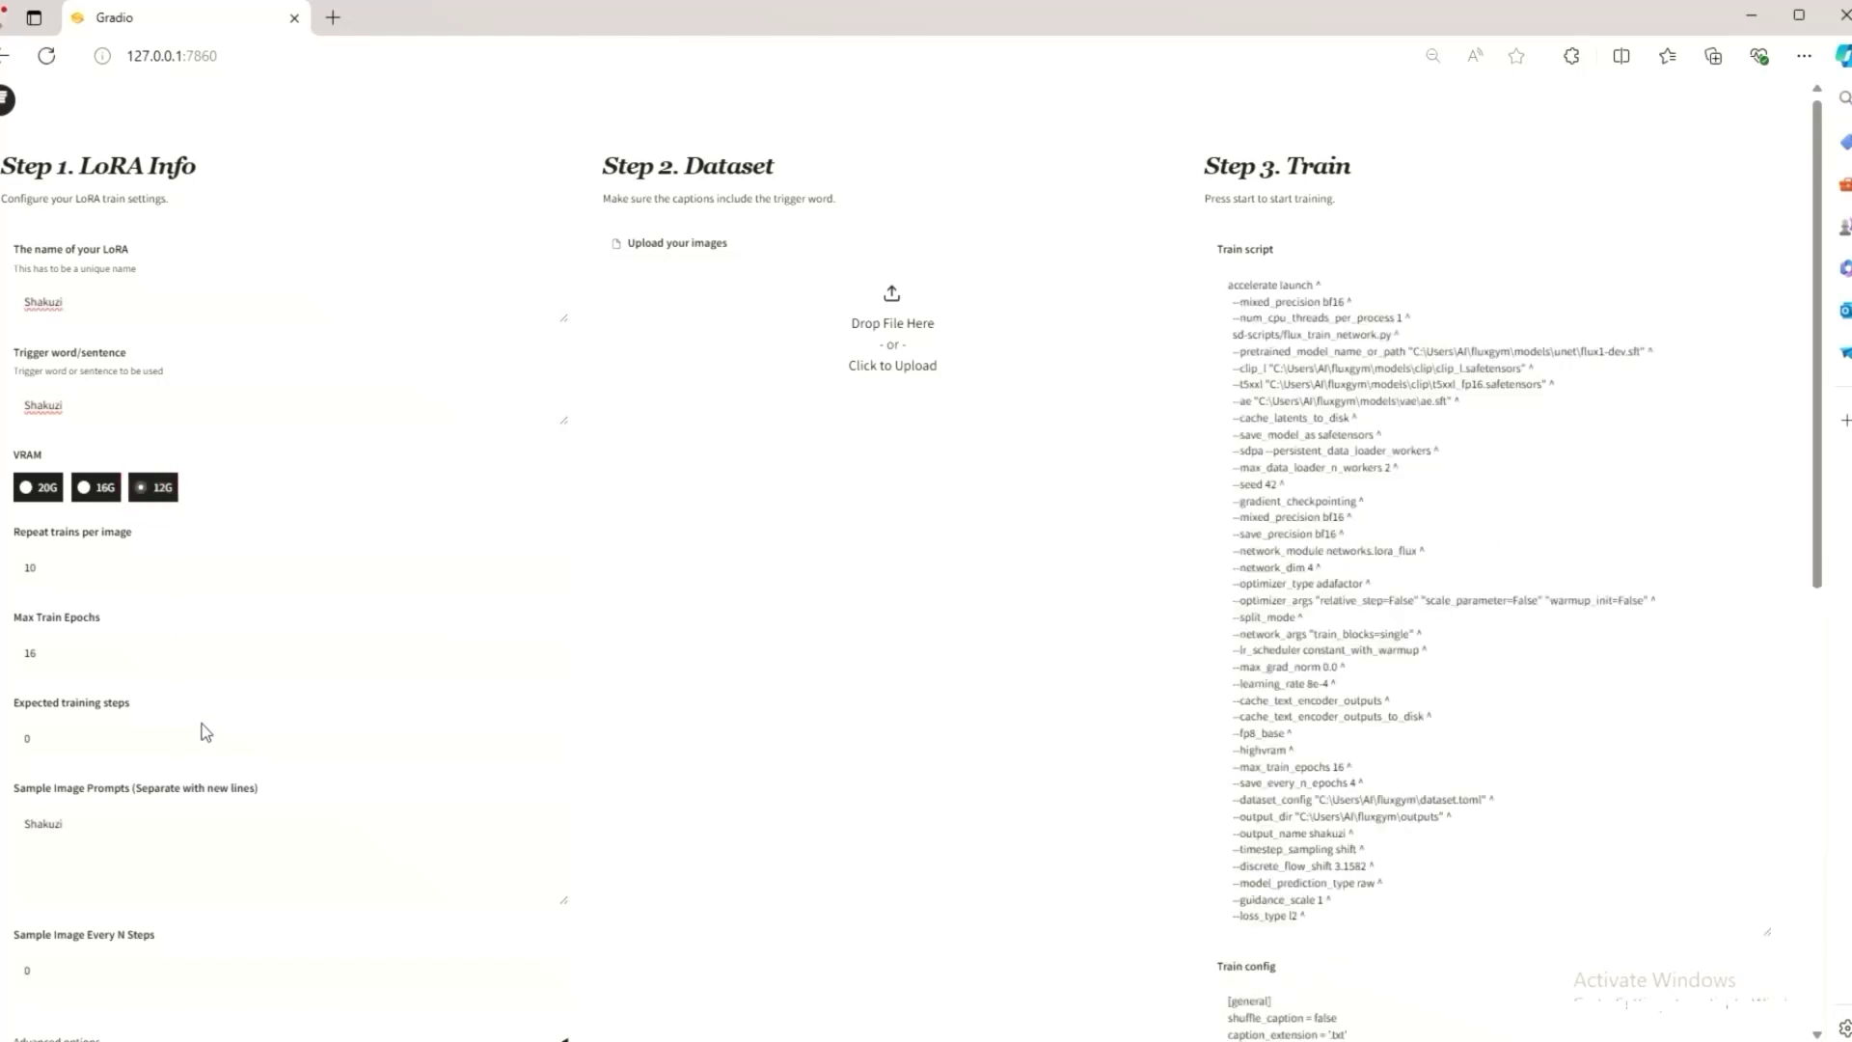
scroll(103, 687, down, 1)
scroll(97, 720, down, 1)
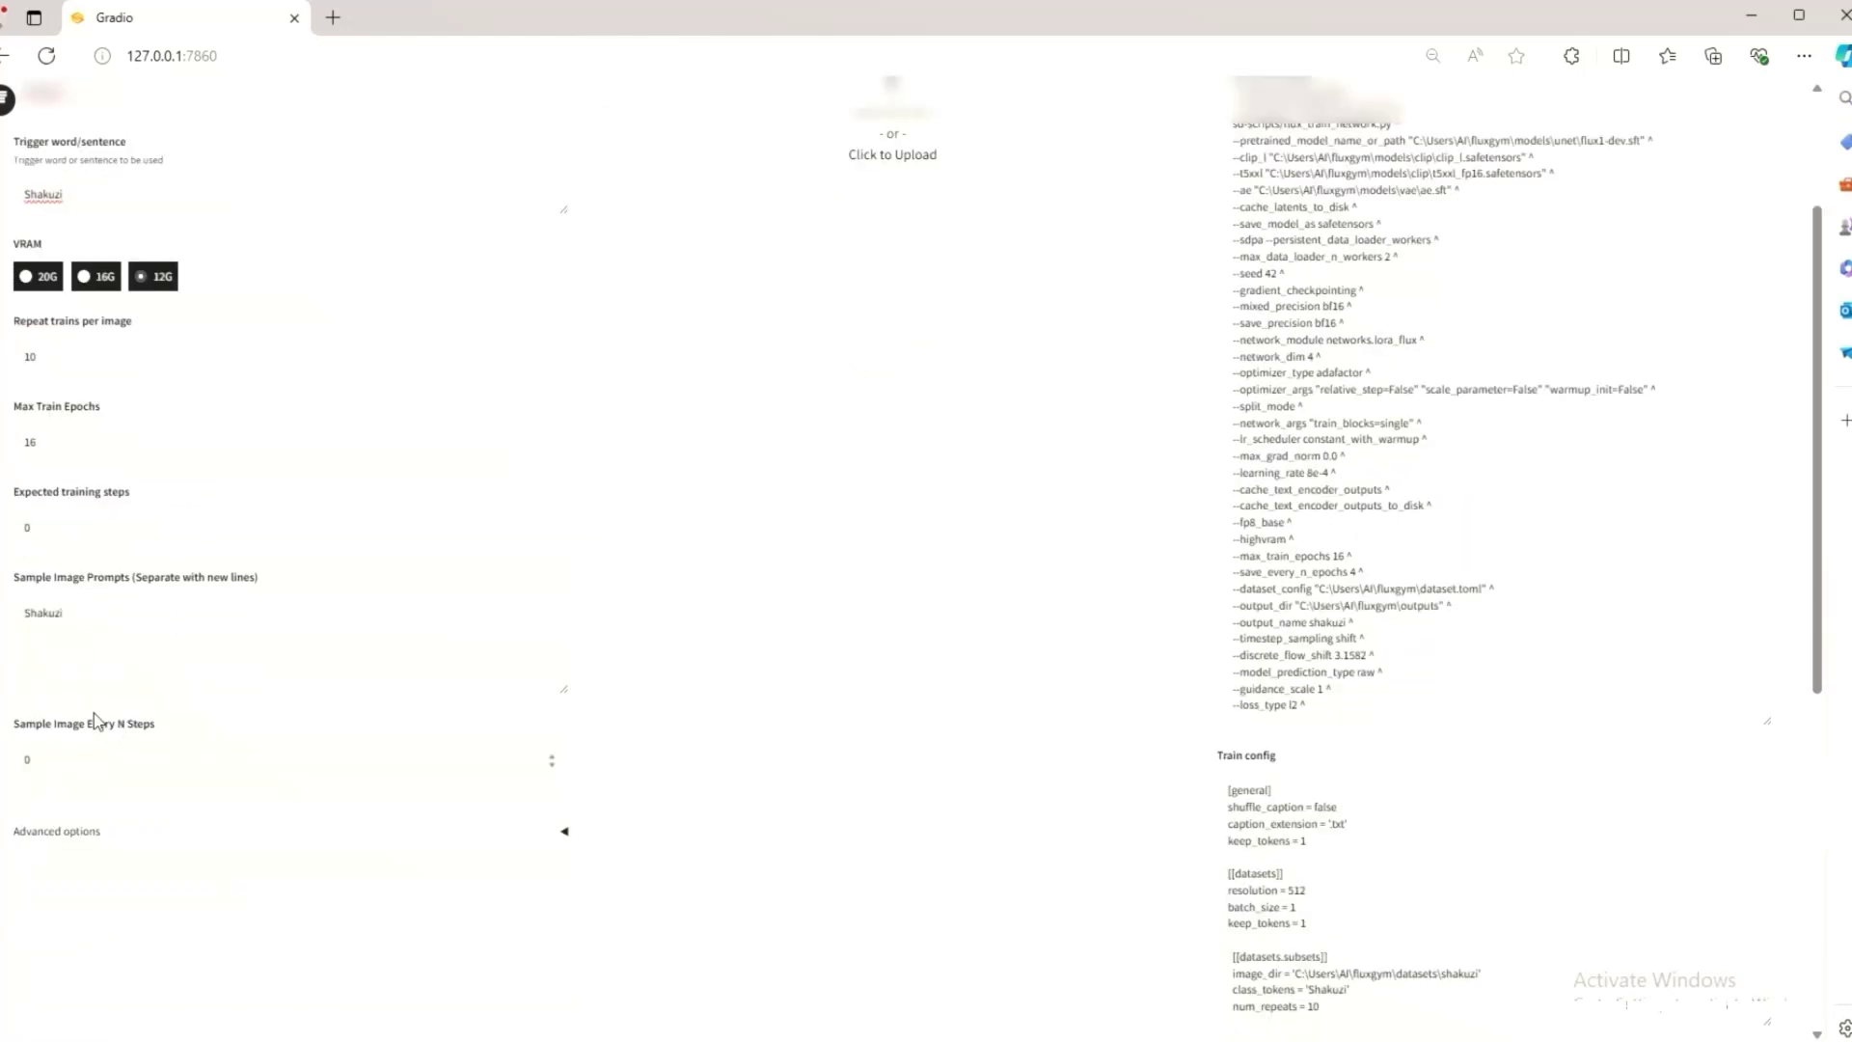
click(98, 615)
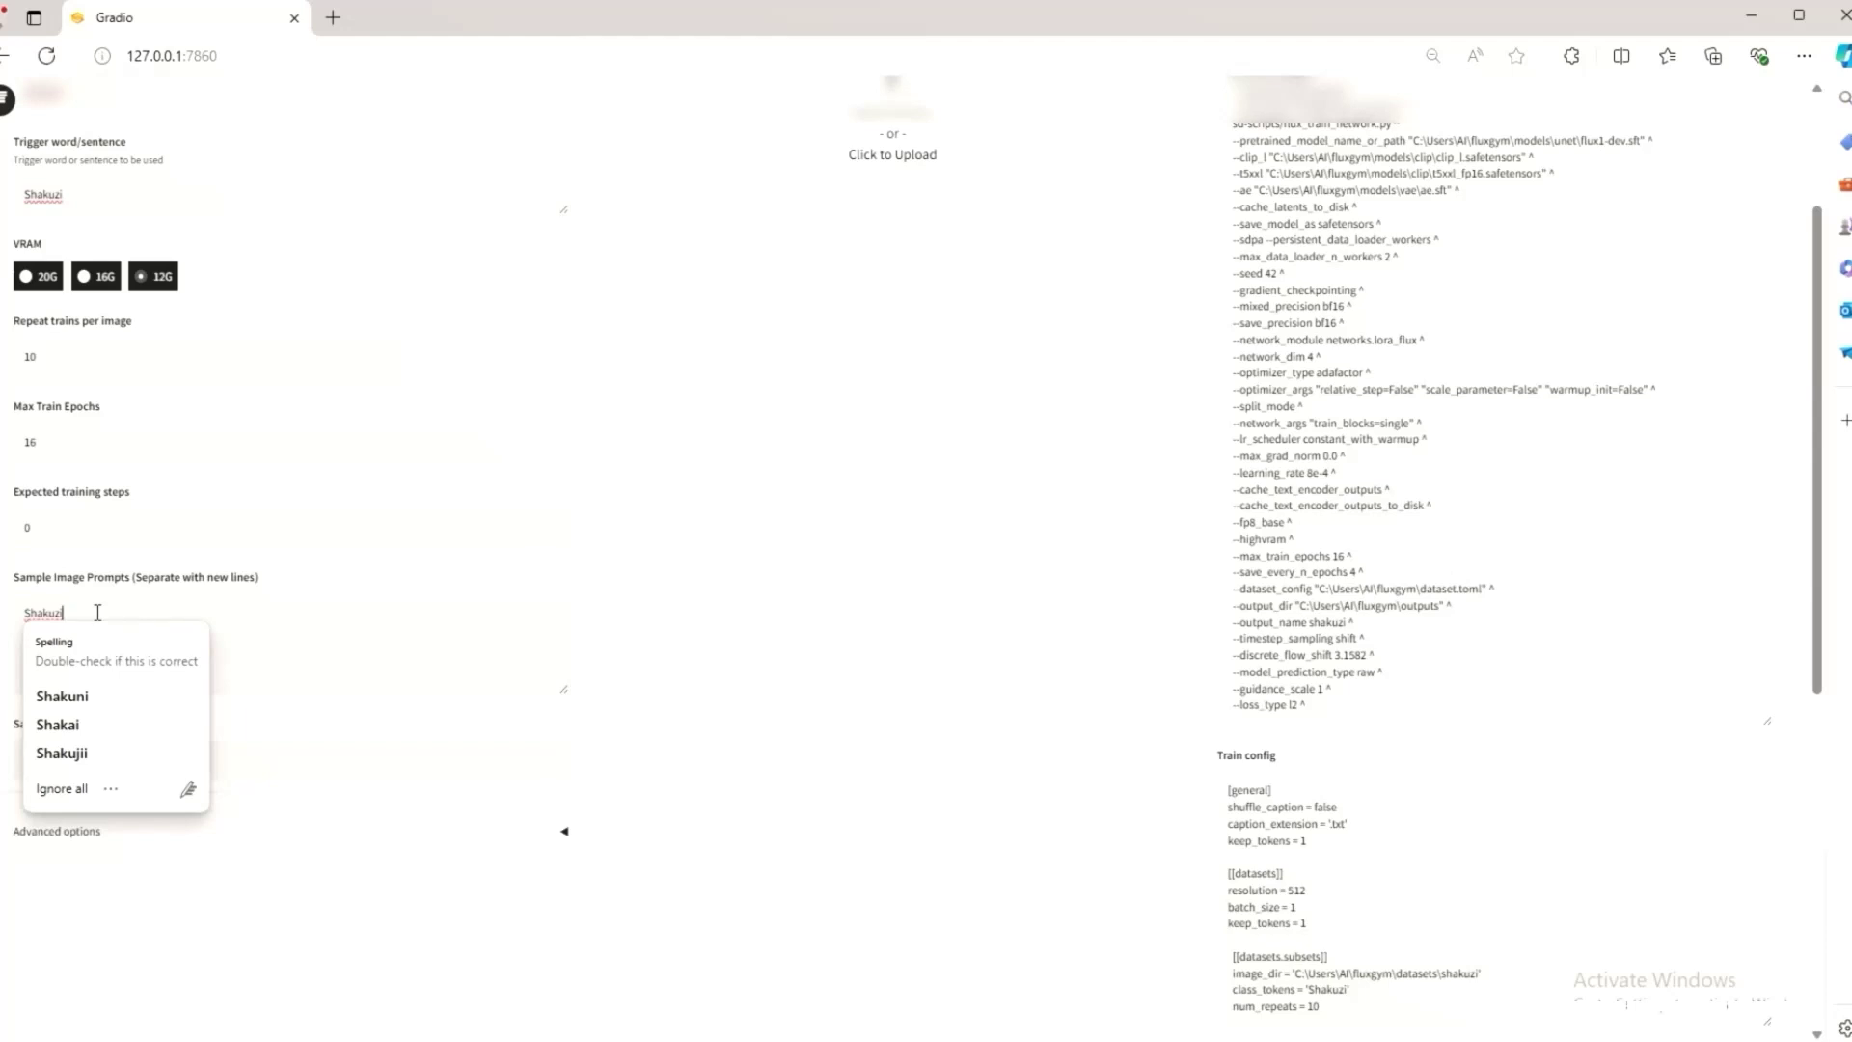
click(94, 740)
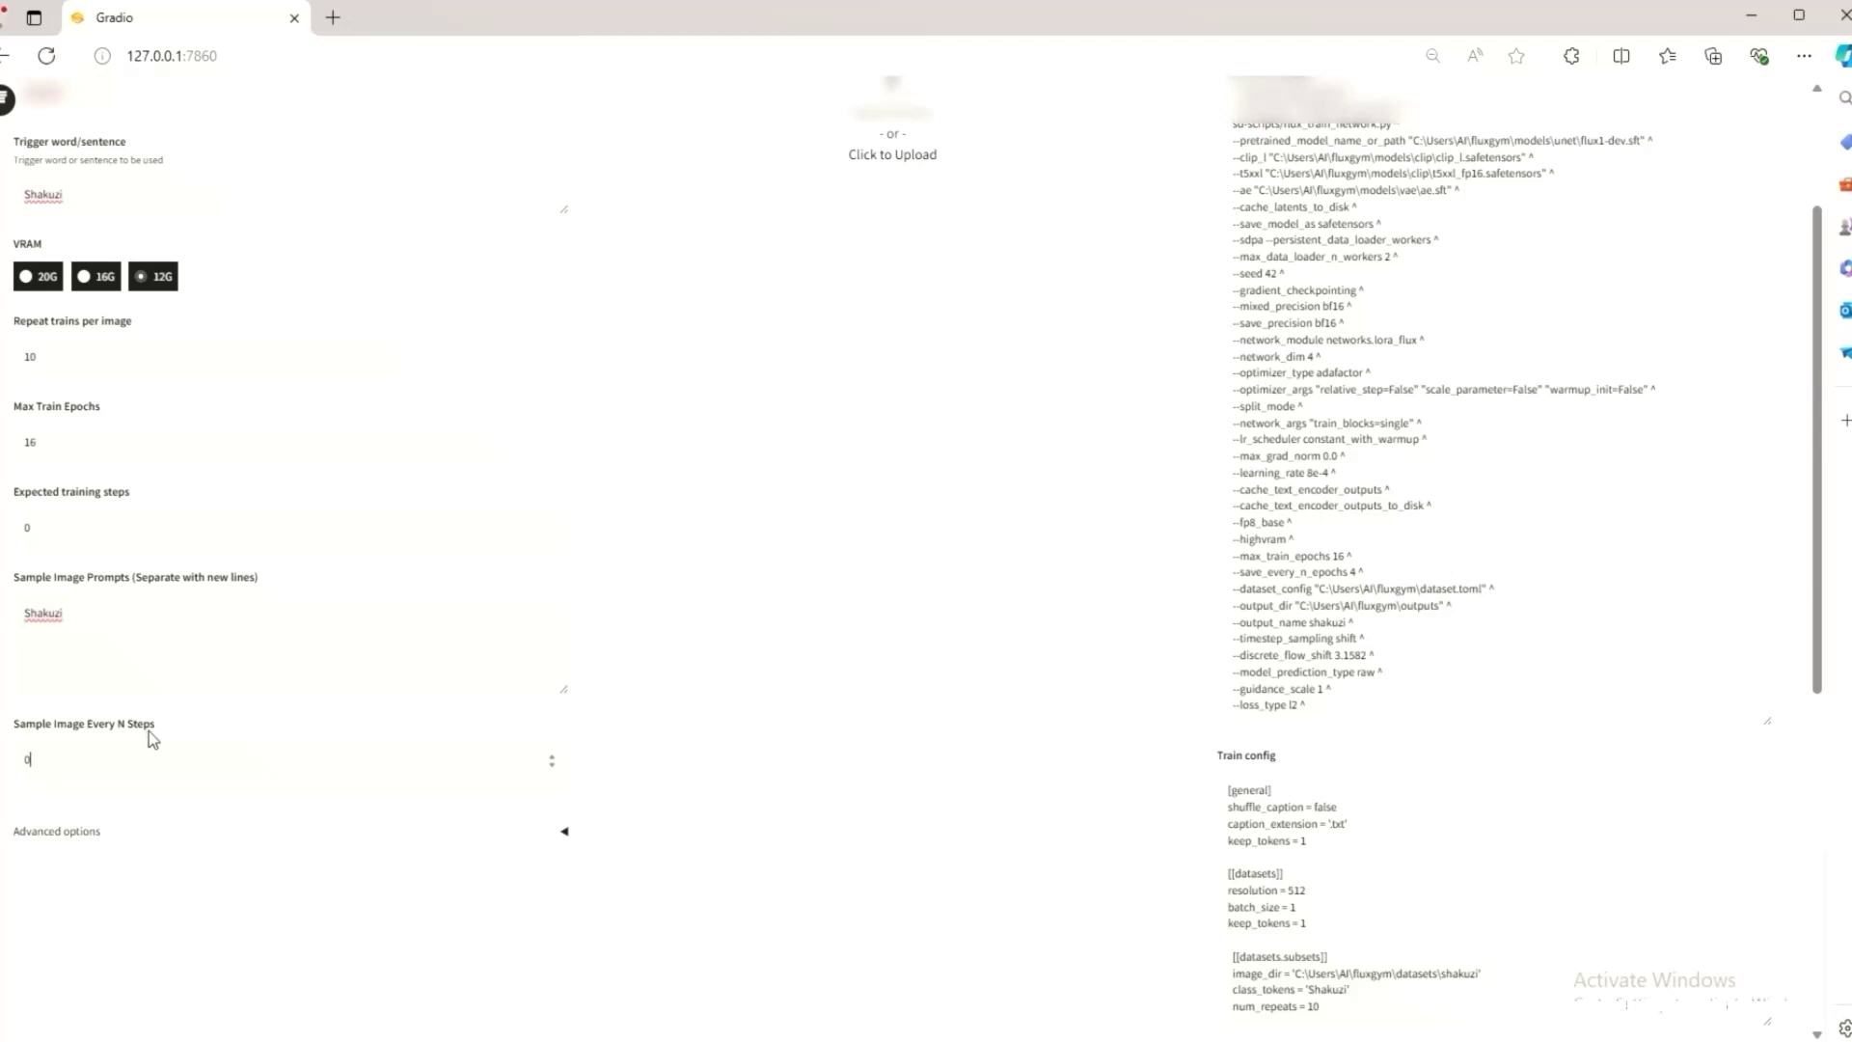
double_click(27, 759)
text(10)
scroll(836, 748, up, 2)
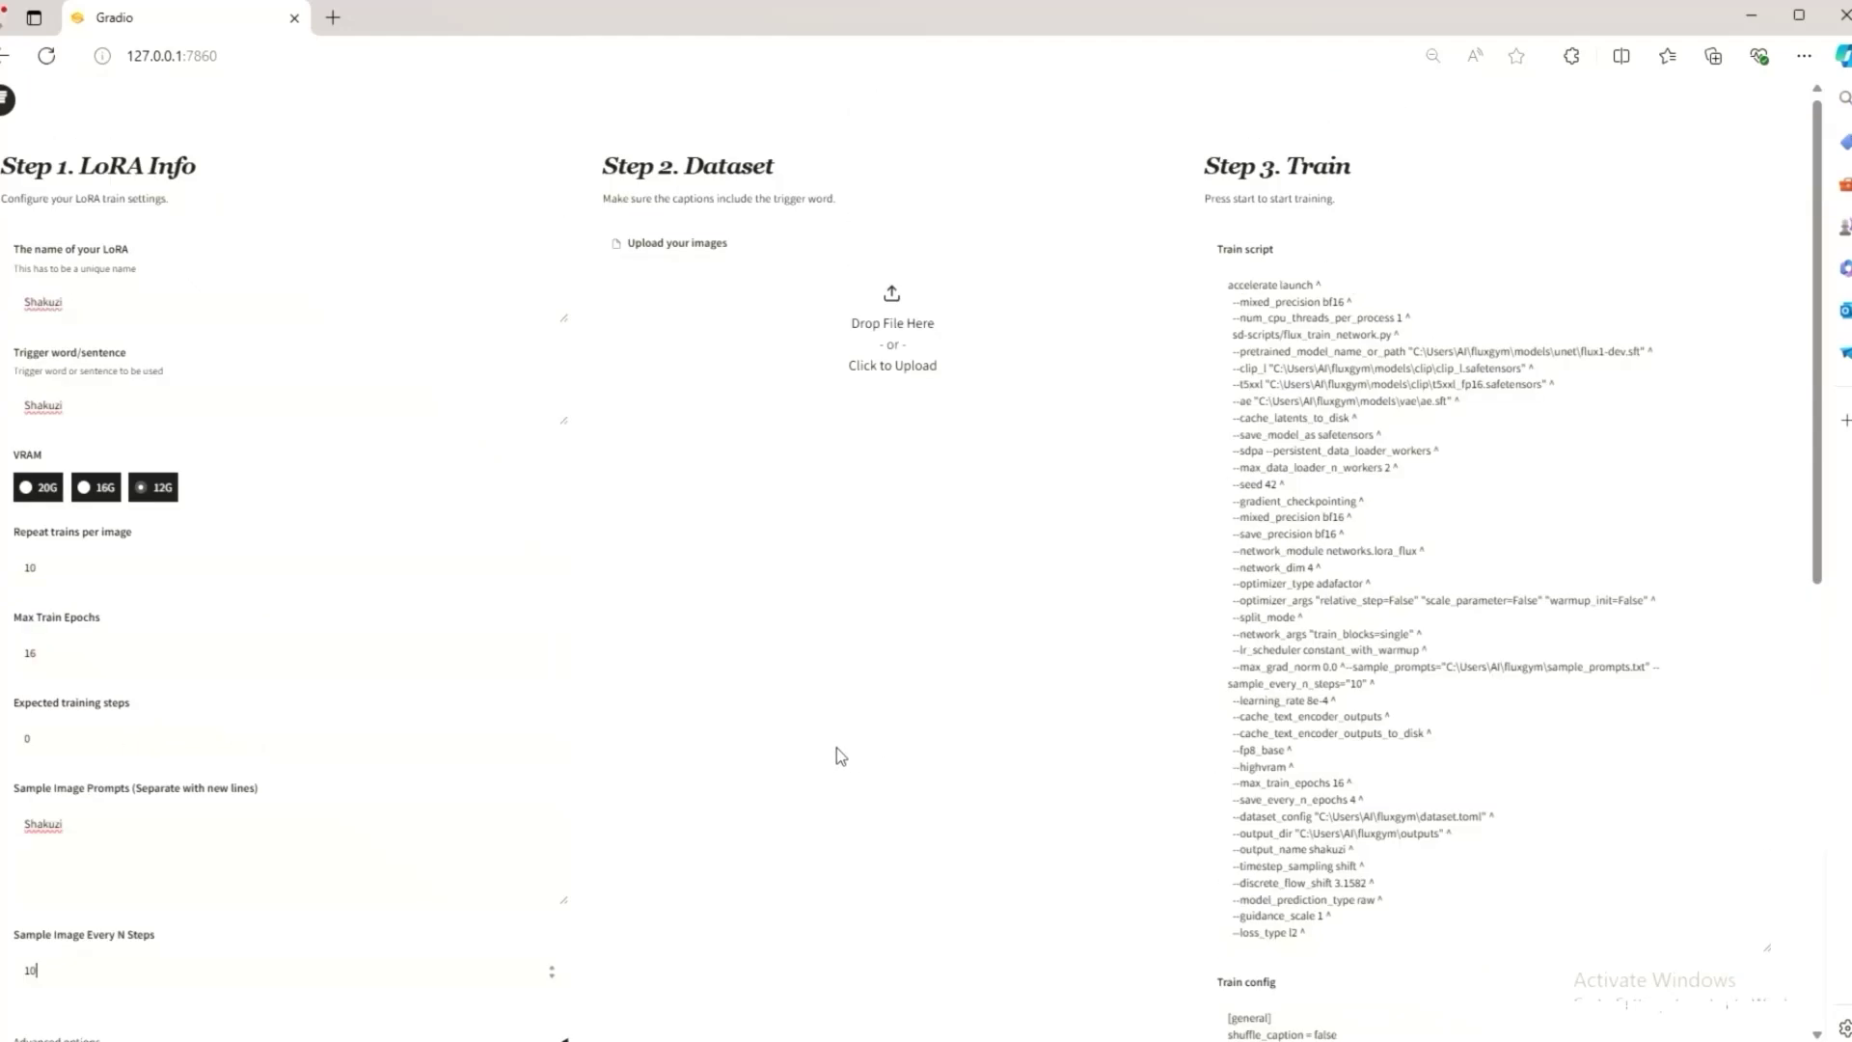
- Upload all five ComfyUI images from New folder (5) on the Desktop as the training dataset
click(894, 372)
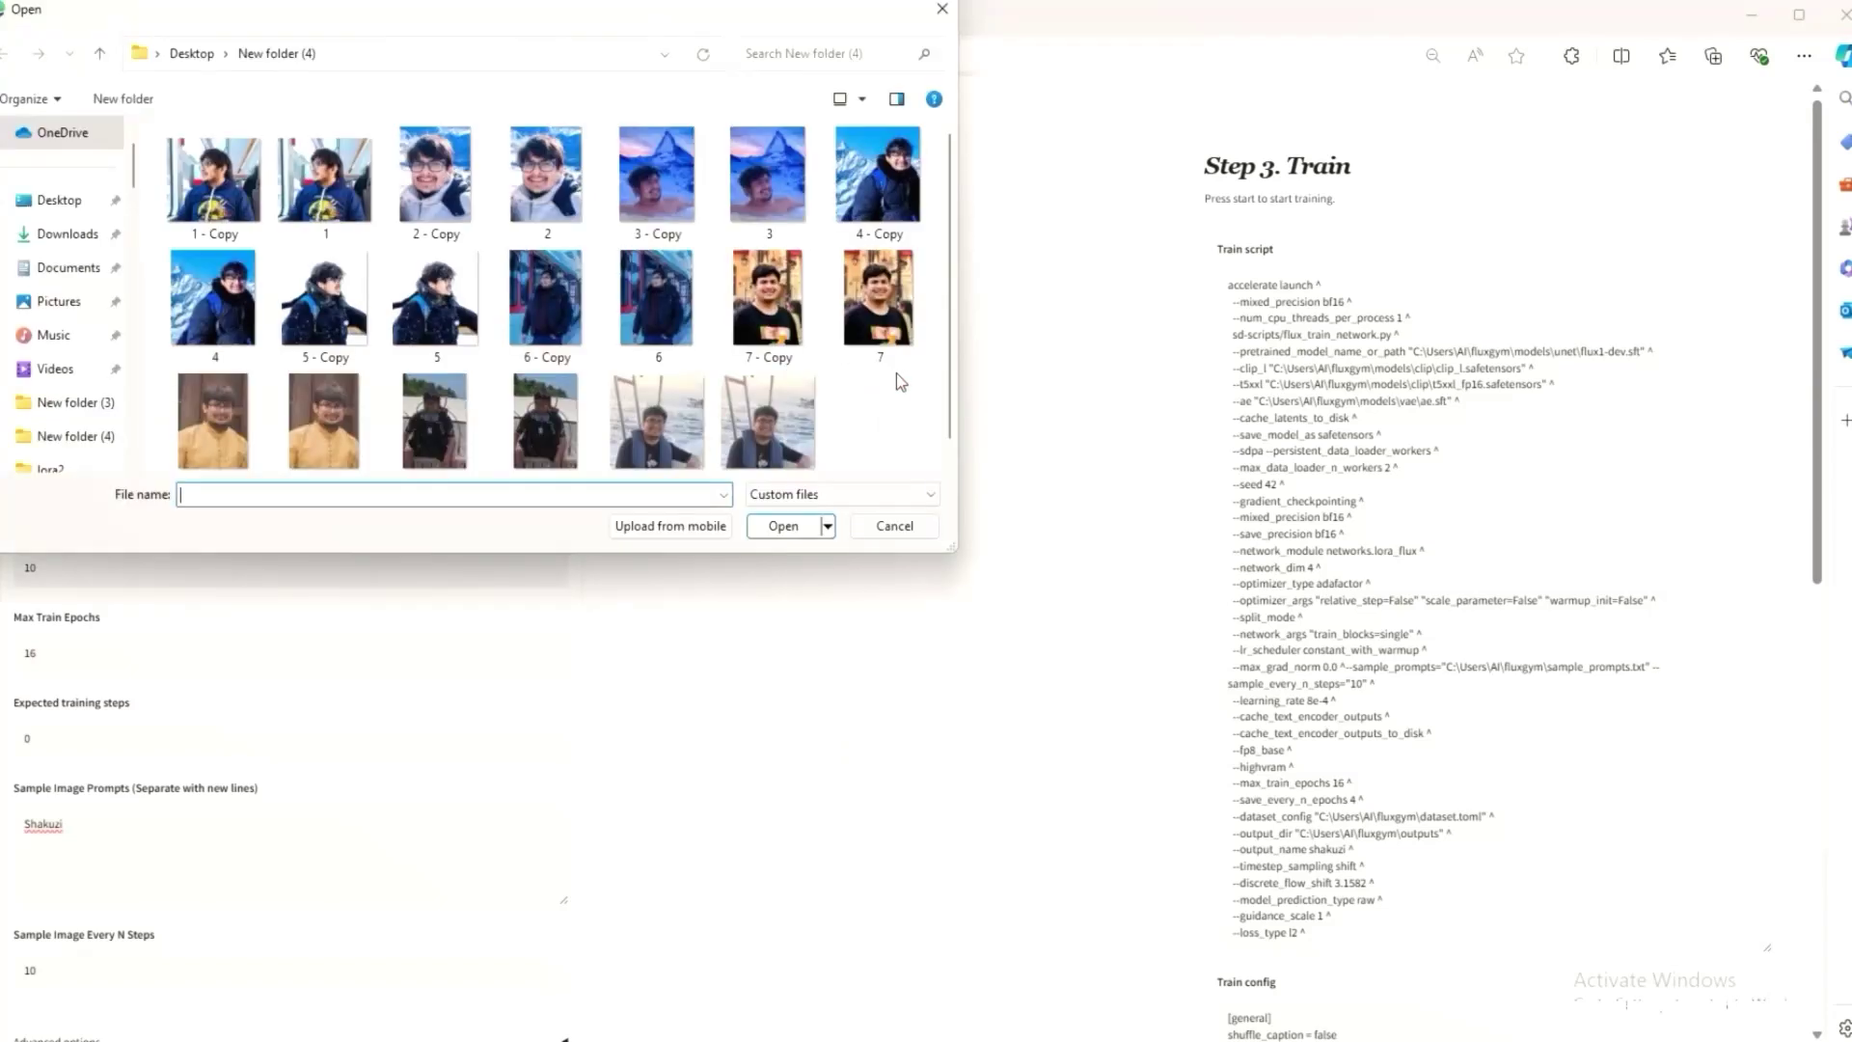
click(191, 53)
scroll(819, 358, down, 5)
scroll(818, 358, up, 4)
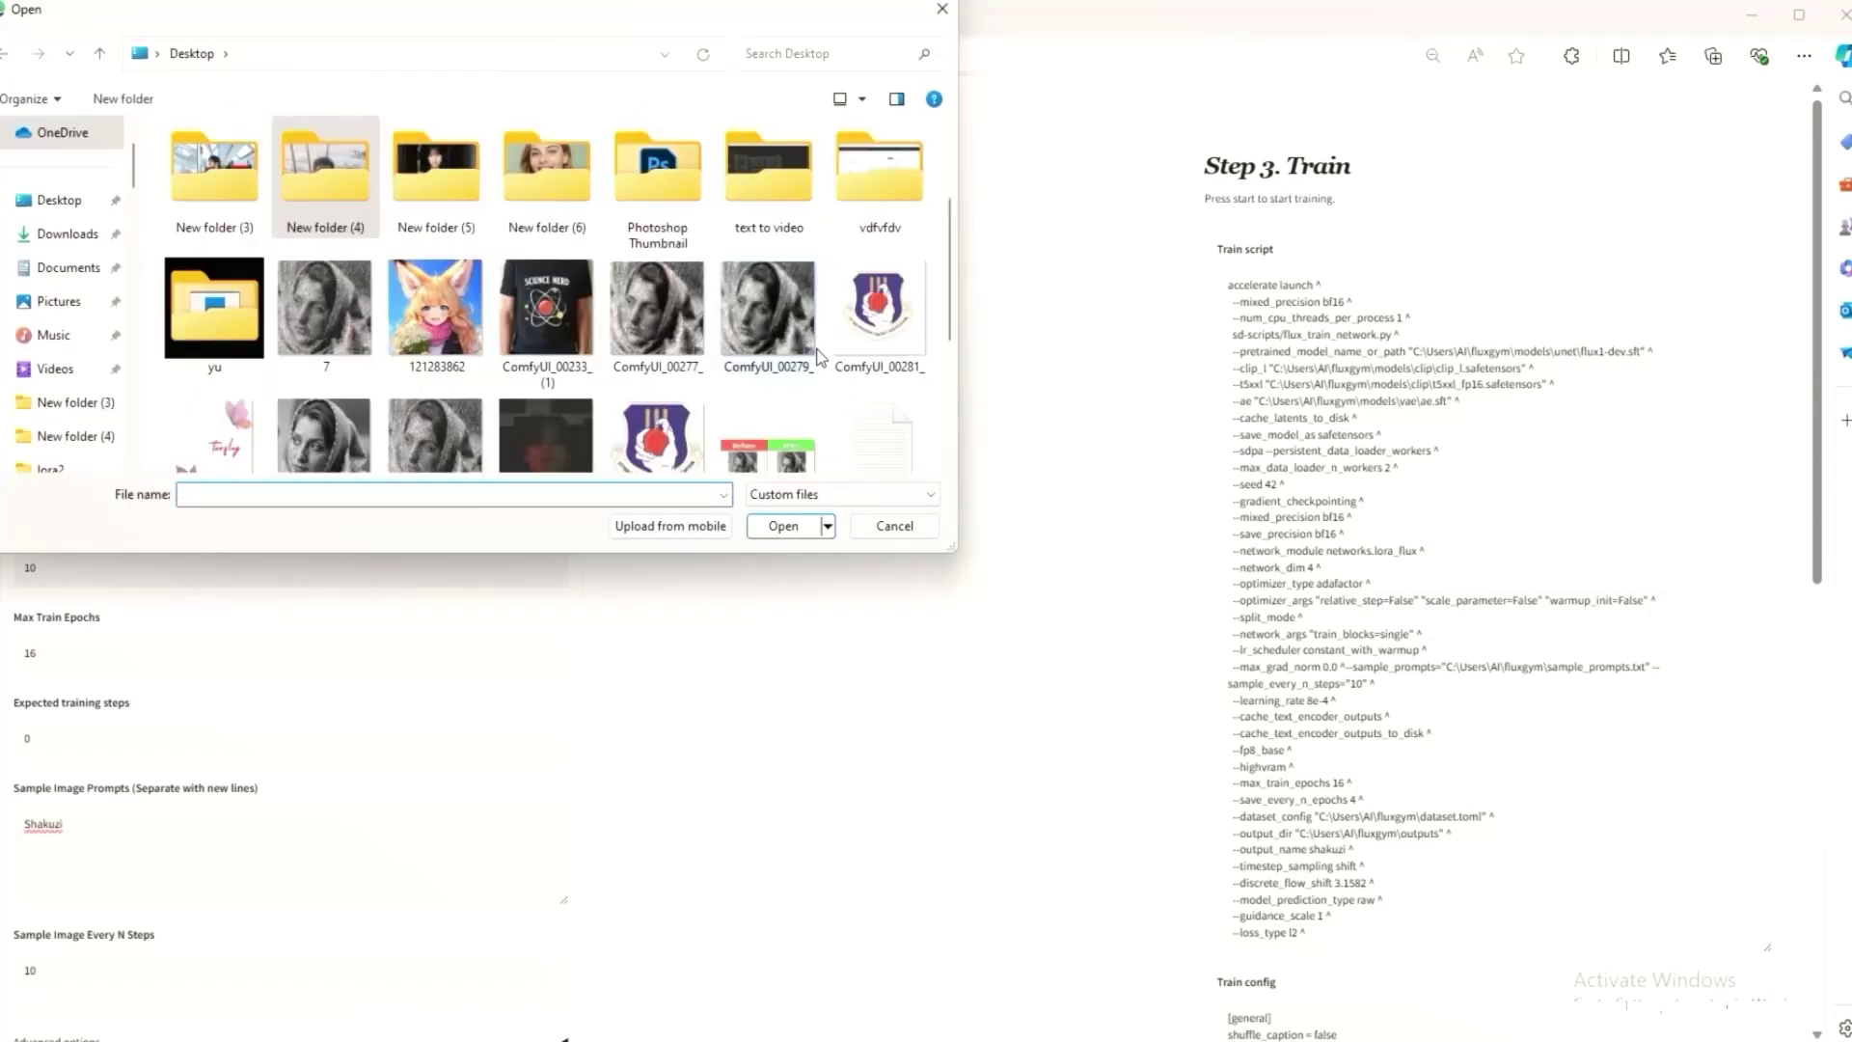
double_click(437, 174)
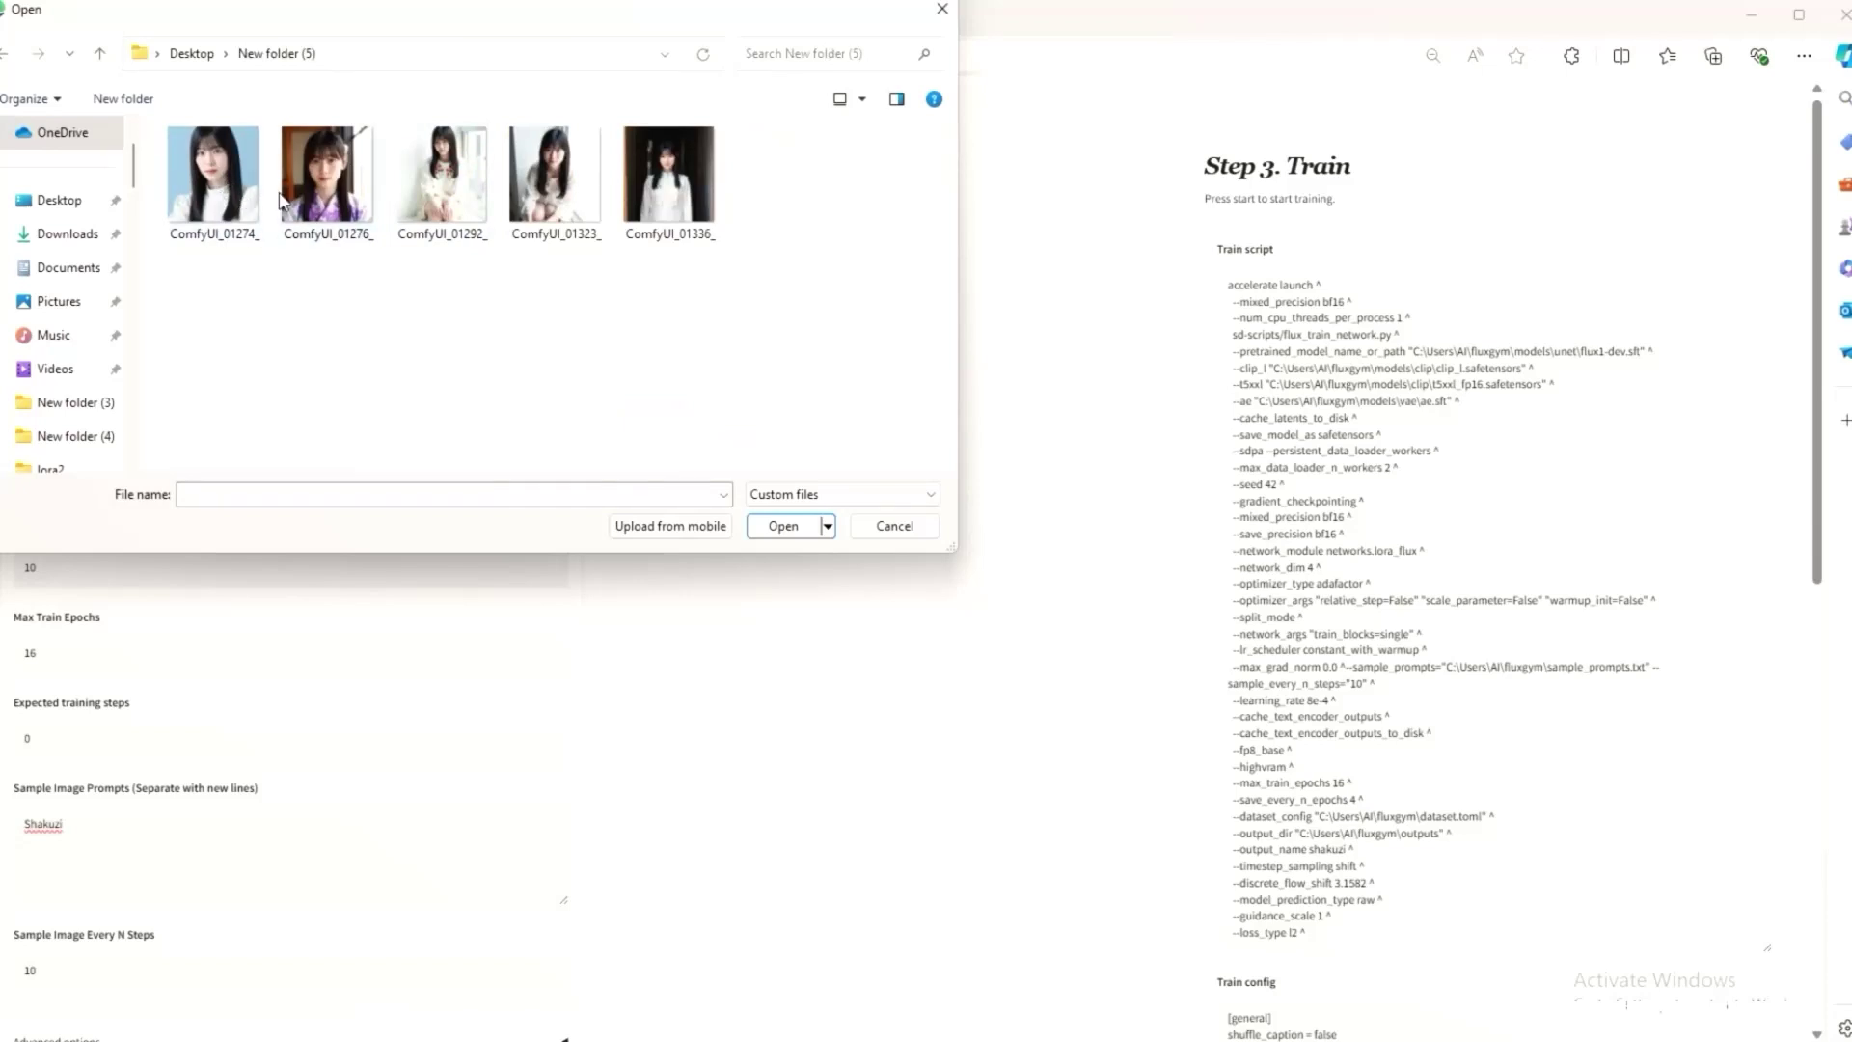
drag(766, 274, 162, 123)
click(782, 527)
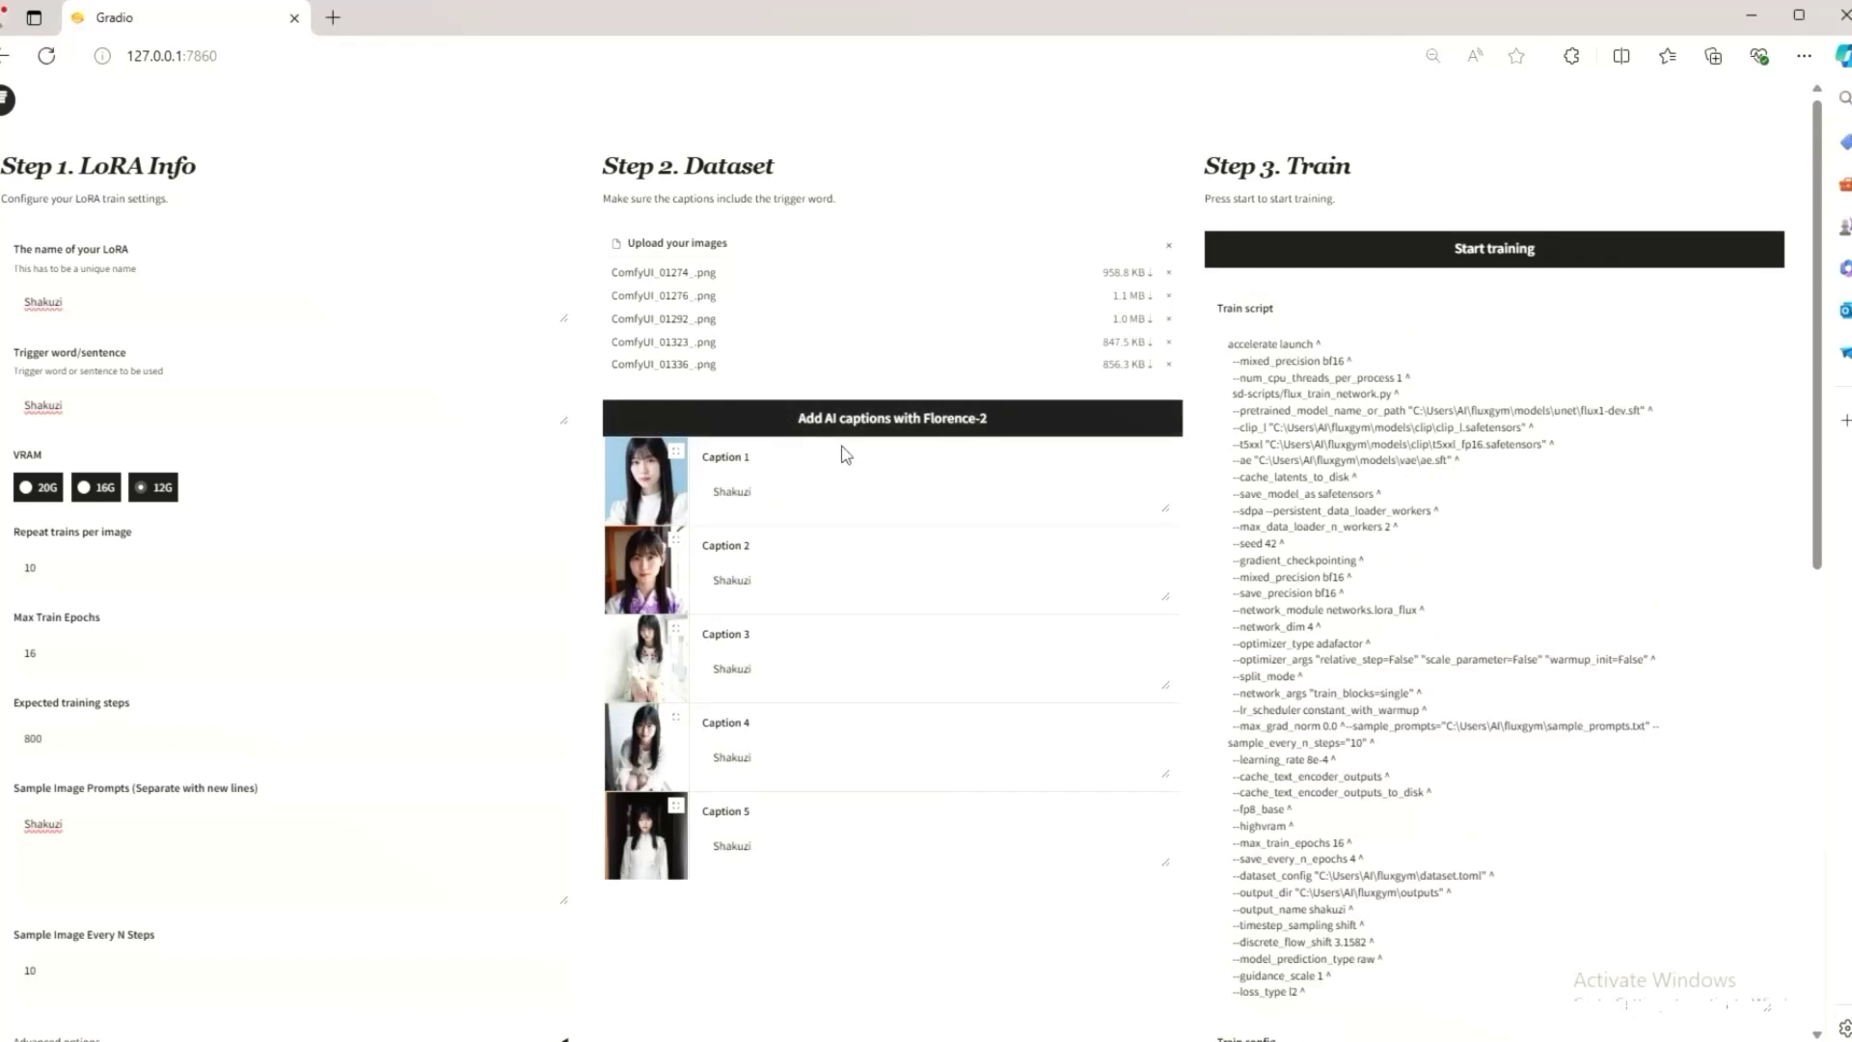
- Generate AI captions with Florence-2 for the uploaded dataset images
click(903, 430)
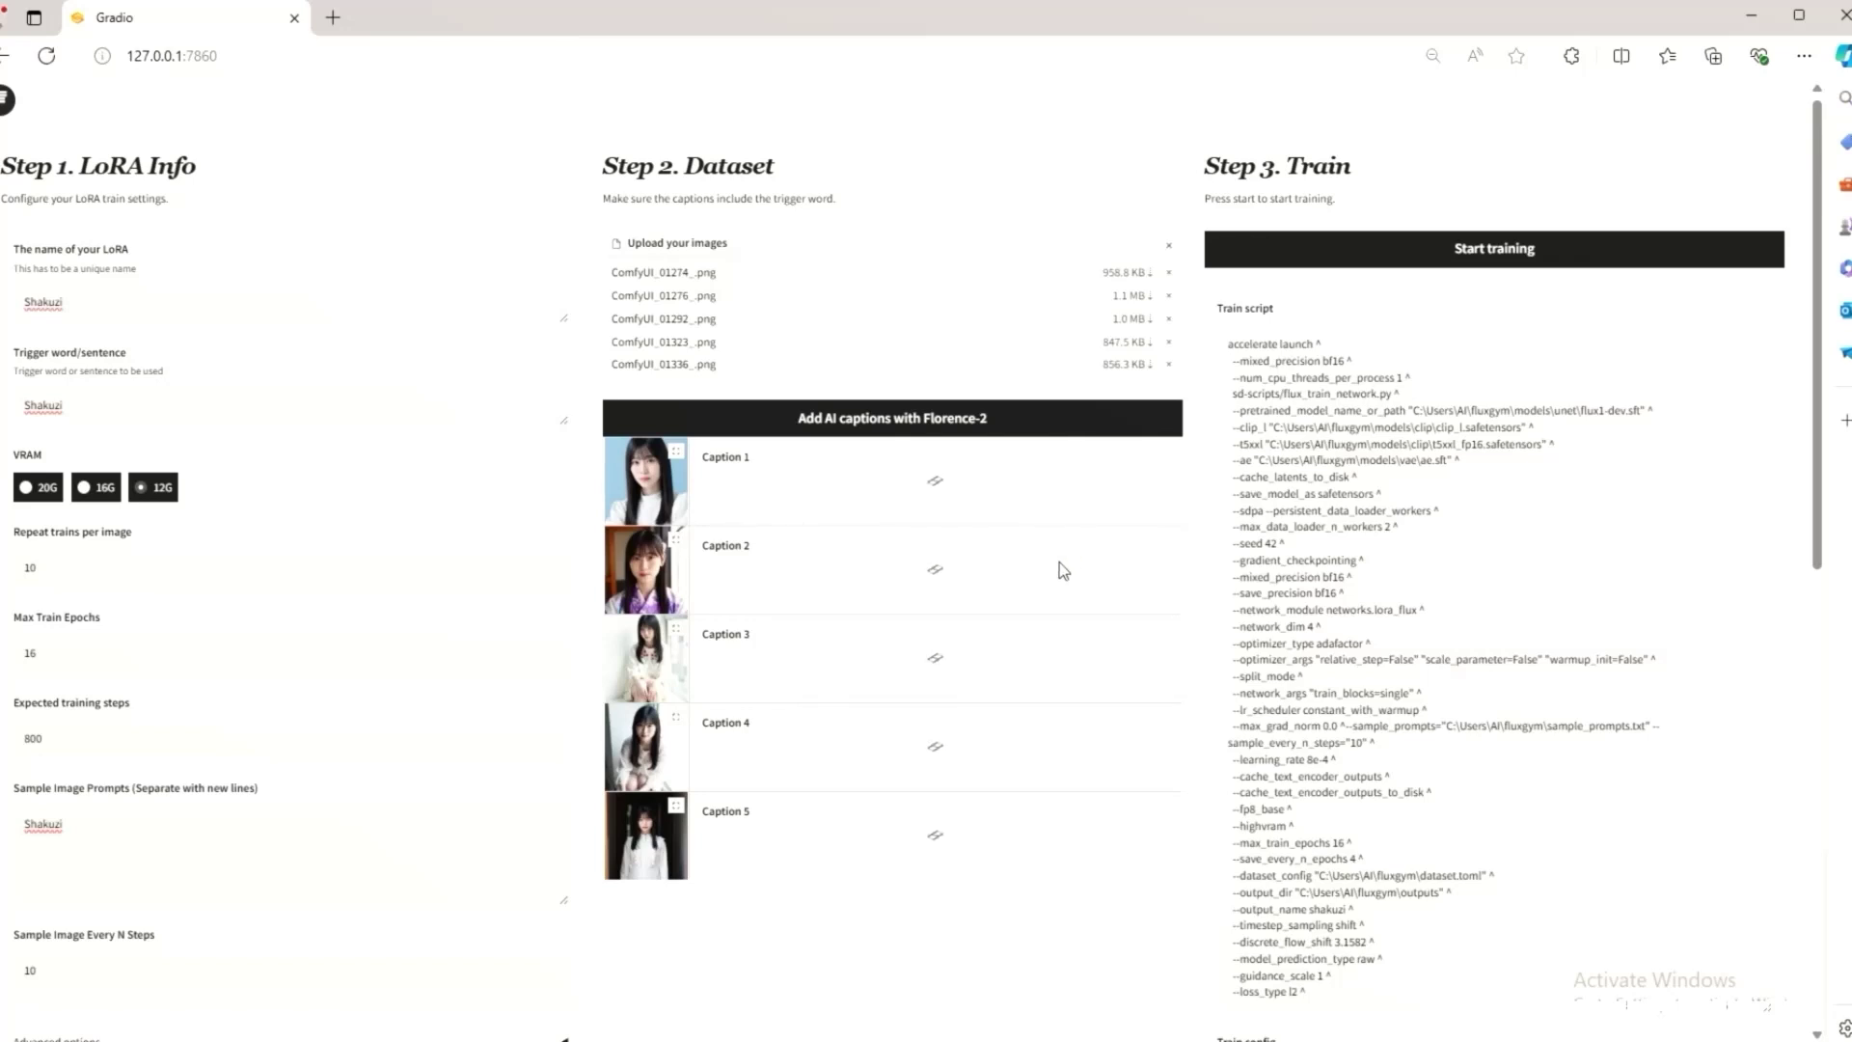
scroll(1063, 570, down, 1)
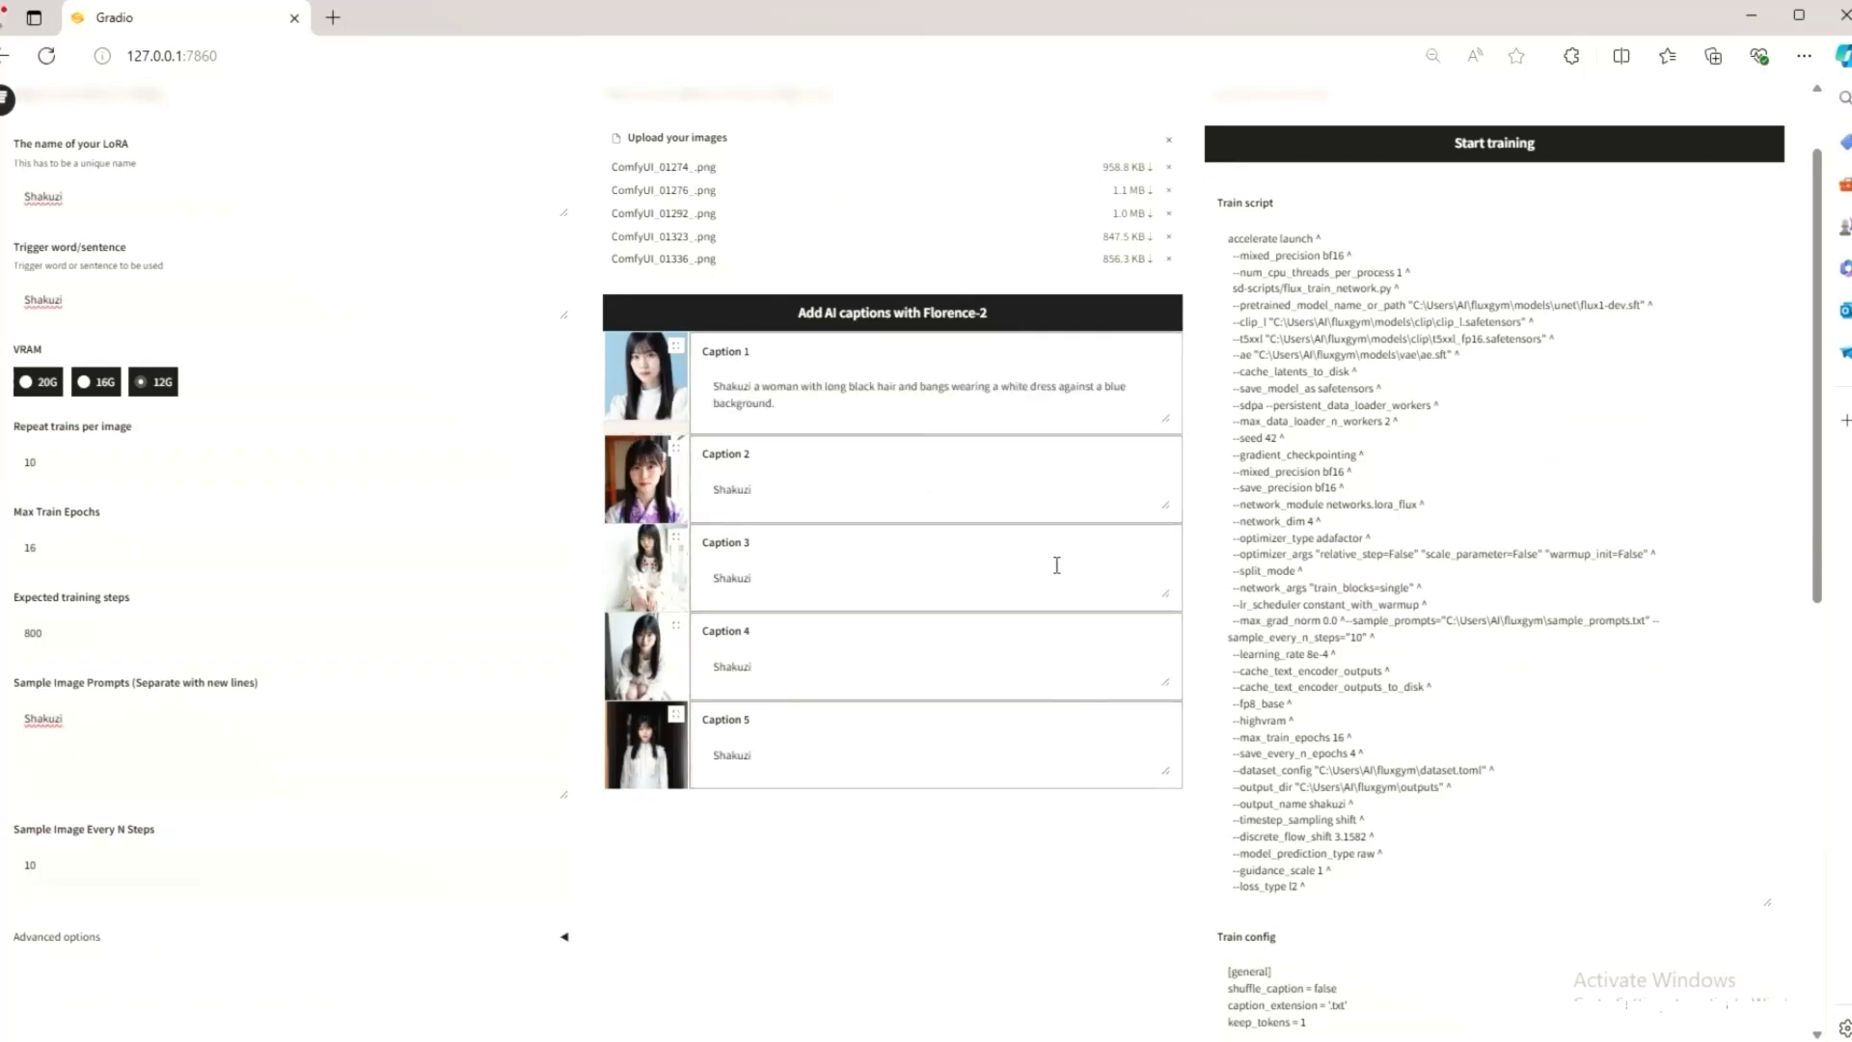
scroll(1056, 565, up, 1)
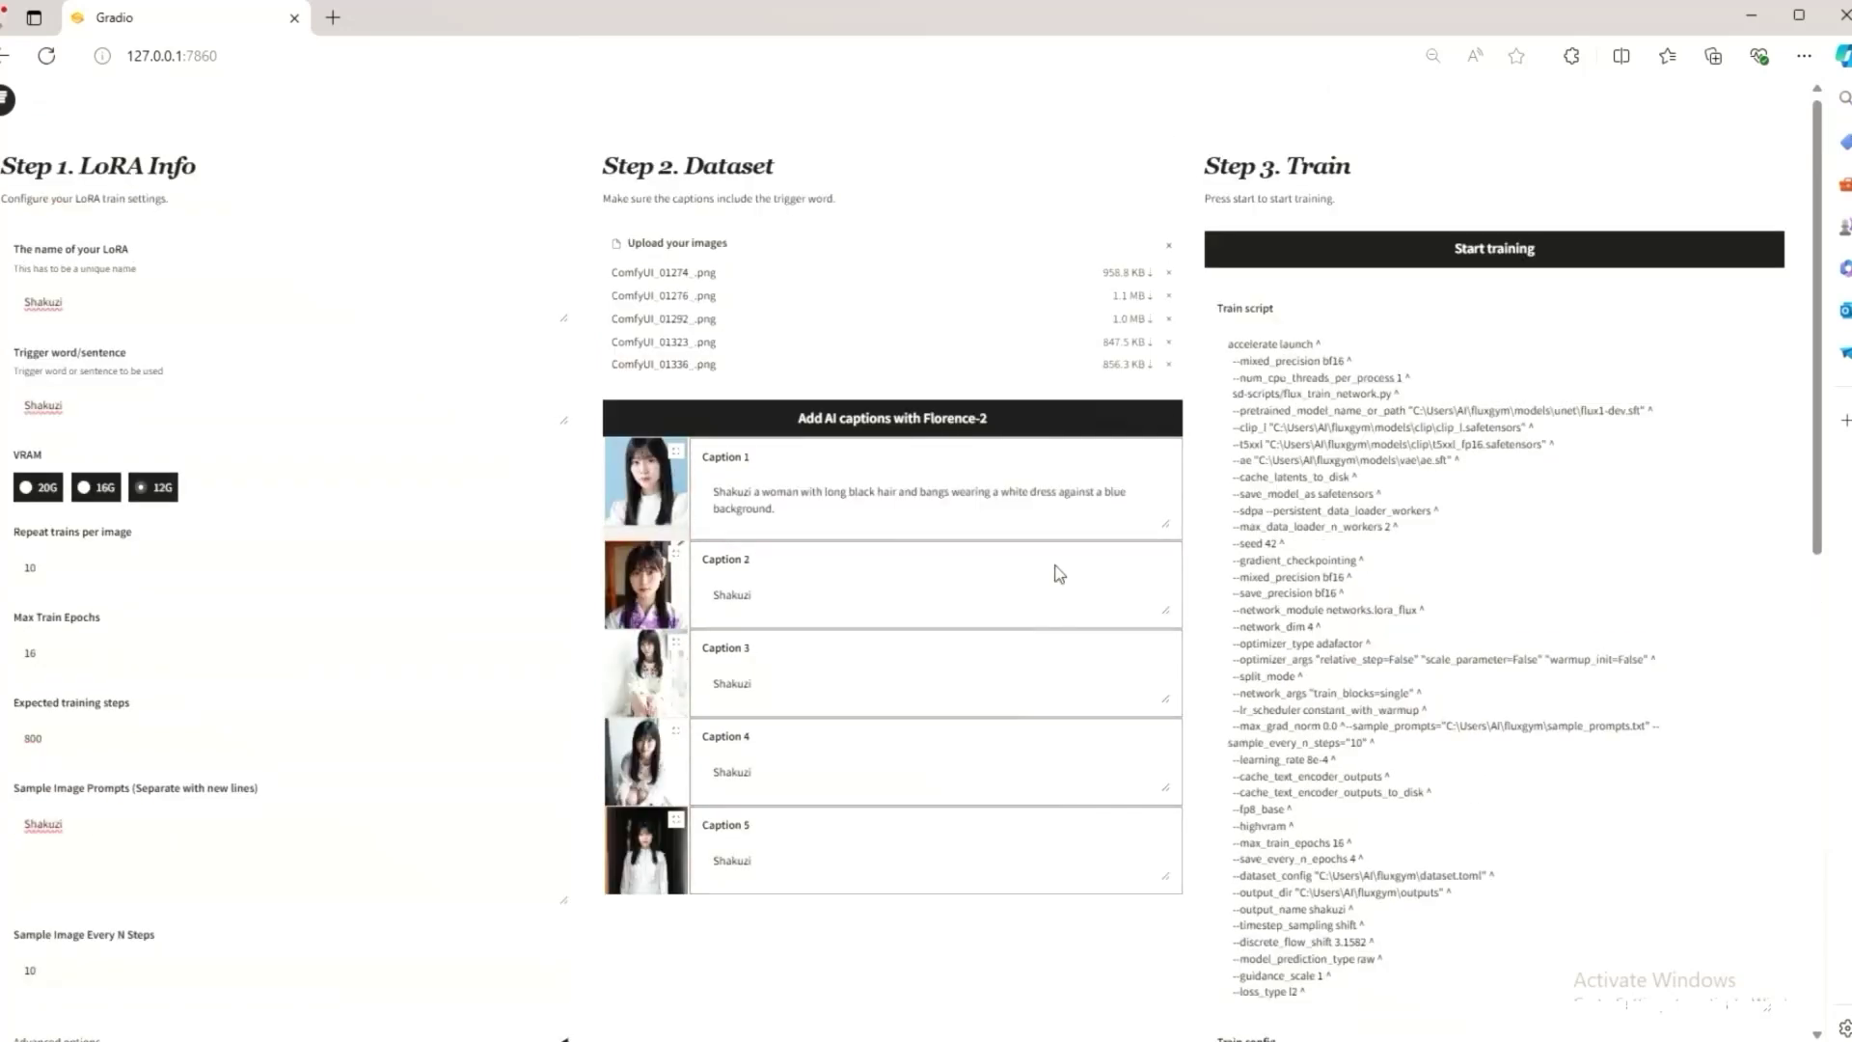
- Start the LoRA training and examine the training log
click(1483, 252)
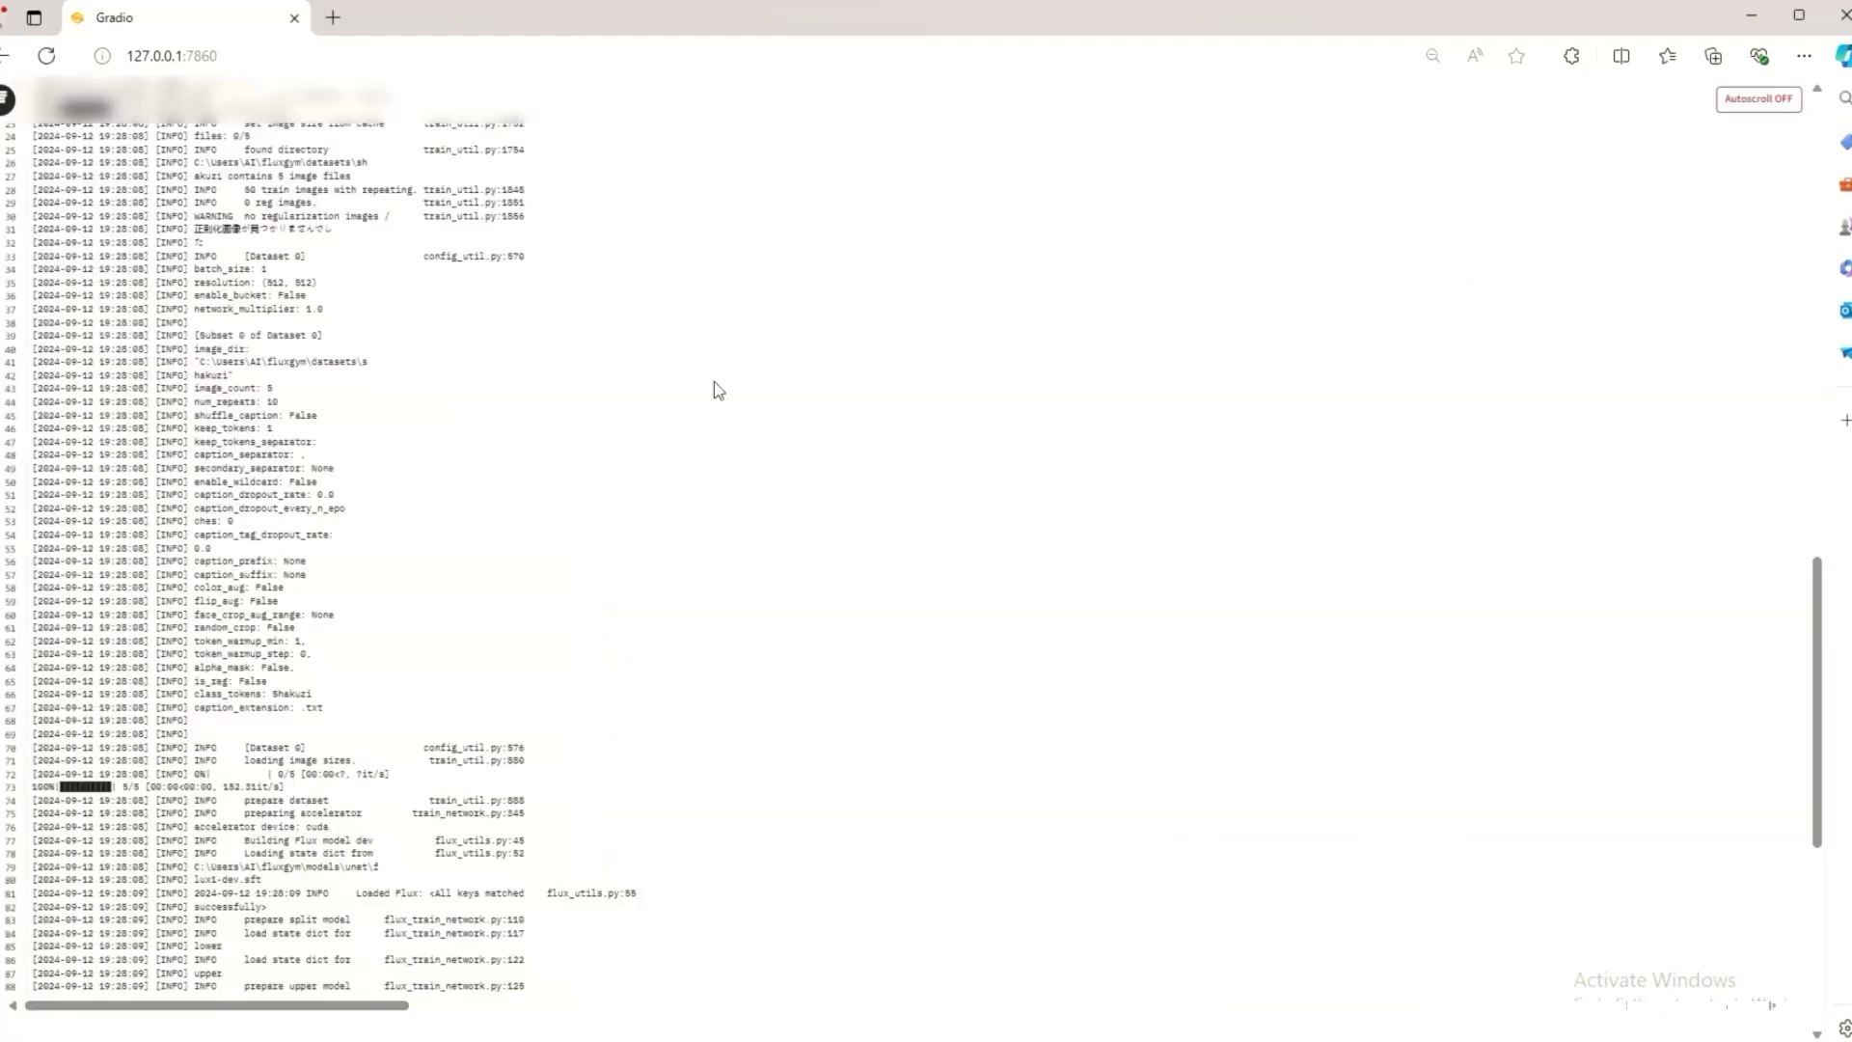
scroll(1780, 564, up, 20)
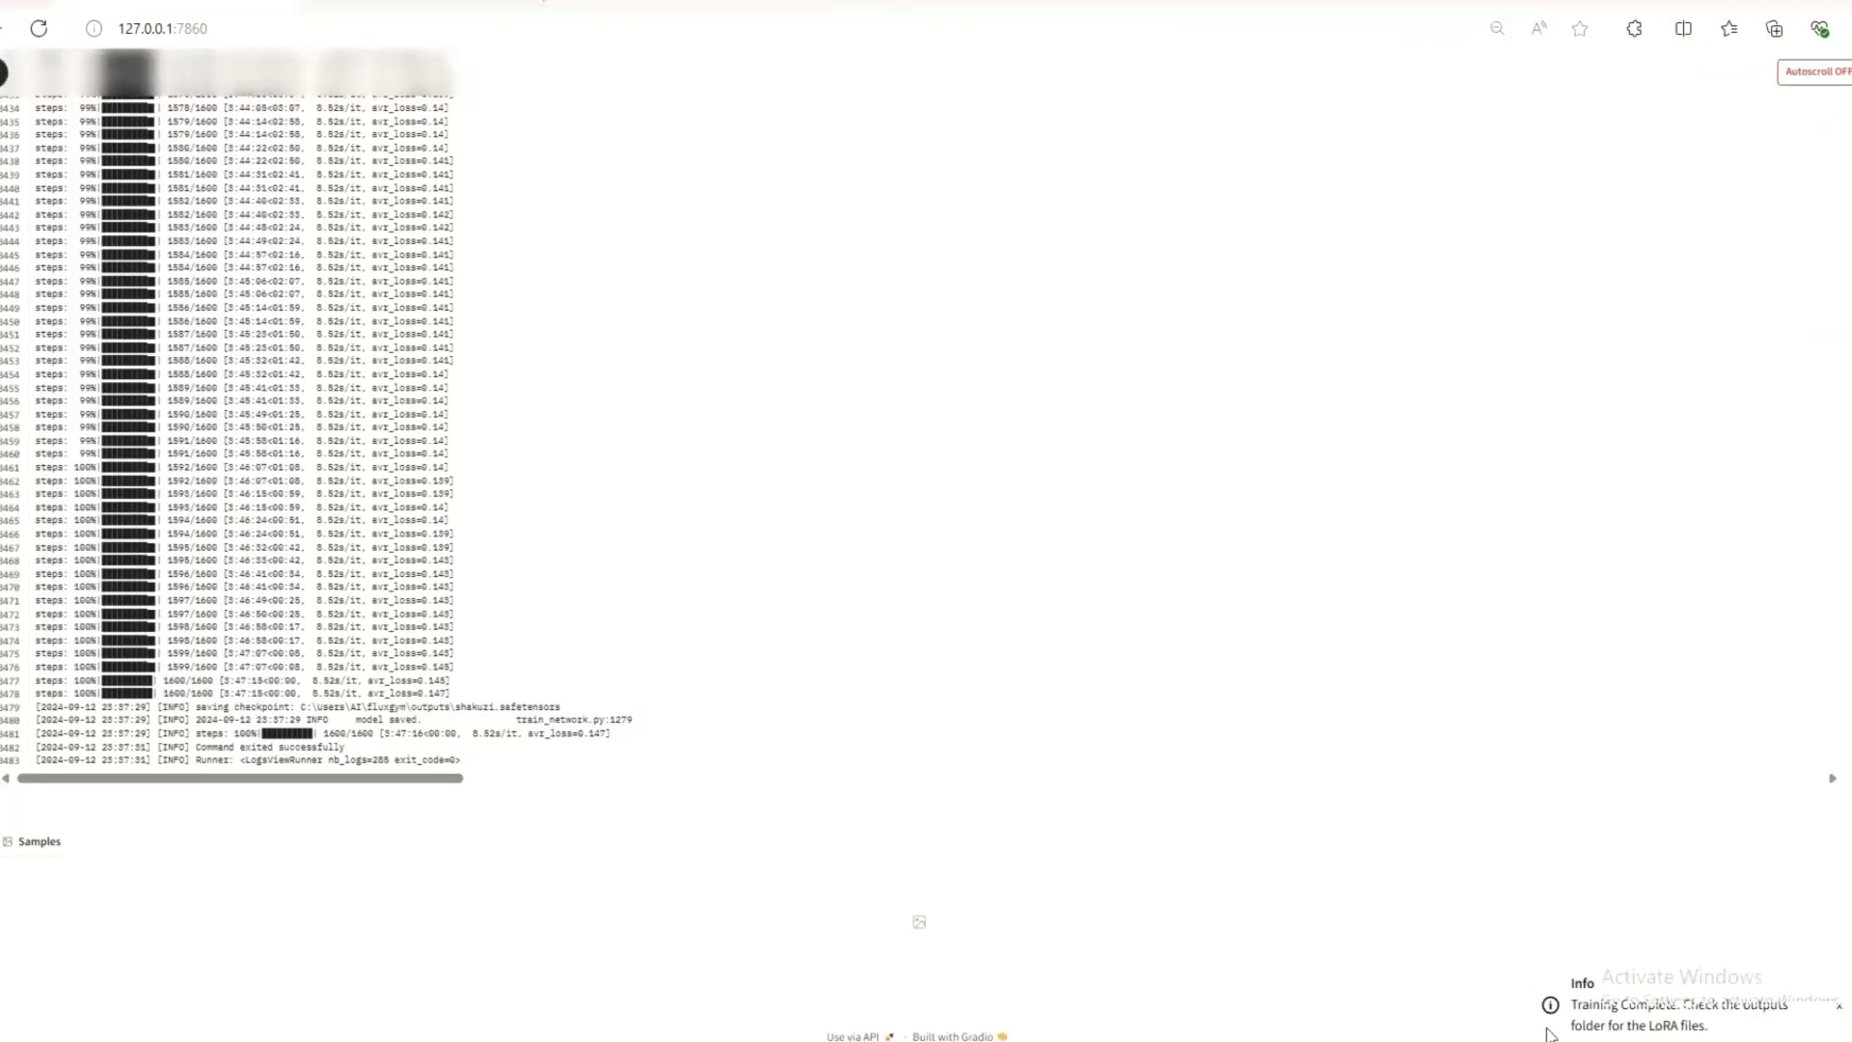
click(1467, 969)
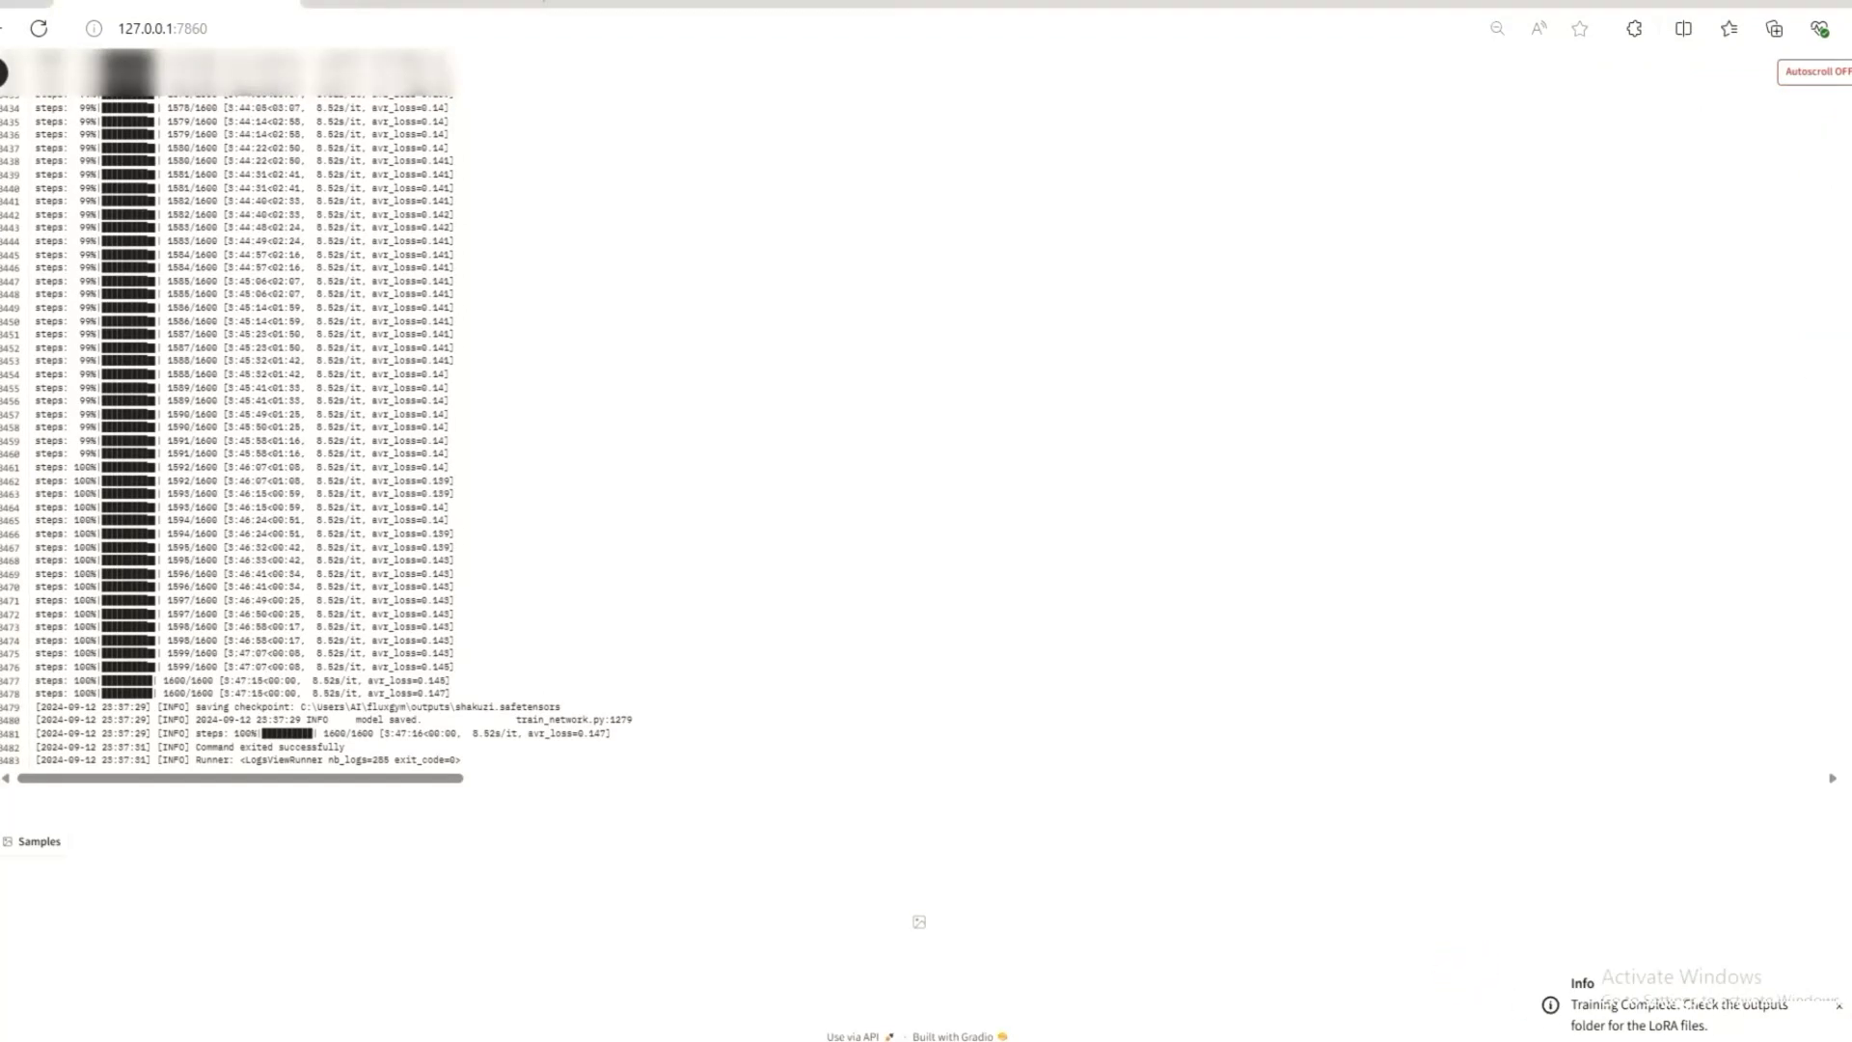
click(1566, 1038)
click(1546, 1025)
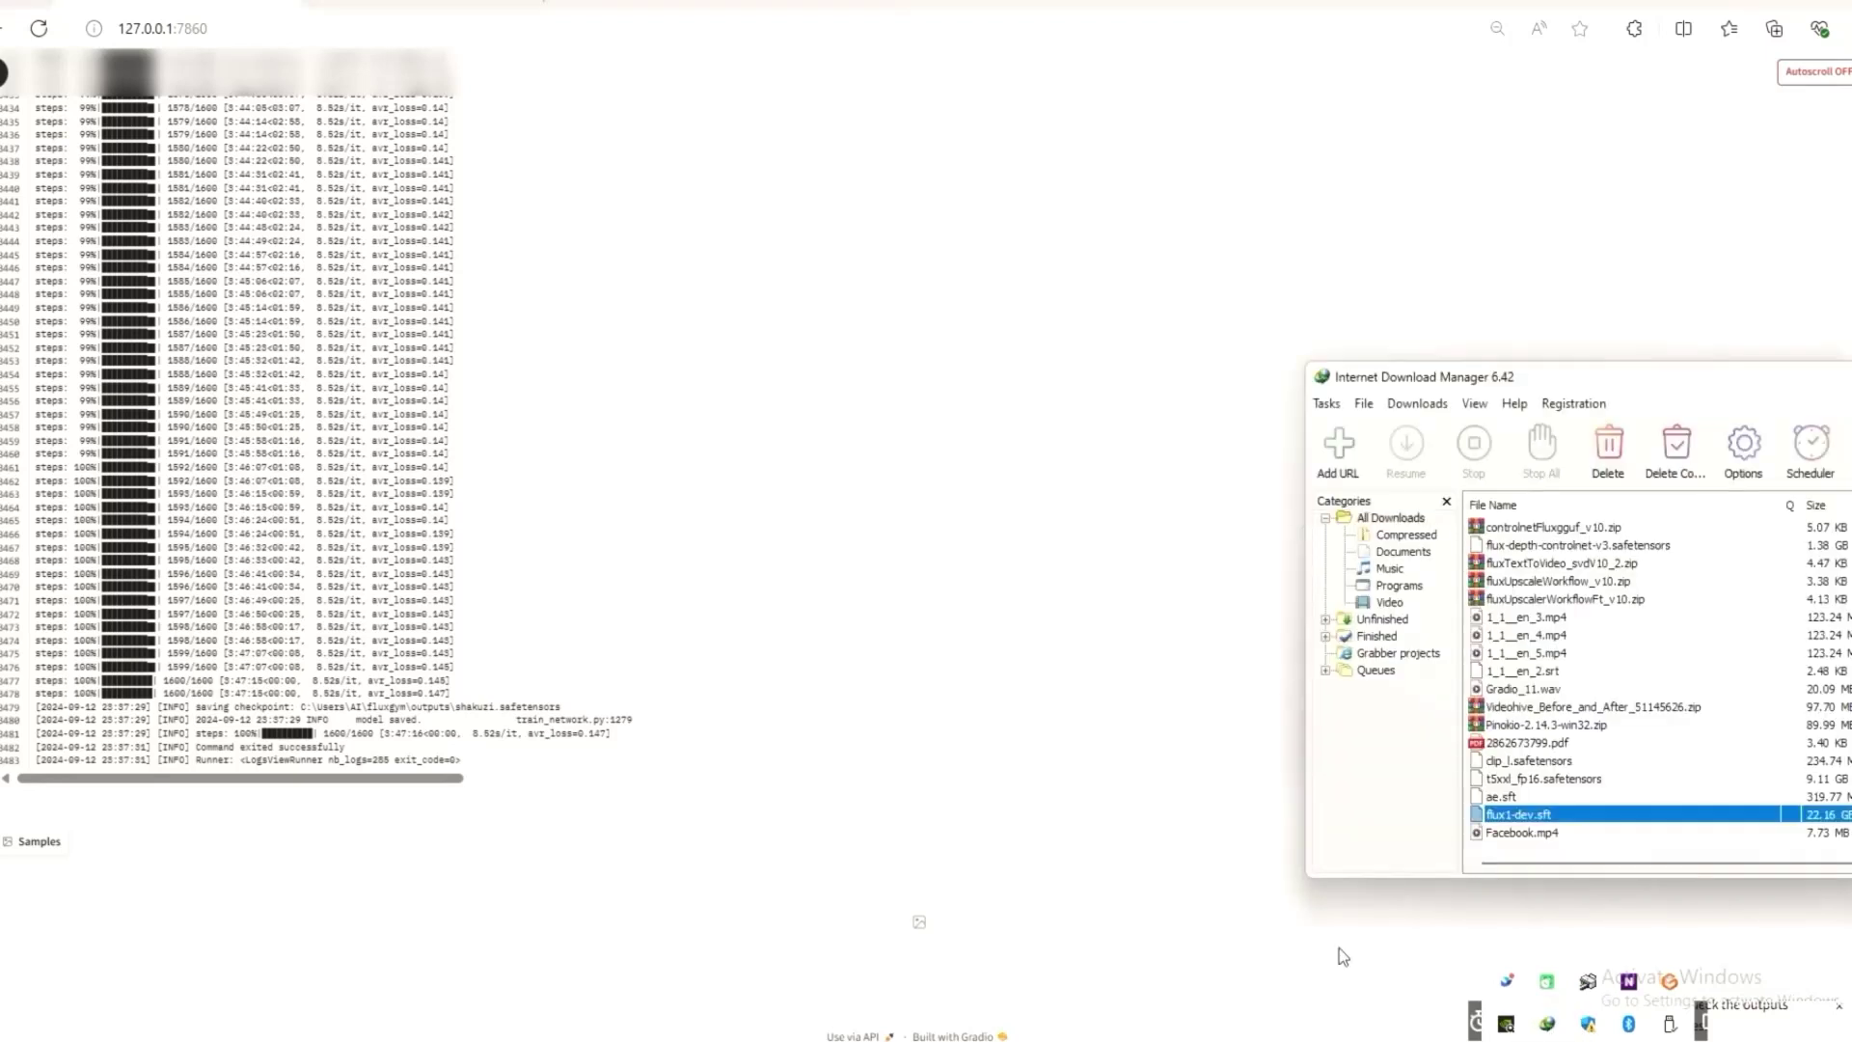
click(1338, 949)
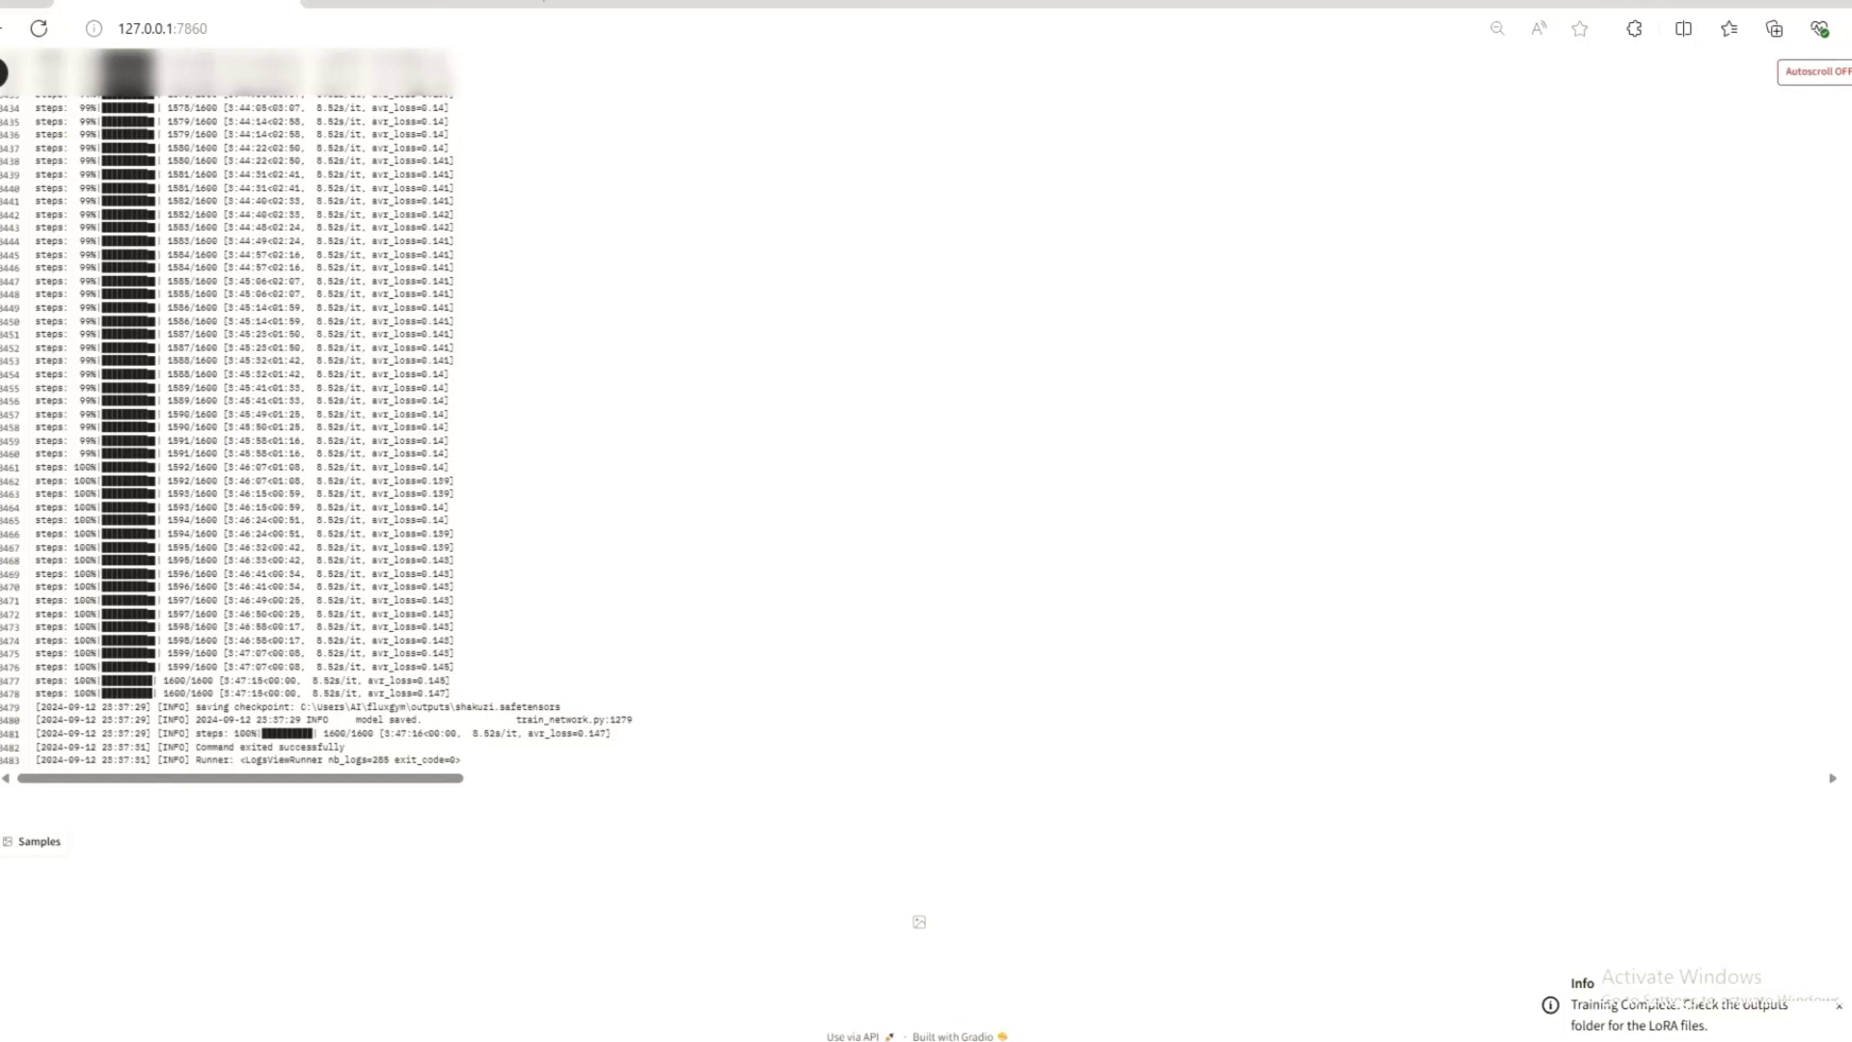
- In File Explorer, open the fluxgym outputs folder and copy the trained shakuzi.safetensors file
click(1092, 1039)
click(653, 104)
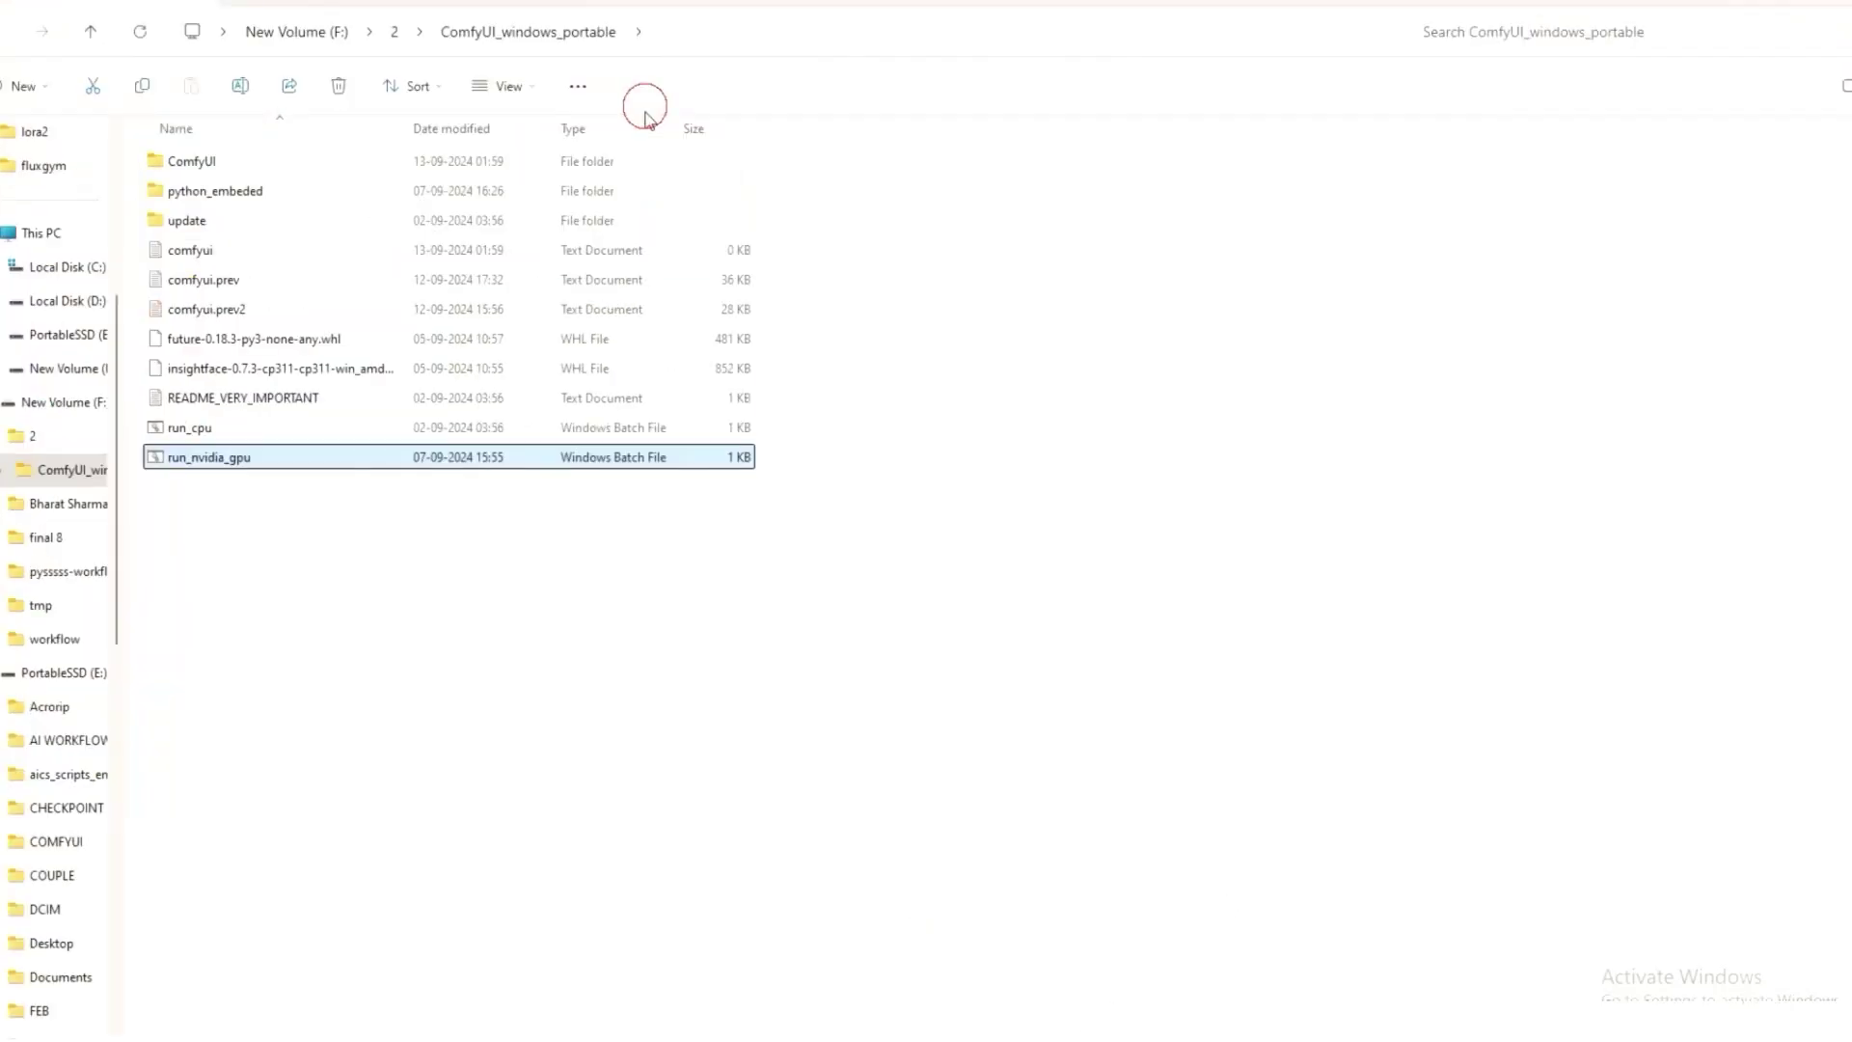
click(46, 167)
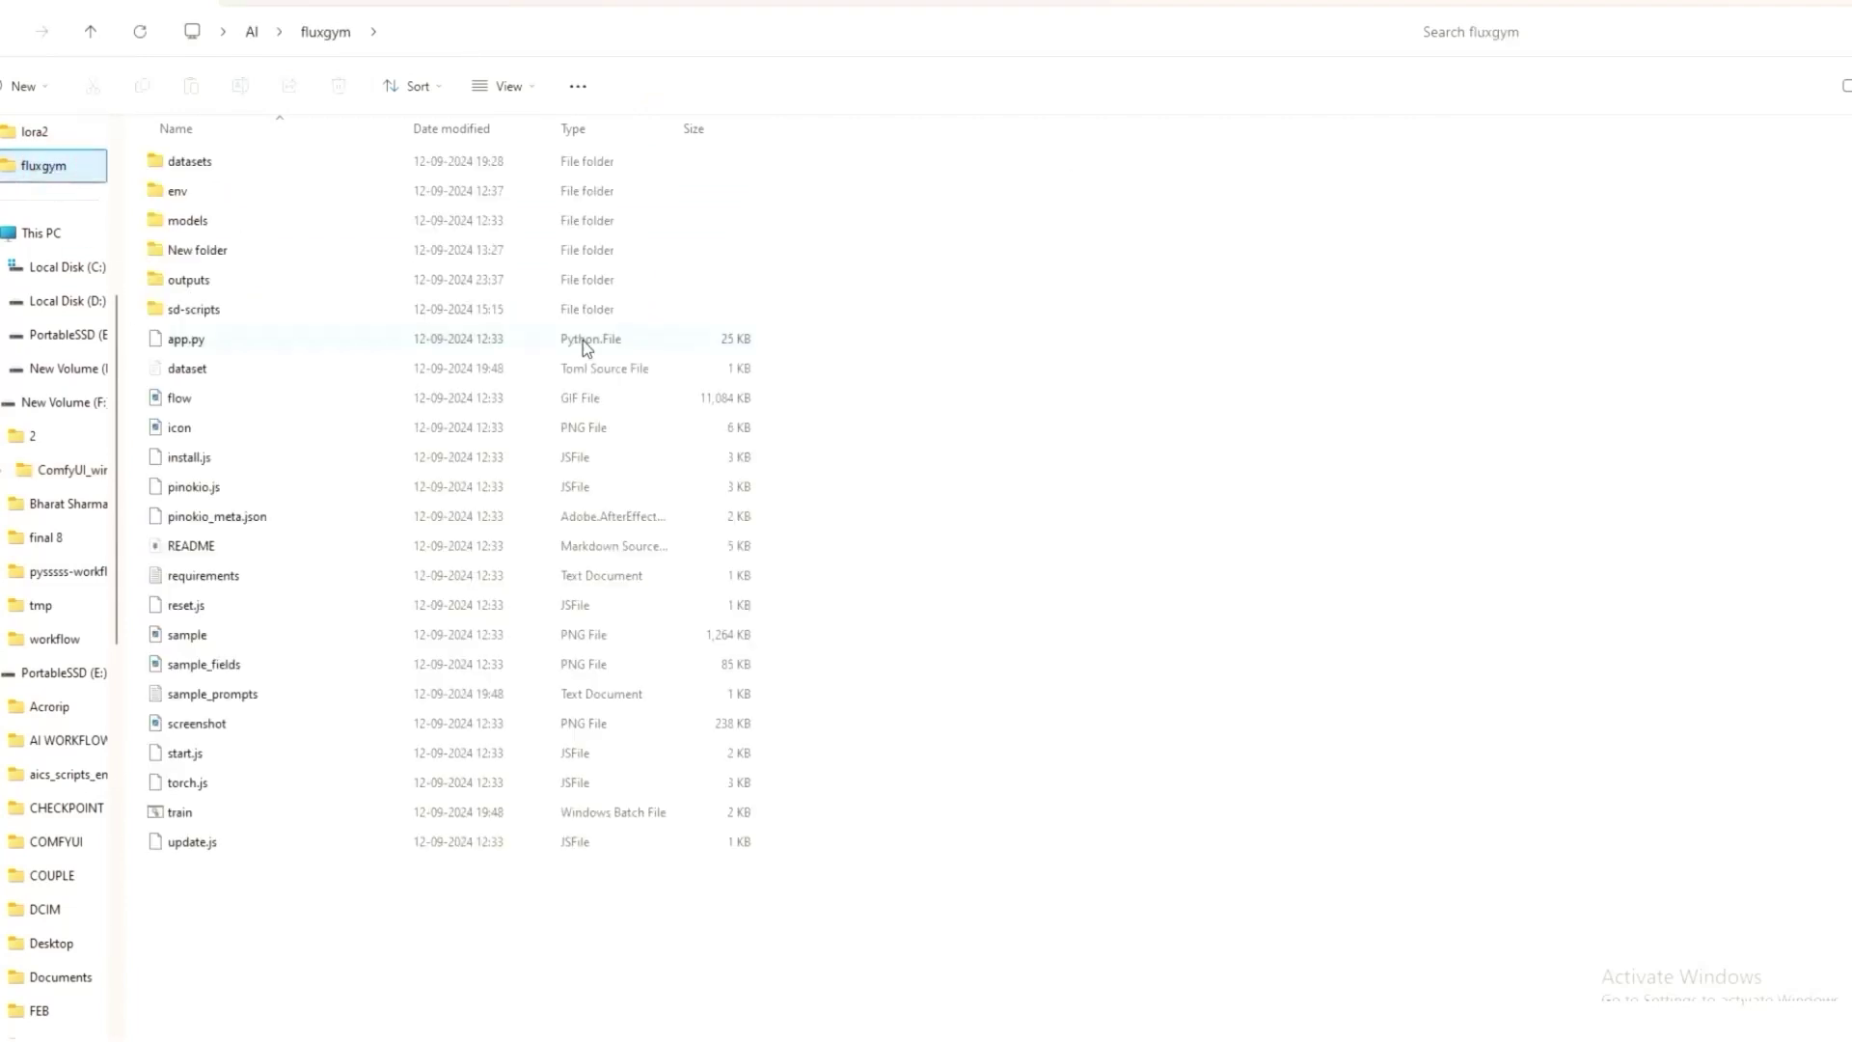
double_click(218, 282)
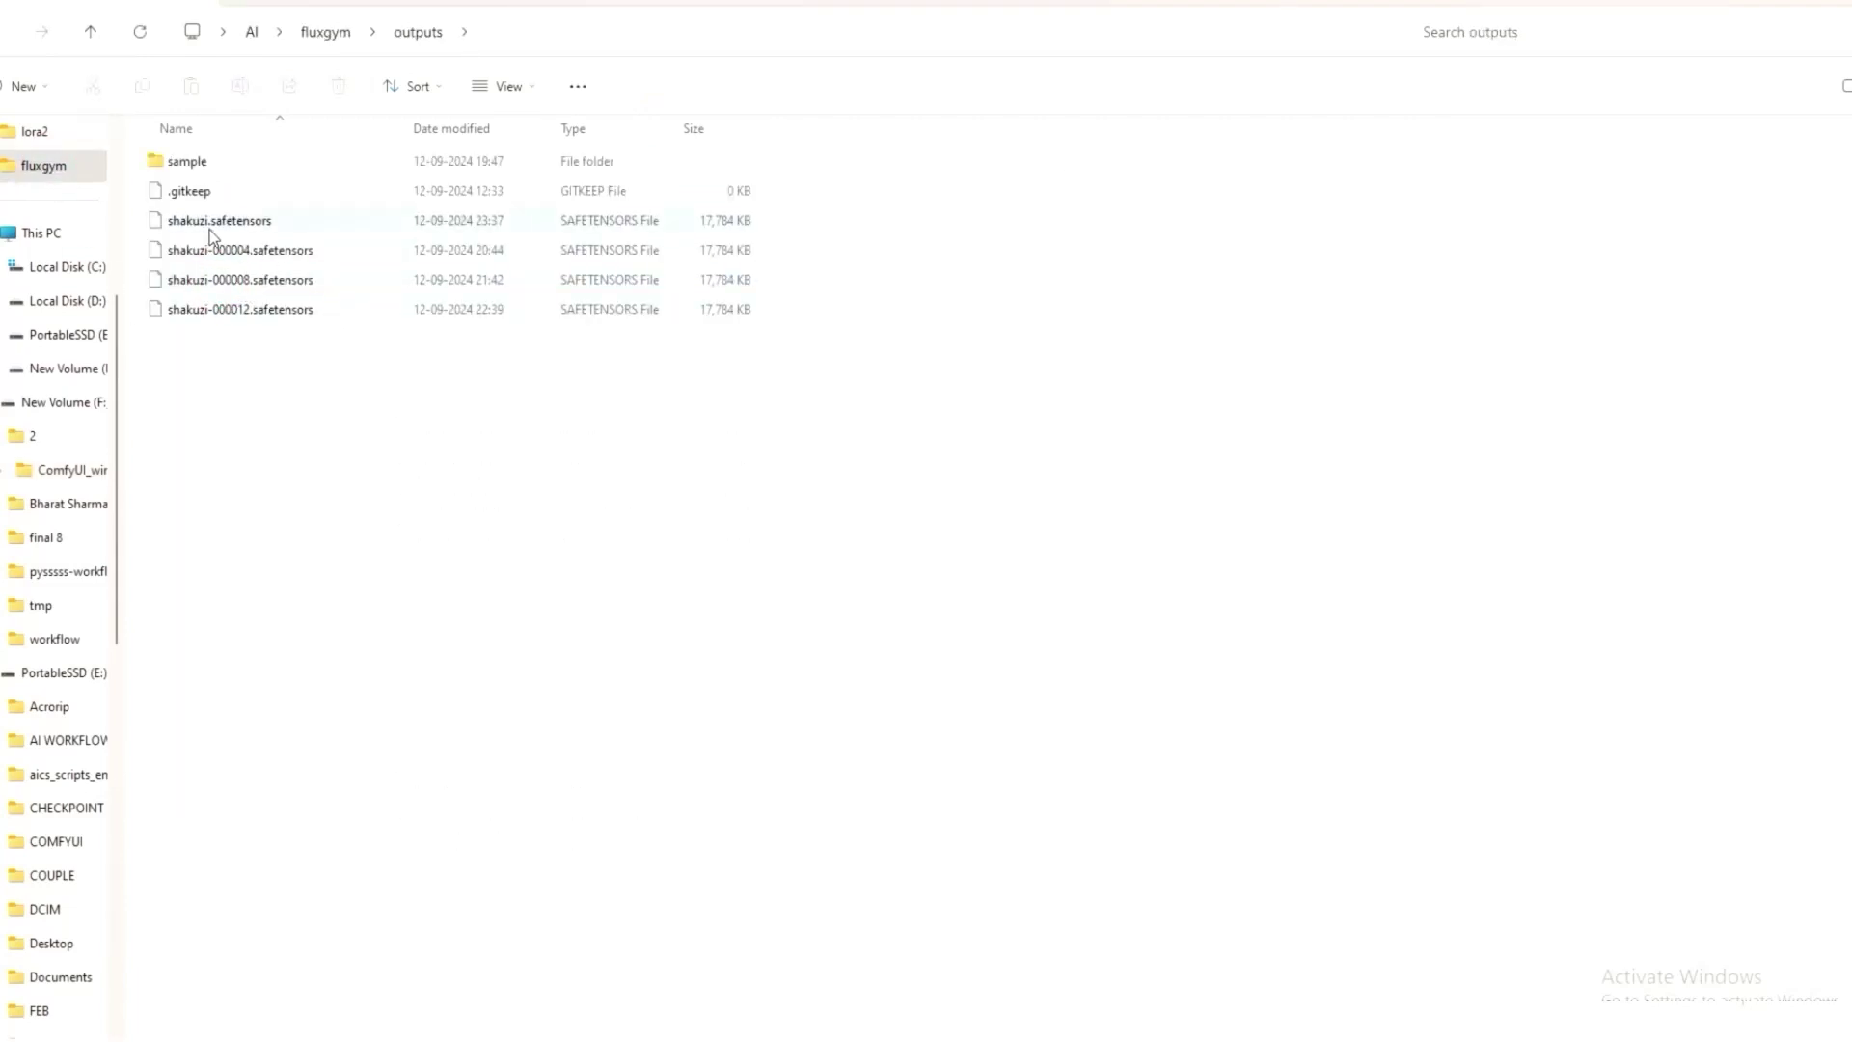
click(226, 224)
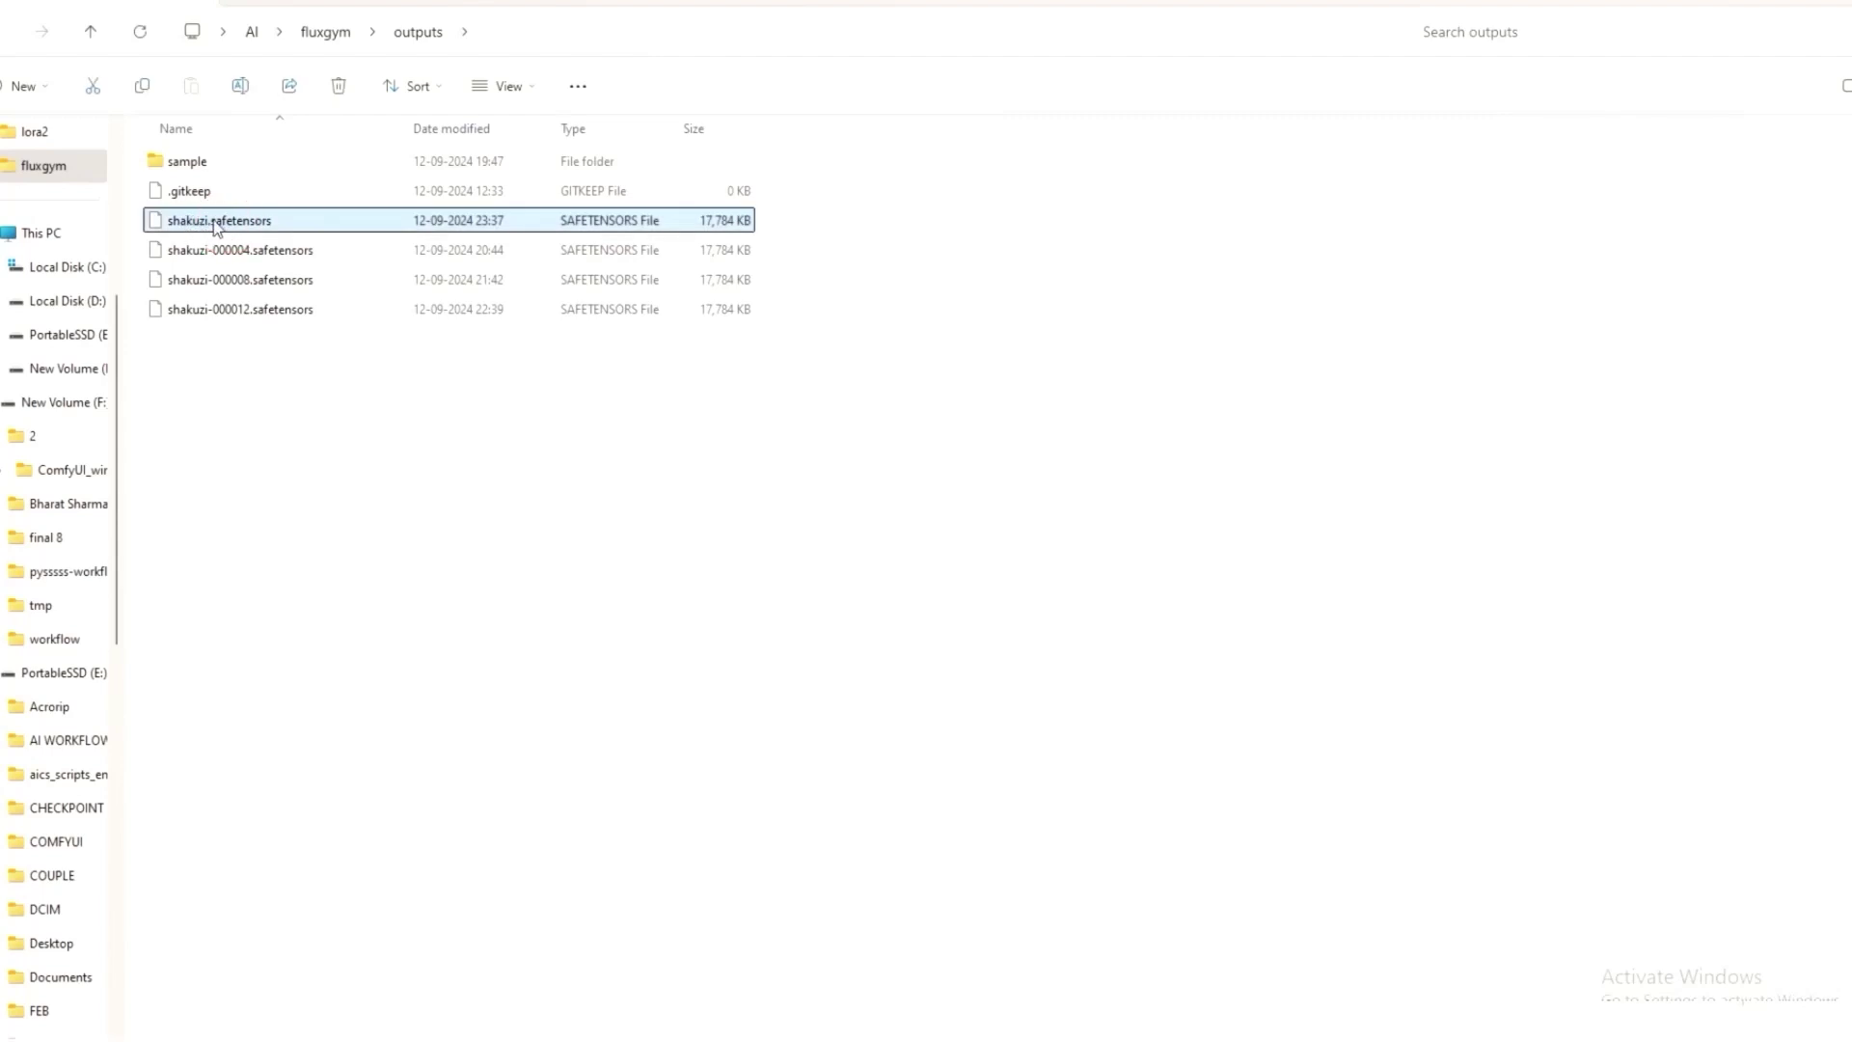
right_click(215, 225)
click(276, 251)
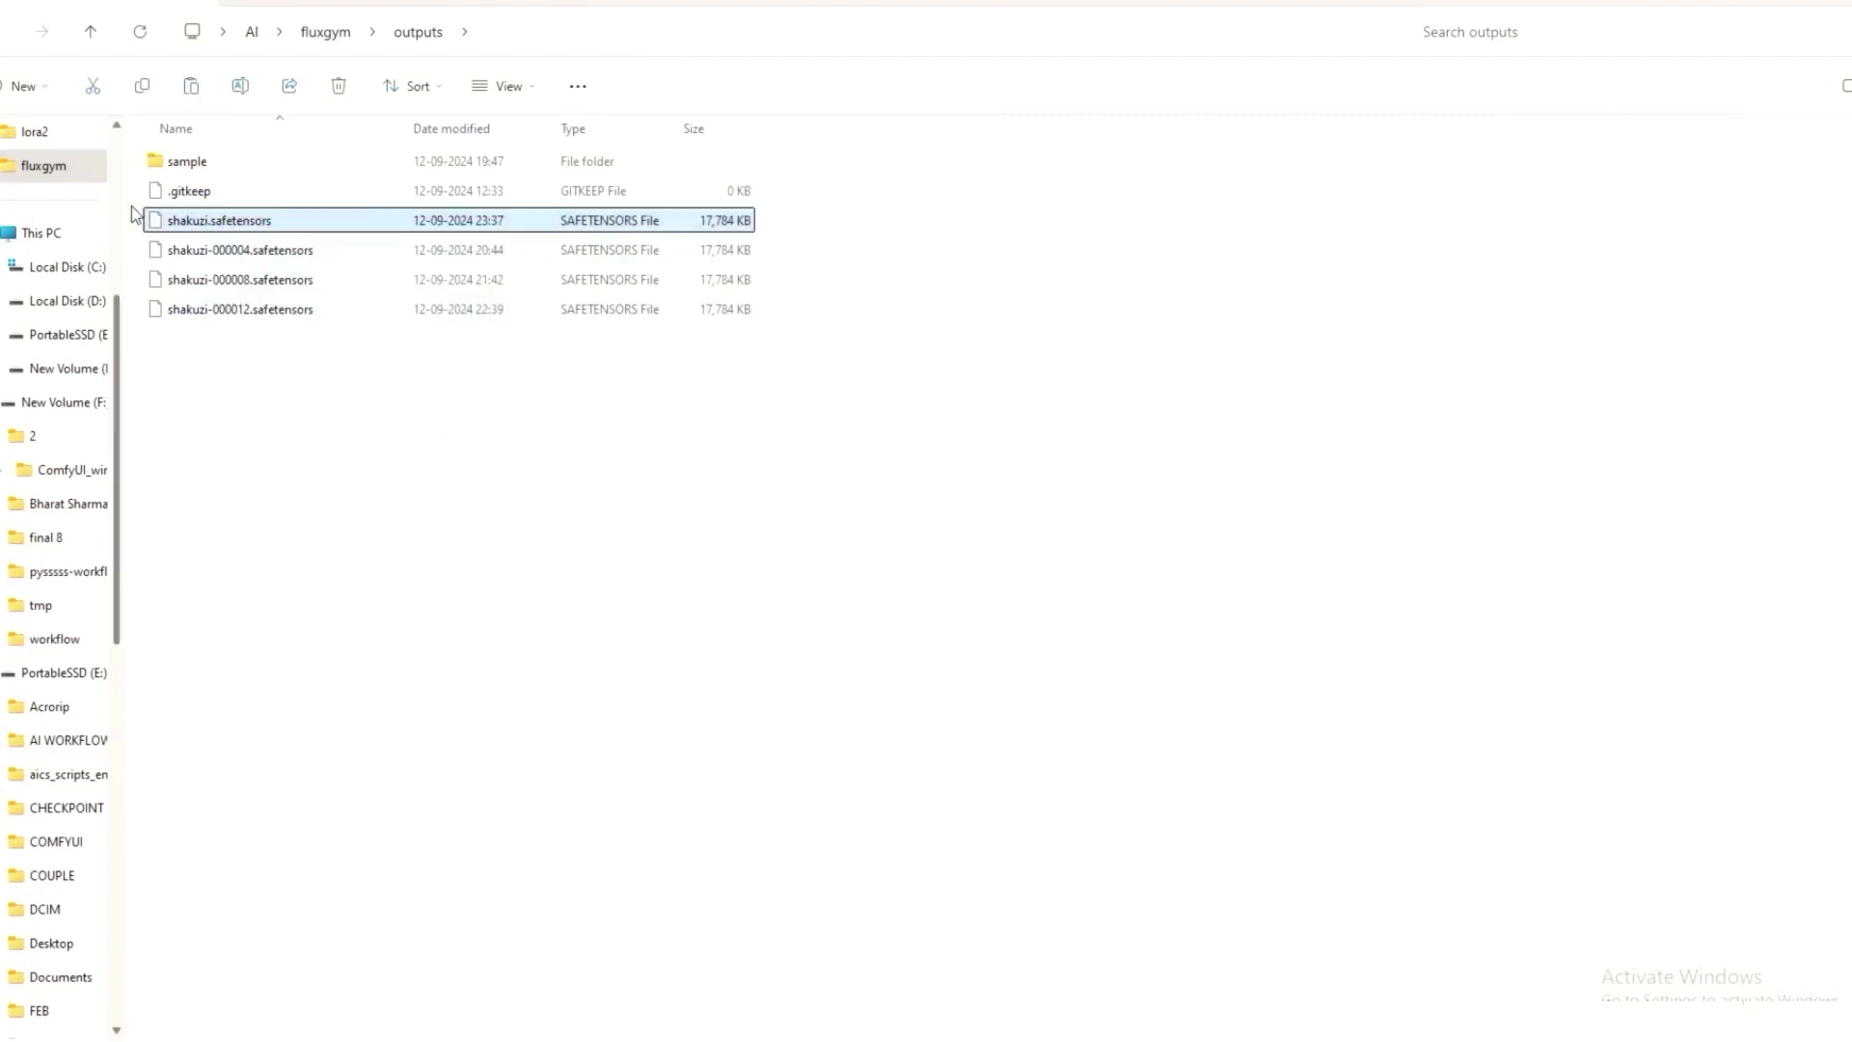
- Go to the ComfyUI_windows_portable installation and open the myloras folder inside ComfyUI's models\loras folder
click(224, 31)
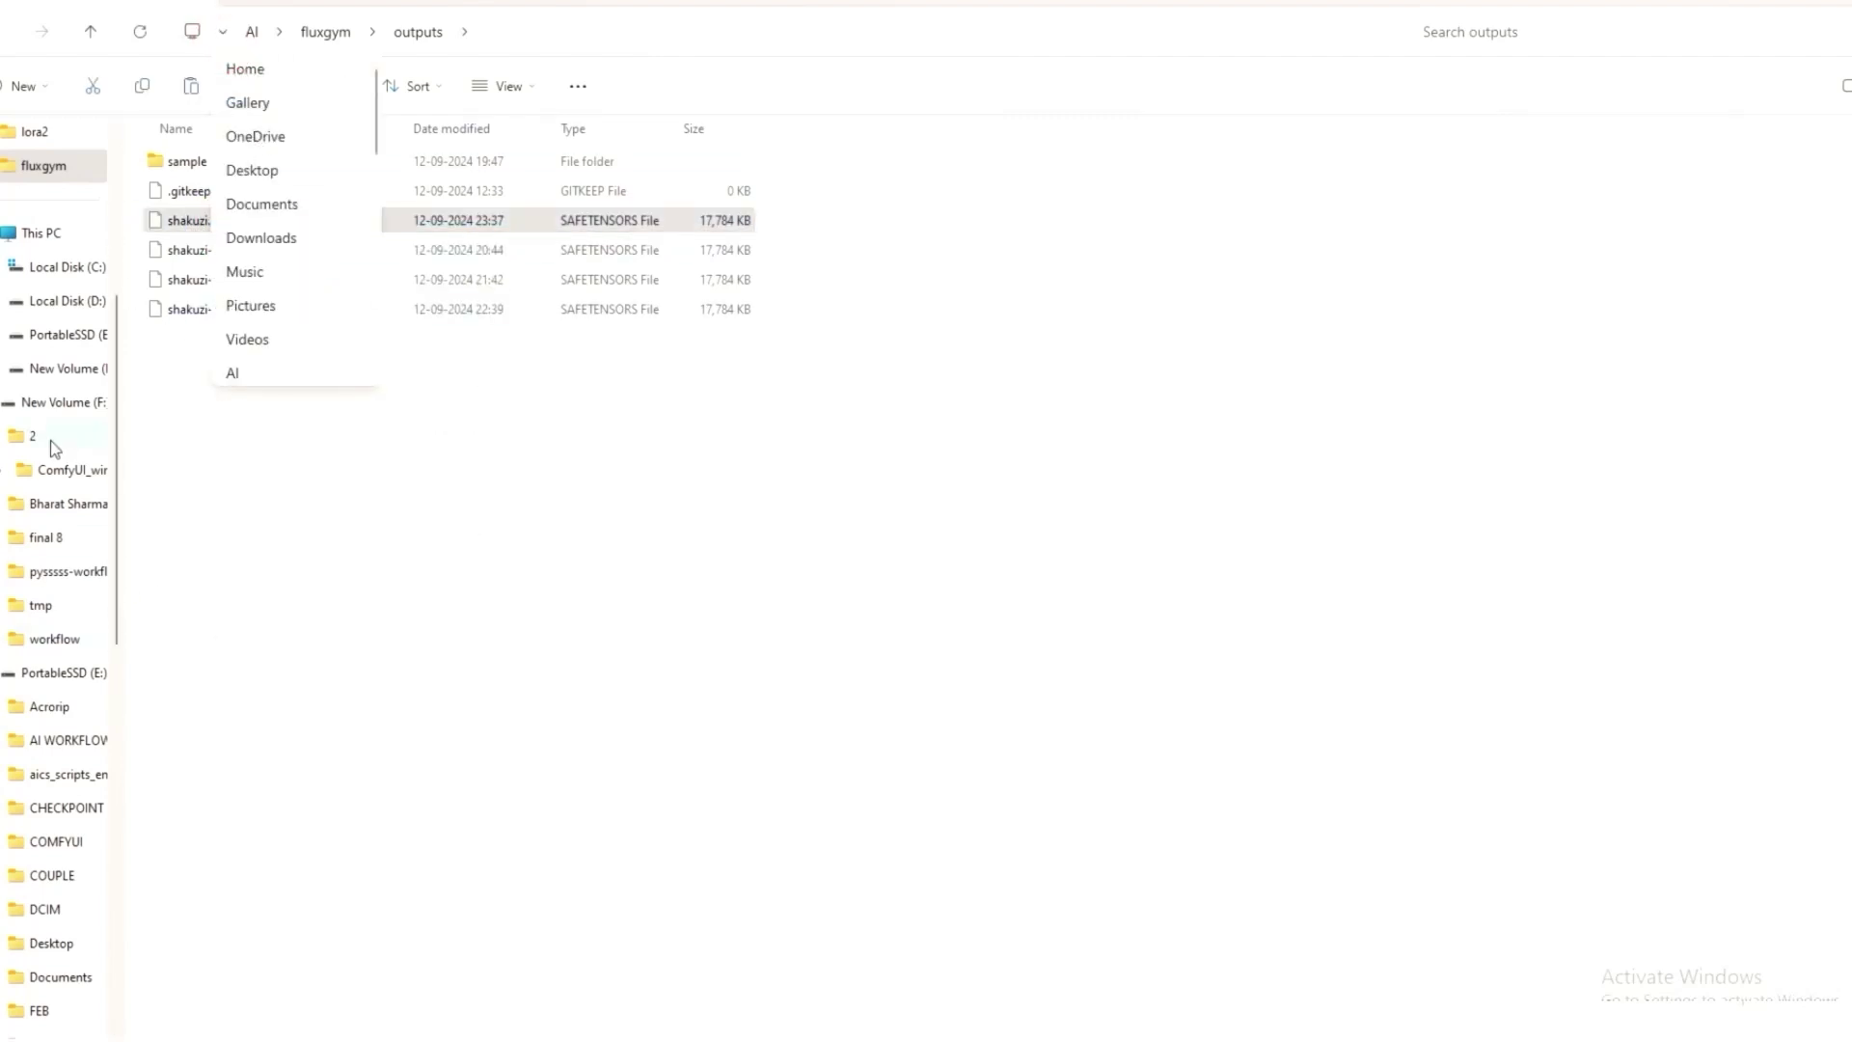
click(54, 441)
double_click(259, 160)
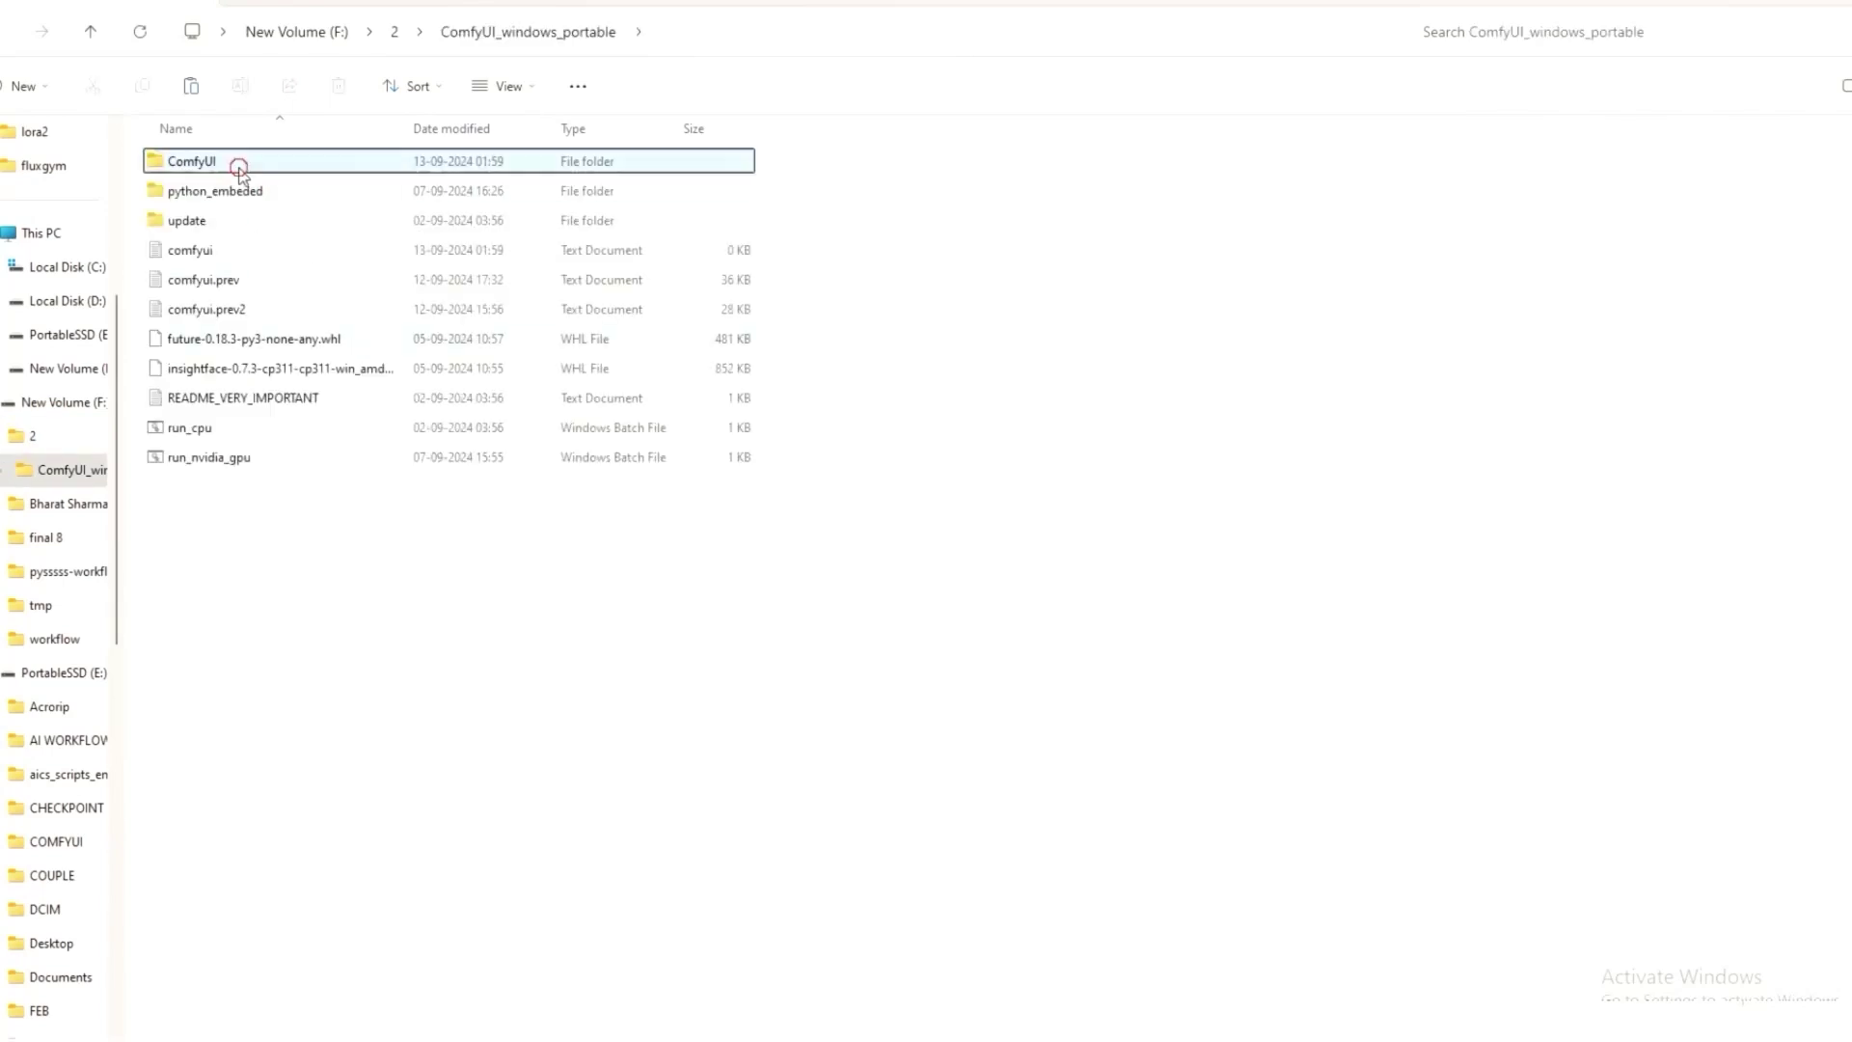
double_click(220, 158)
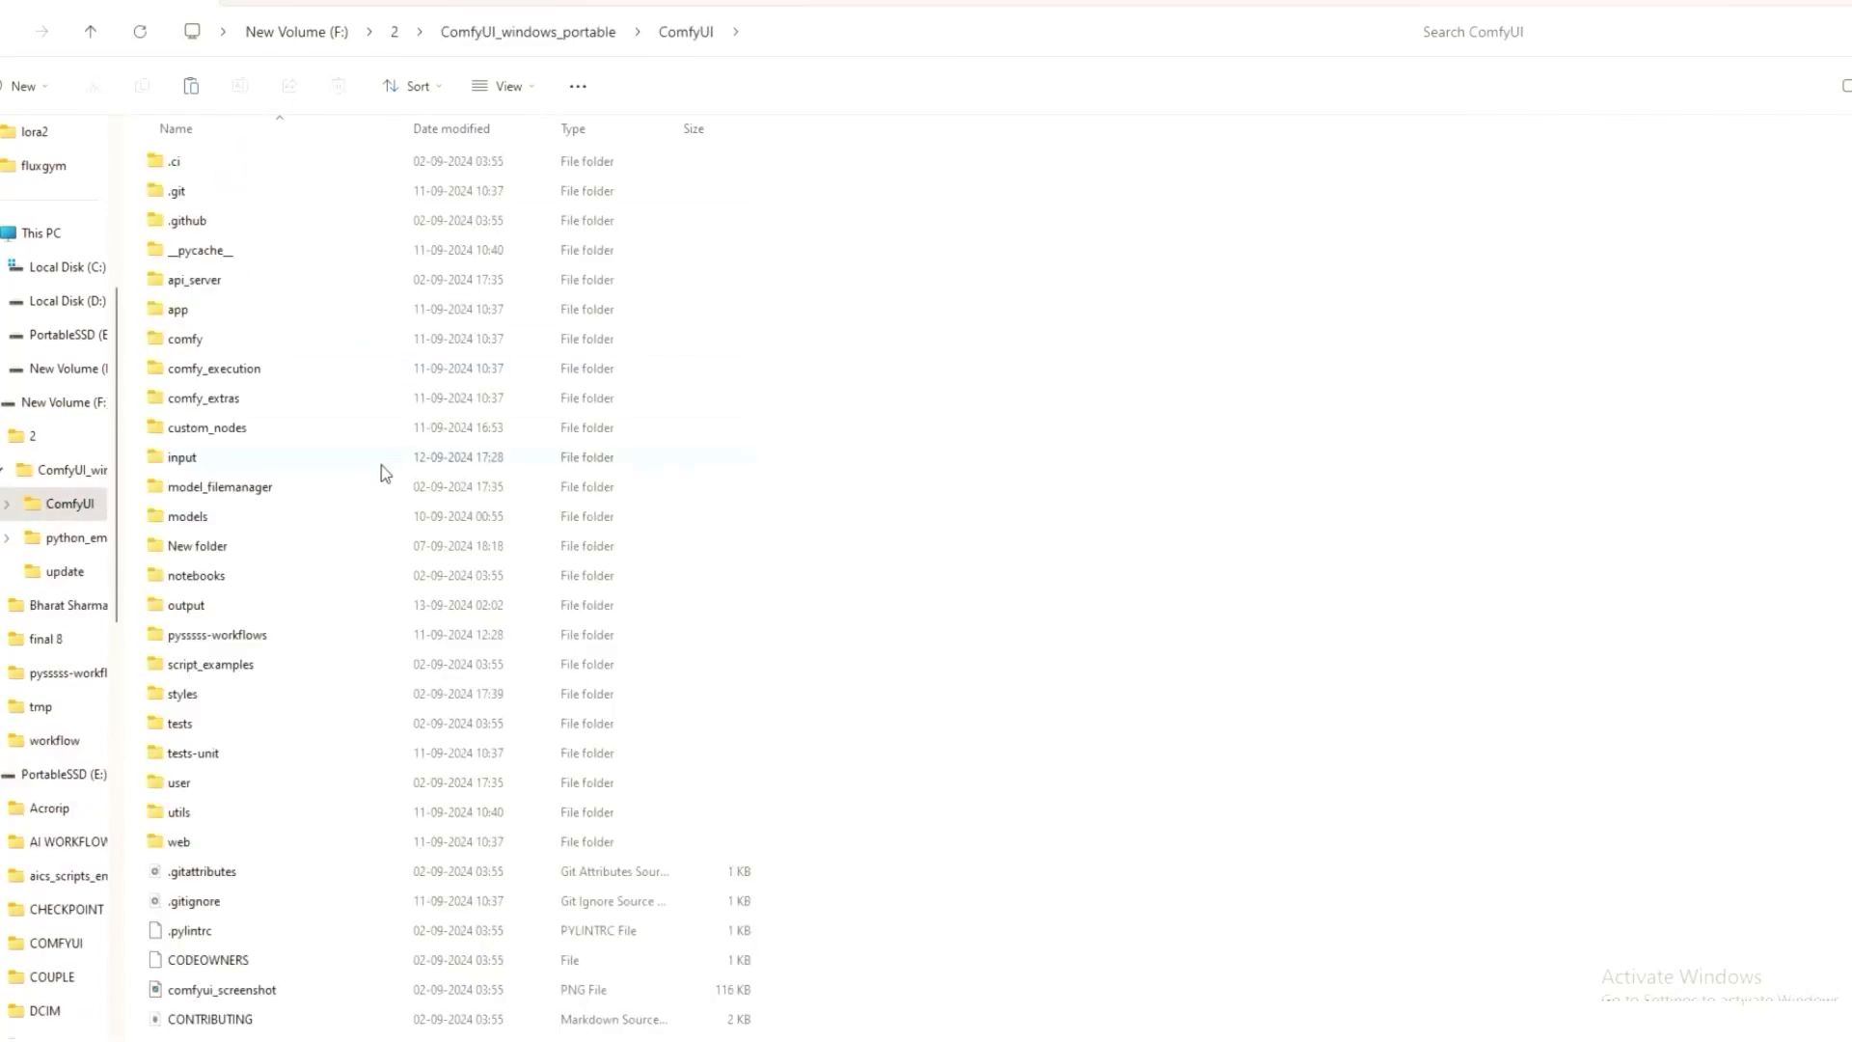
double_click(246, 513)
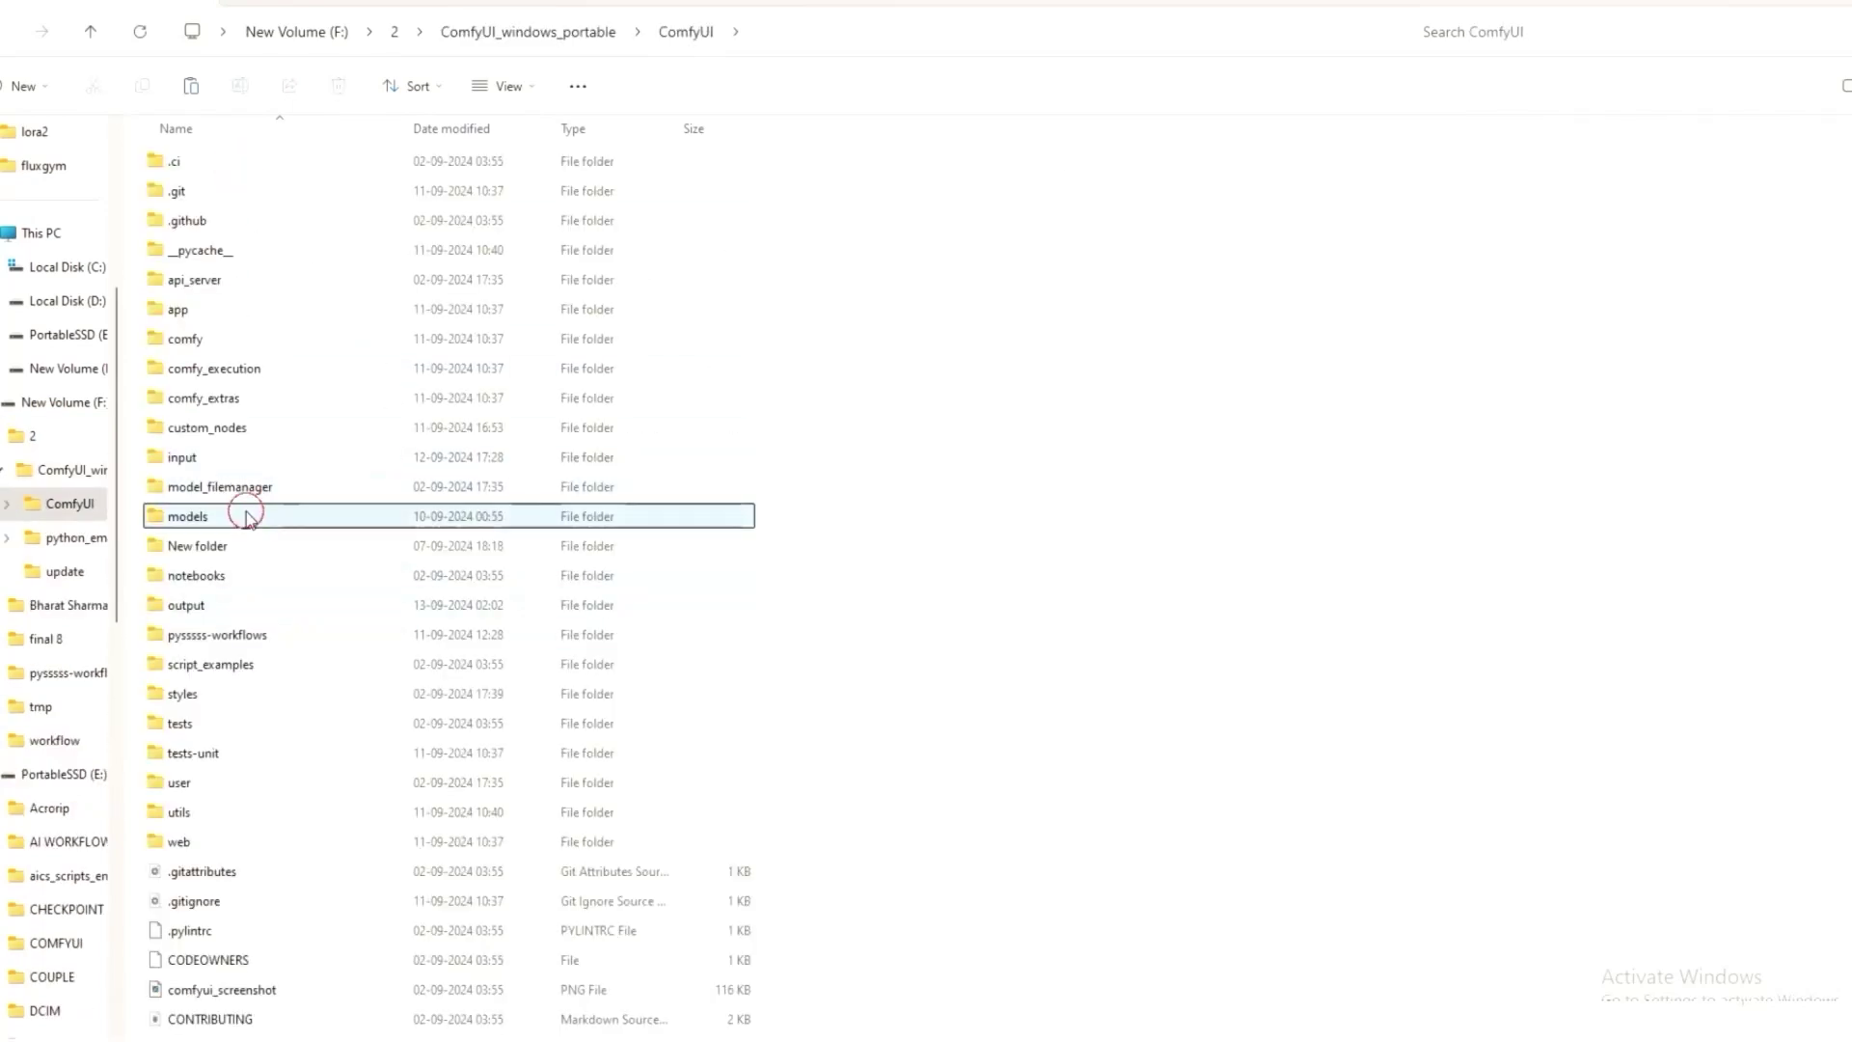
scroll(293, 740, down, 5)
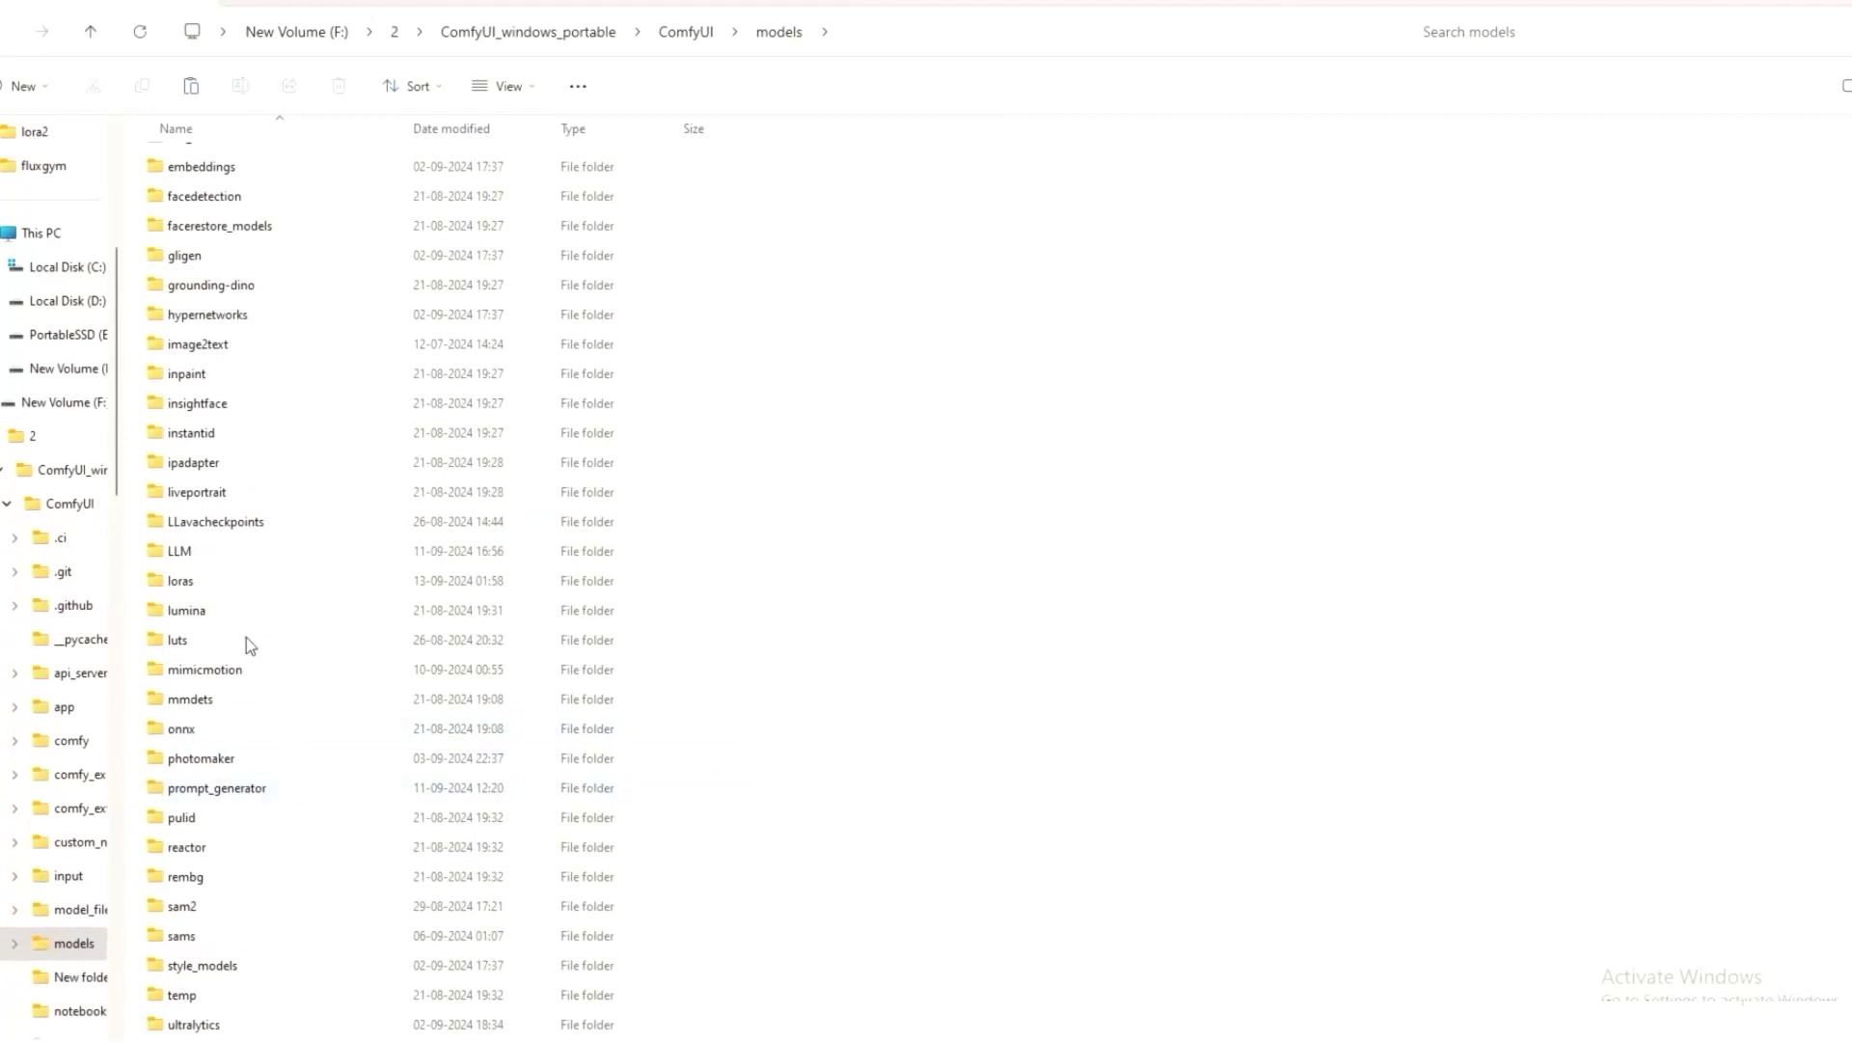
double_click(236, 581)
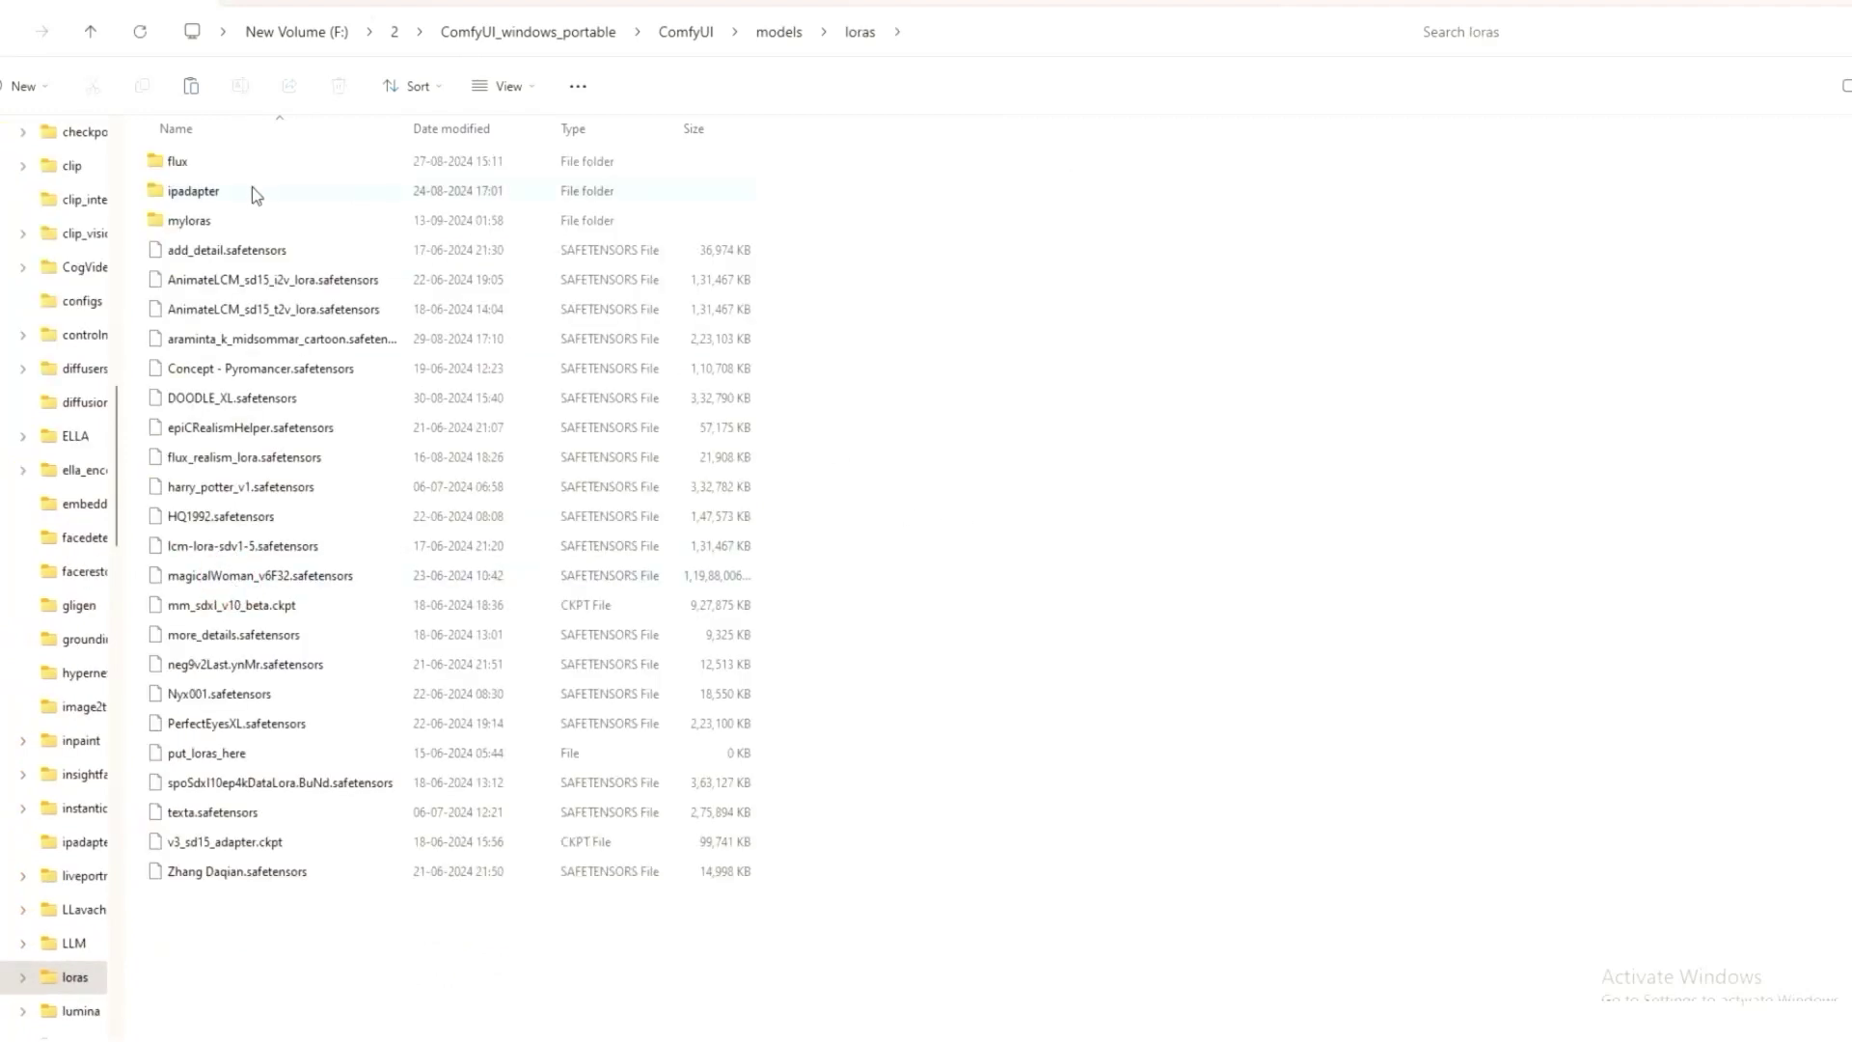
double_click(245, 219)
- Try to paste shakuzi.safetensors into the myloras folder over the existing copy
right_click(348, 266)
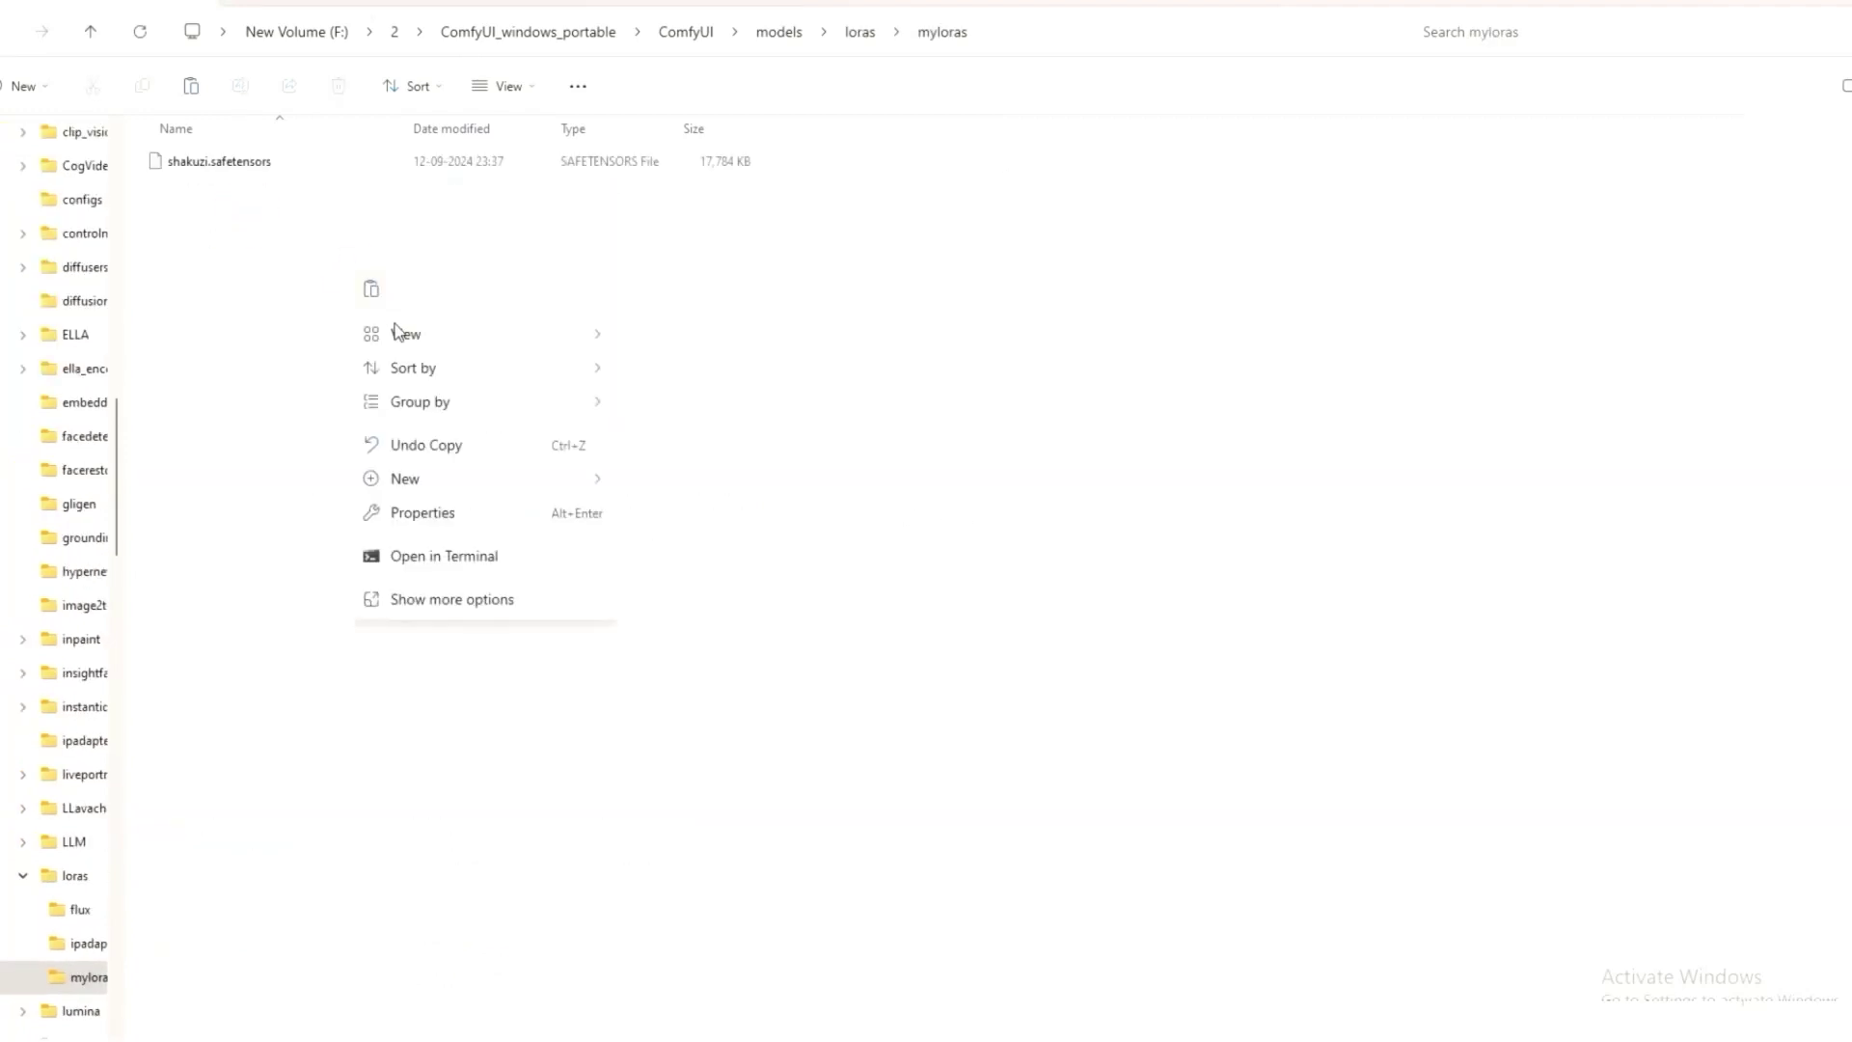
click(372, 286)
click(843, 385)
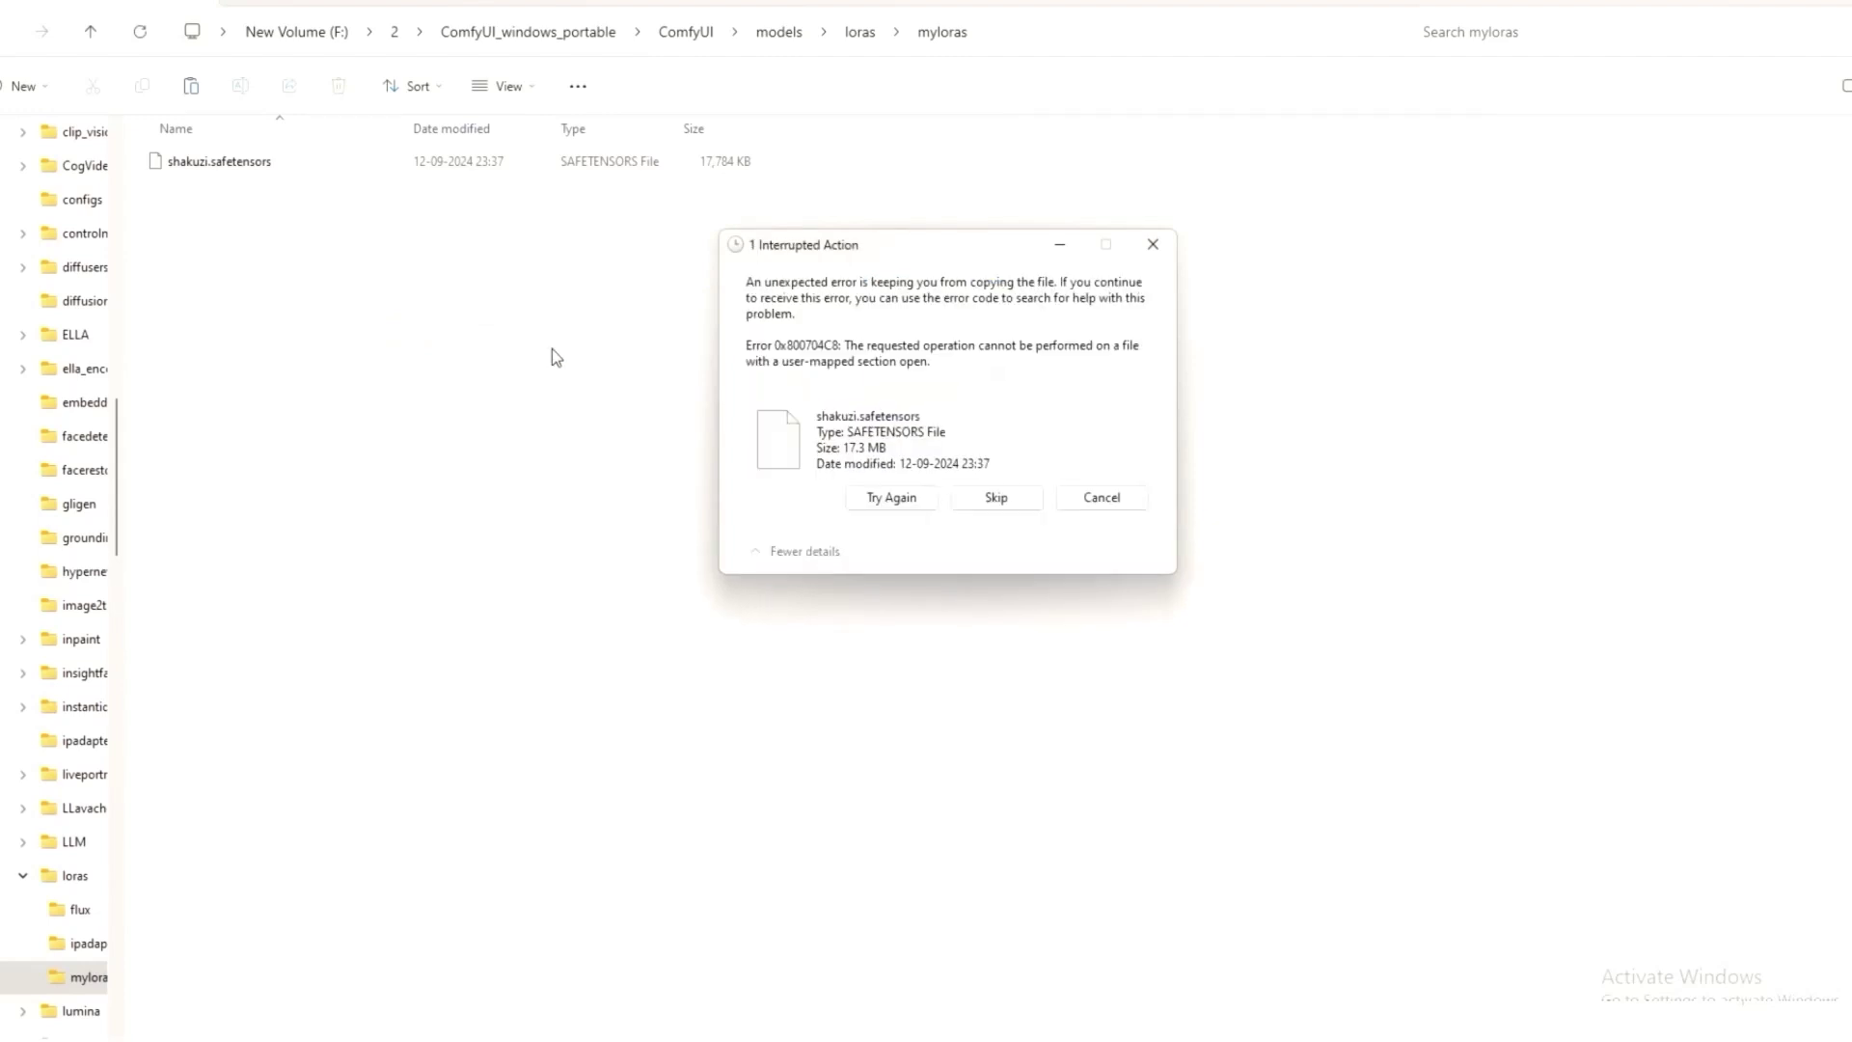
click(880, 497)
click(1152, 245)
- Switch to the ComfyUI page in the browser and reload it
click(1765, 8)
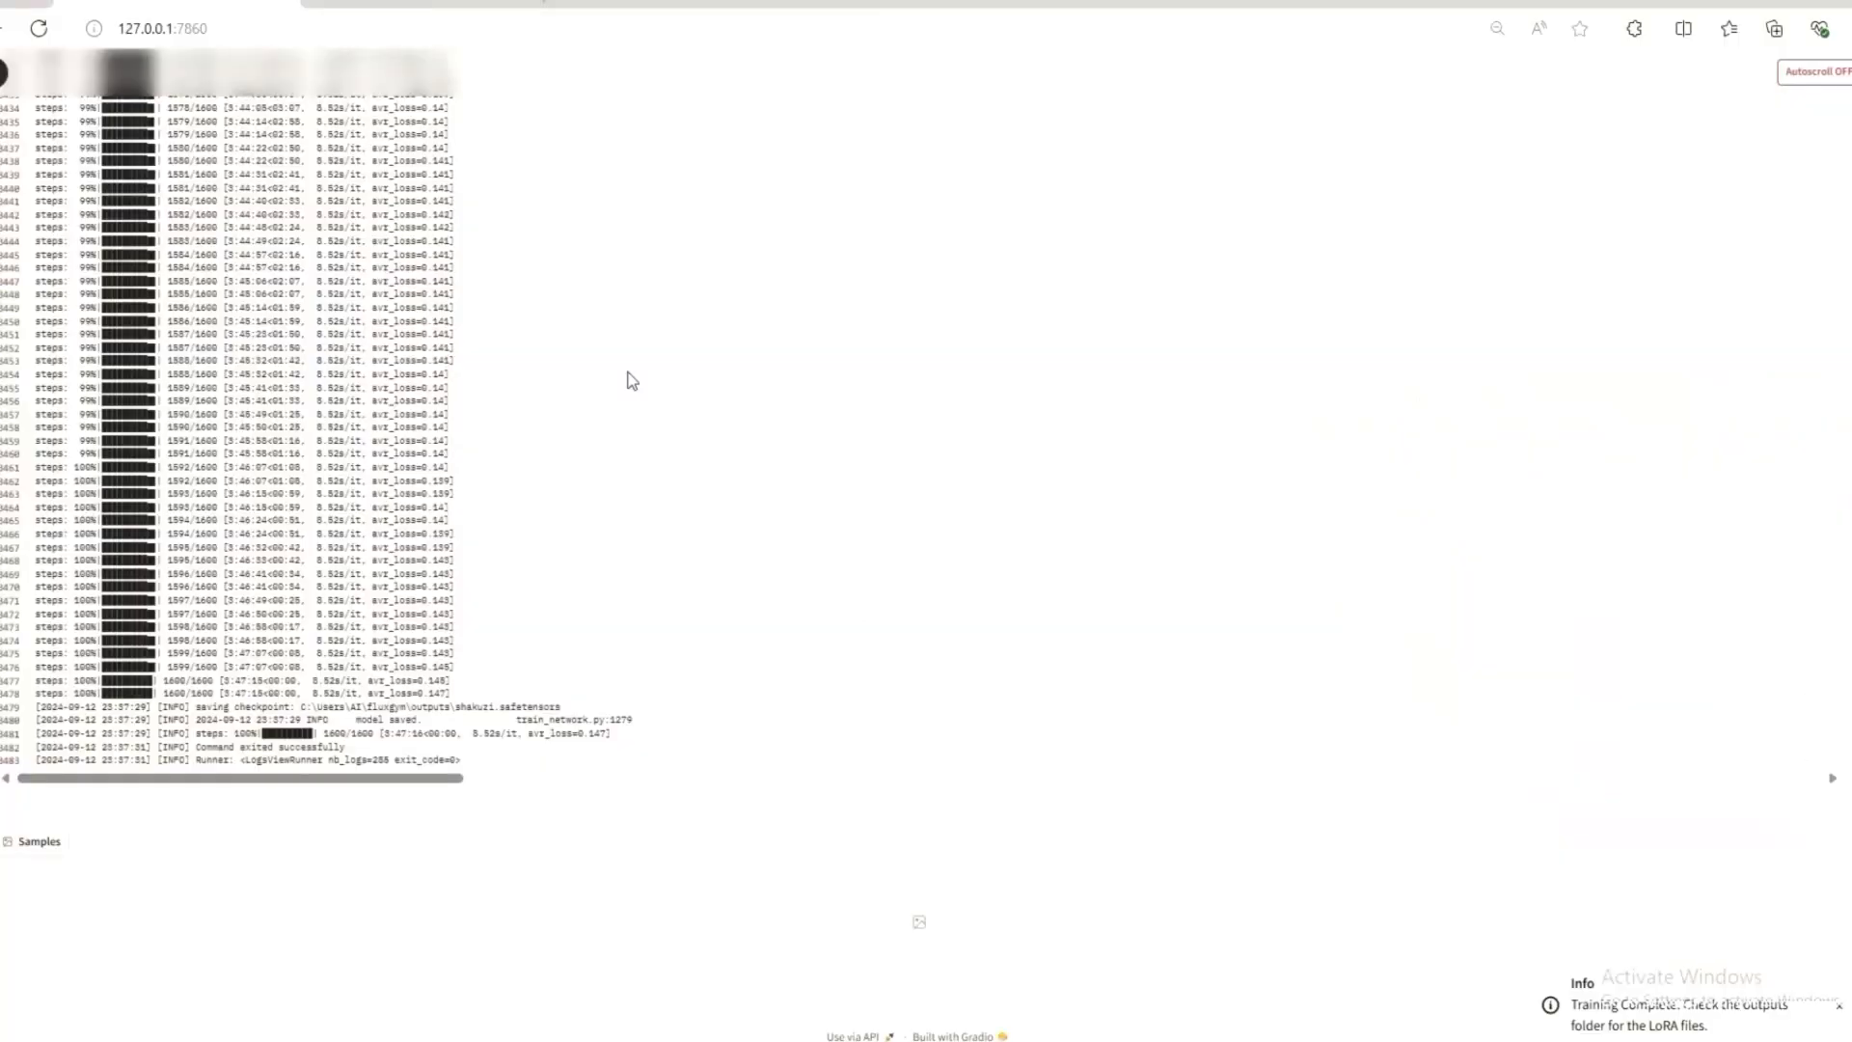
click(417, 10)
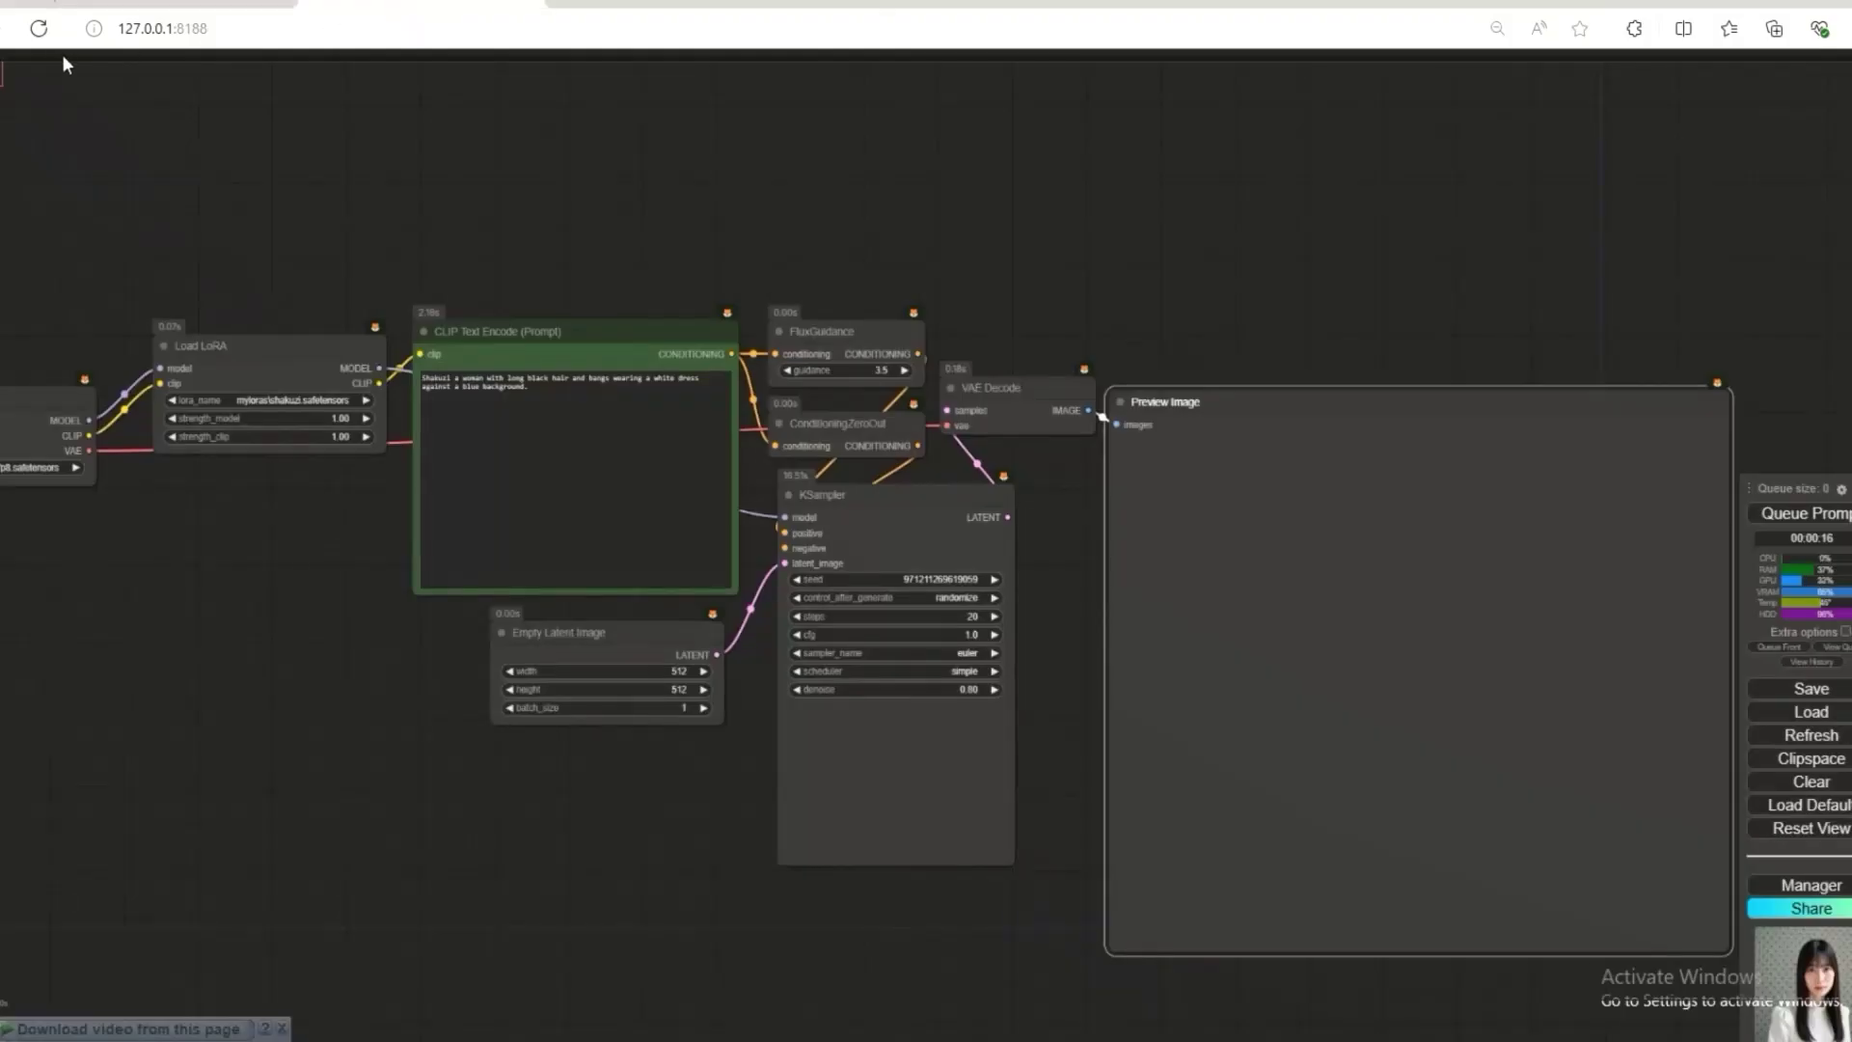
click(38, 28)
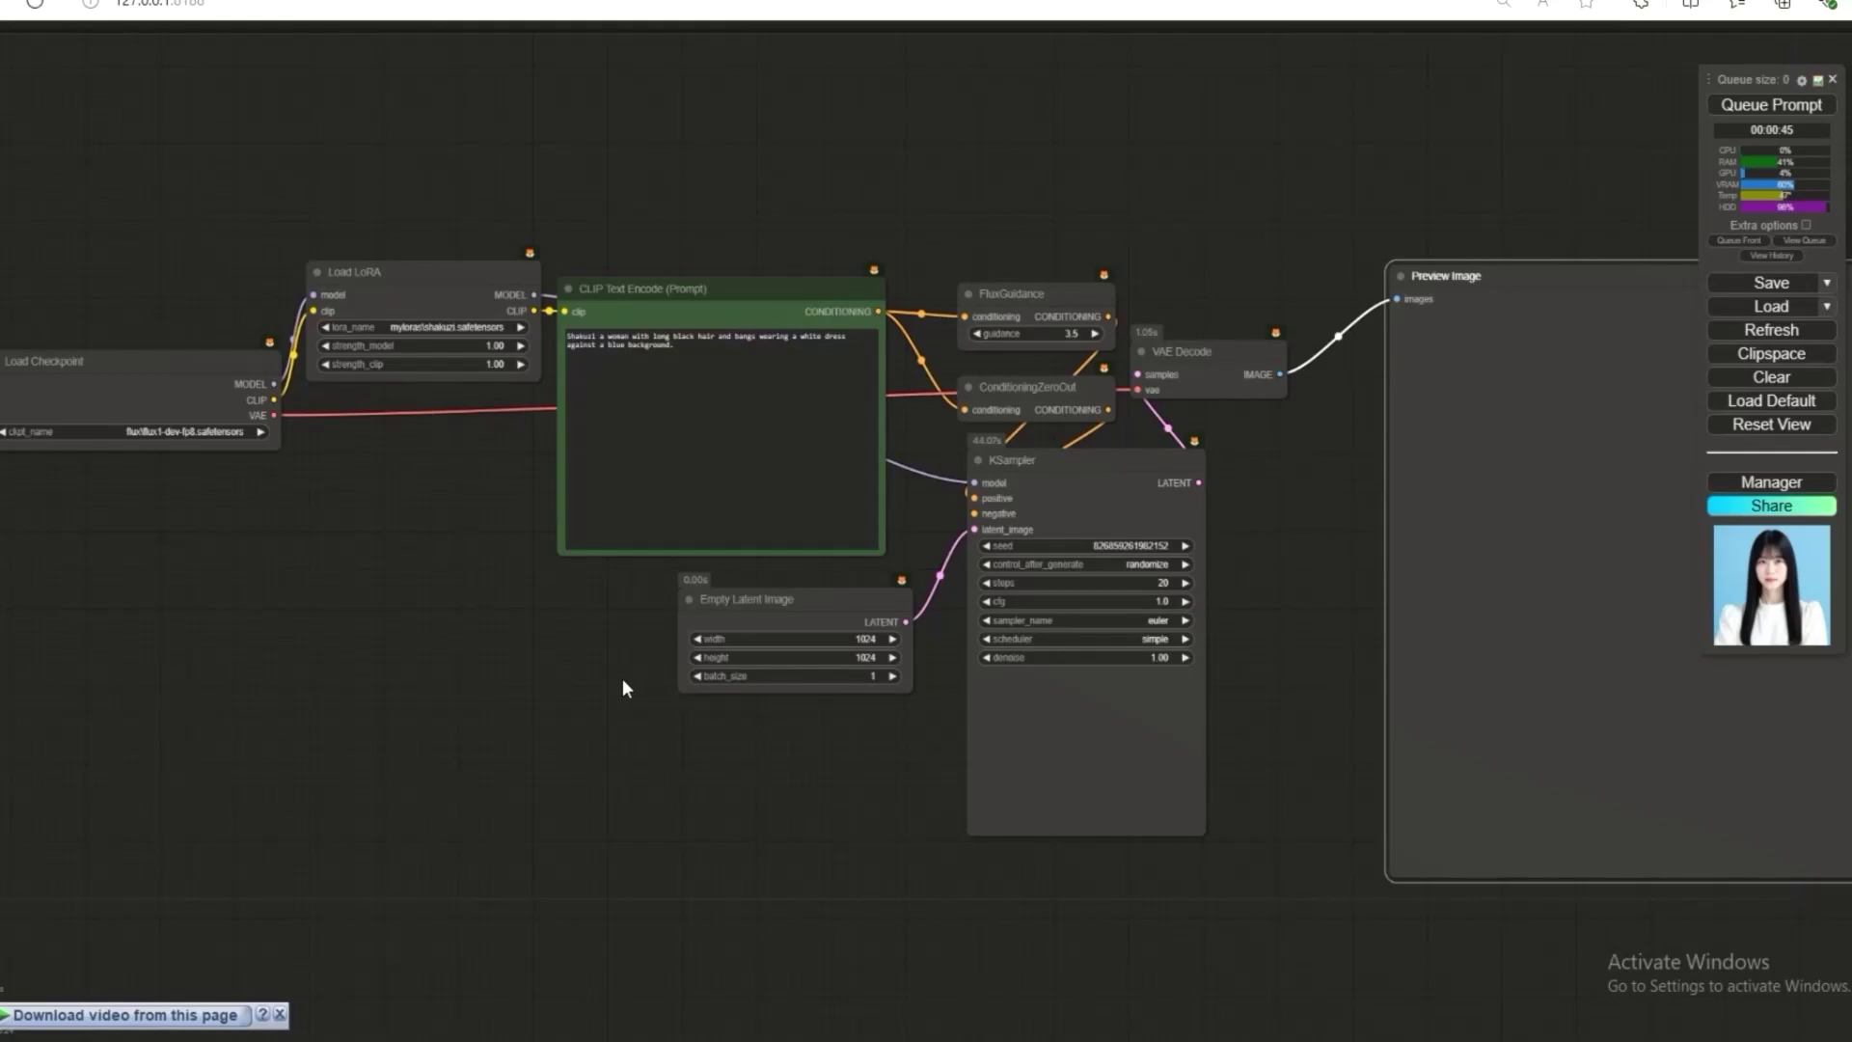
- Examine the workflow's LoRA file and strengths, the text prompt, and the latent size and sampler settings
scroll(367, 423, up, 8)
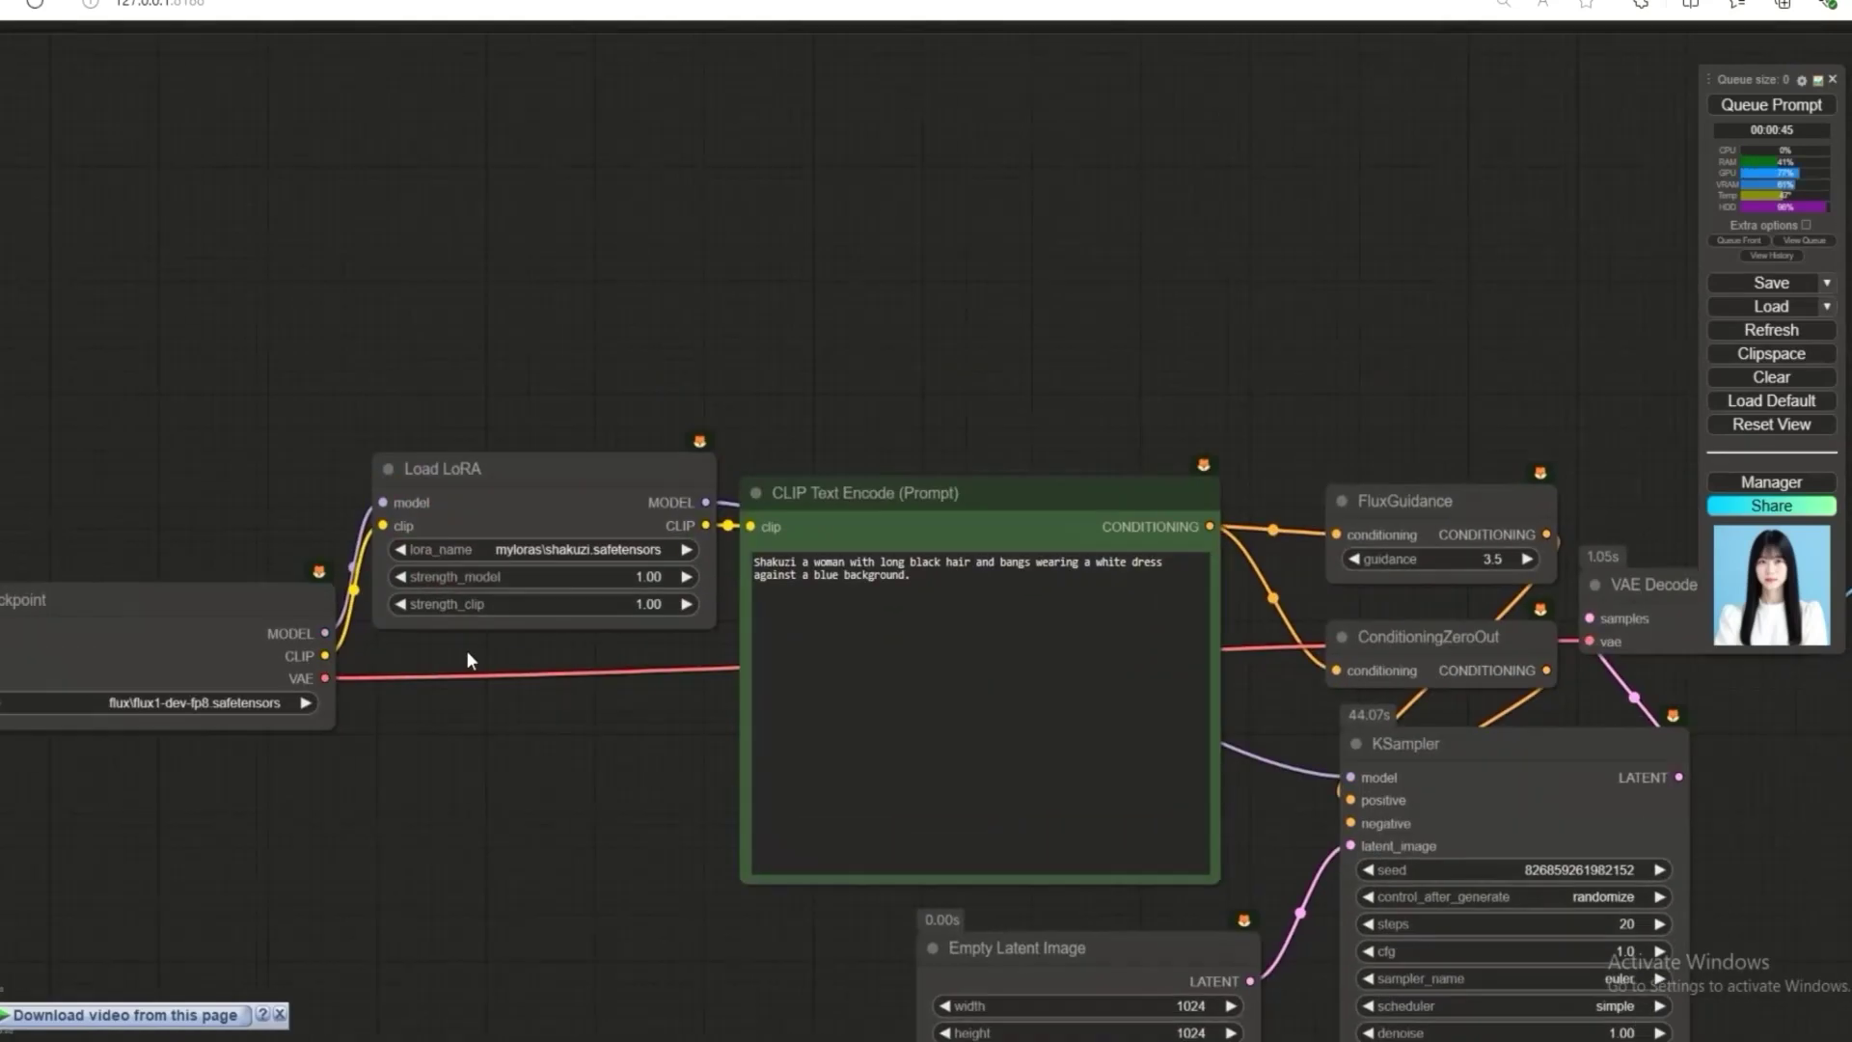
scroll(543, 569, up, 4)
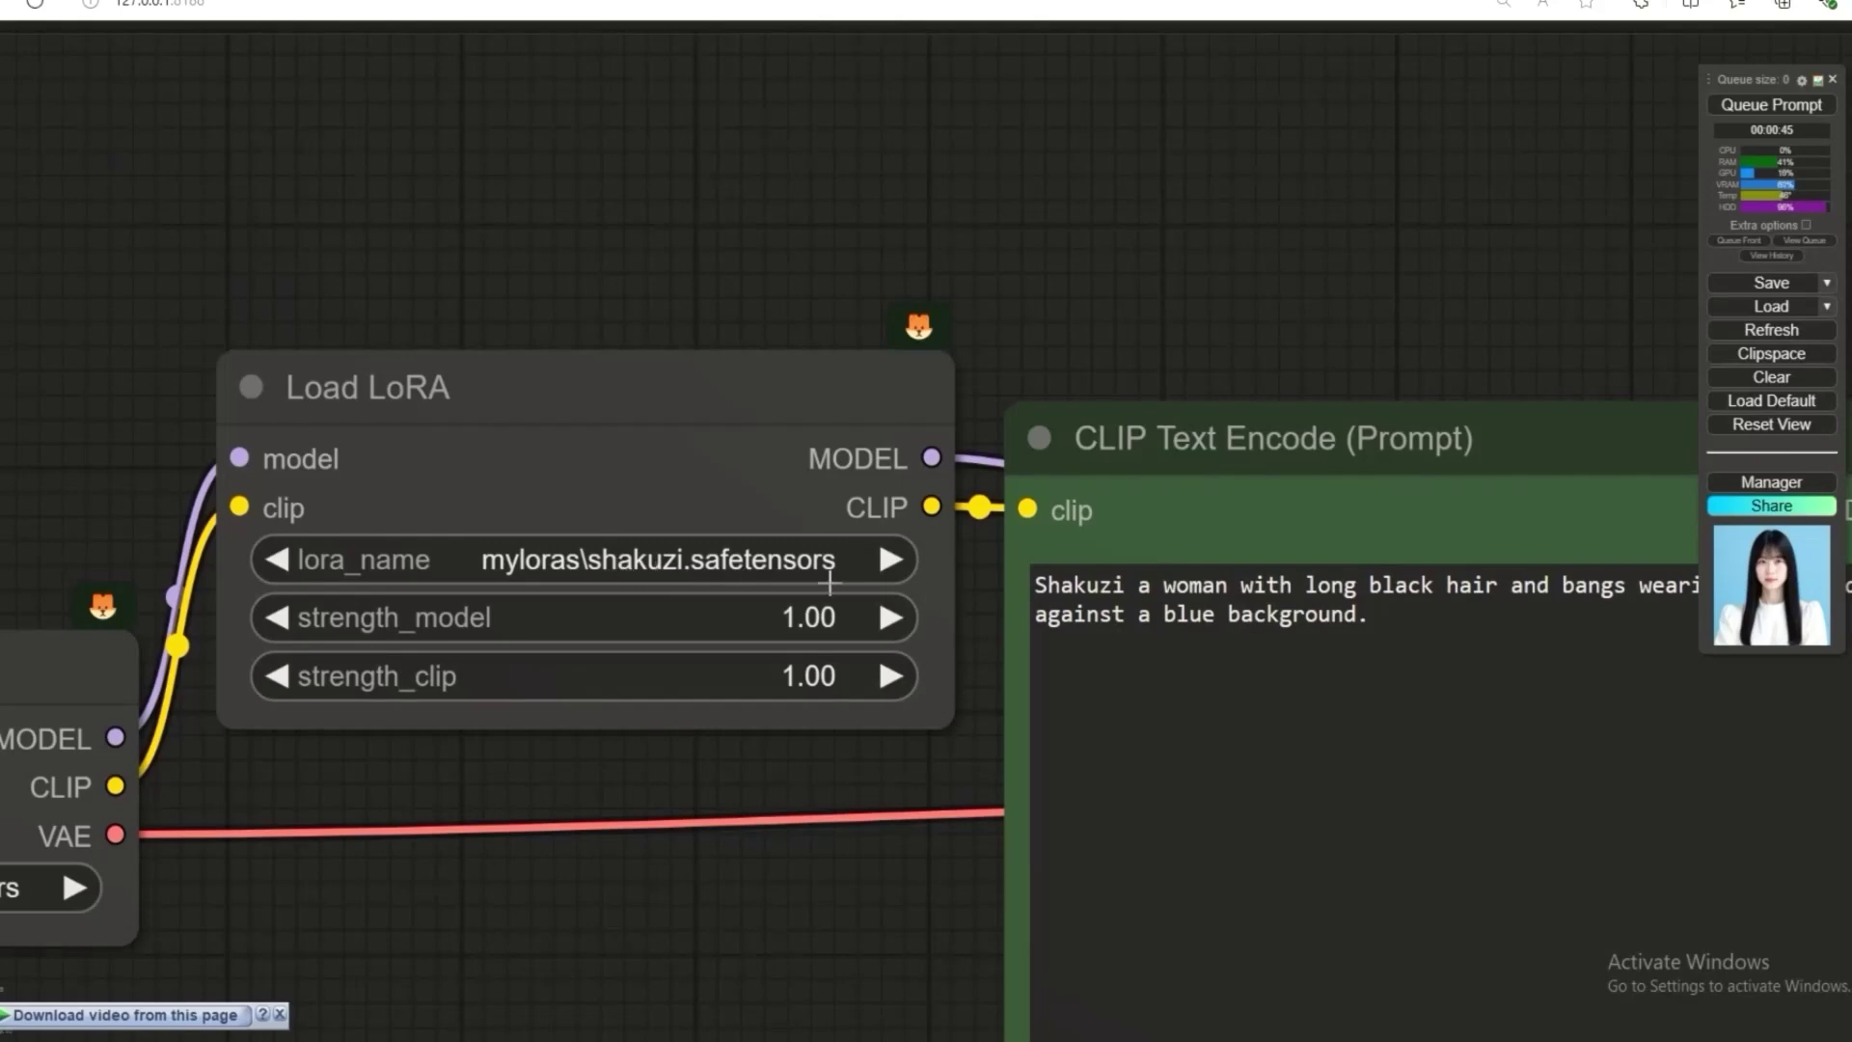
scroll(690, 774, down, 6)
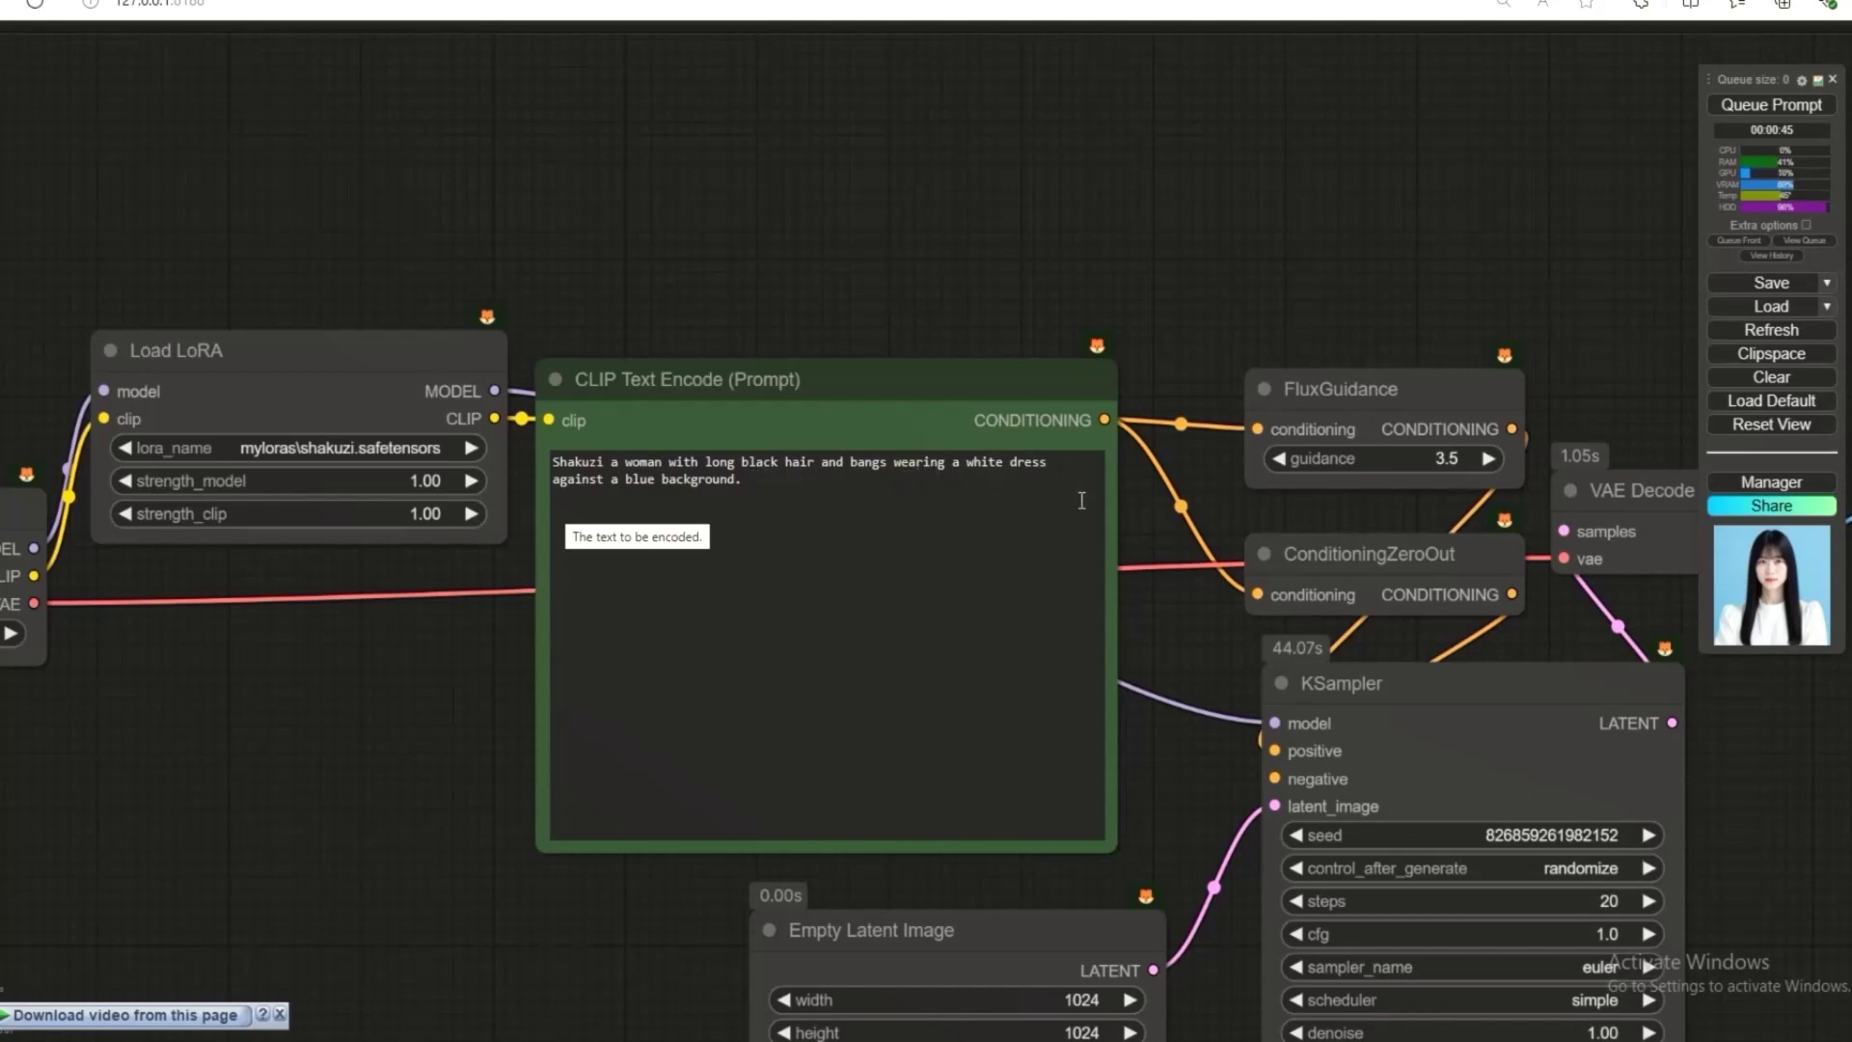
scroll(1173, 629, down, 3)
drag(1184, 622, 751, 428)
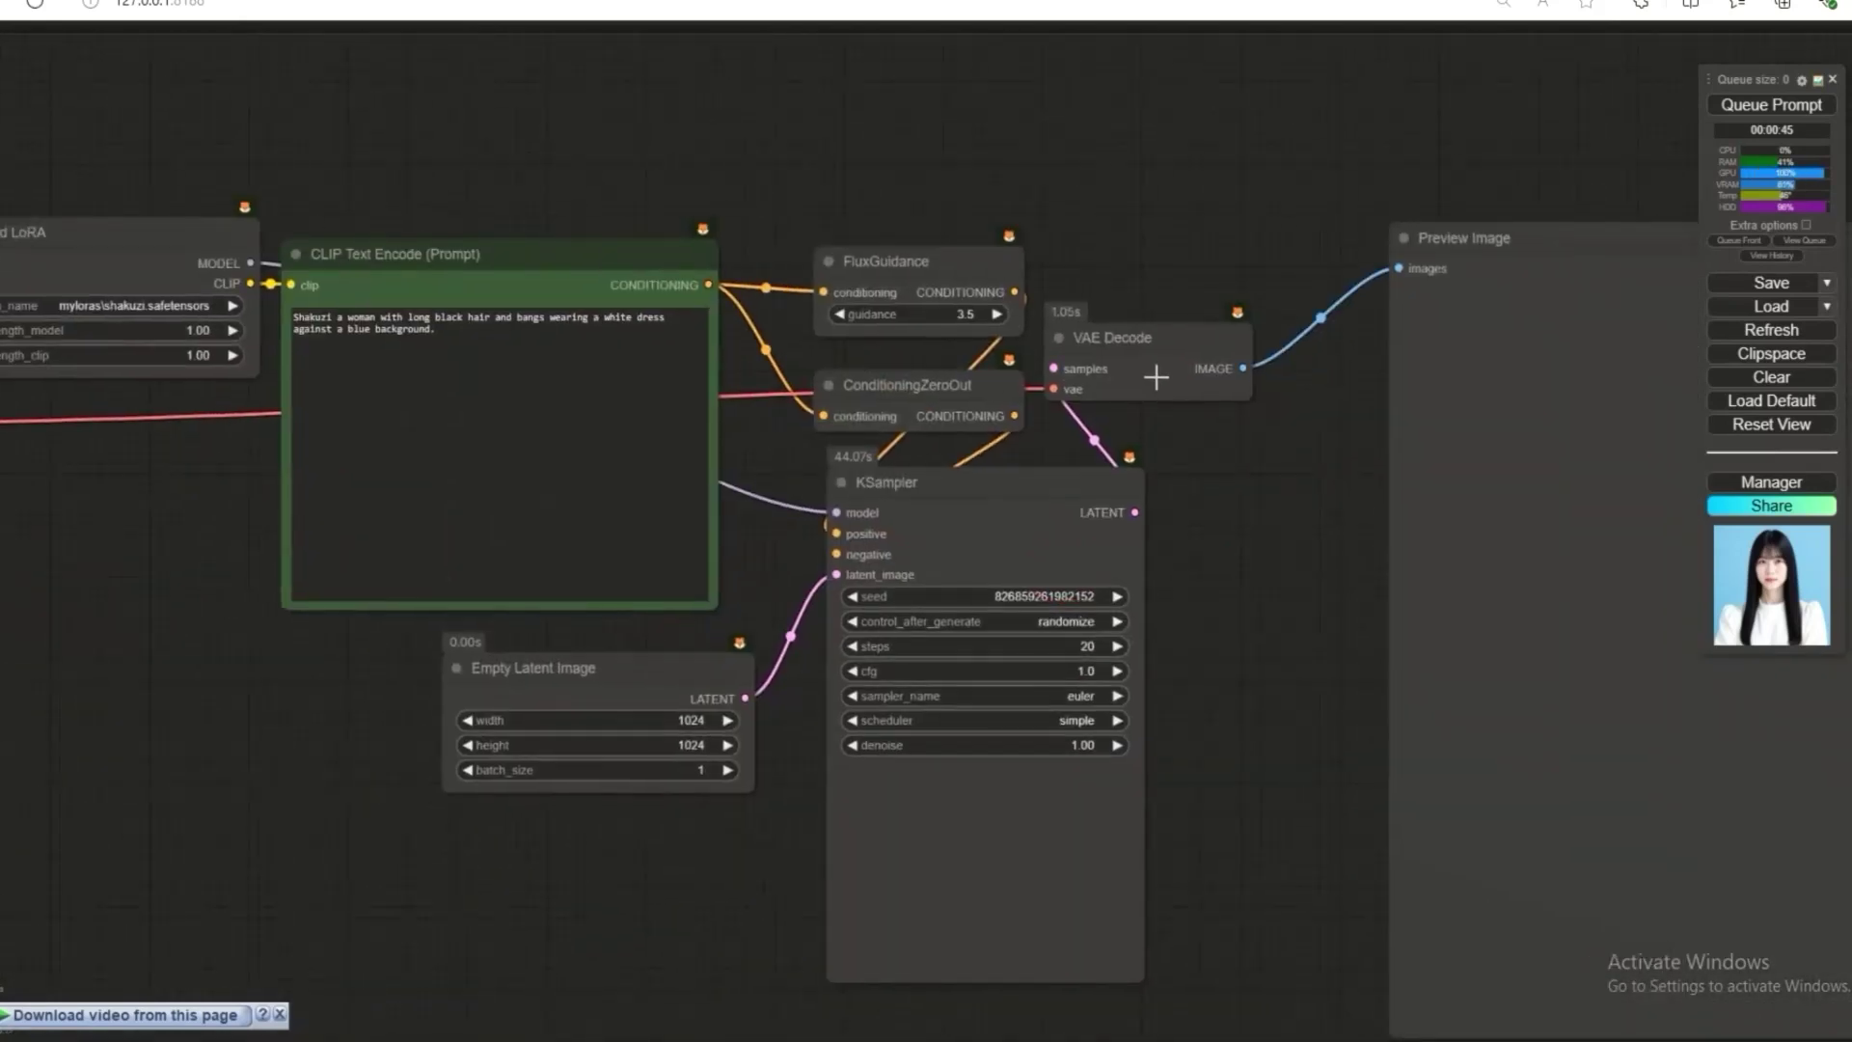
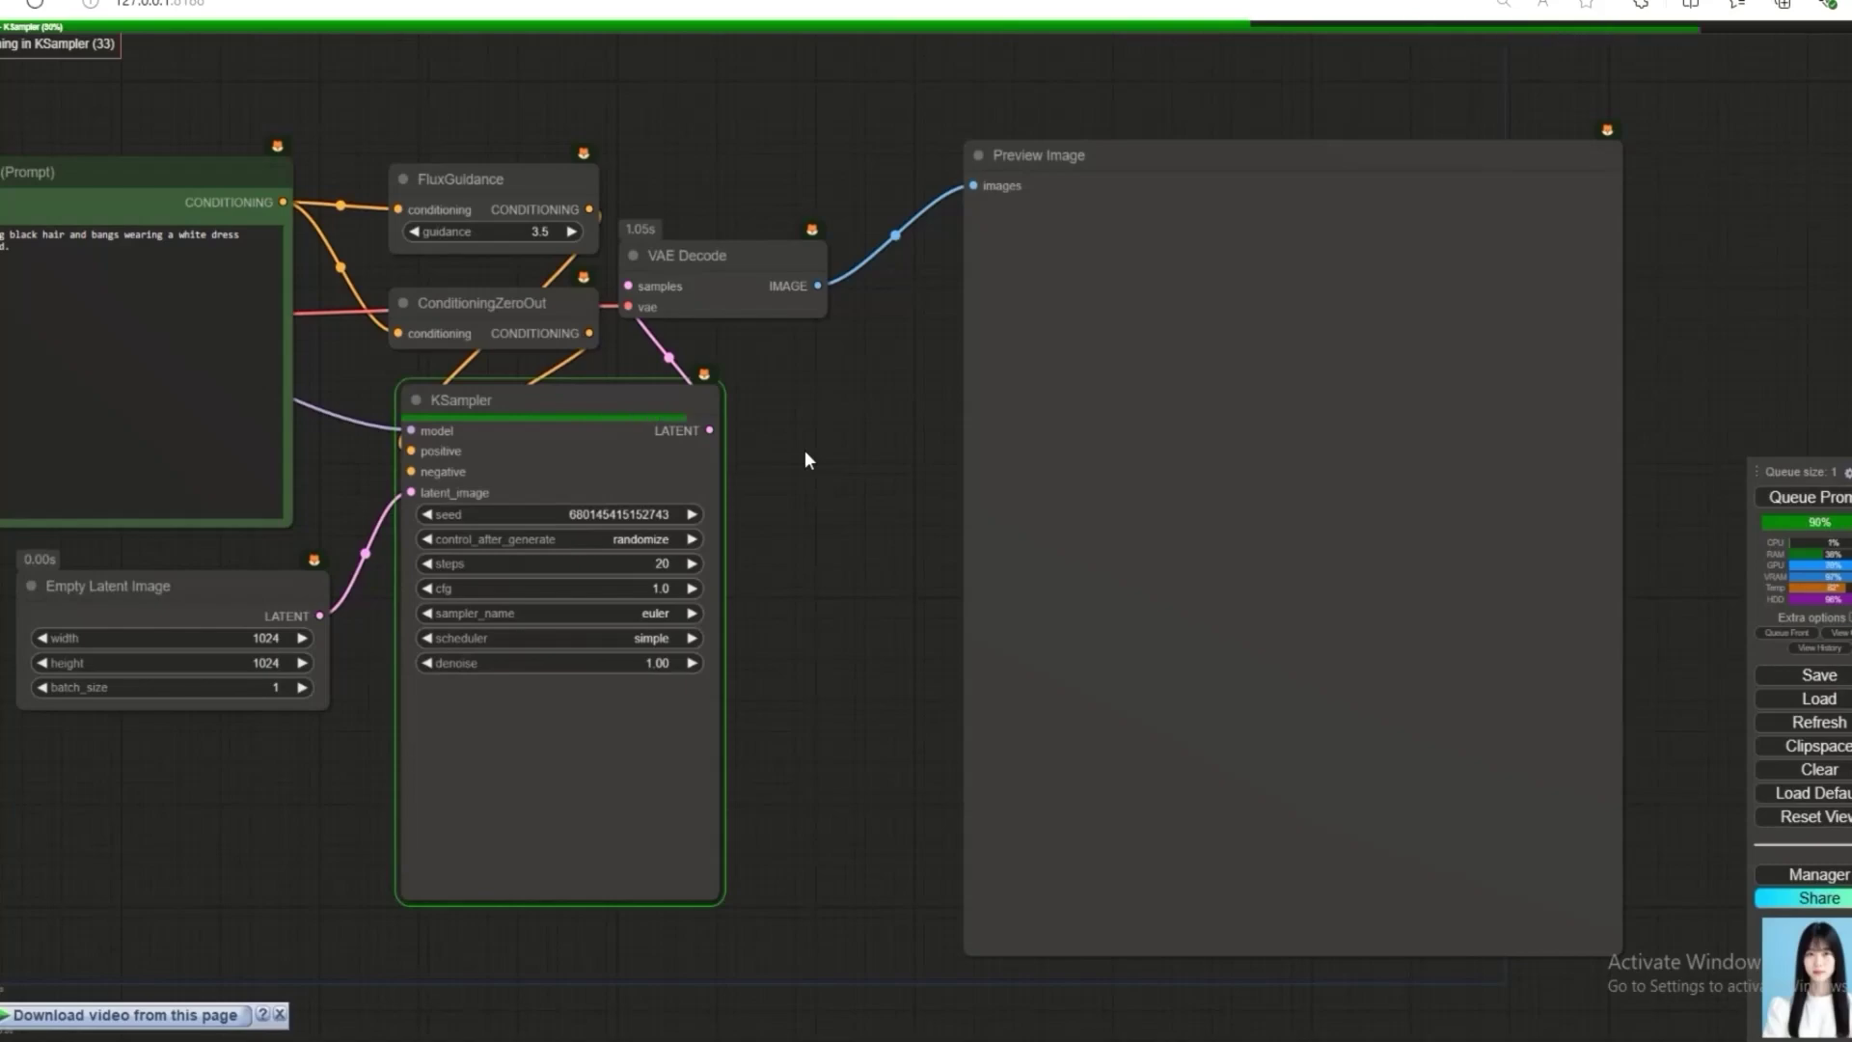
- Examine the generated portrait in the Preview Image node, checking the face and hair up close
scroll(871, 463, up, 5)
scroll(871, 477, down, 5)
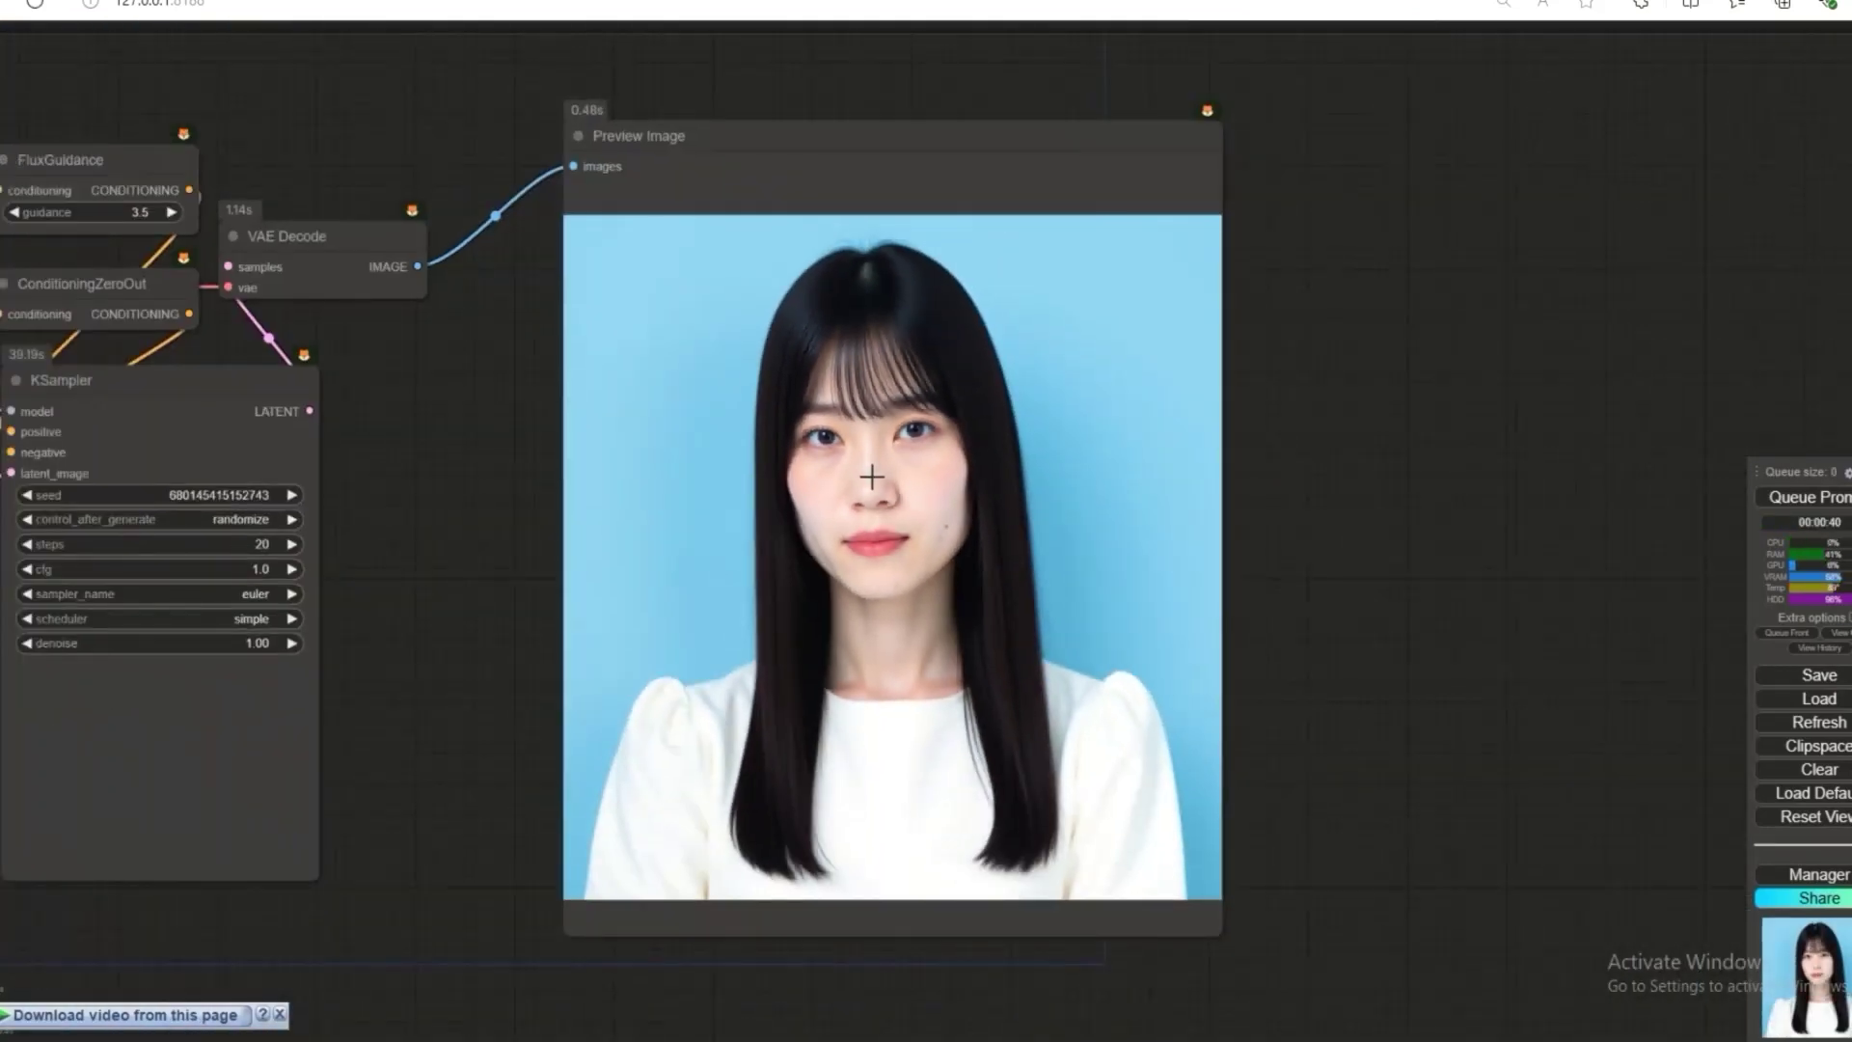
scroll(871, 477, down, 1)
scroll(870, 476, up, 4)
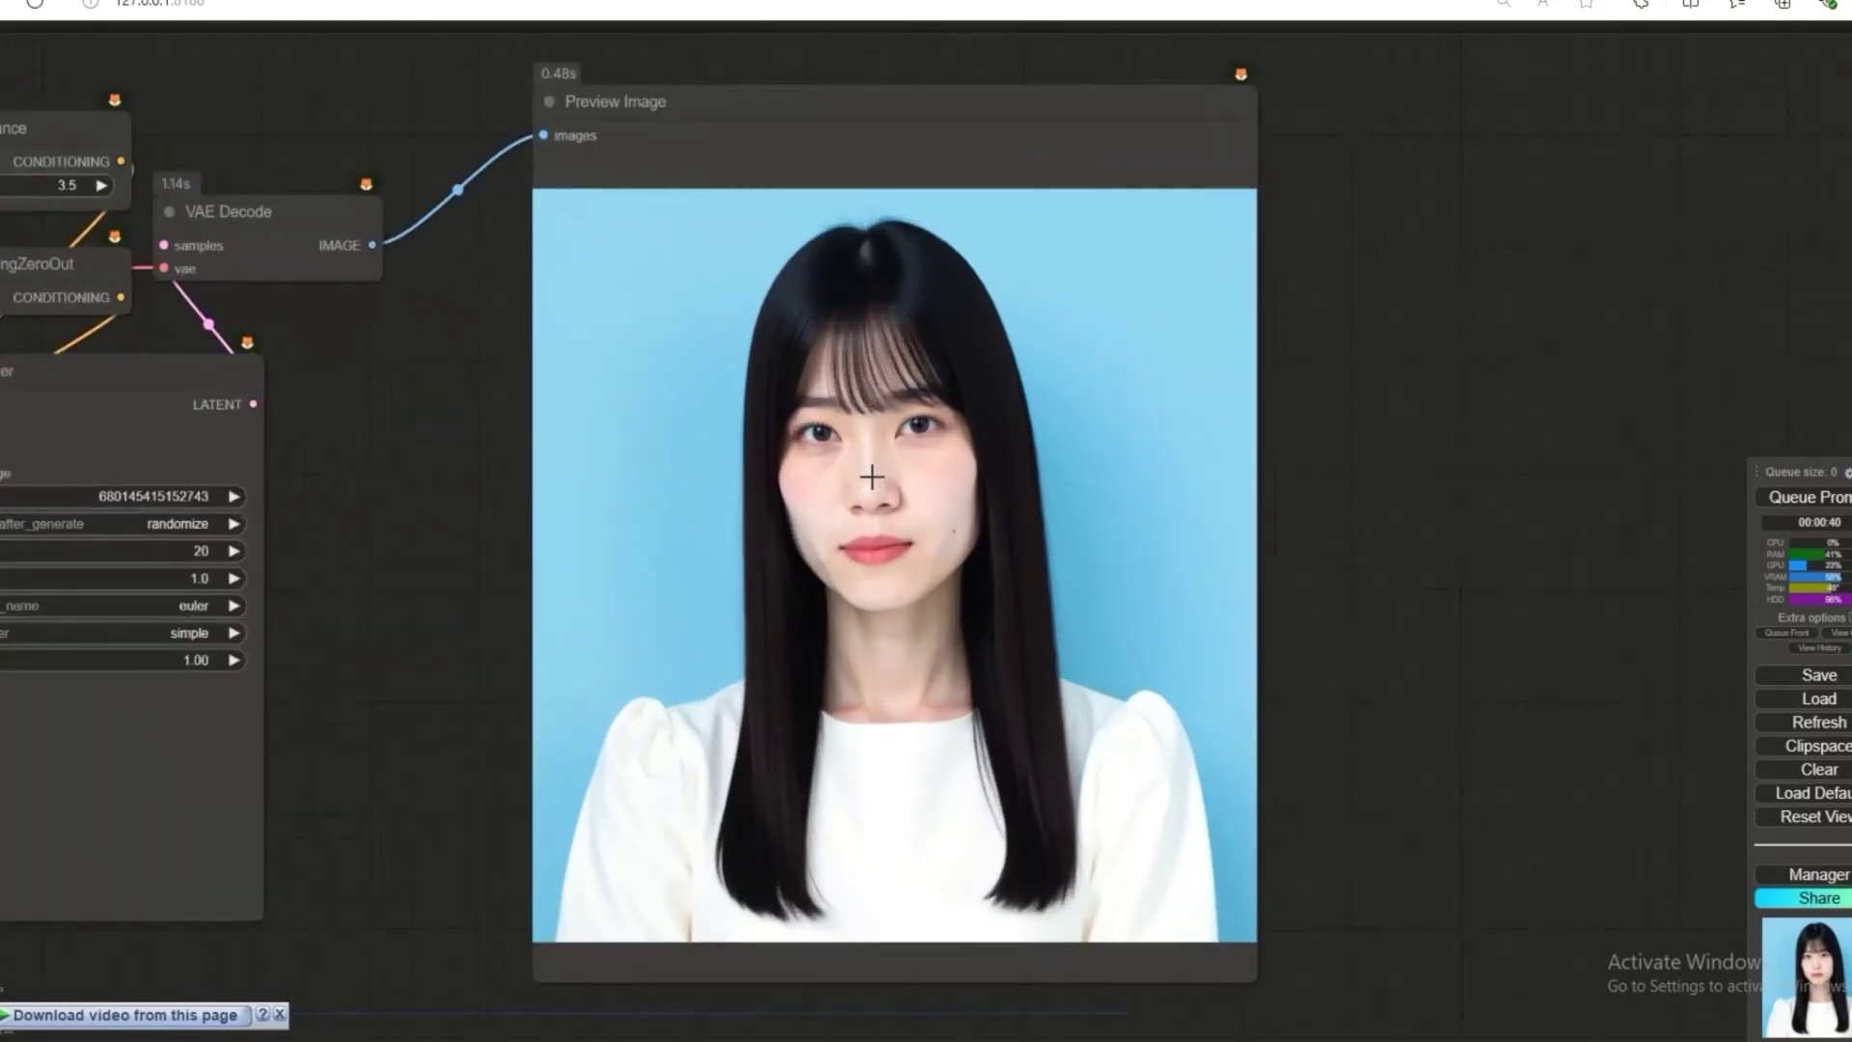
scroll(871, 476, up, 1)
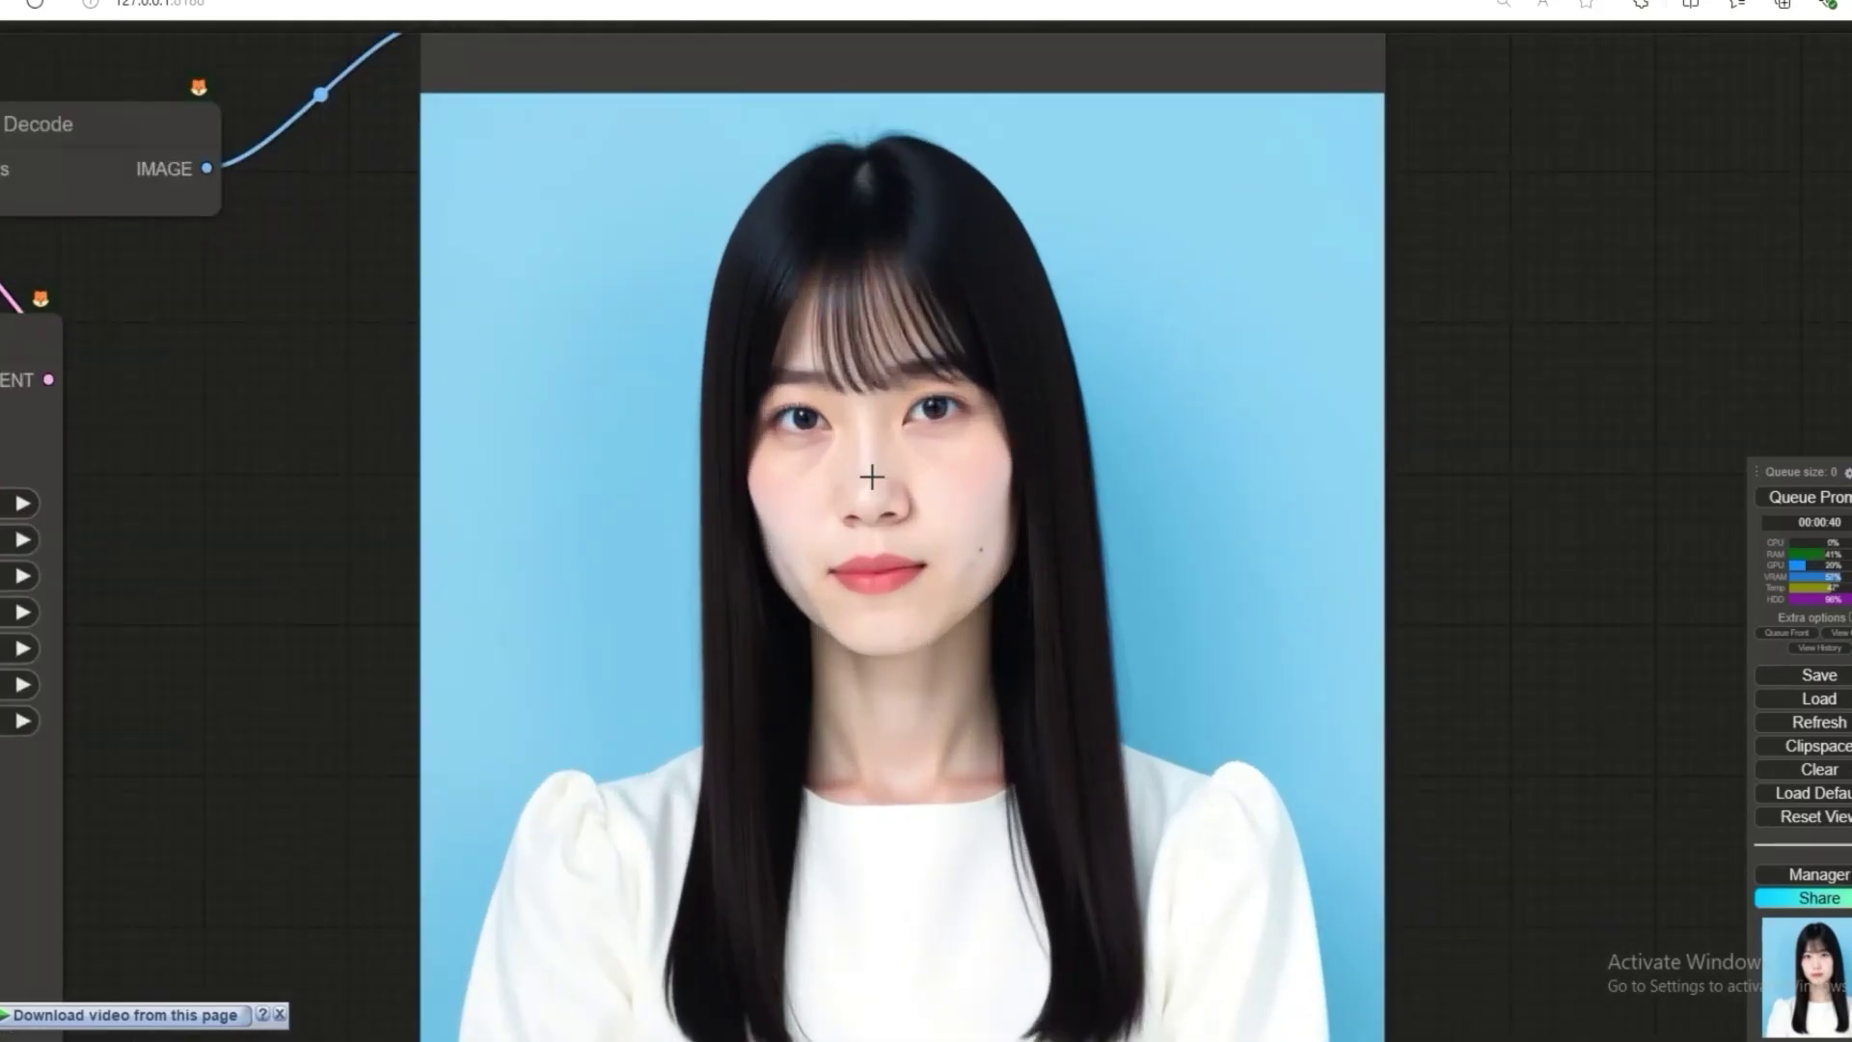
scroll(871, 476, down, 4)
scroll(871, 477, up, 3)
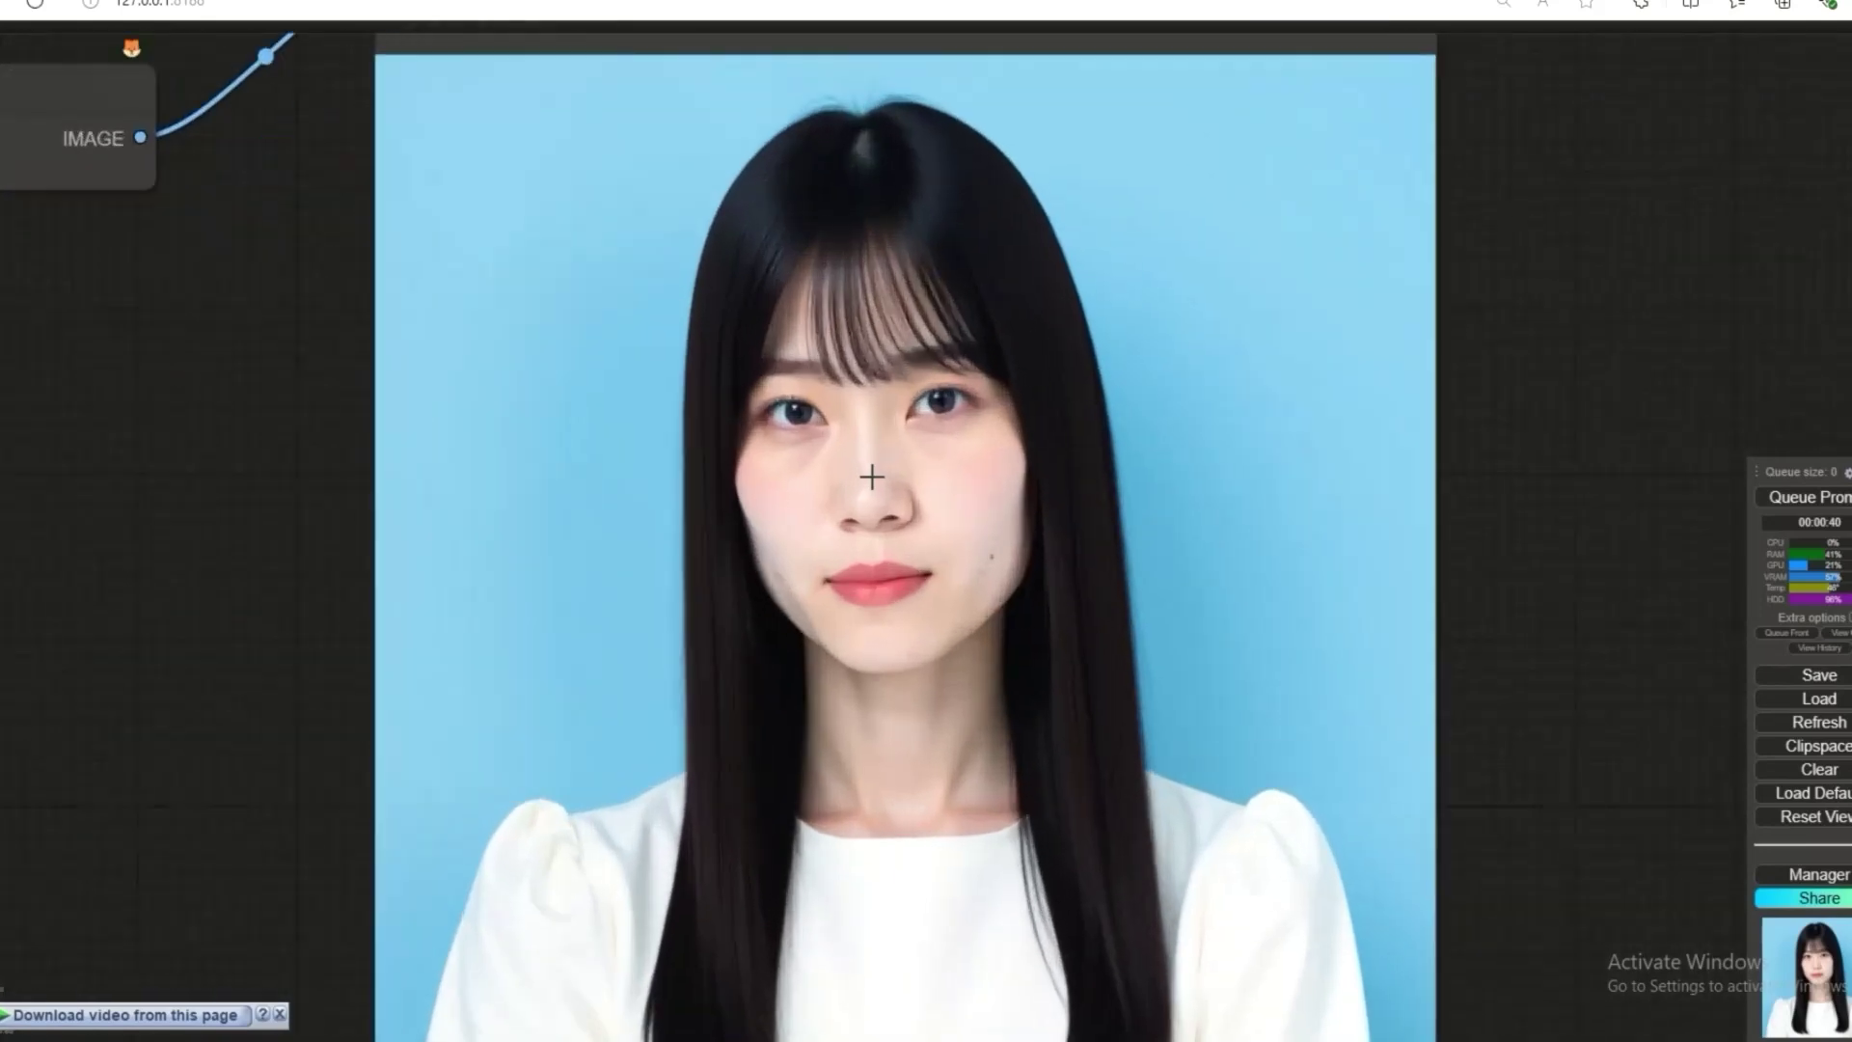
scroll(871, 476, down, 4)
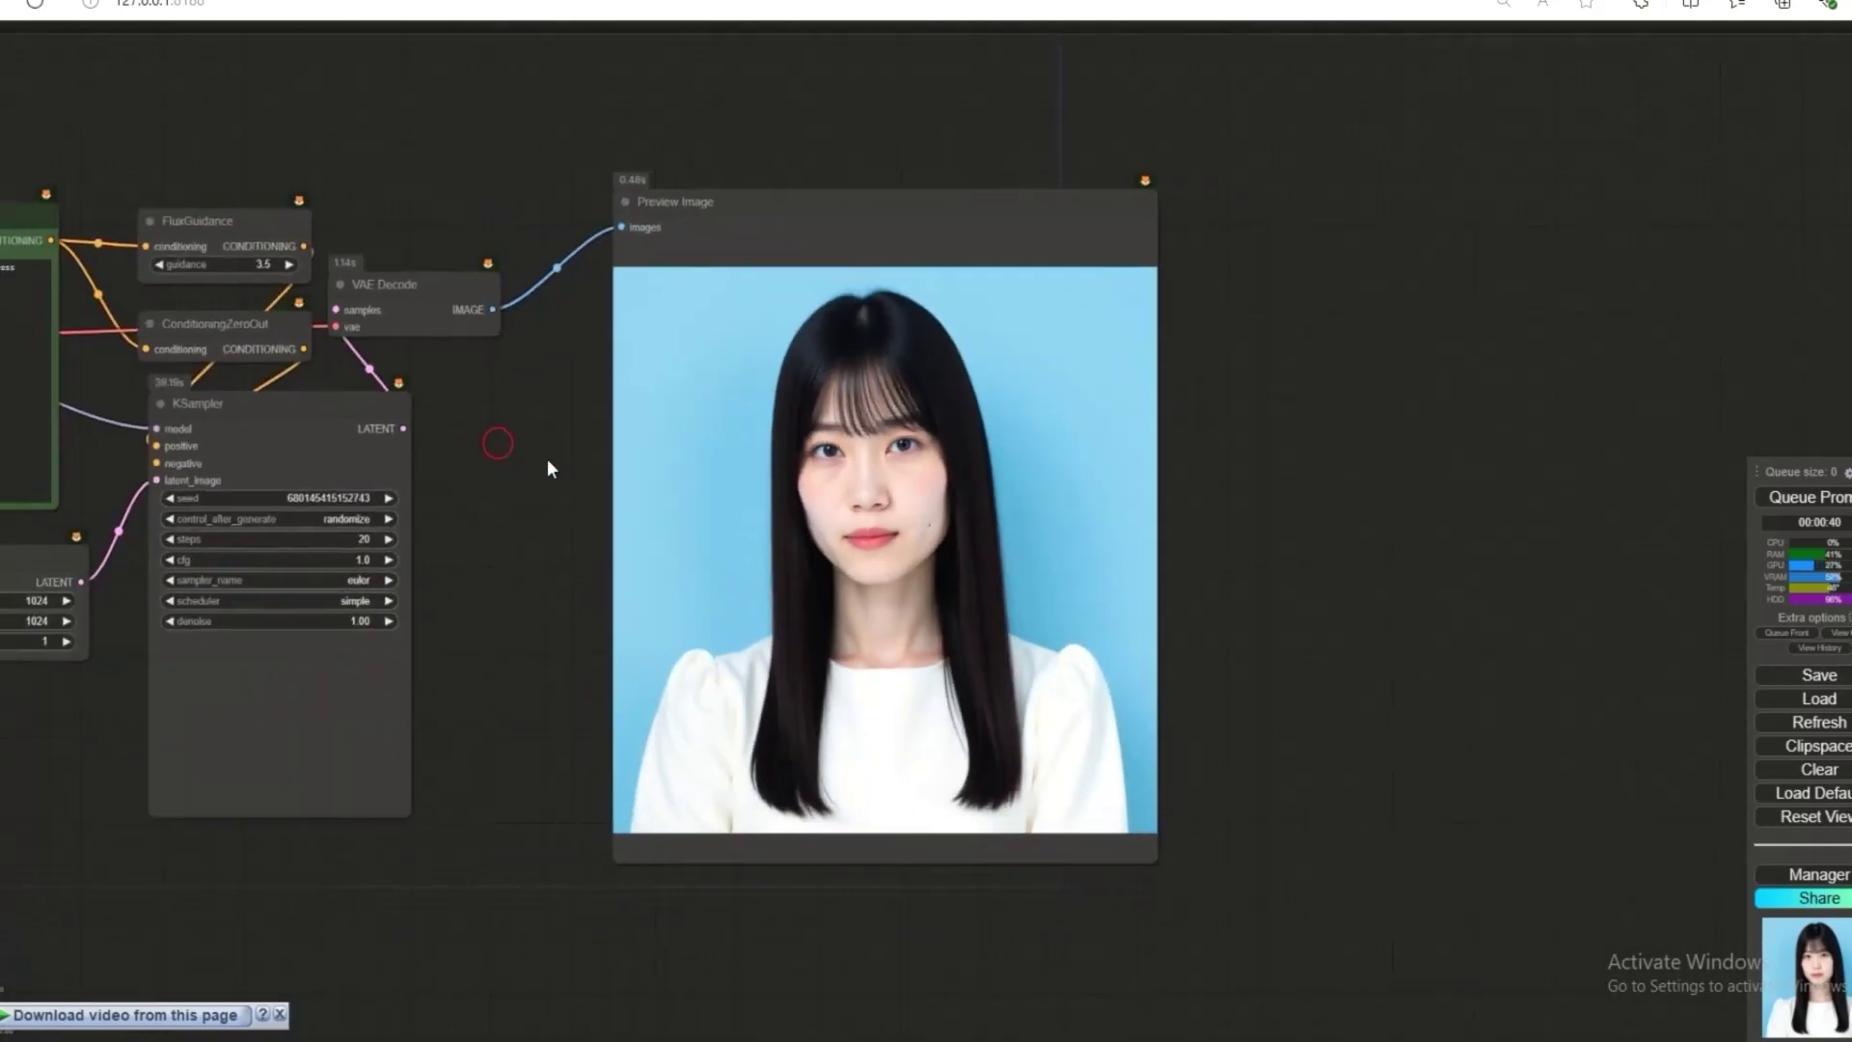
- Replace the prompt with one about an intensely focused Viking woman warrior with curly hair hurling a burning meteorite towards the viewer in snowy battlegrounds
drag(546, 463, 798, 504)
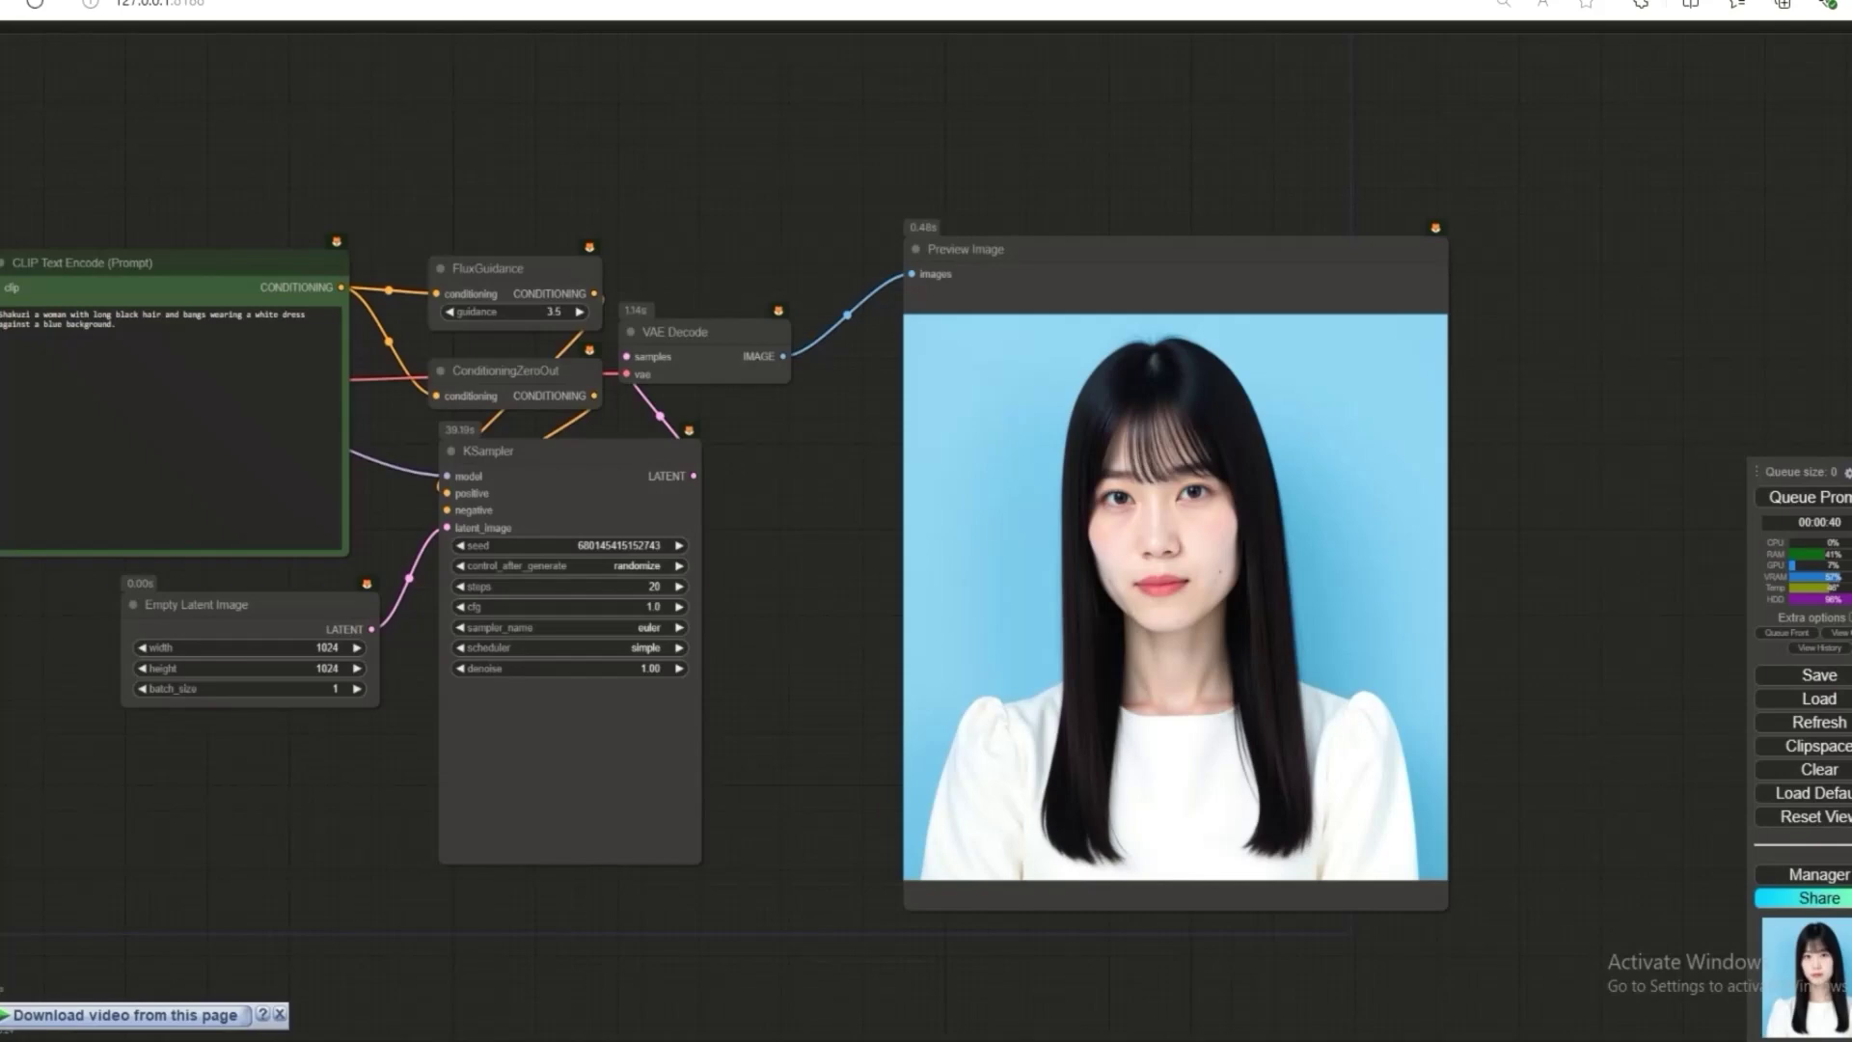
click(232, 351)
key(ctrl+a)
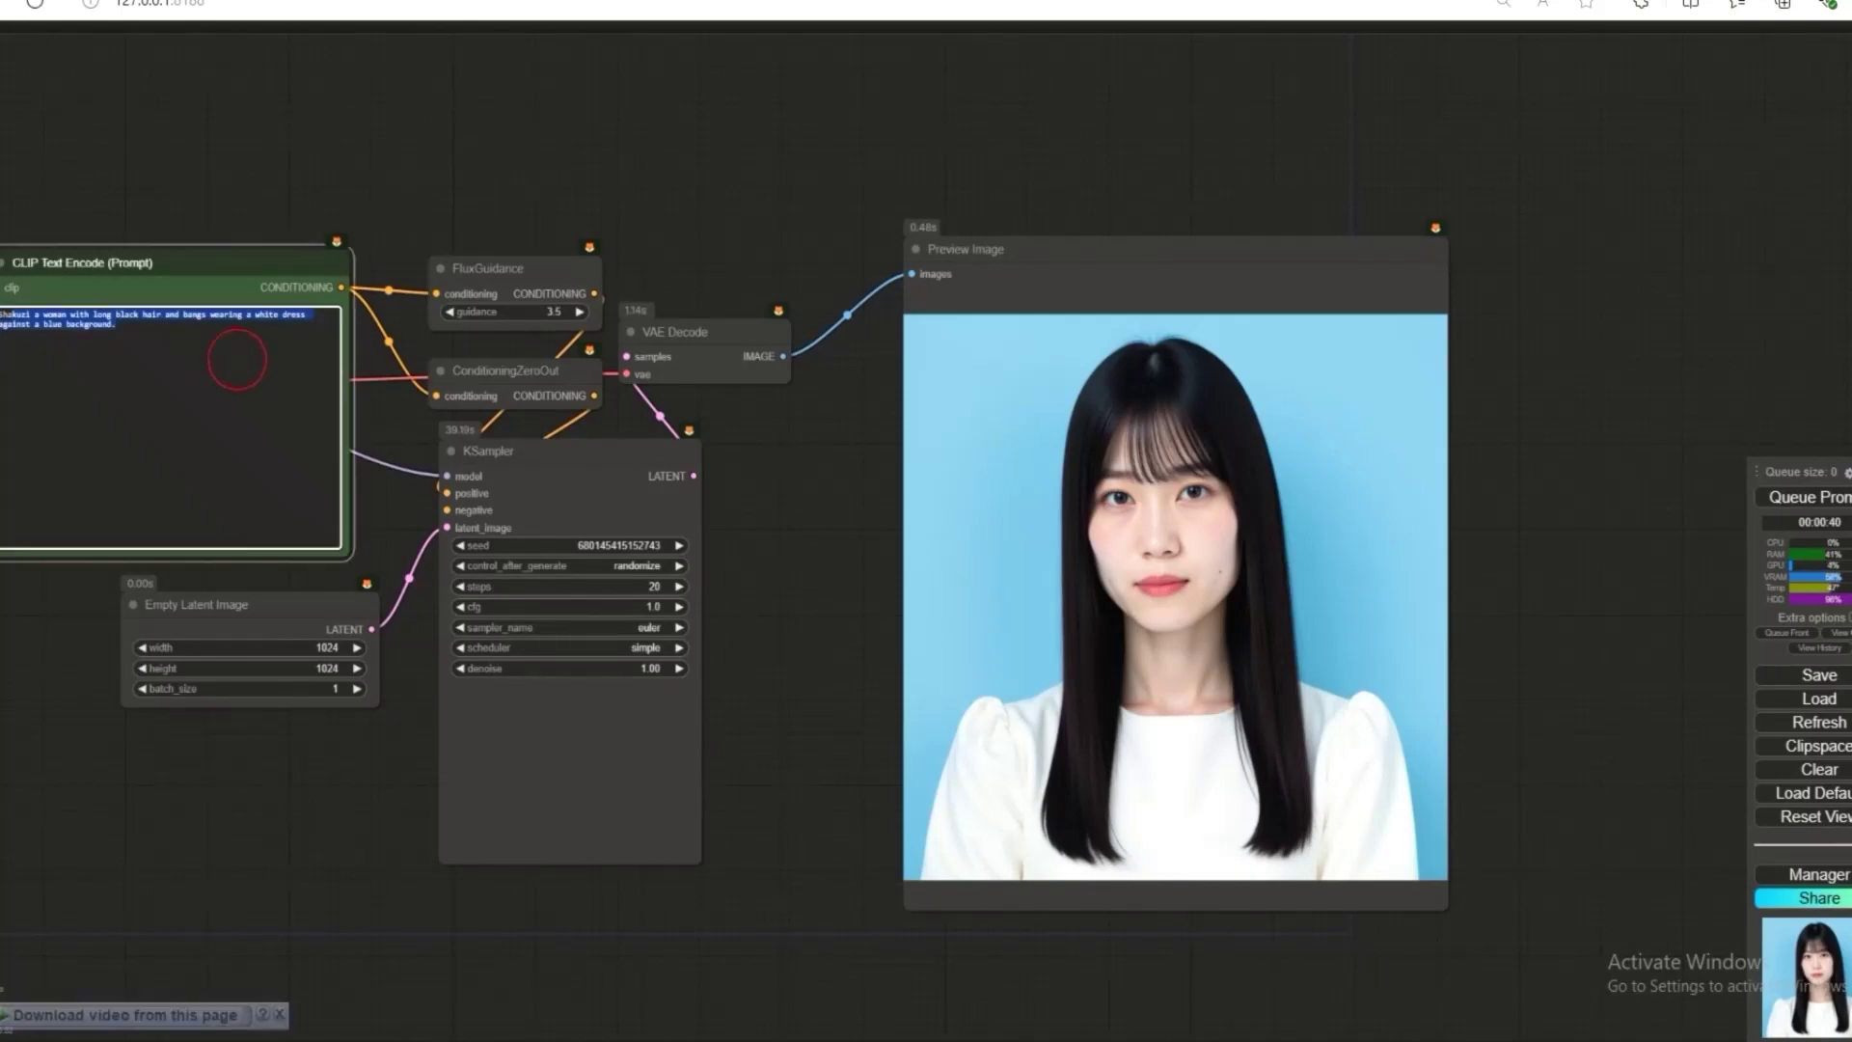
text(Intensely focused Viking woman warrior with curly hair hurling a burning meteorite from her hand towards the viewer, the glowing sphere leaves the woman's body getting closer to the viewer leaving a trail of smoke and sparks, intense battlegrounds in snowy conditions, army banners, swords and shields on the ground)
- In the prompt, insert the trigger word "shakuzi" after "Viking" and remove the word "woman" before "warrior"
drag(195, 133, 694, 203)
scroll(442, 464, up, 8)
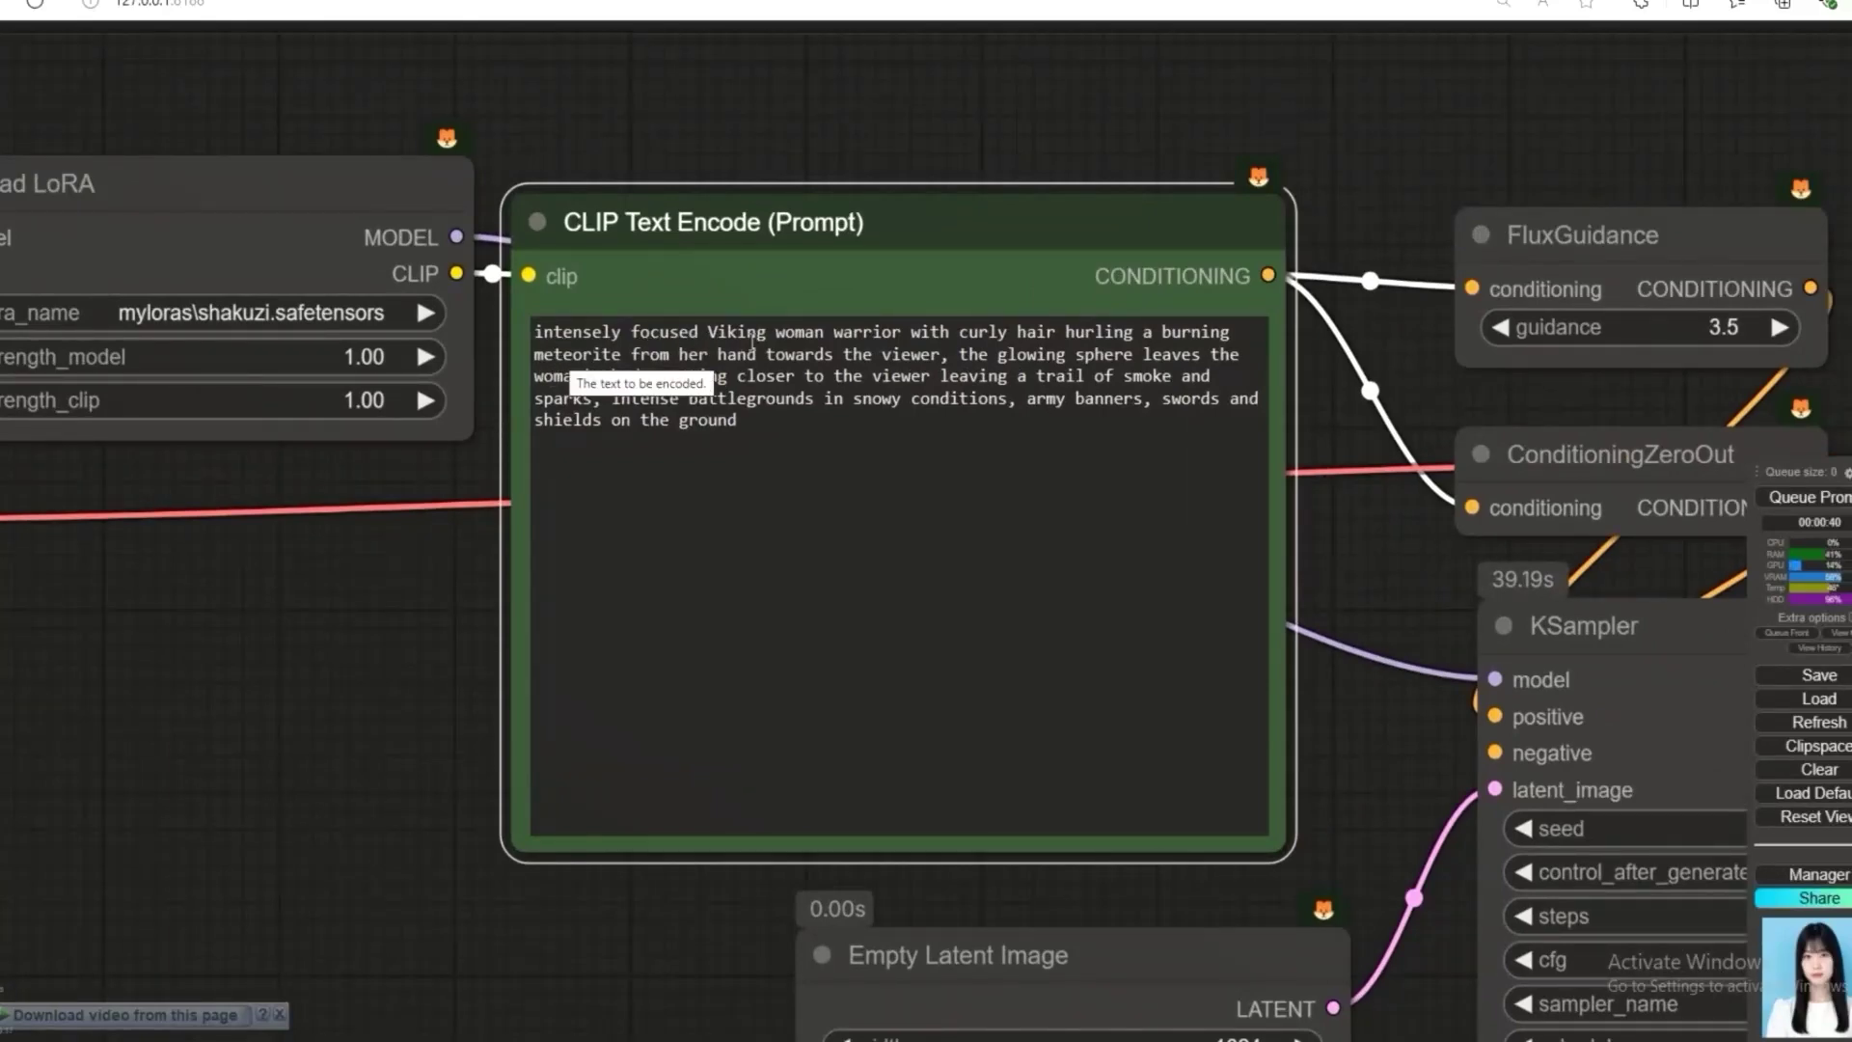
click(769, 338)
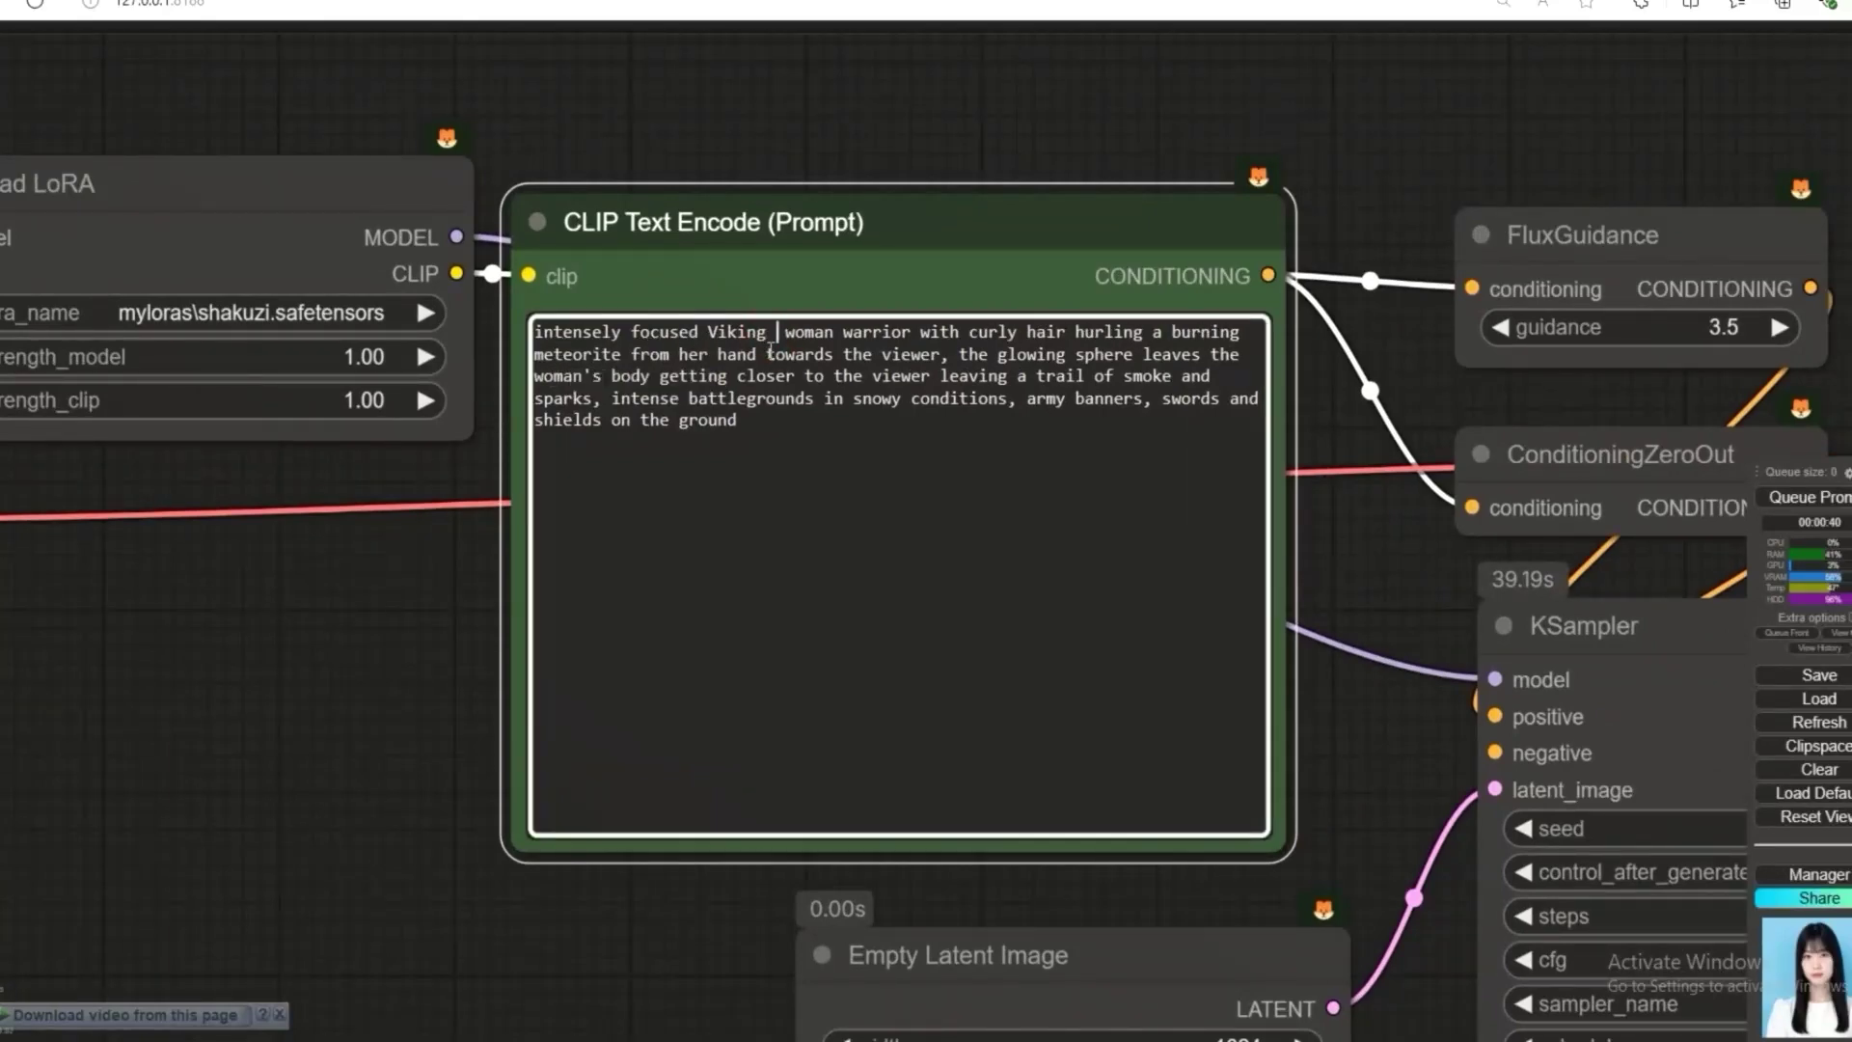
text(sh)
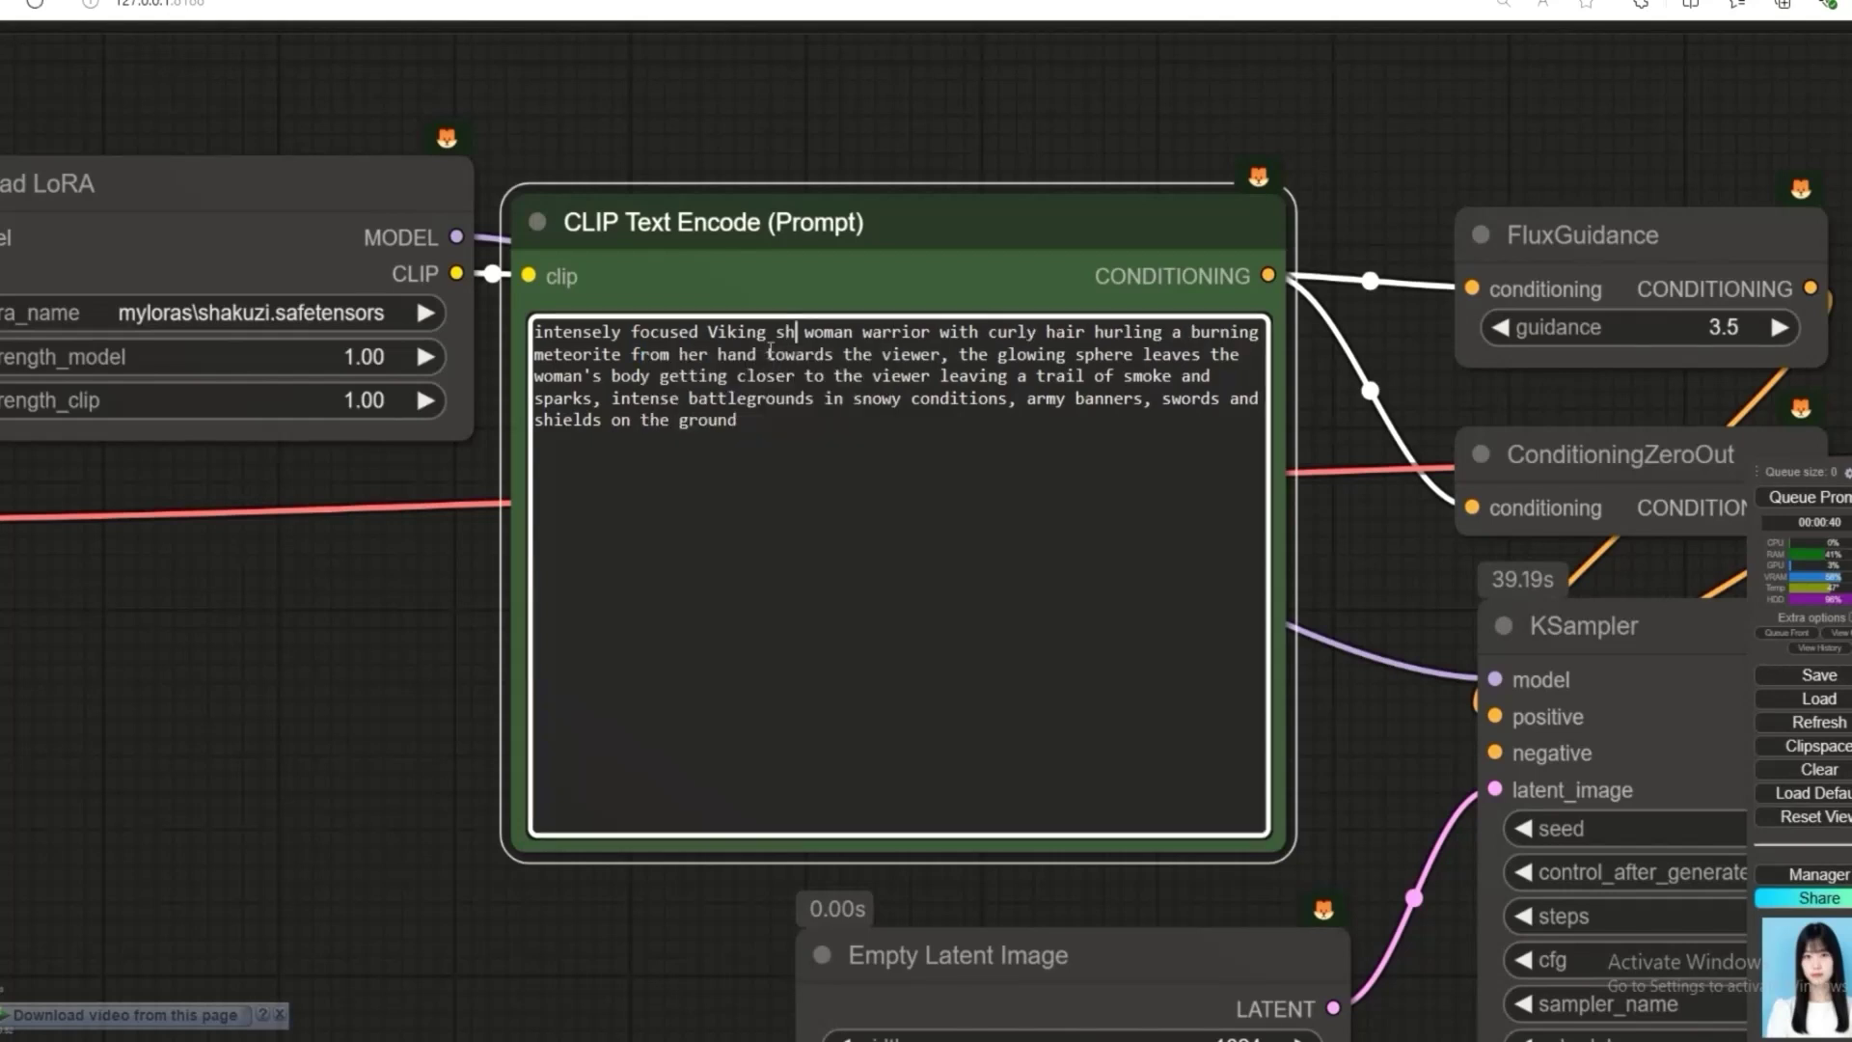
text(akuzi)
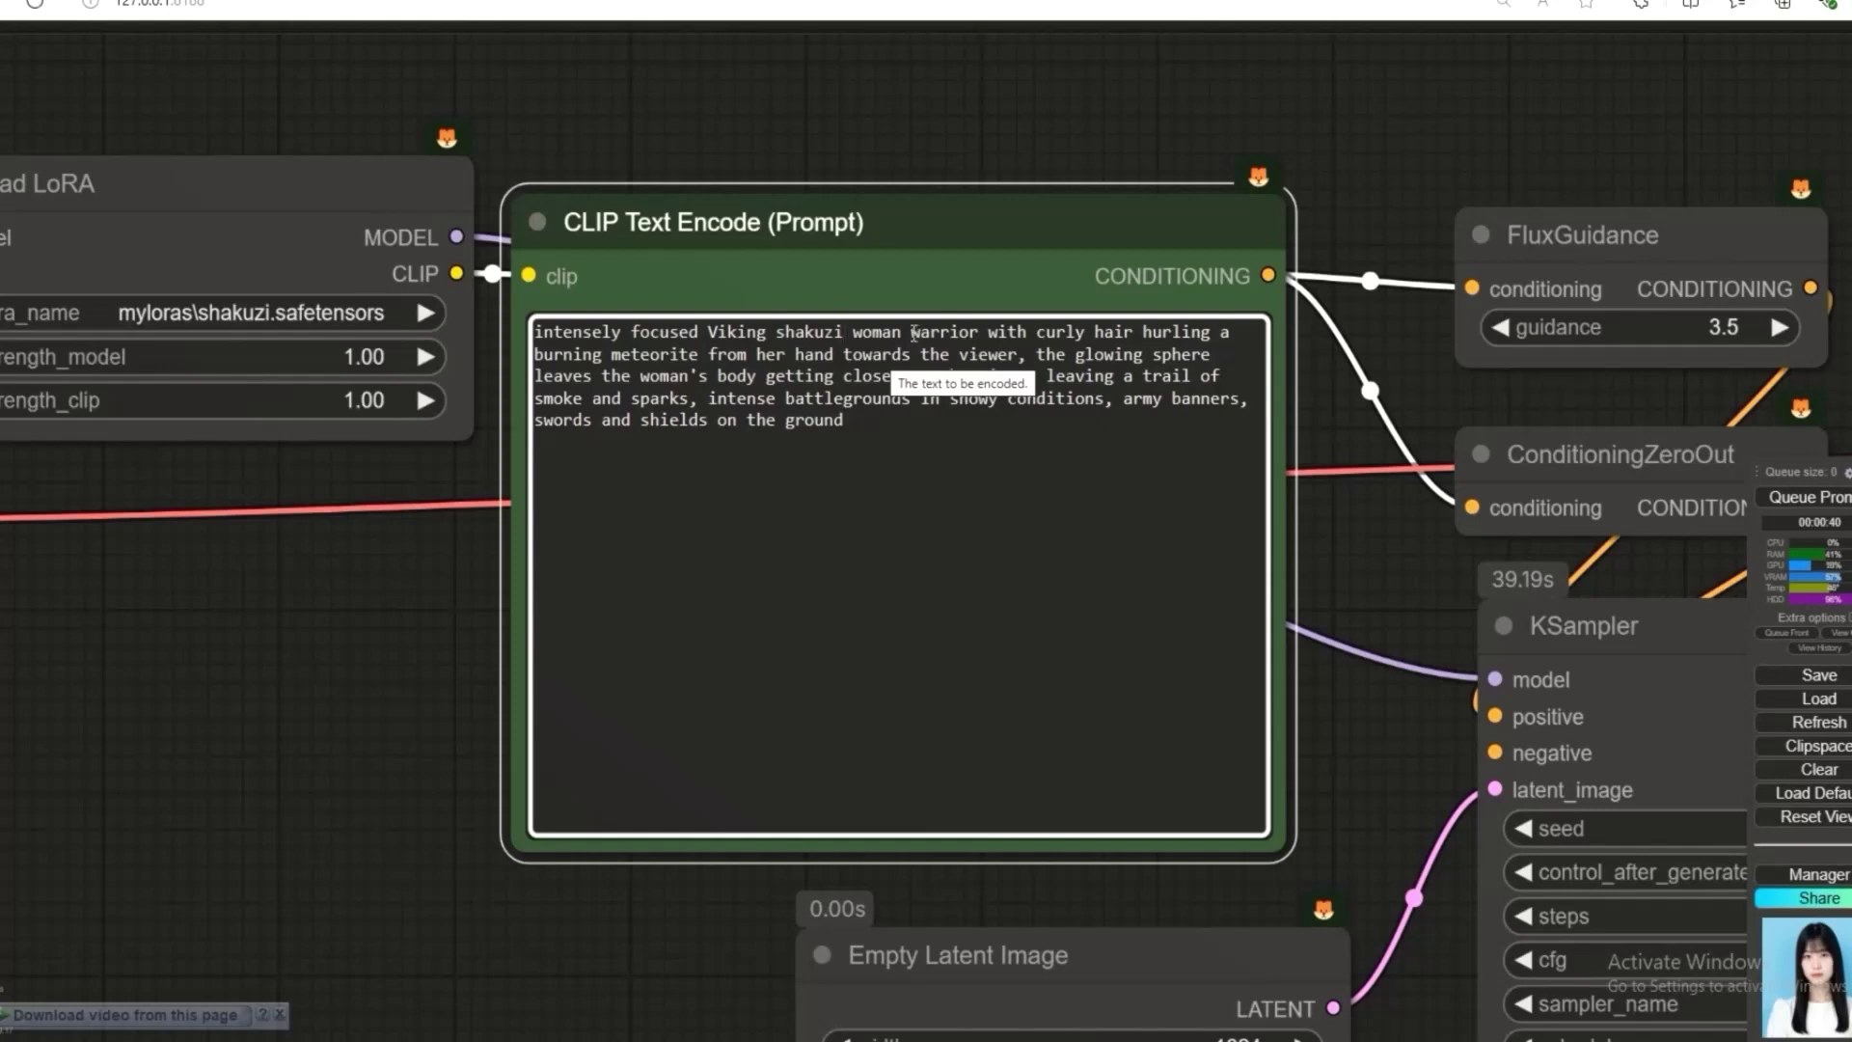
drag(913, 333, 853, 333)
key(BackSpace)
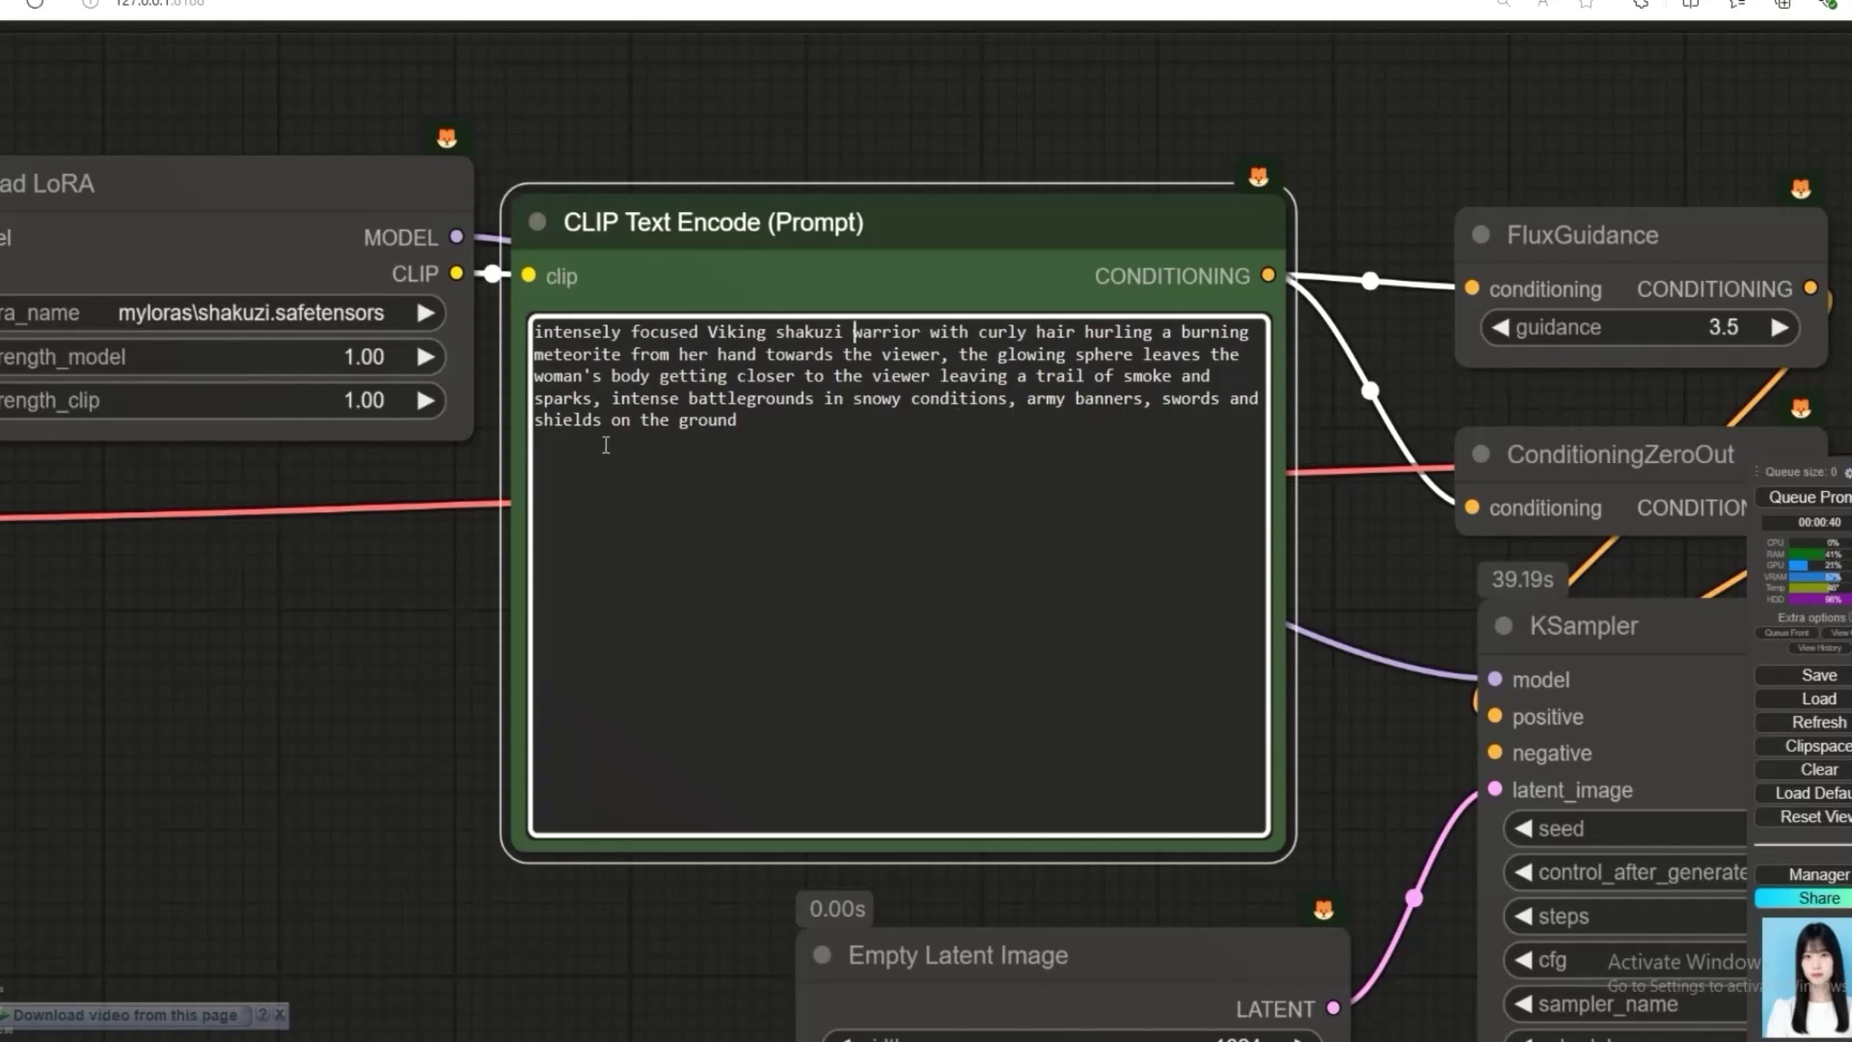
scroll(1292, 542, down, 2)
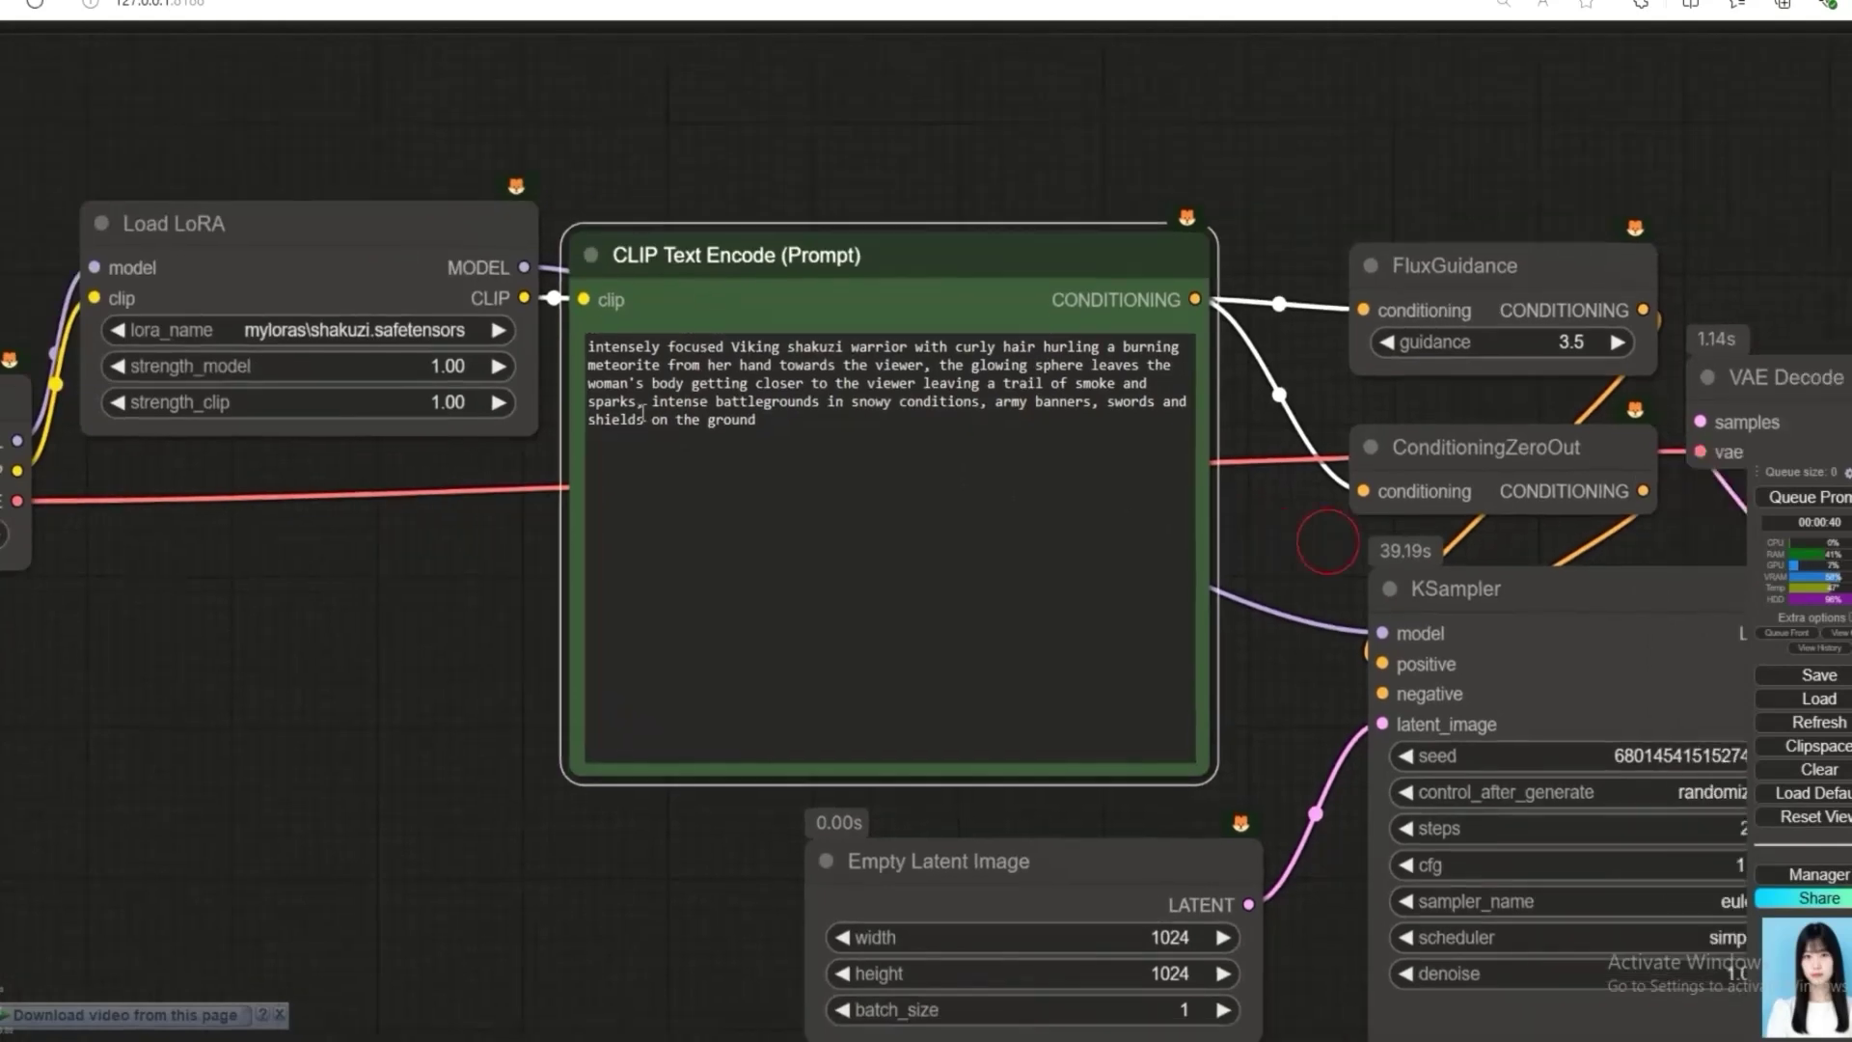
scroll(1275, 541, down, 2)
drag(1275, 541, 658, 406)
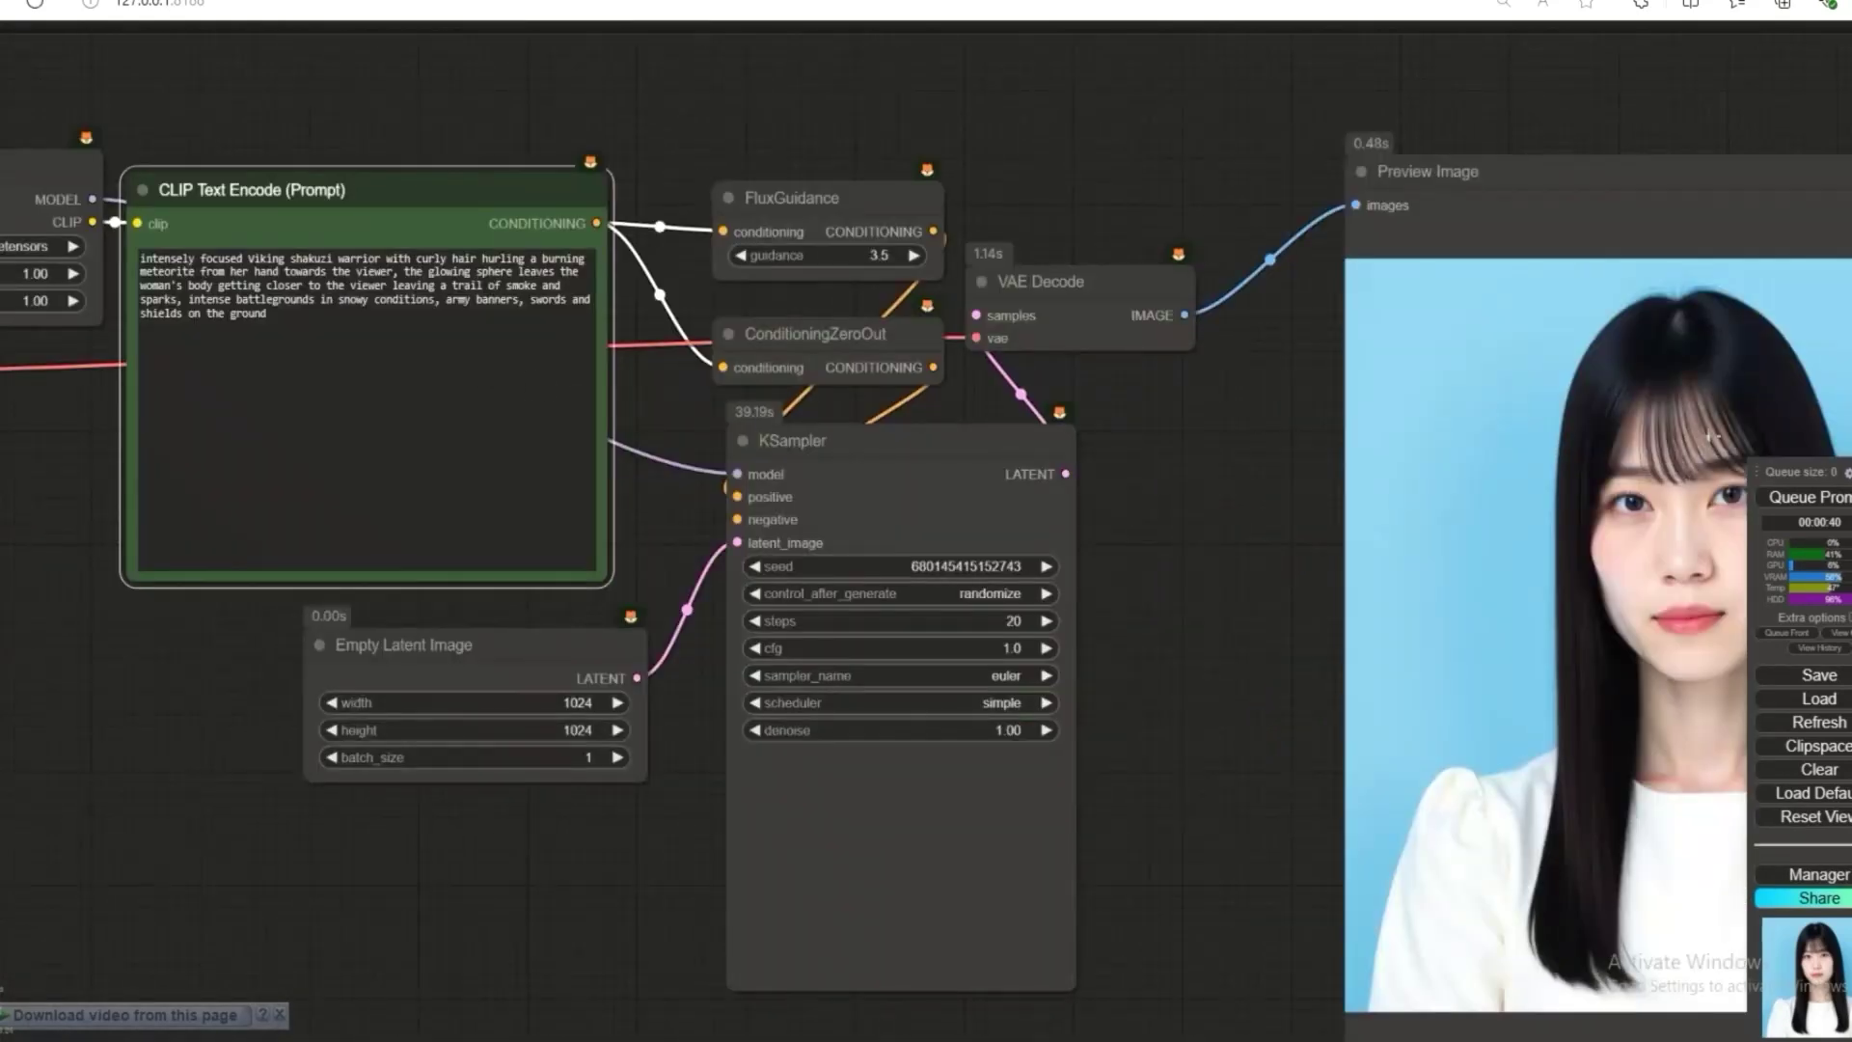
- Generate the Viking shakuzi warrior image and inspect the face and hands up close in the Preview Image node
click(1786, 502)
drag(1164, 429, 985, 415)
scroll(980, 411, down, 3)
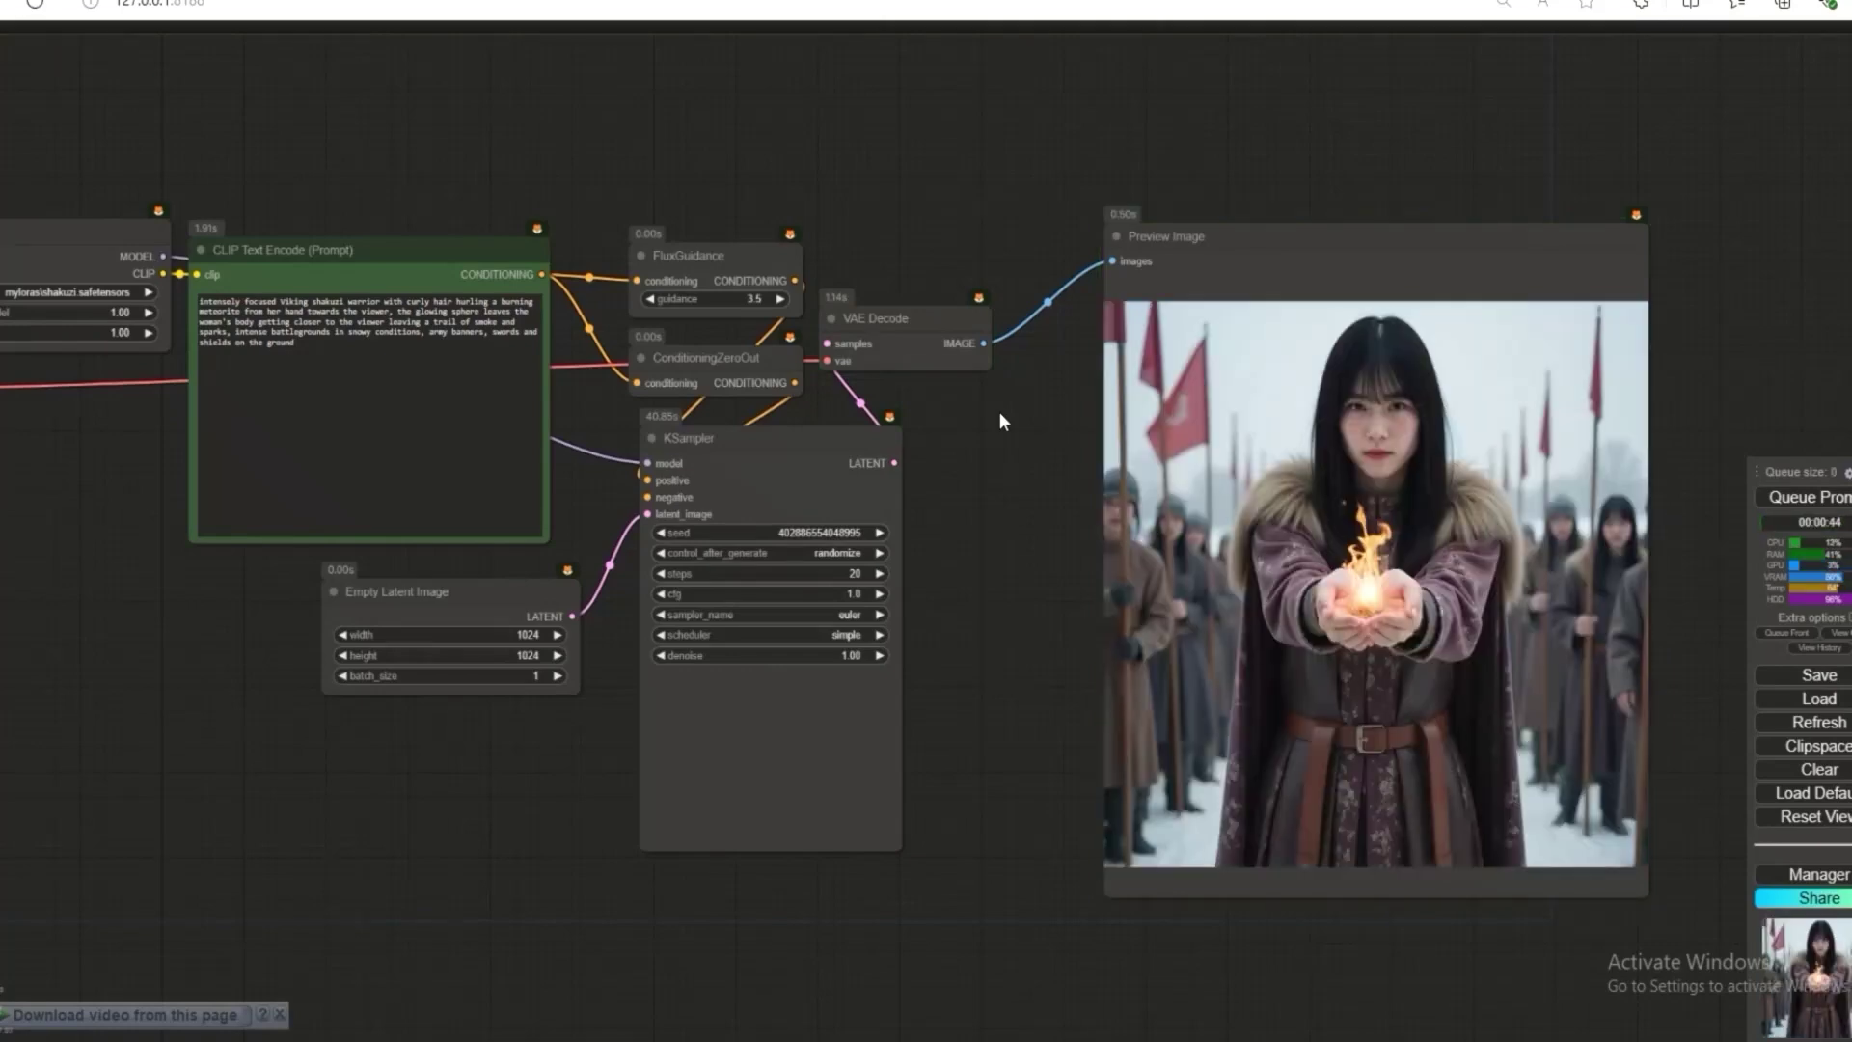
drag(1032, 470, 362, 473)
scroll(656, 453, up, 8)
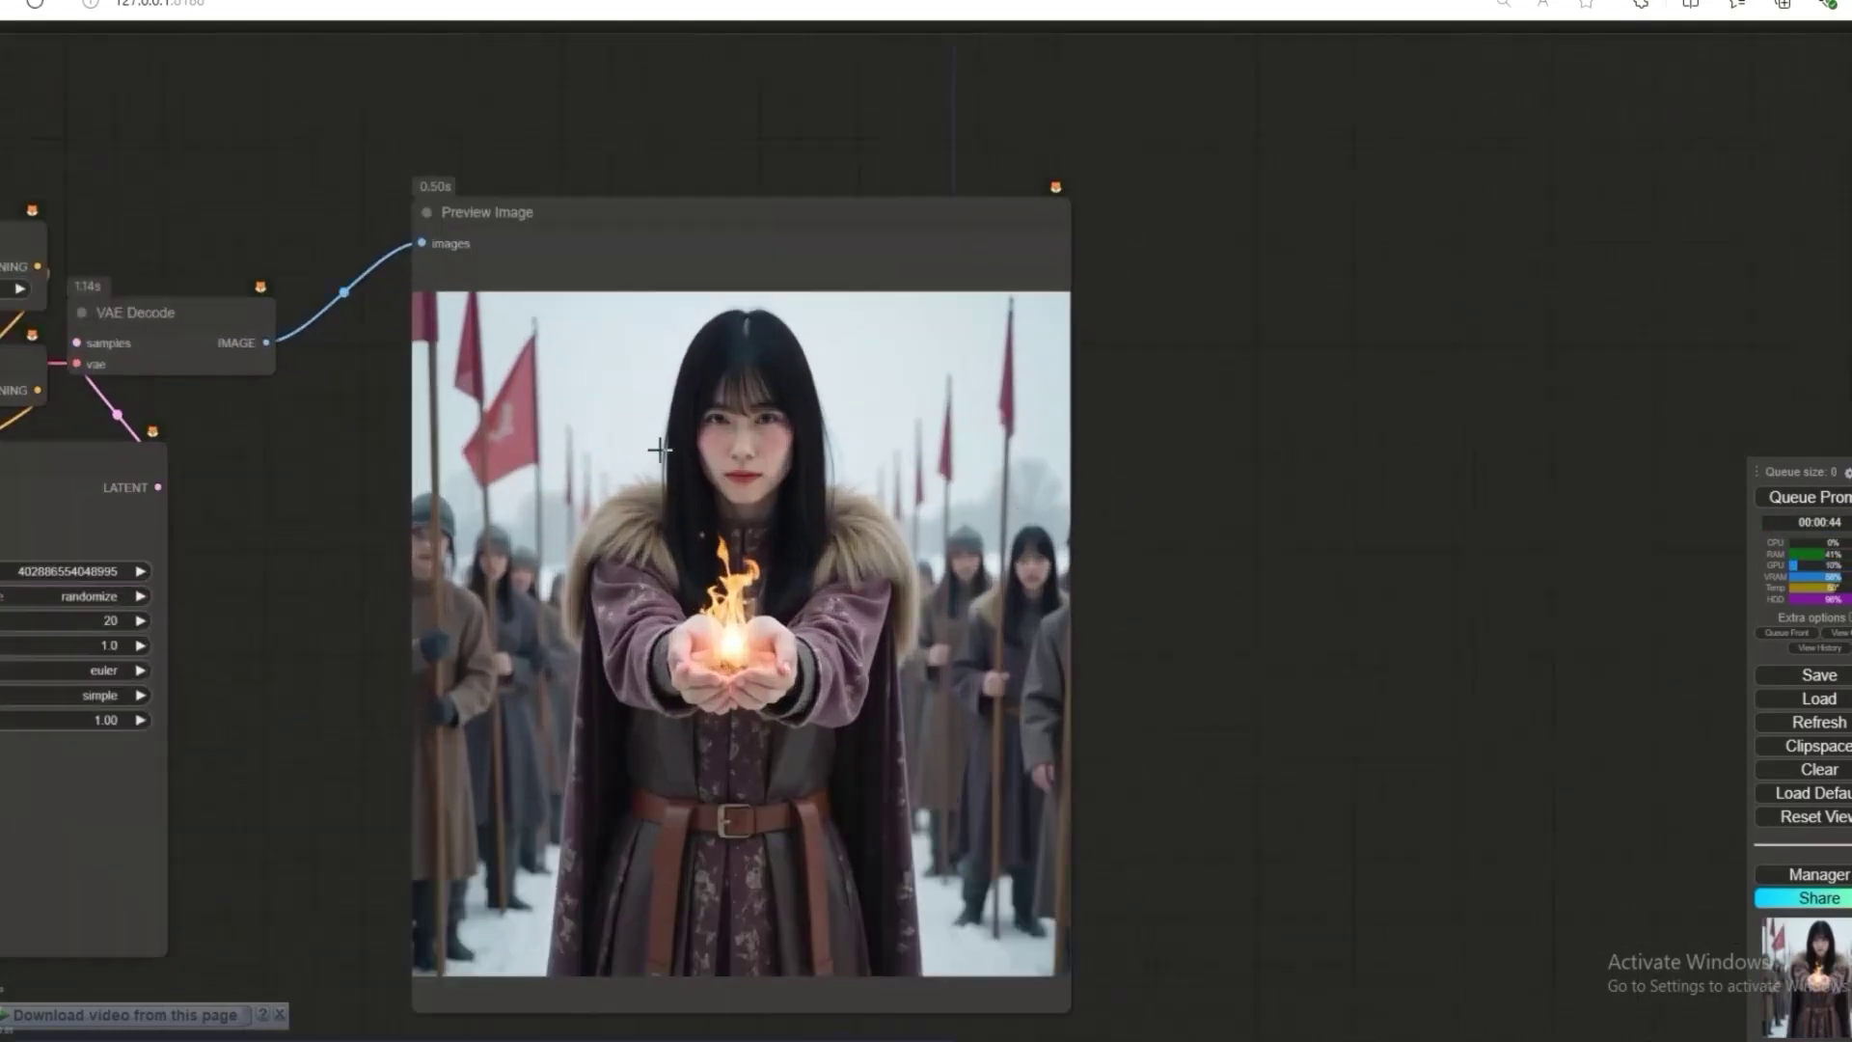
scroll(769, 453, up, 3)
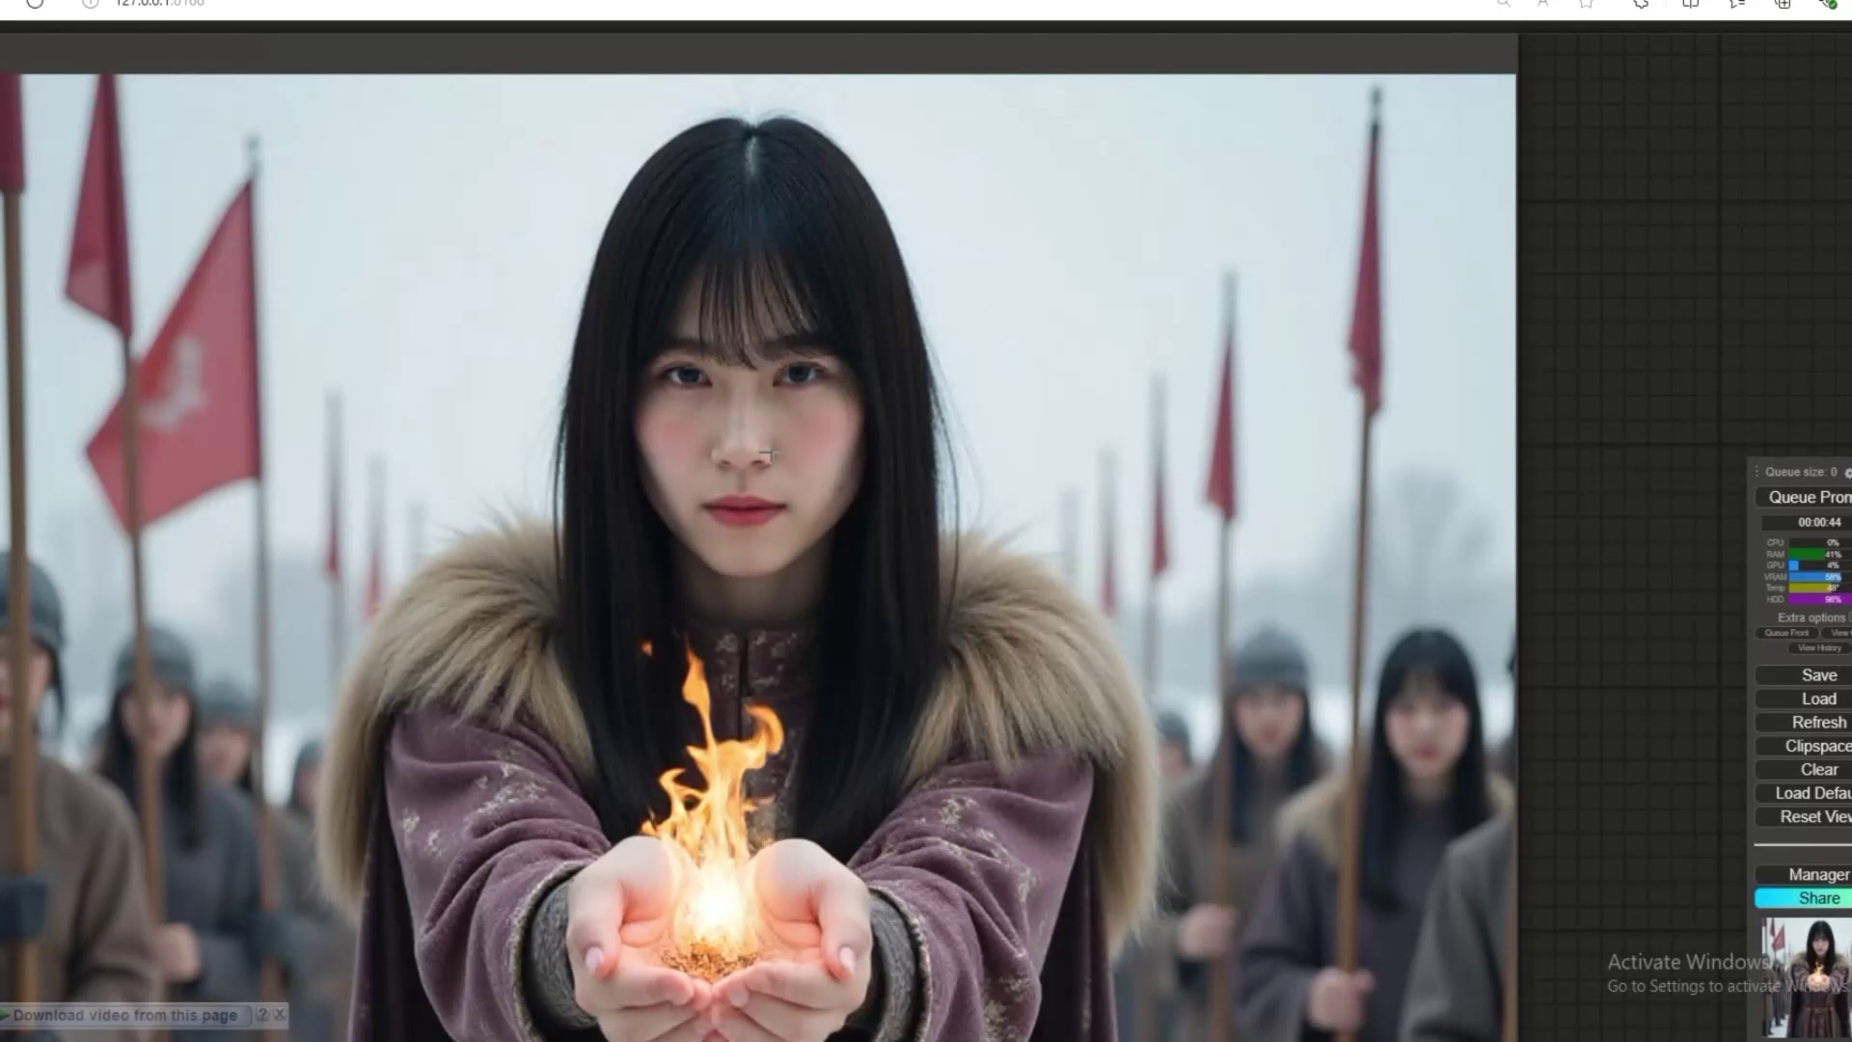
scroll(769, 454, down, 10)
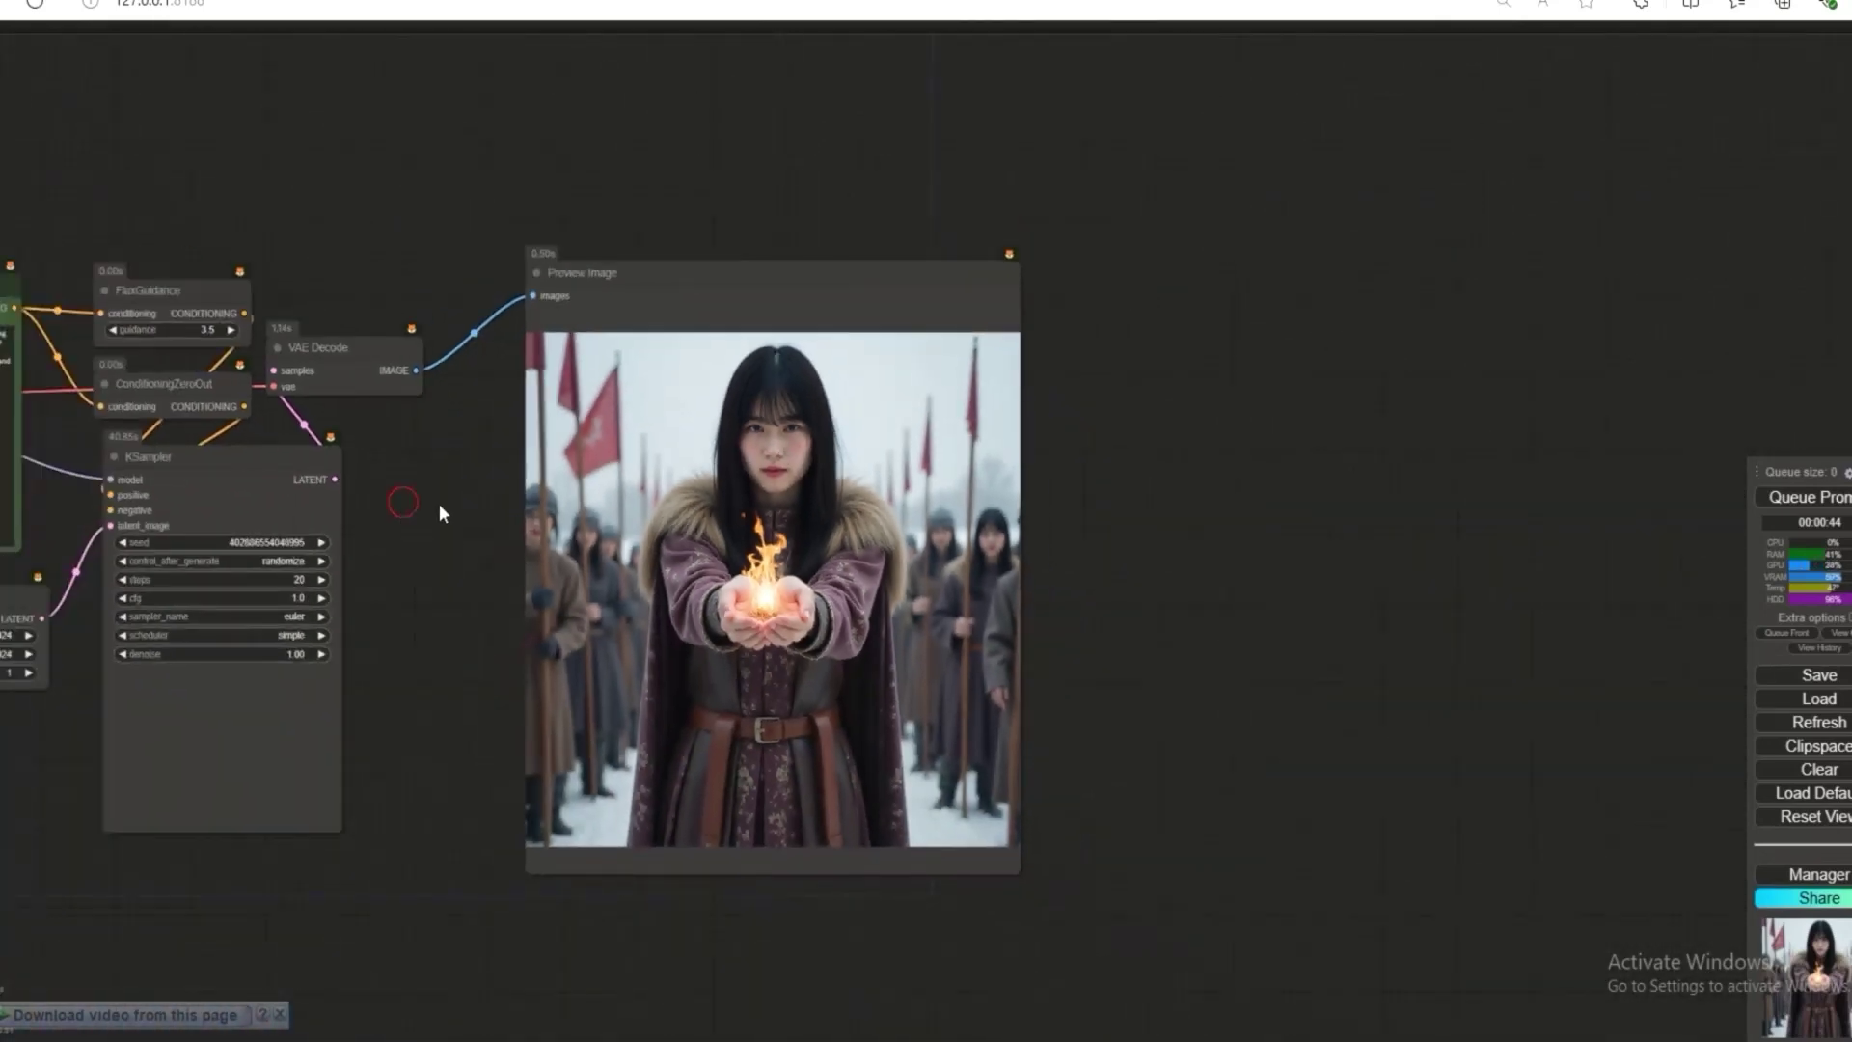
- Replace the prompt with one about an evil frozen witch girl in viking body armor holding a torch in a dark dungeon
drag(438, 504, 752, 511)
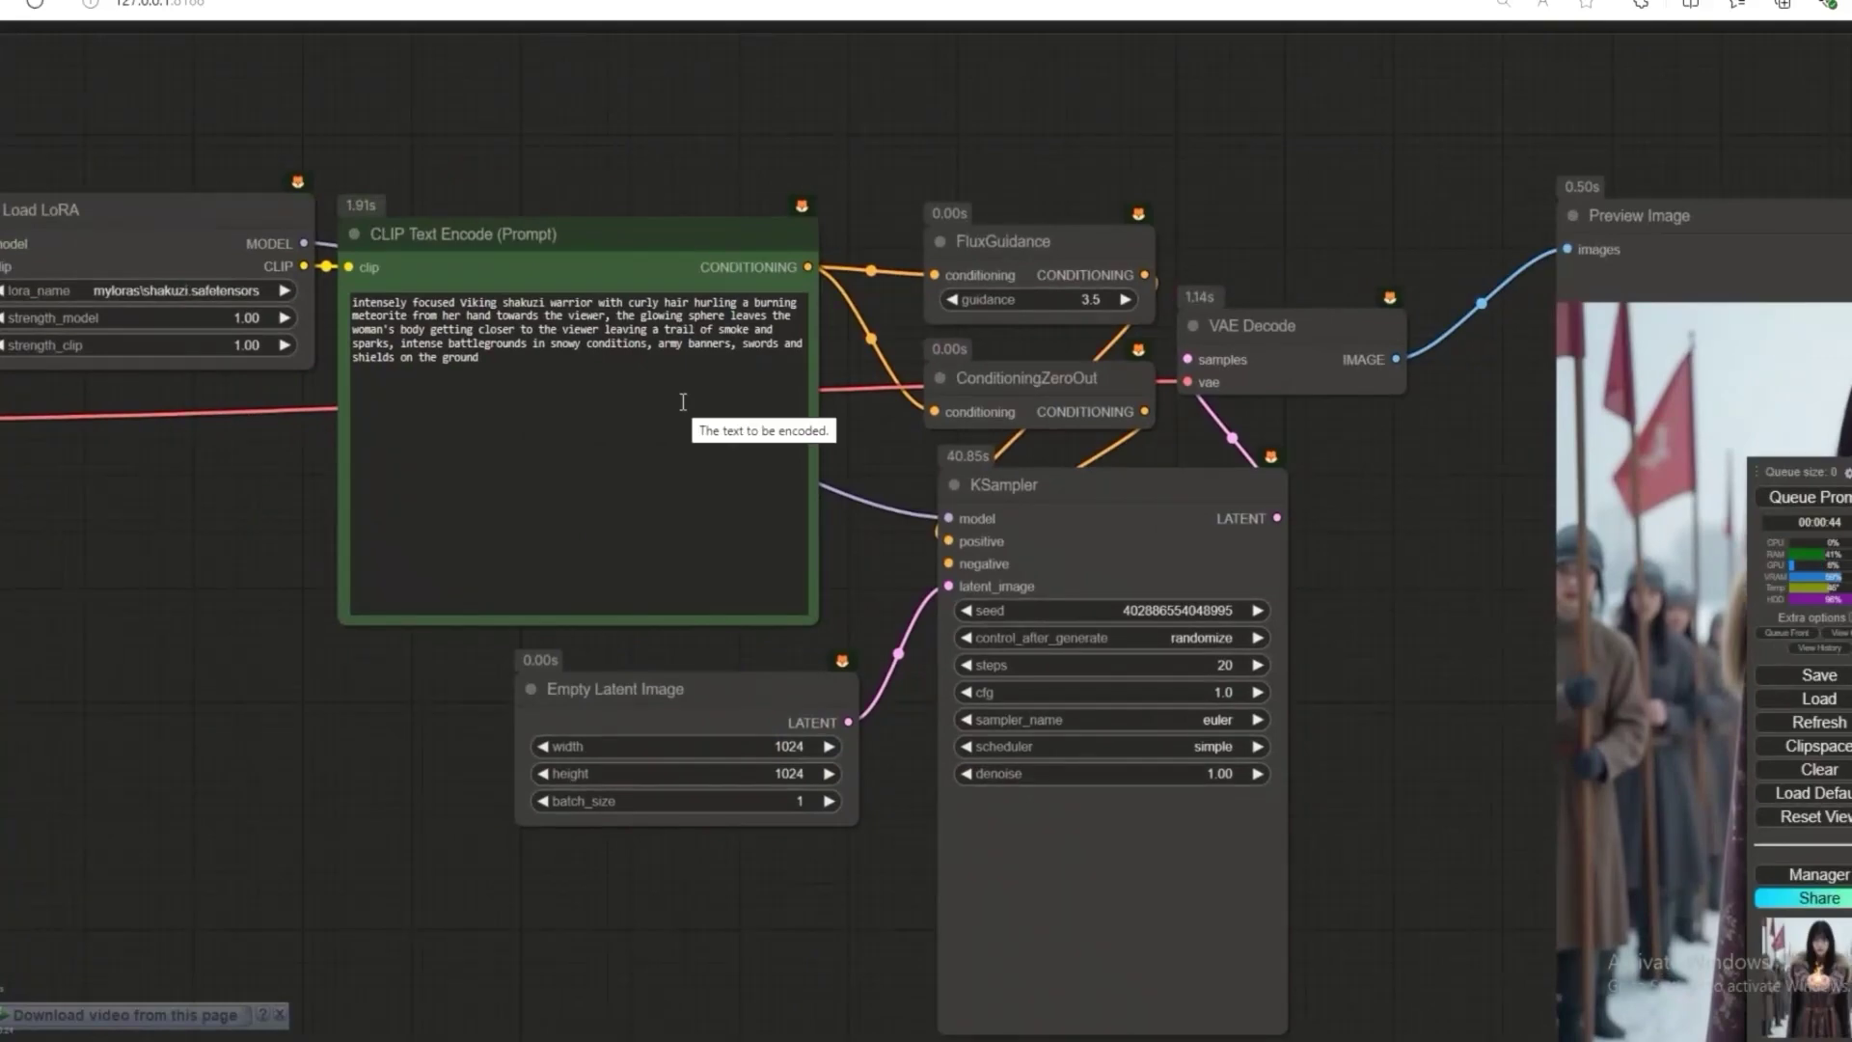
click(684, 414)
key(ctrl+a)
text(evil frozen witch girl, realistic, In a cyberpunk-inspired realm, Theme, stunning Danish woman, mature girl, dark eyeshadow, make-up,vshort hair, bangs, multicolored hair highlights, hair between eyes, wearing viking body armor, holding torch, on dark dungeon, Perfect Composition, realistic photographic image, RAW photo highest quality, perfect directional lighting, high contrast, viewed from in front of them, dynamic image, bright eyes, the torch illuminates the girl's face and body, bright torches, ready for battle)
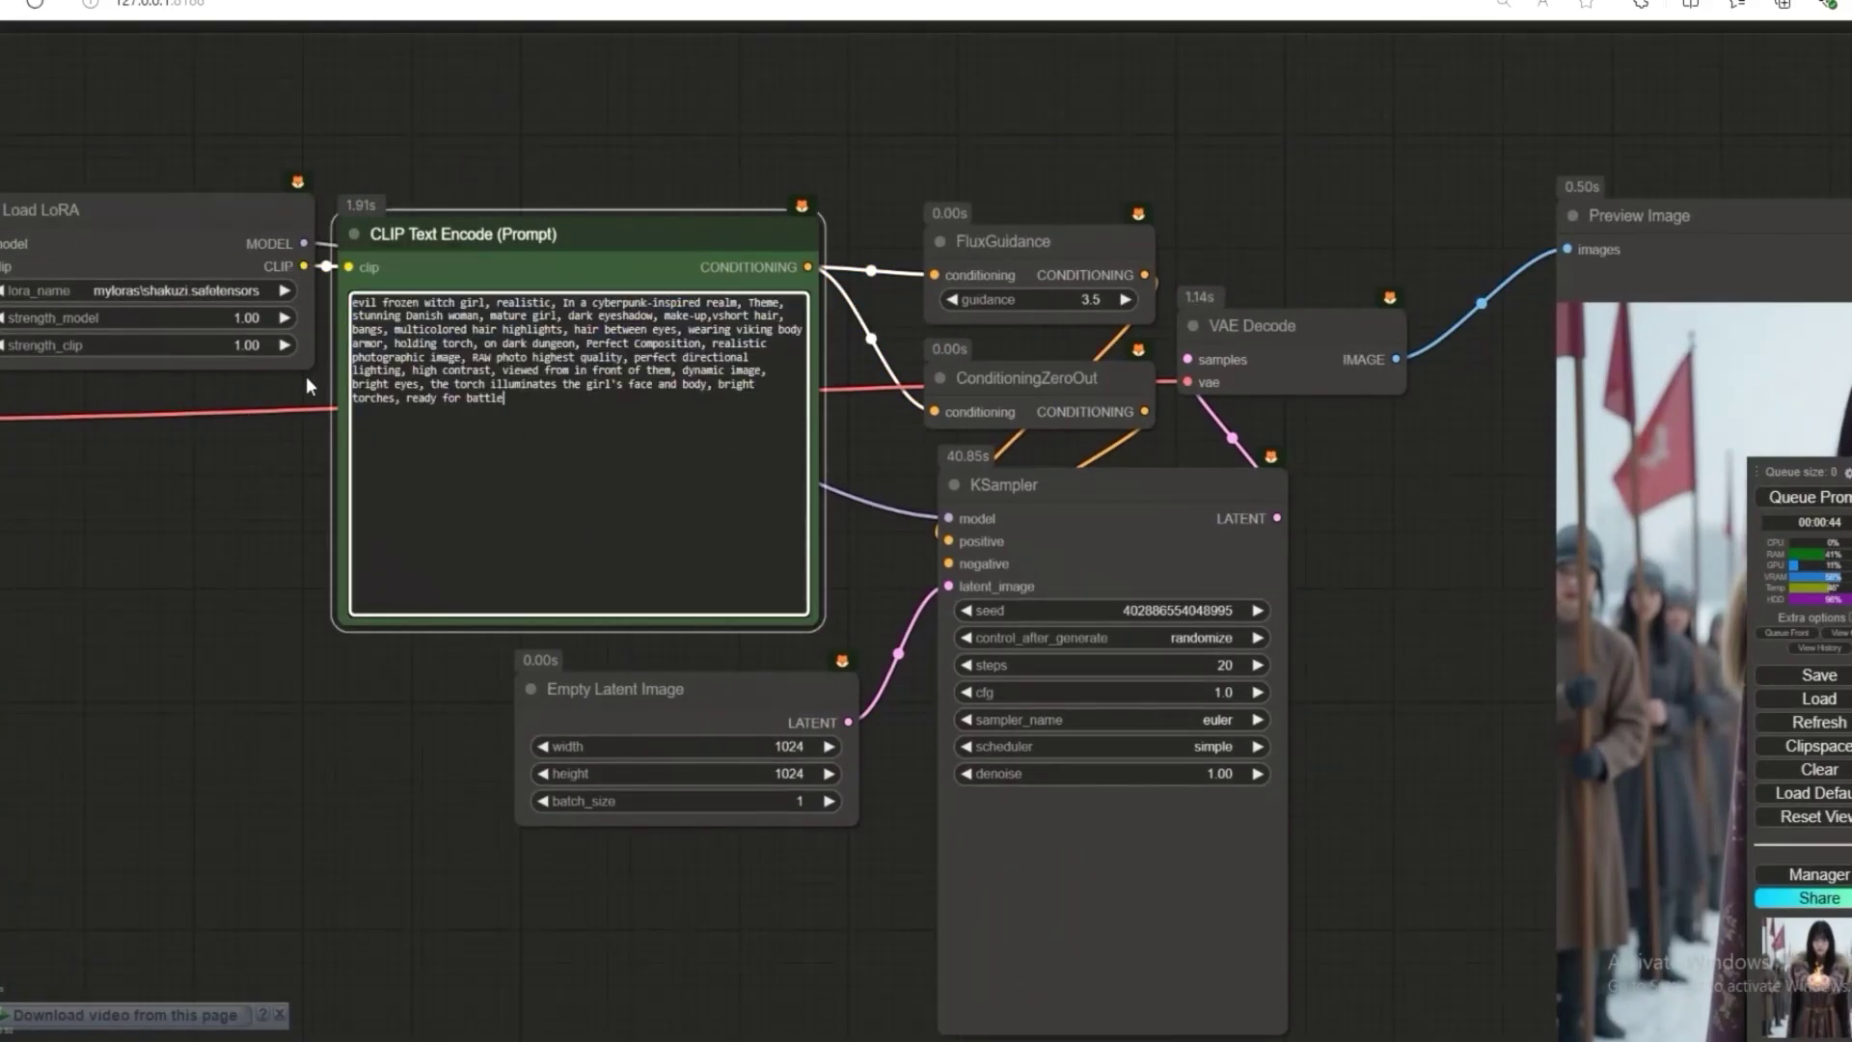
- In the witch prompt's opening phrase, replace the word "girl" after "witch" with the trigger word "Shakuzi"
scroll(291, 451, up, 4)
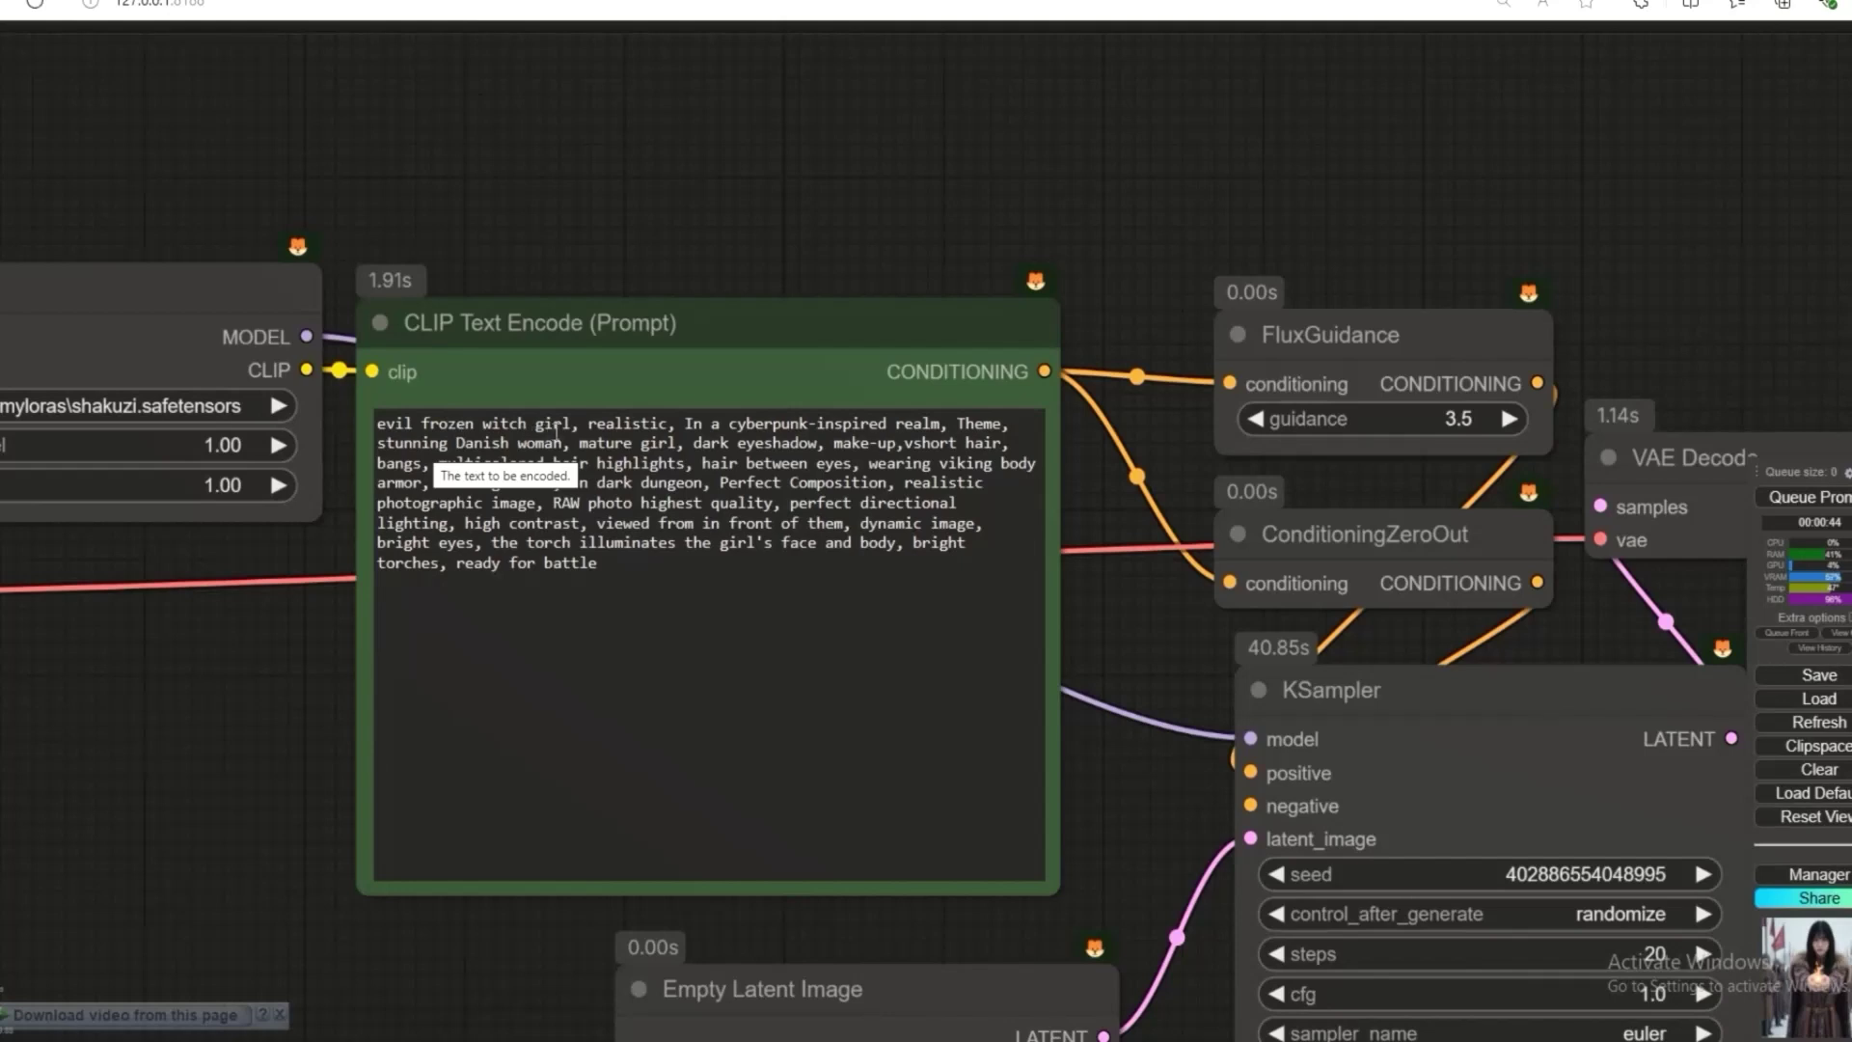
drag(82, 576, 114, 578)
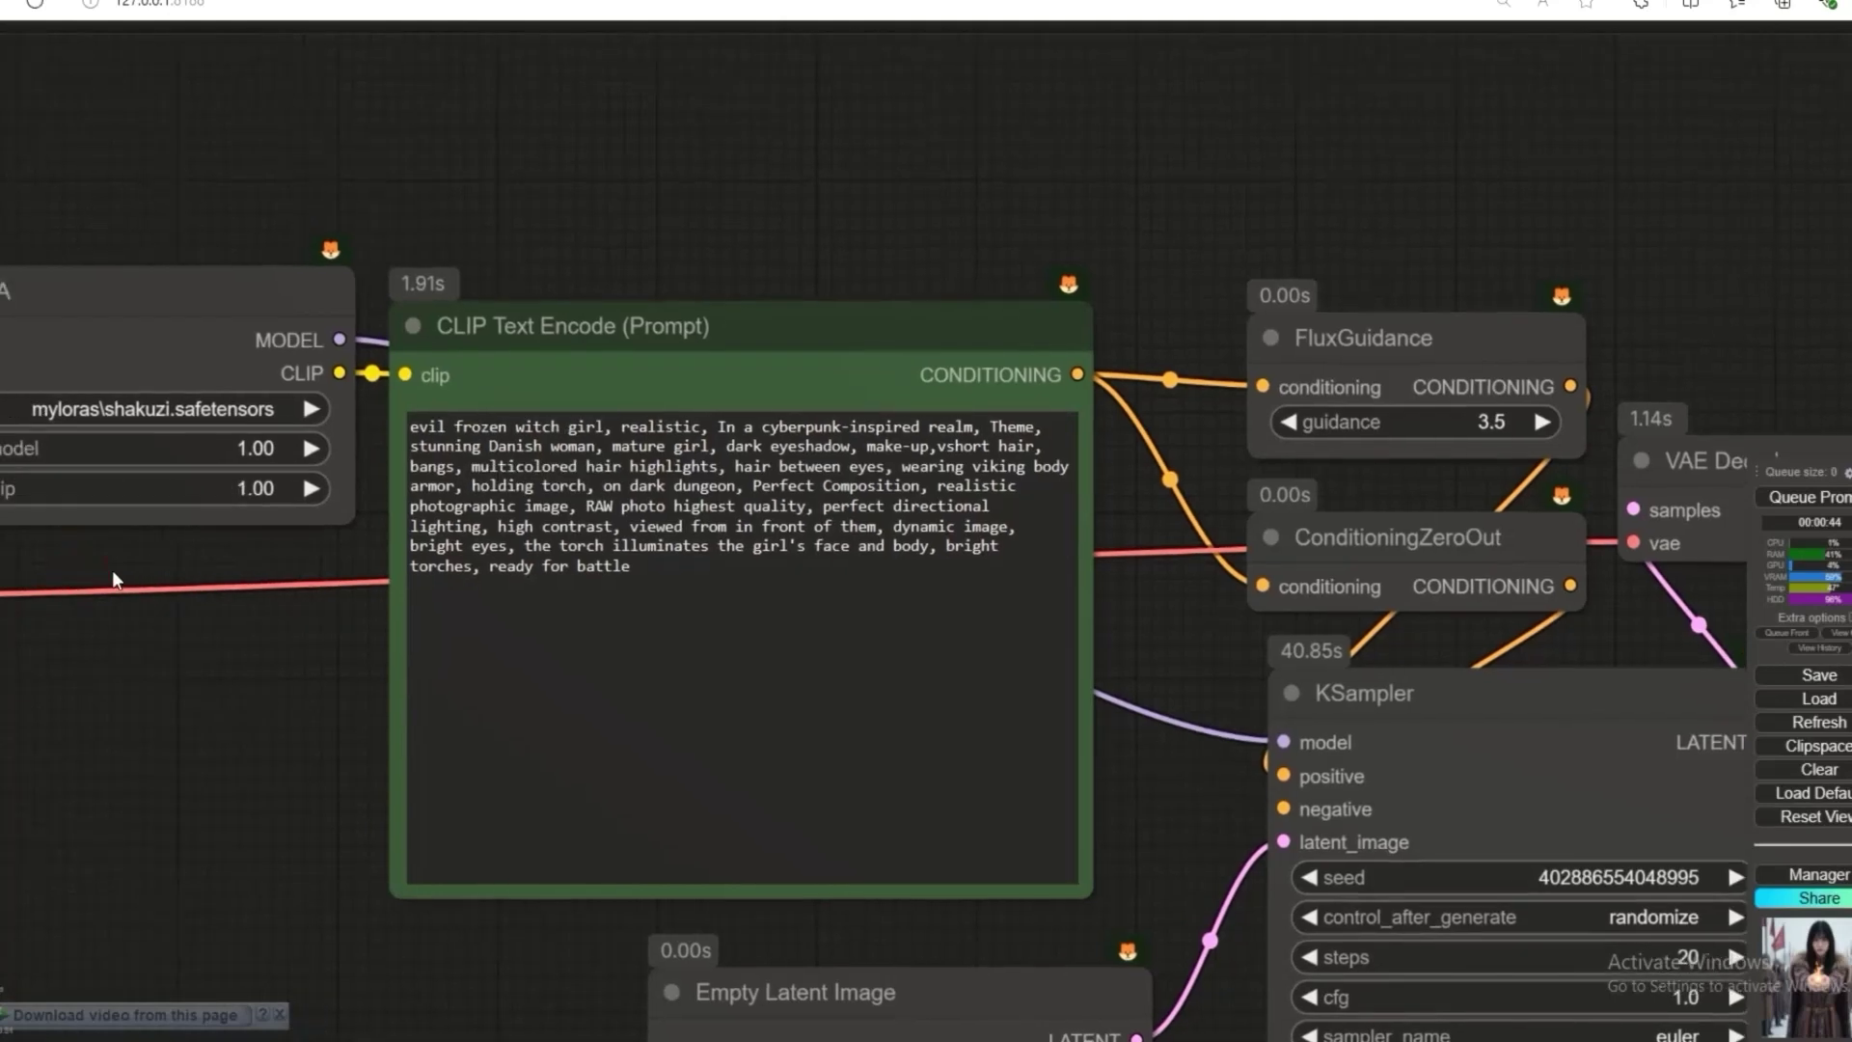
double_click(579, 426)
text(sha)
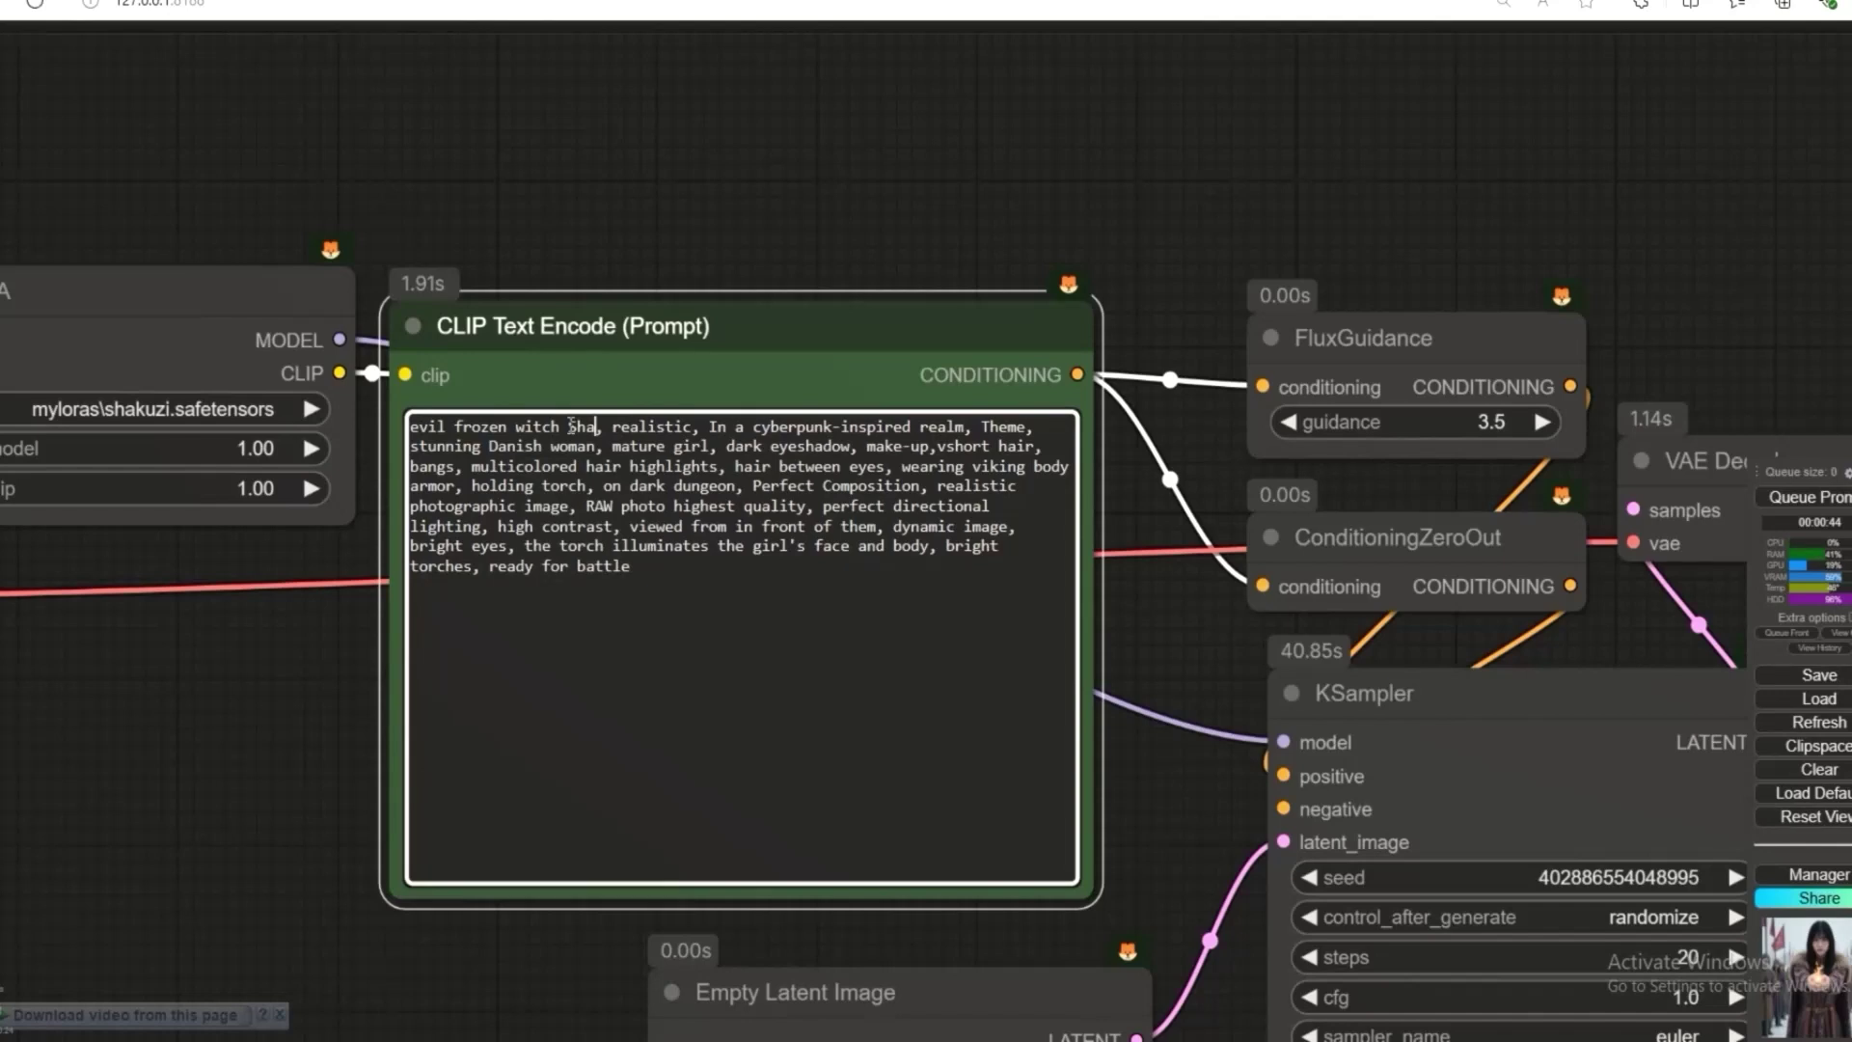
key(Tab)
key(BackSpace)
key(BackSpace)
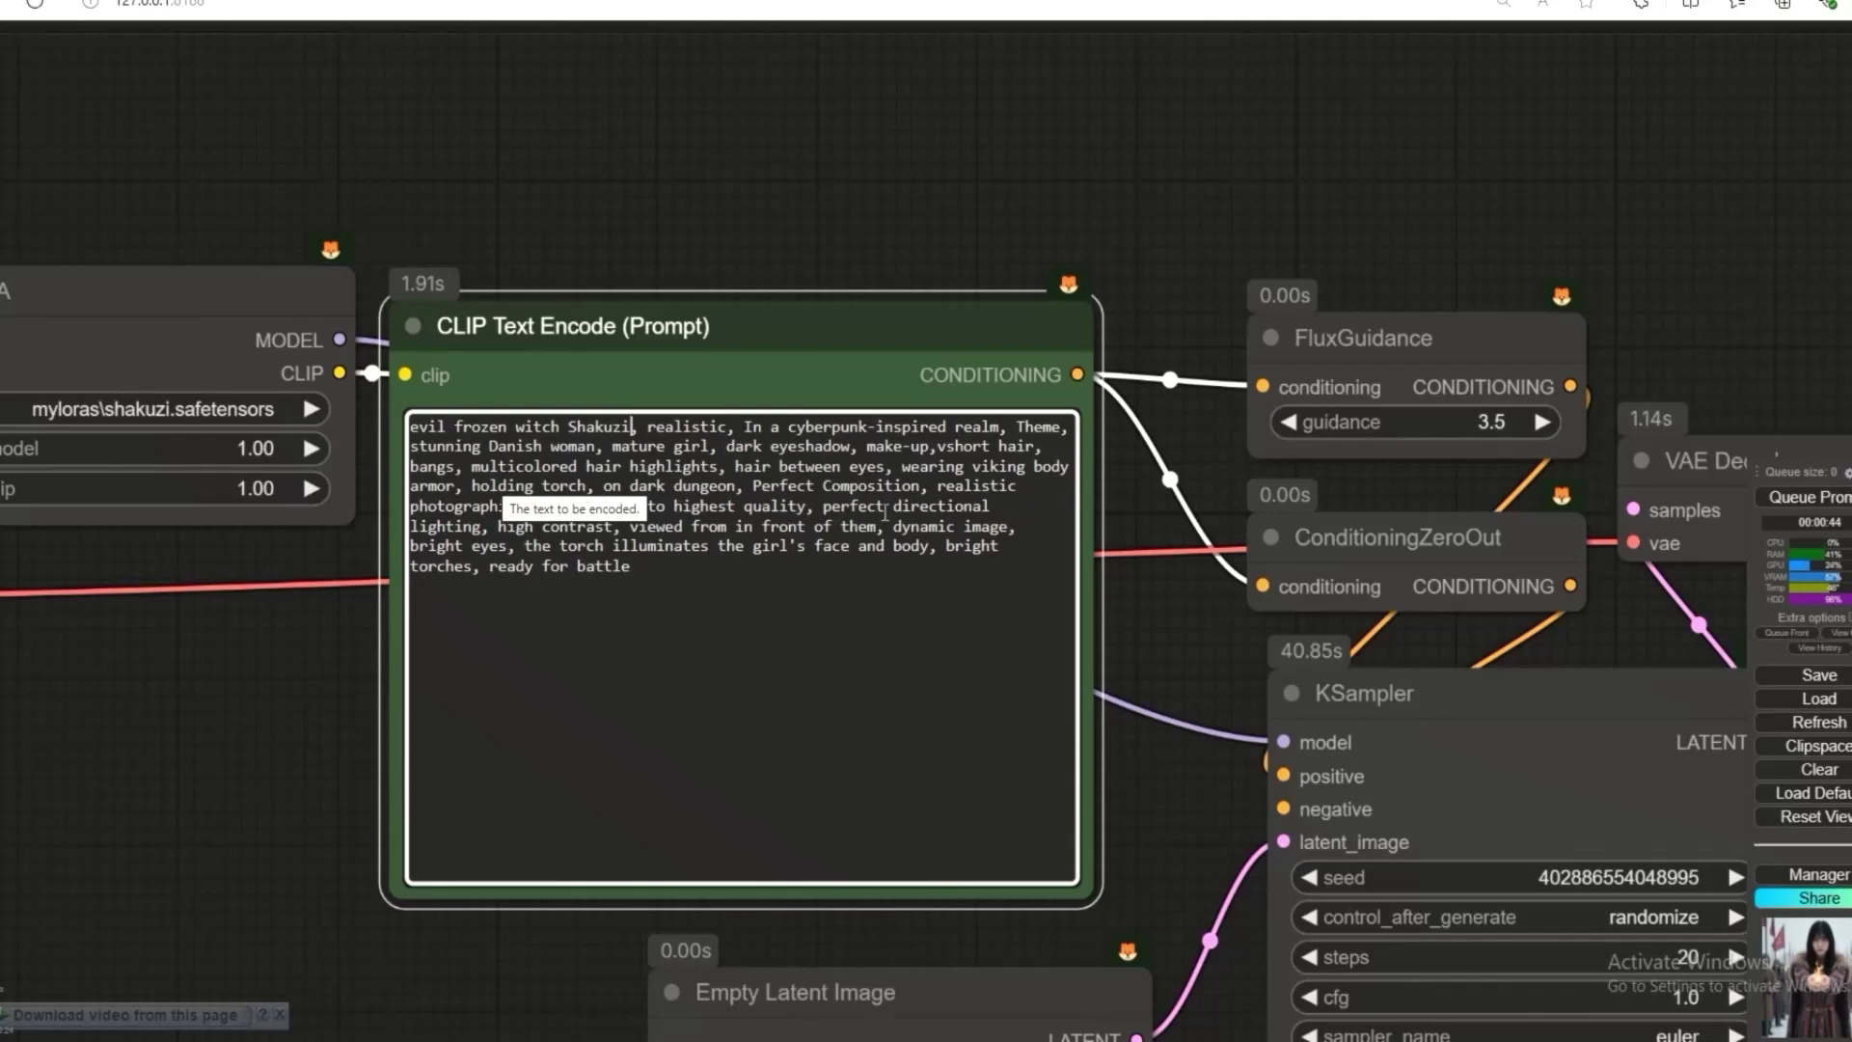
- Generate an image from the frozen witch prompt and view the result in the Preview Image node
scroll(1144, 664, down, 3)
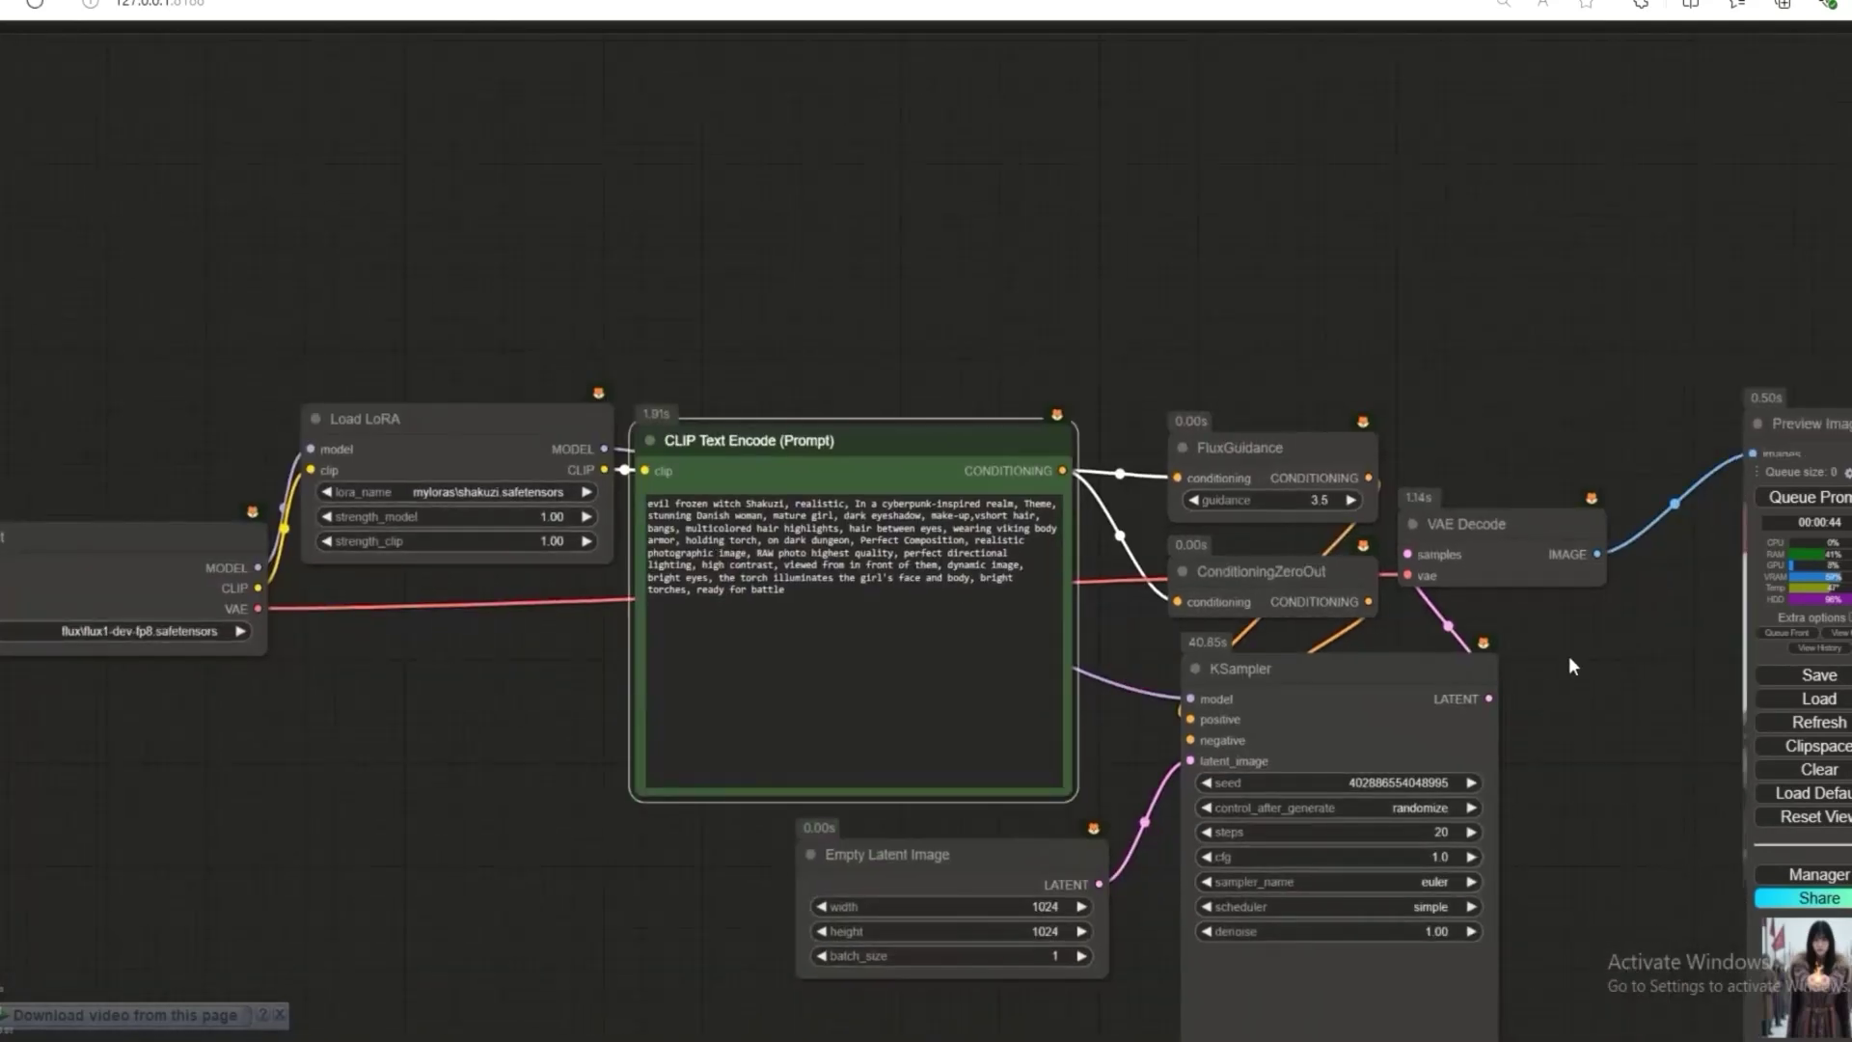
drag(1568, 659, 980, 548)
key(ctrl+Return)
drag(1141, 517, 706, 475)
scroll(1187, 512, up, 3)
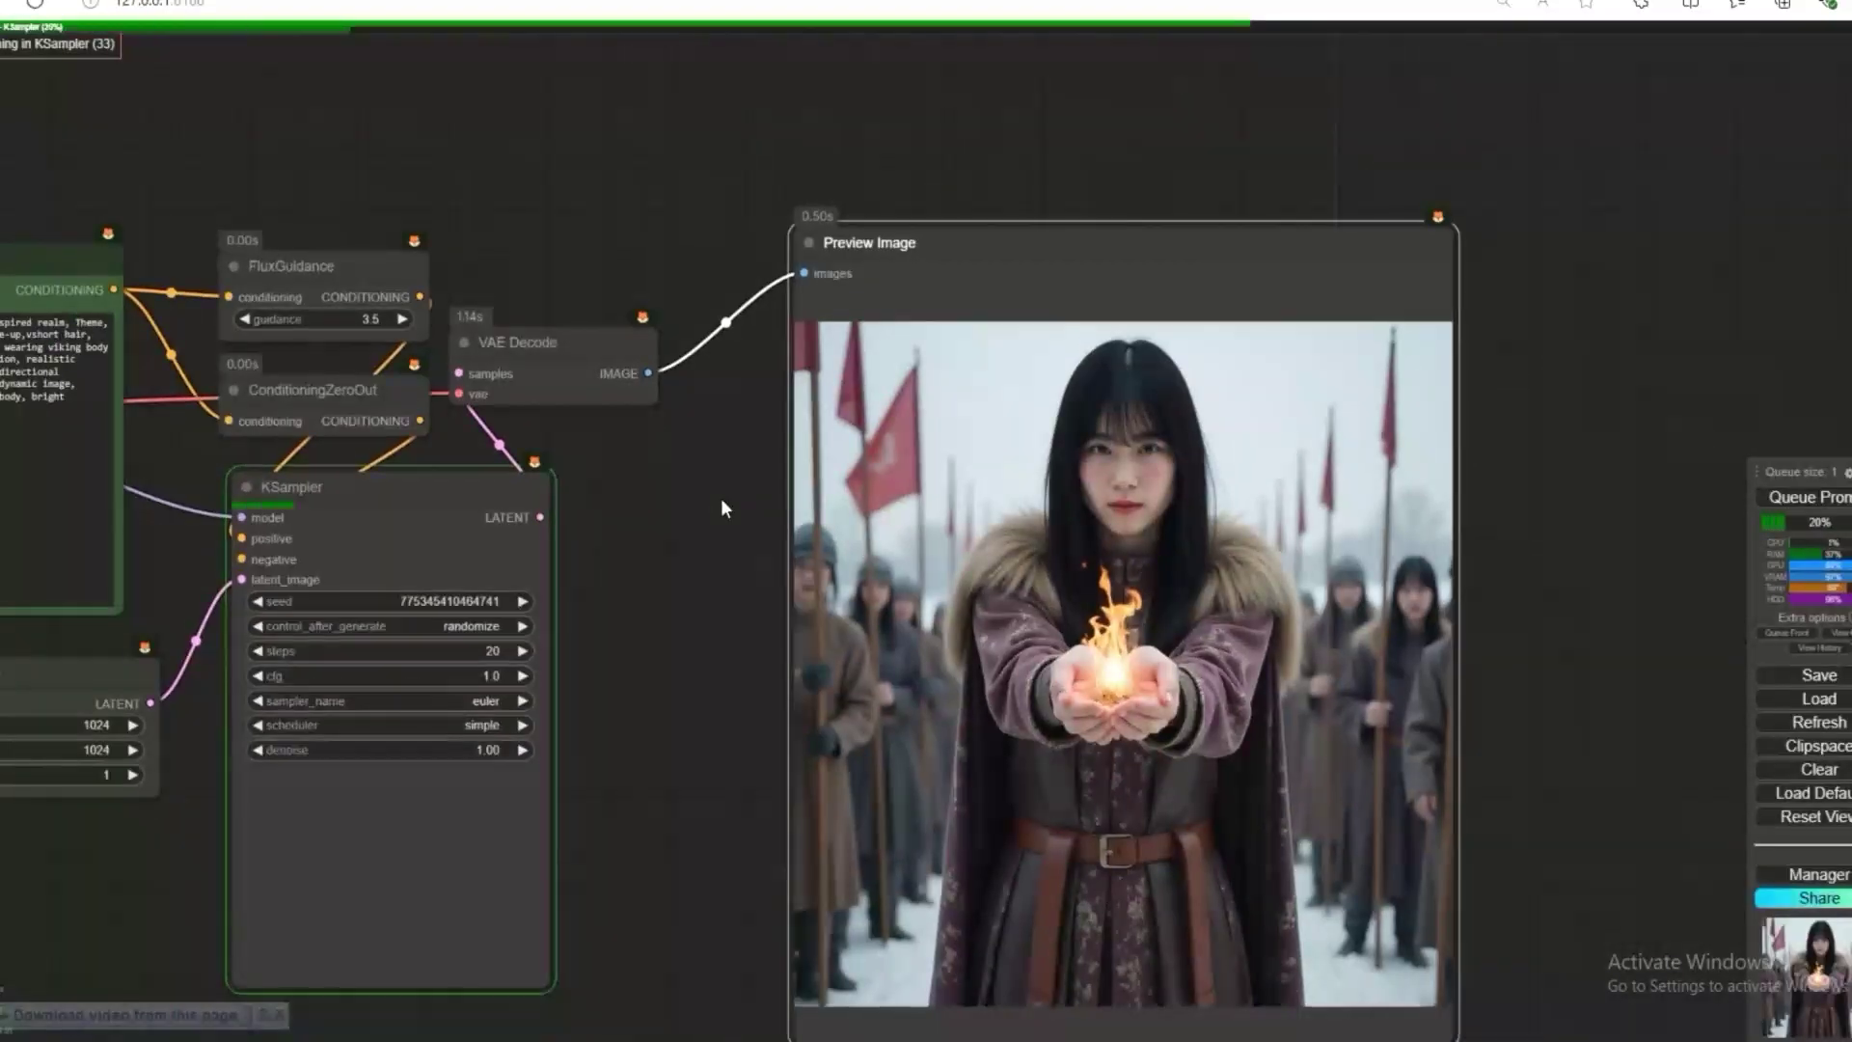
drag(721, 498, 720, 459)
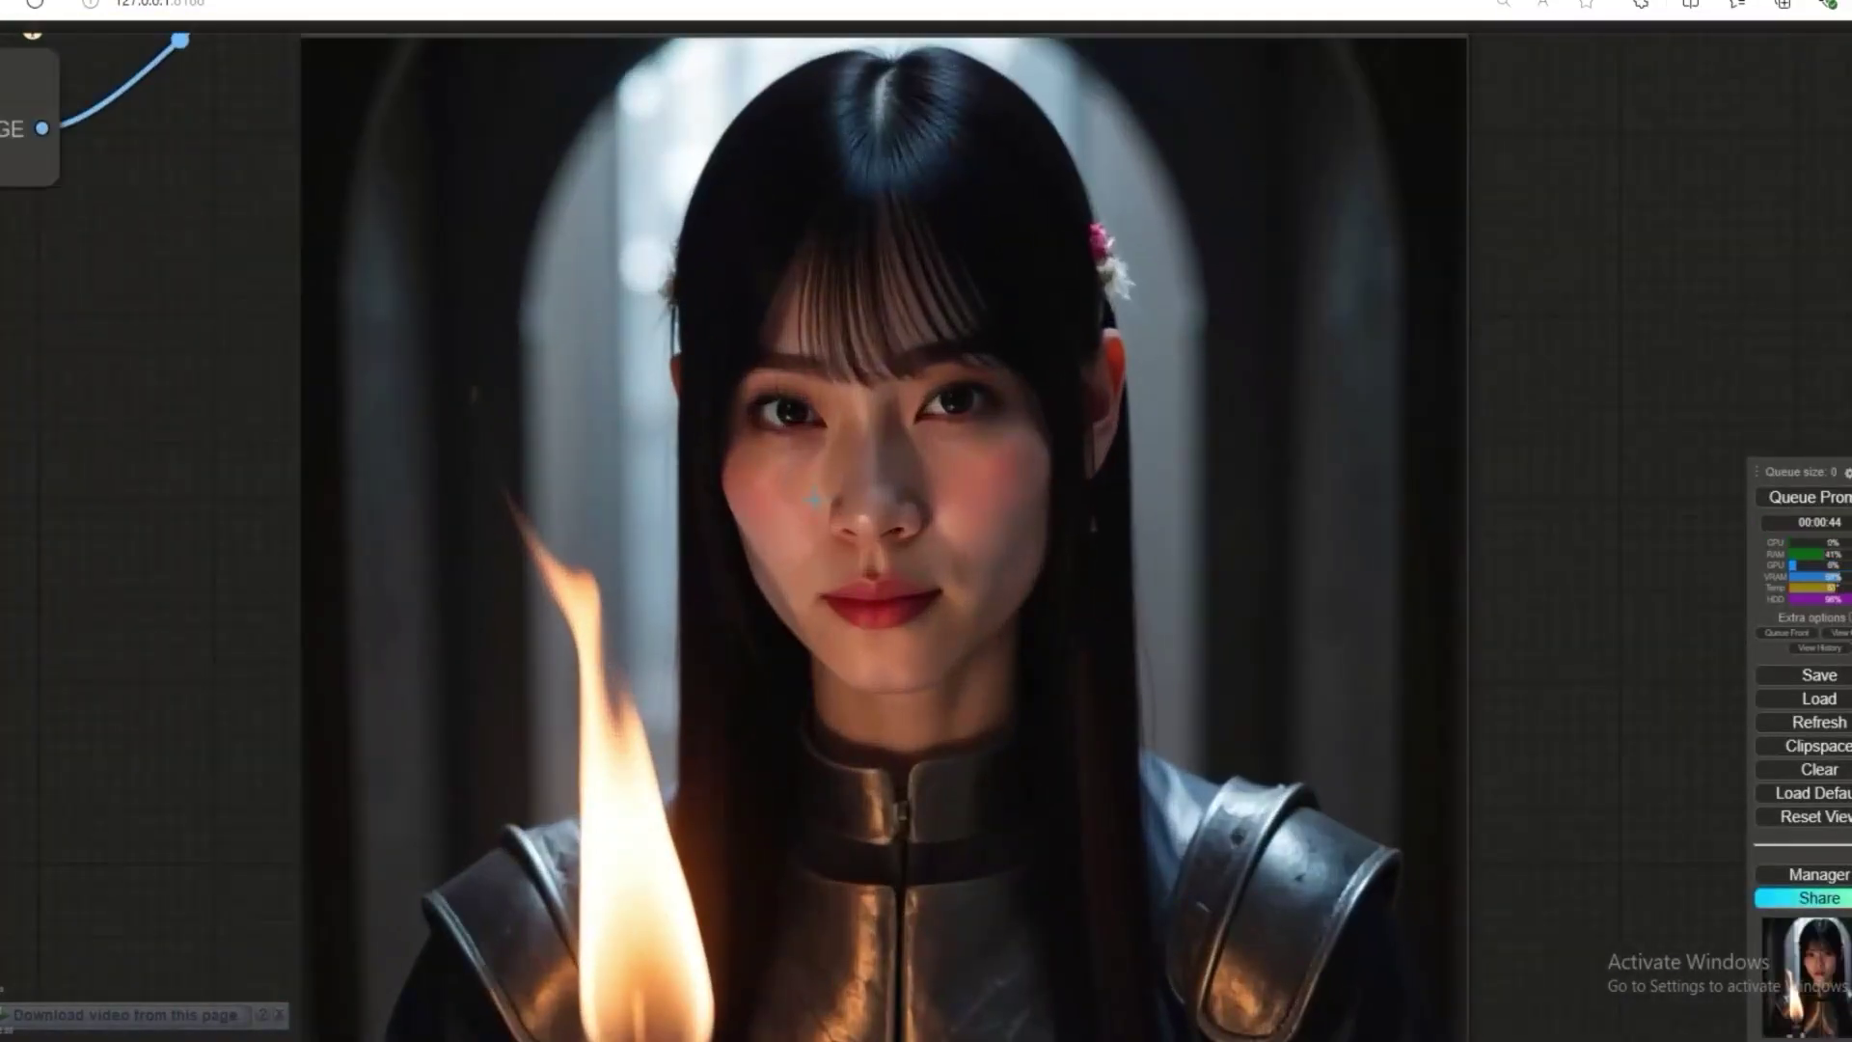
- Open the generated witch image in its own browser tab, save it as a PNG to the Desktop, and return to the workflow
scroll(849, 463, down, 3)
right_click(803, 432)
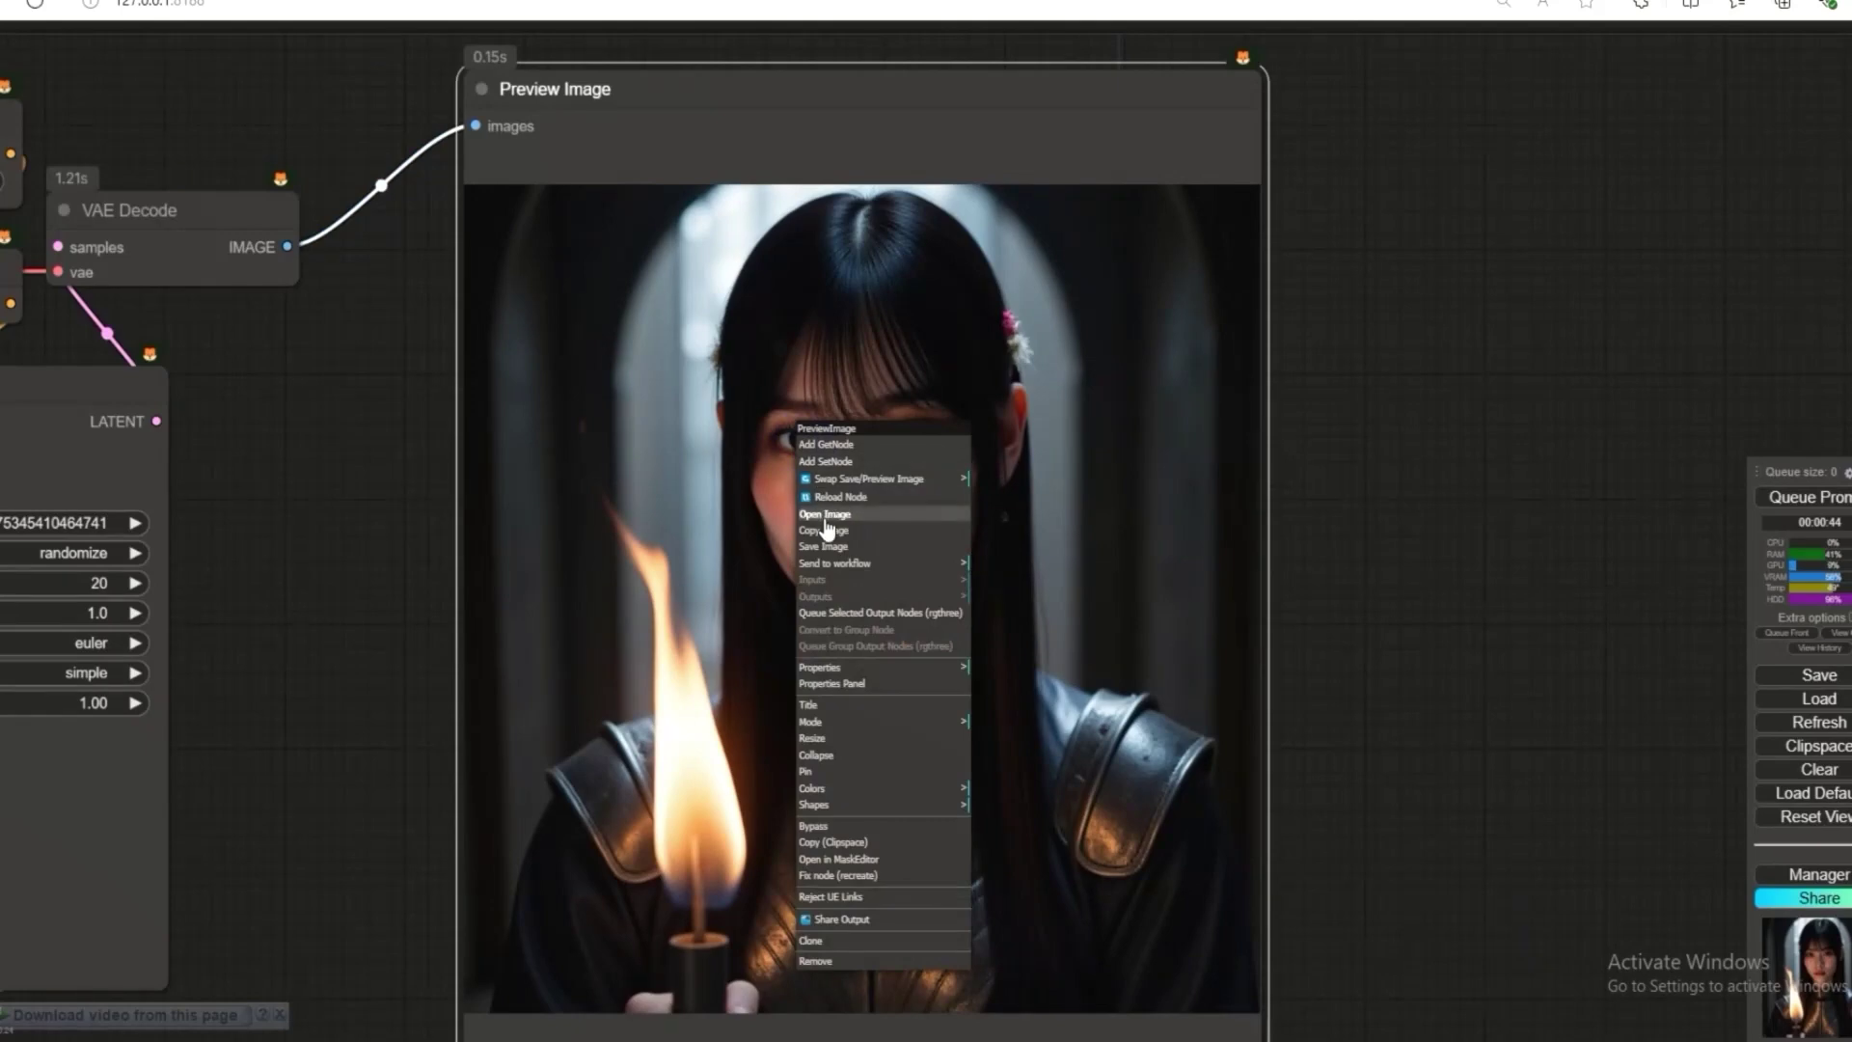
click(824, 513)
right_click(823, 431)
click(853, 508)
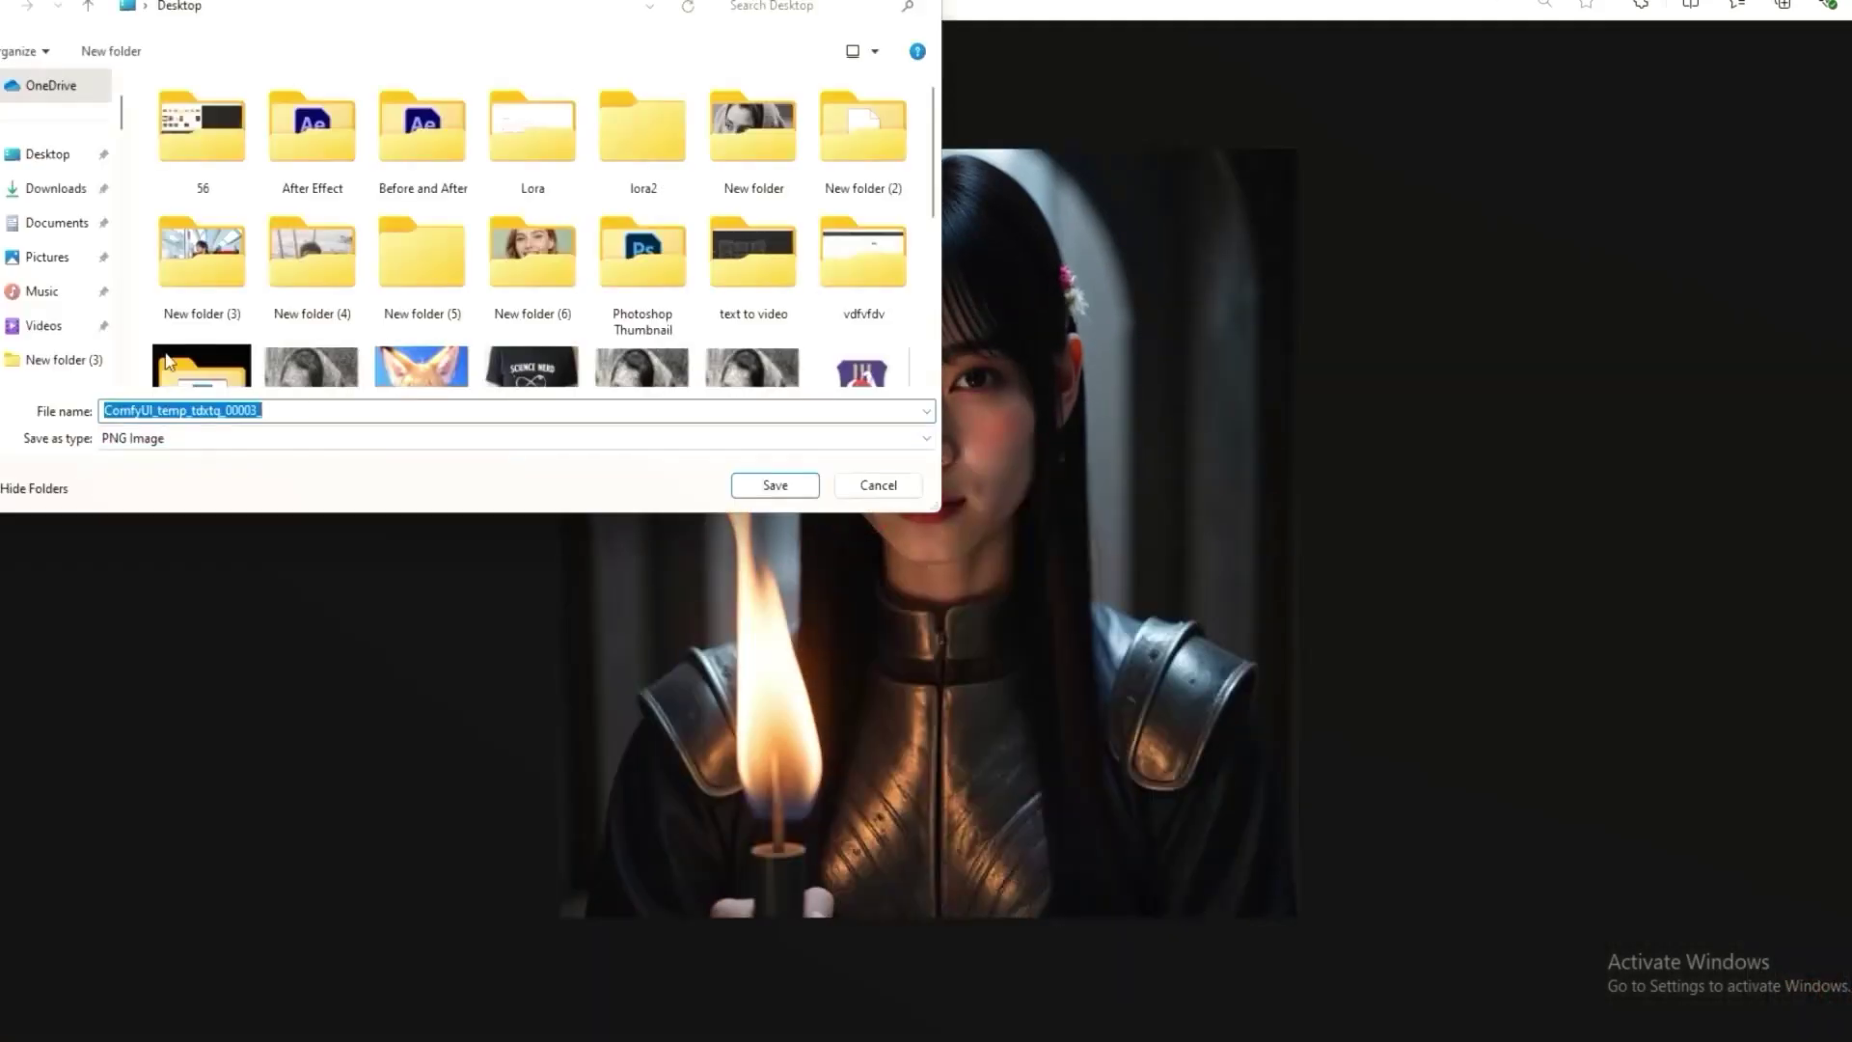
click(22, 155)
click(775, 485)
key(ctrl+w)
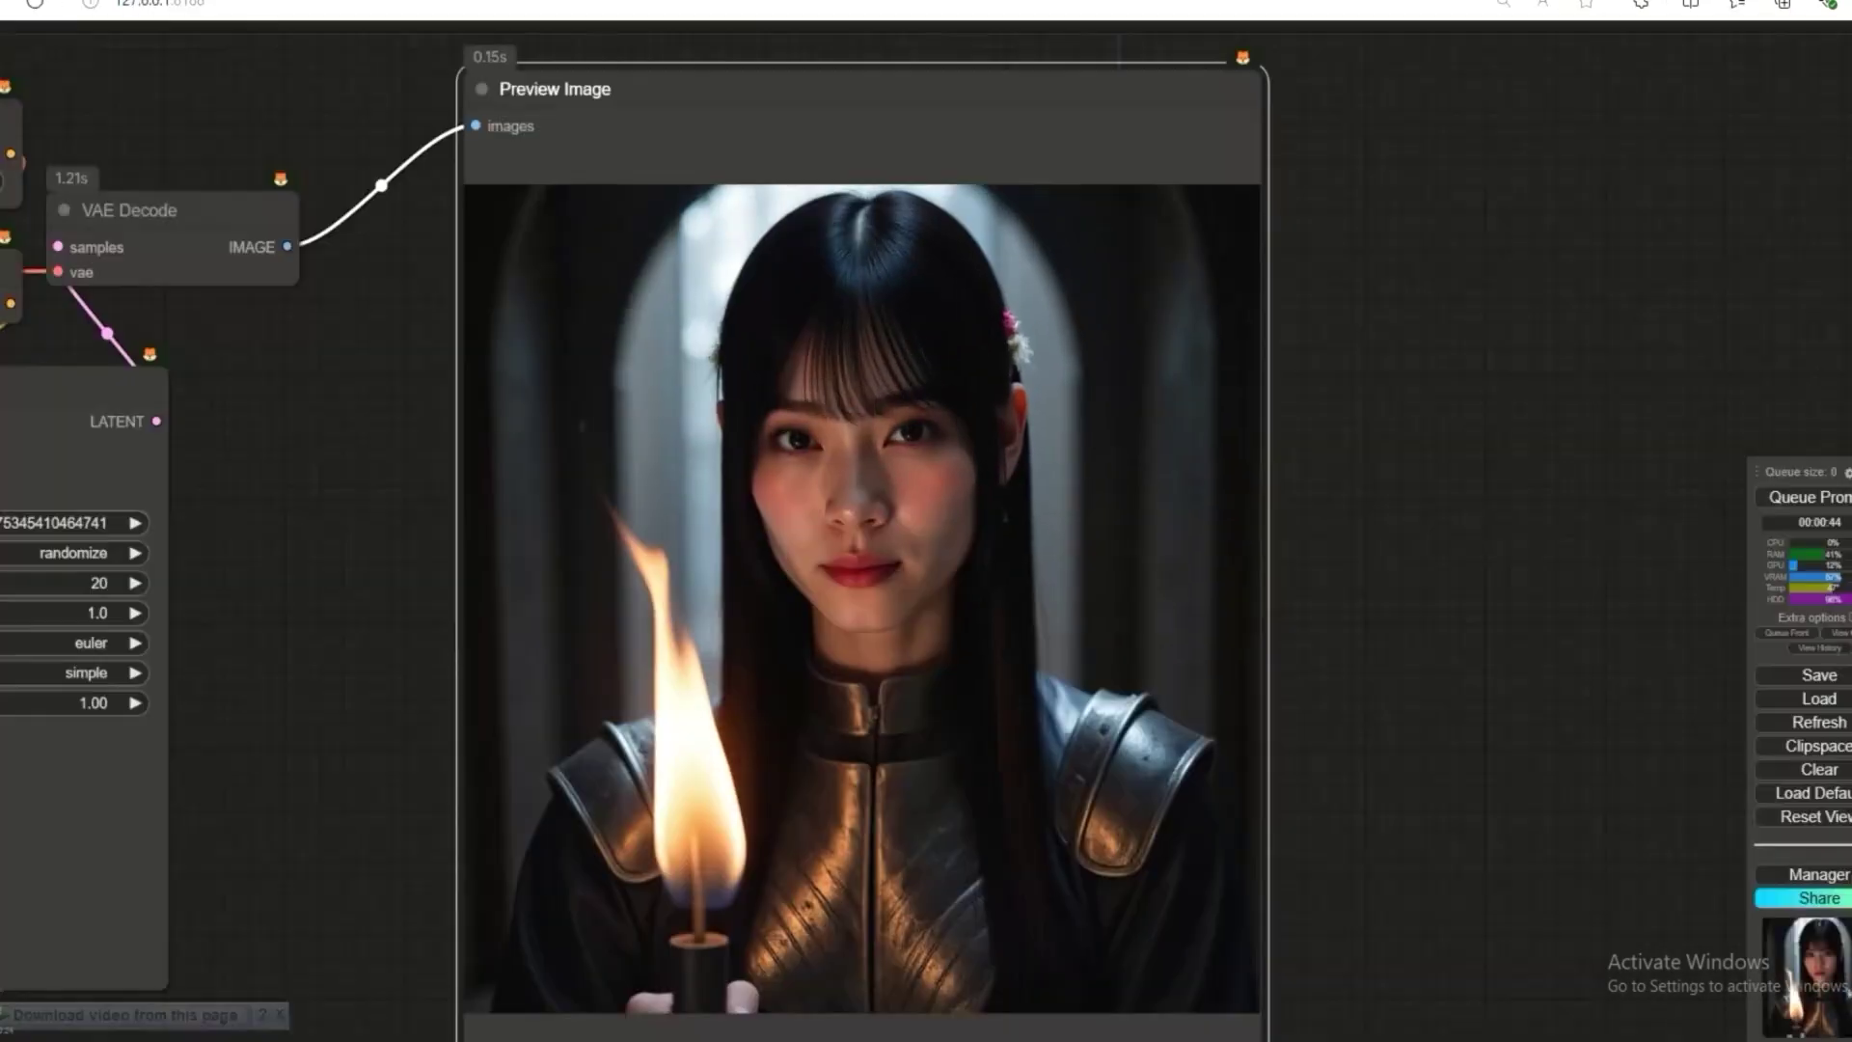
- Replace the prompt with an extreme photorealistic depiction of a Shakuzi young elven princess with an elven tiara in a sun-dappled forest
scroll(459, 438, down, 2)
drag(345, 464, 781, 429)
scroll(546, 380, down, 2)
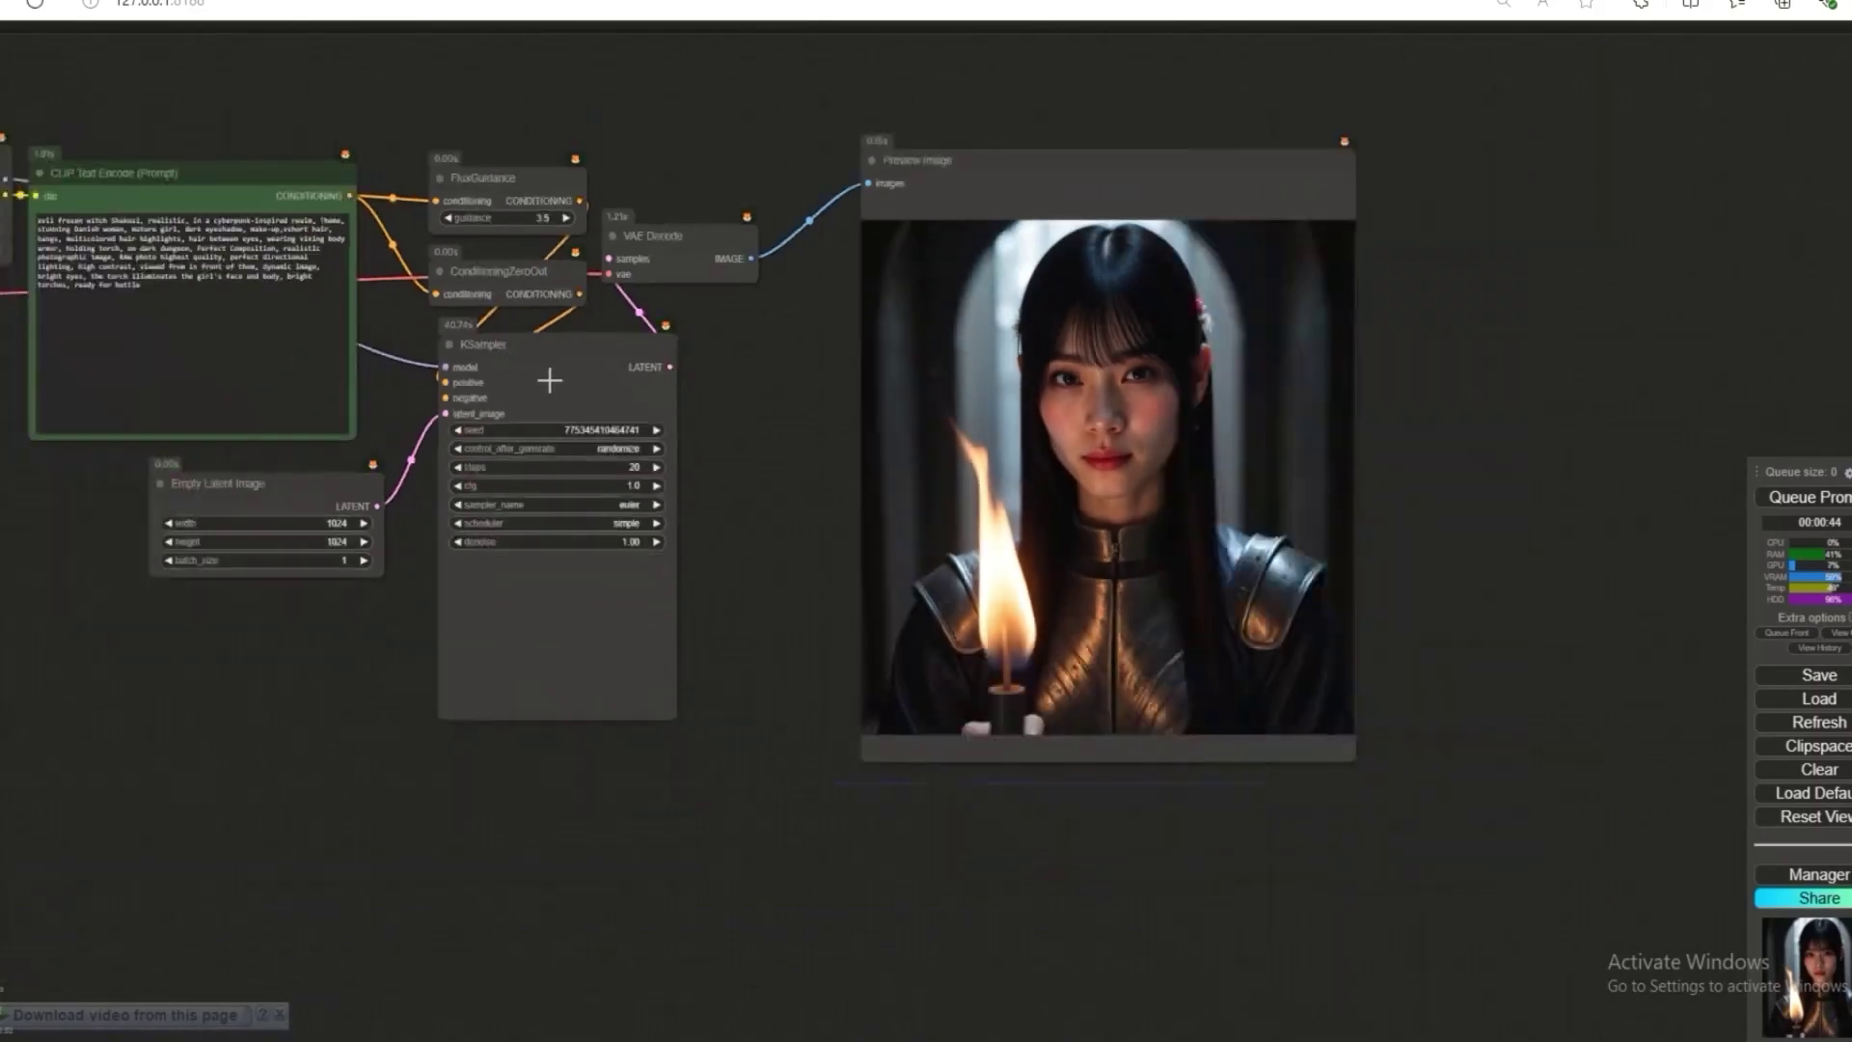
drag(546, 380, 587, 383)
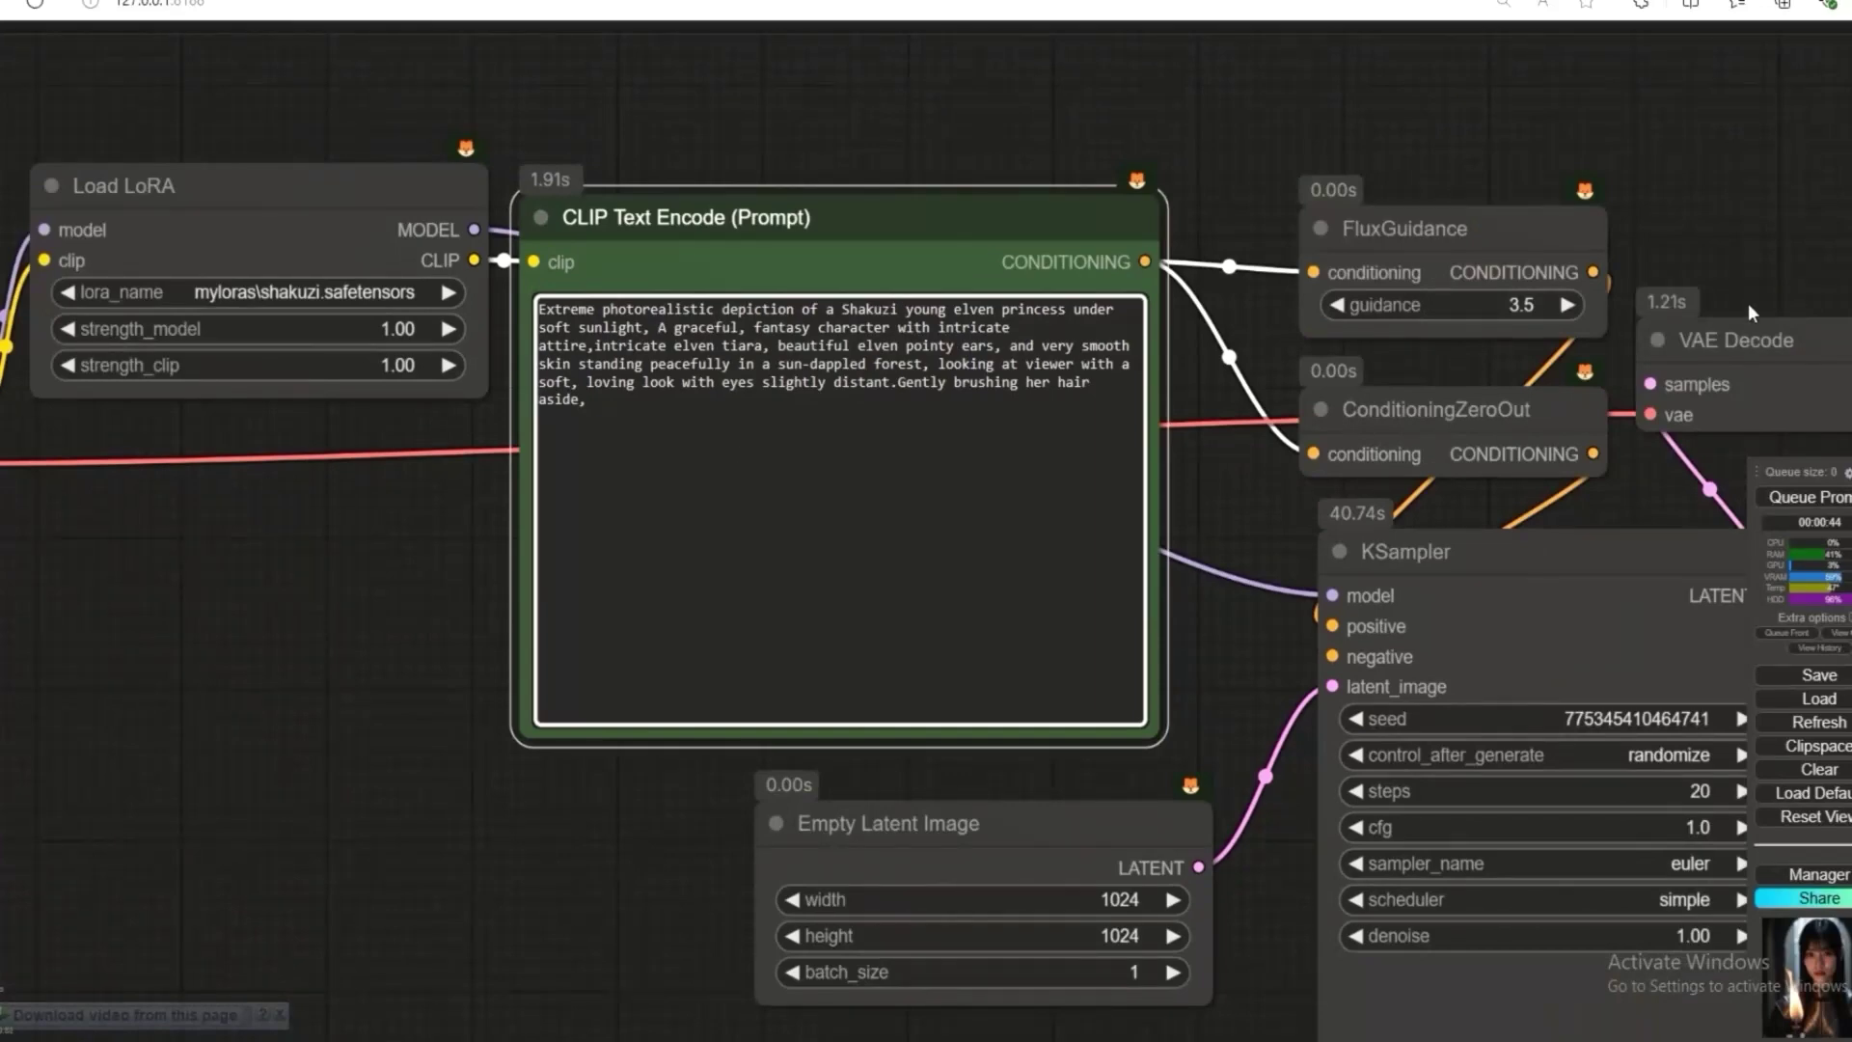
- Generate the elven princess image and check its face and pointed ears up close in the Preview Image node
click(1809, 497)
drag(1230, 461, 762, 460)
scroll(543, 355, down, 5)
scroll(558, 468, up, 3)
drag(558, 469, 790, 451)
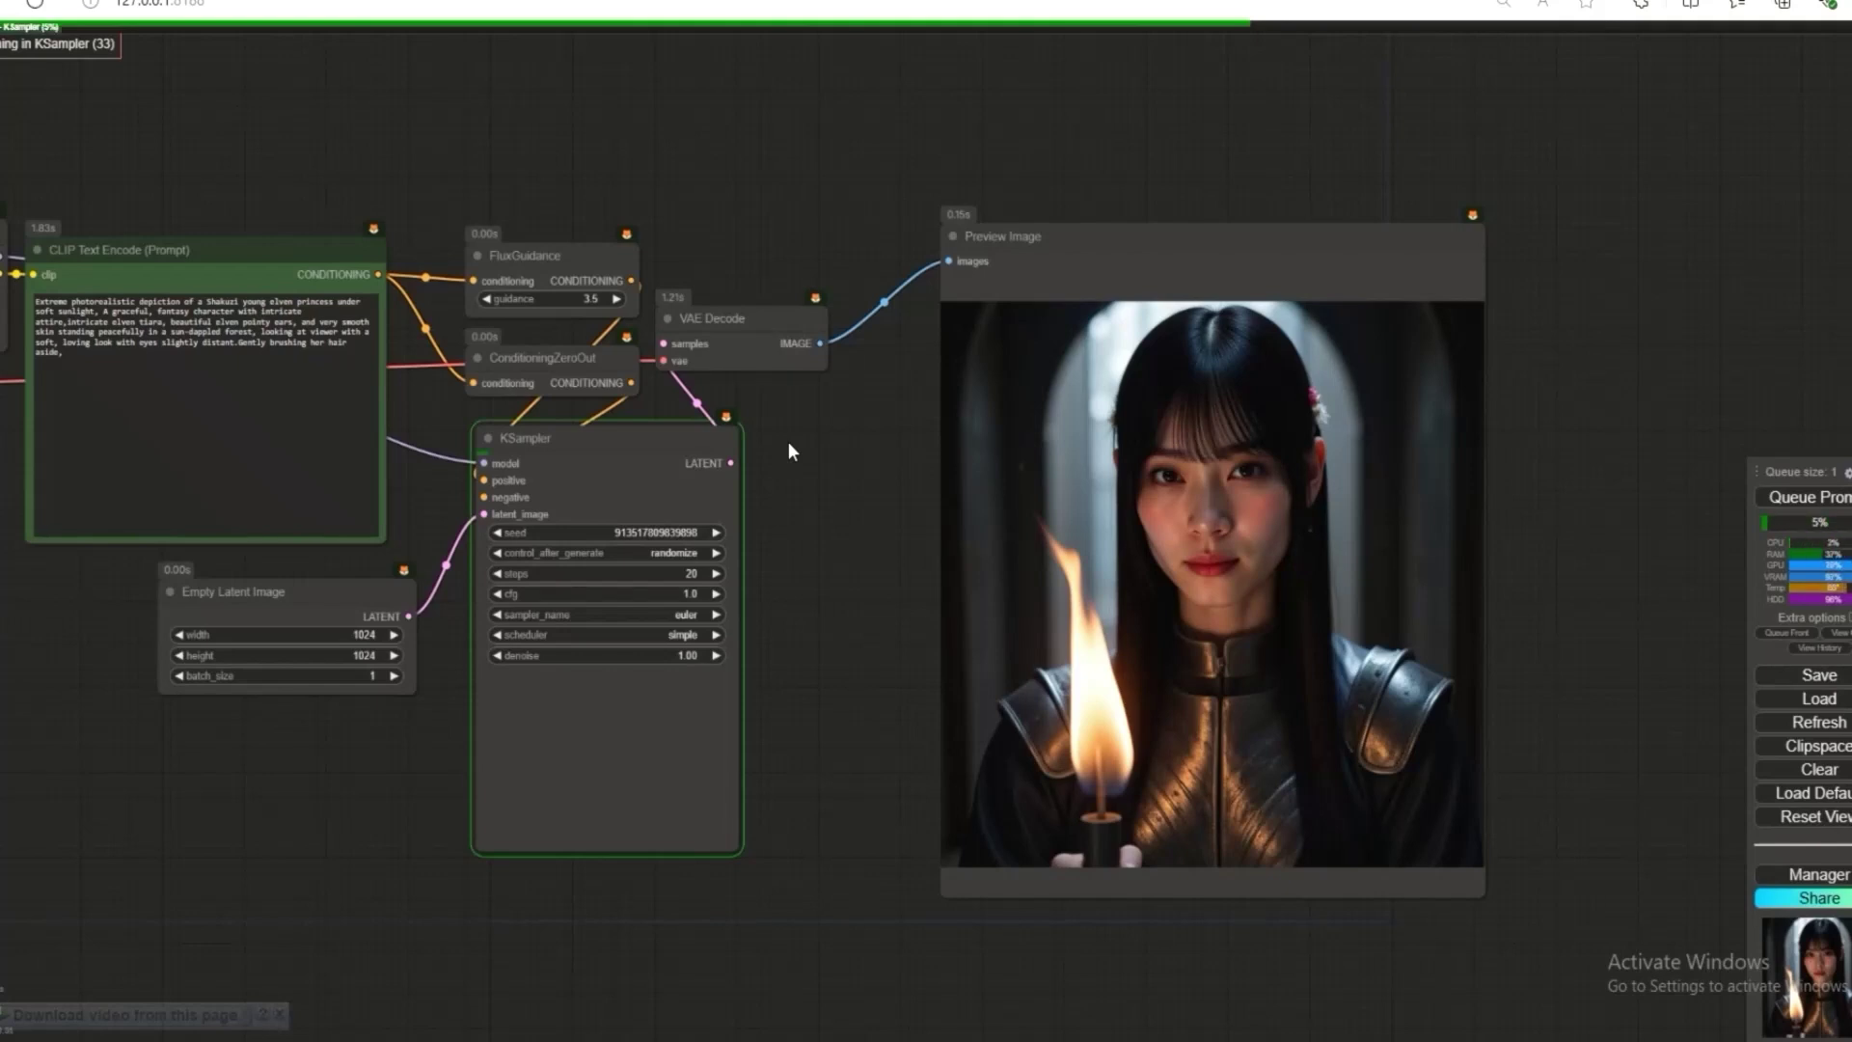
scroll(788, 443, up, 3)
drag(789, 443, 593, 420)
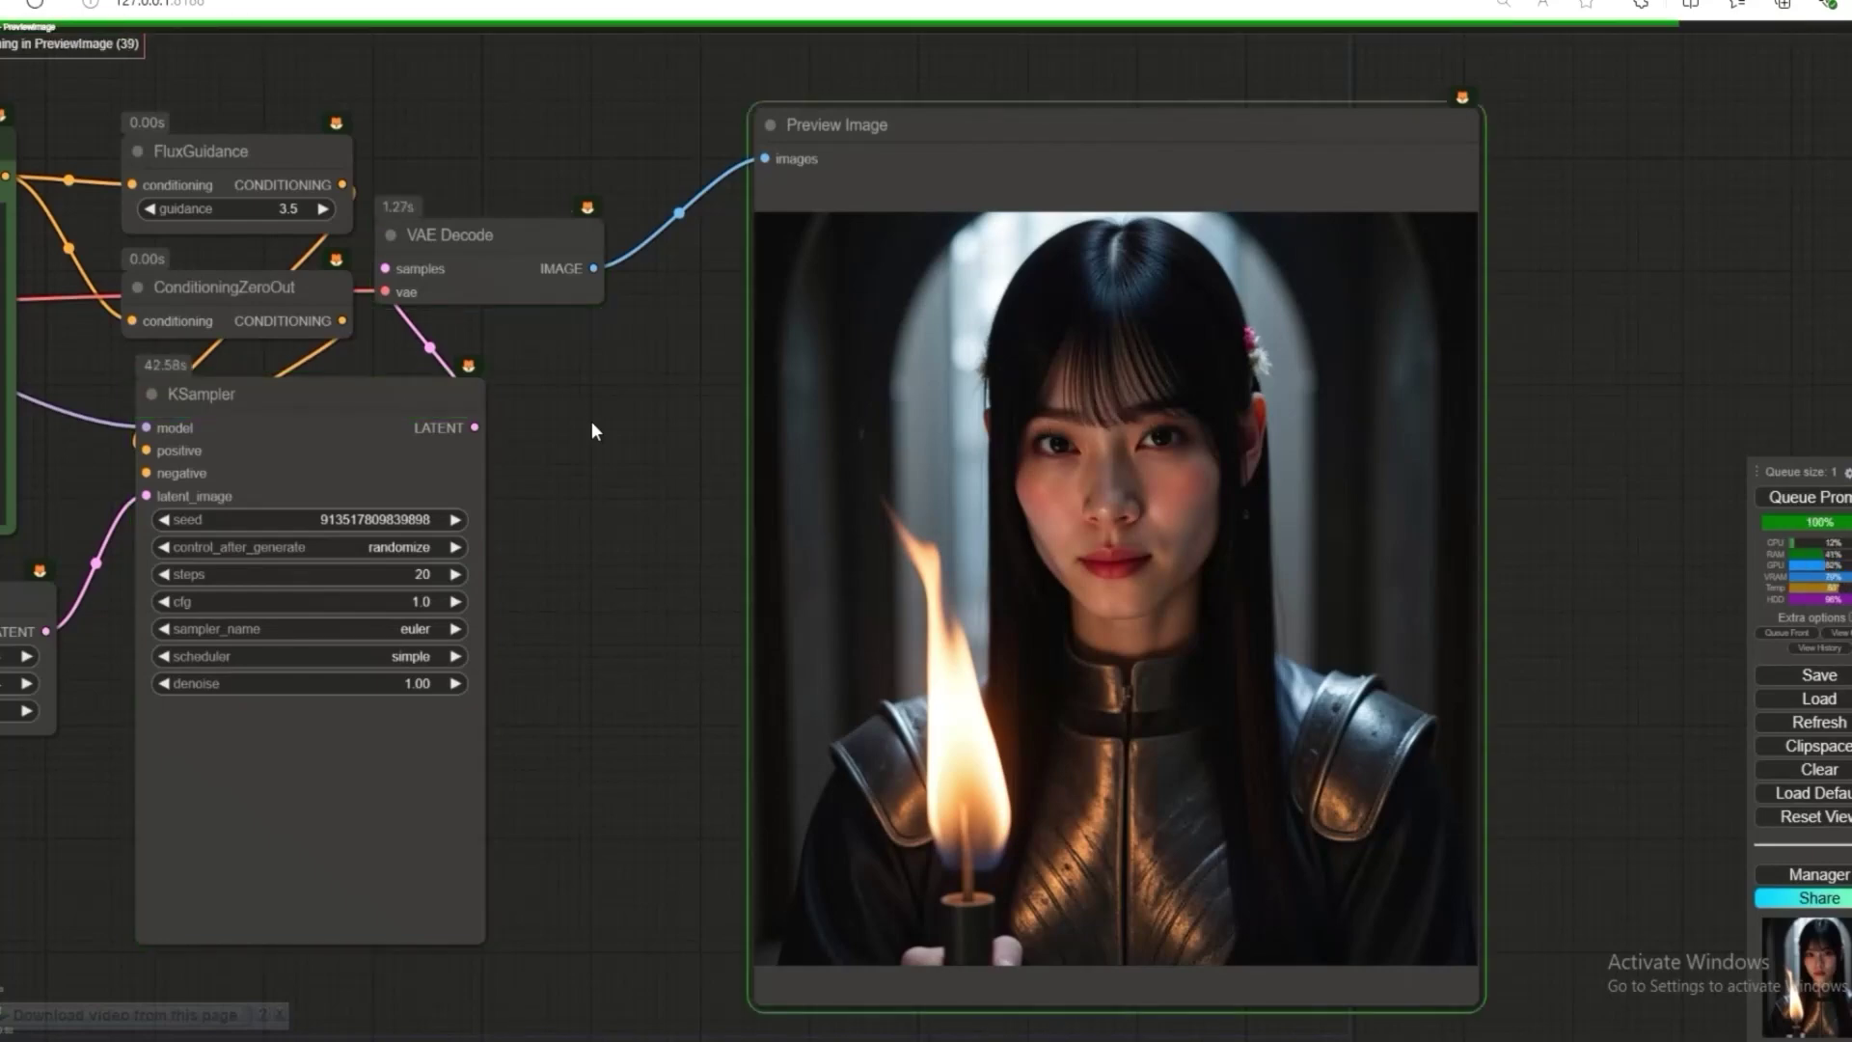
scroll(1064, 517, up, 7)
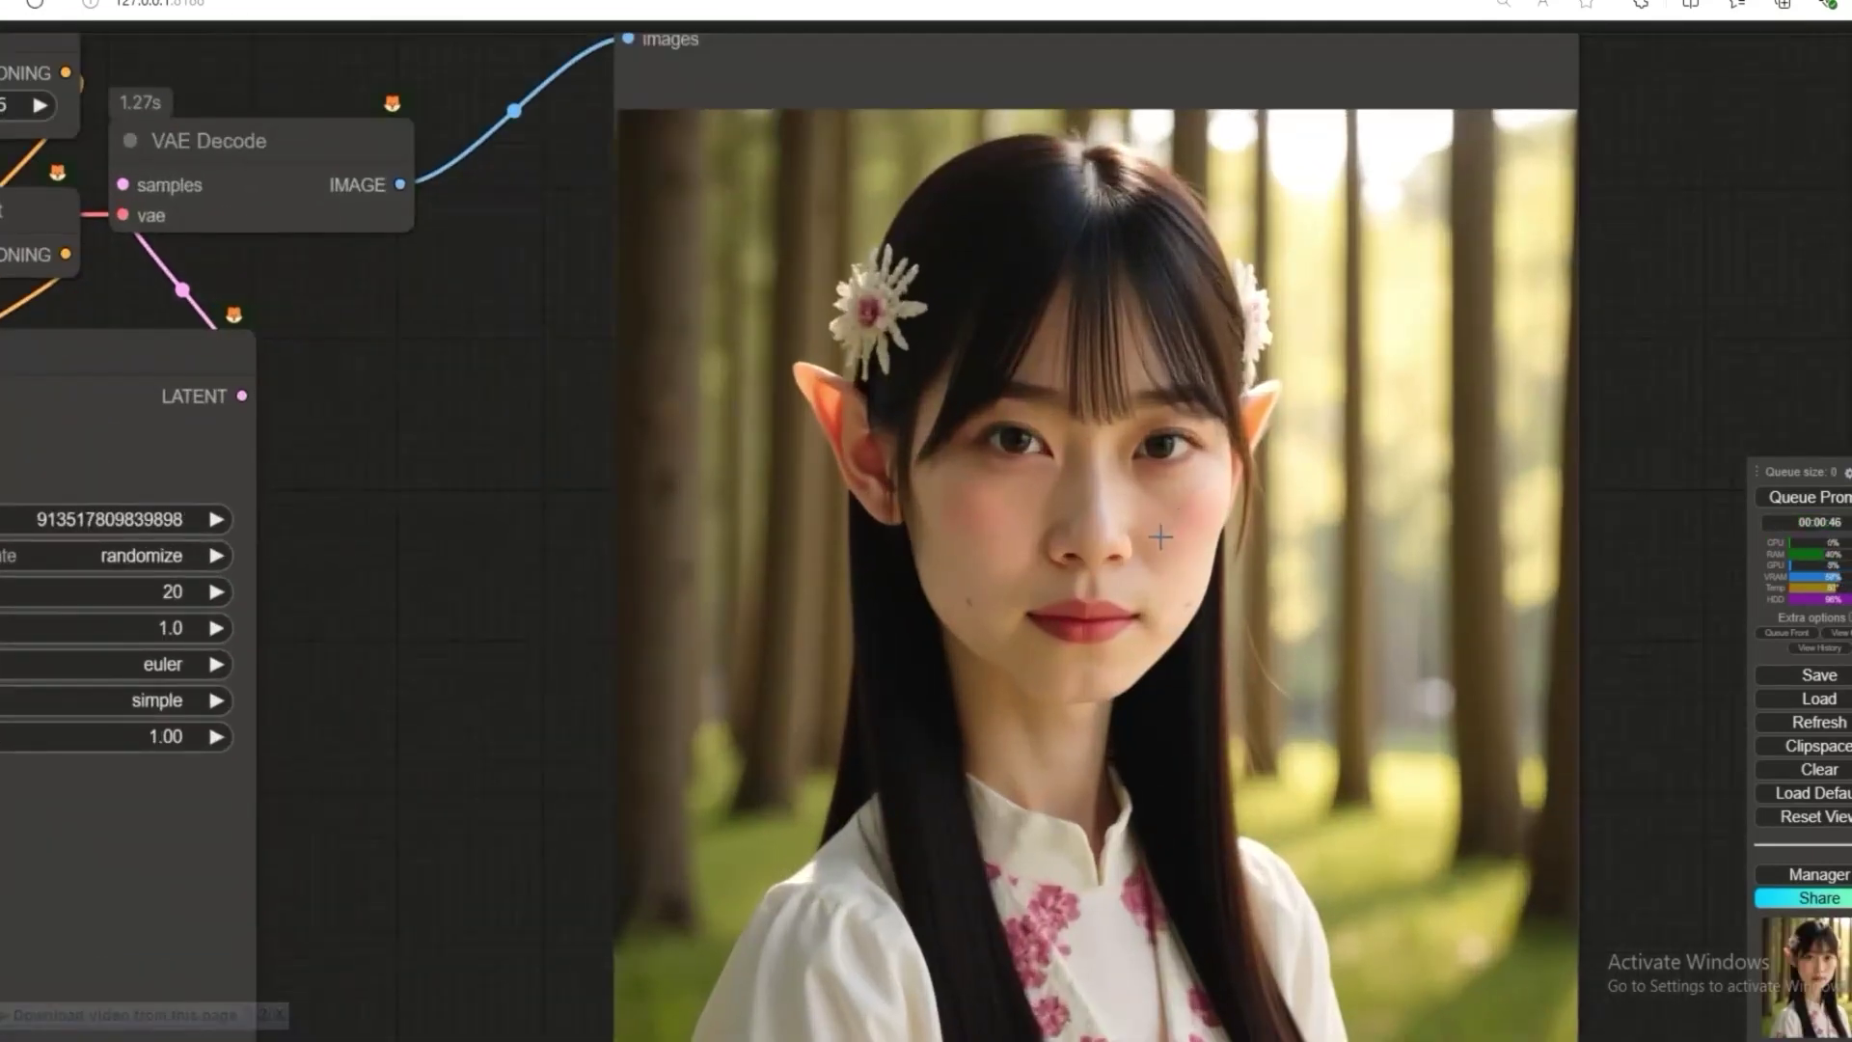
scroll(1162, 536, down, 3)
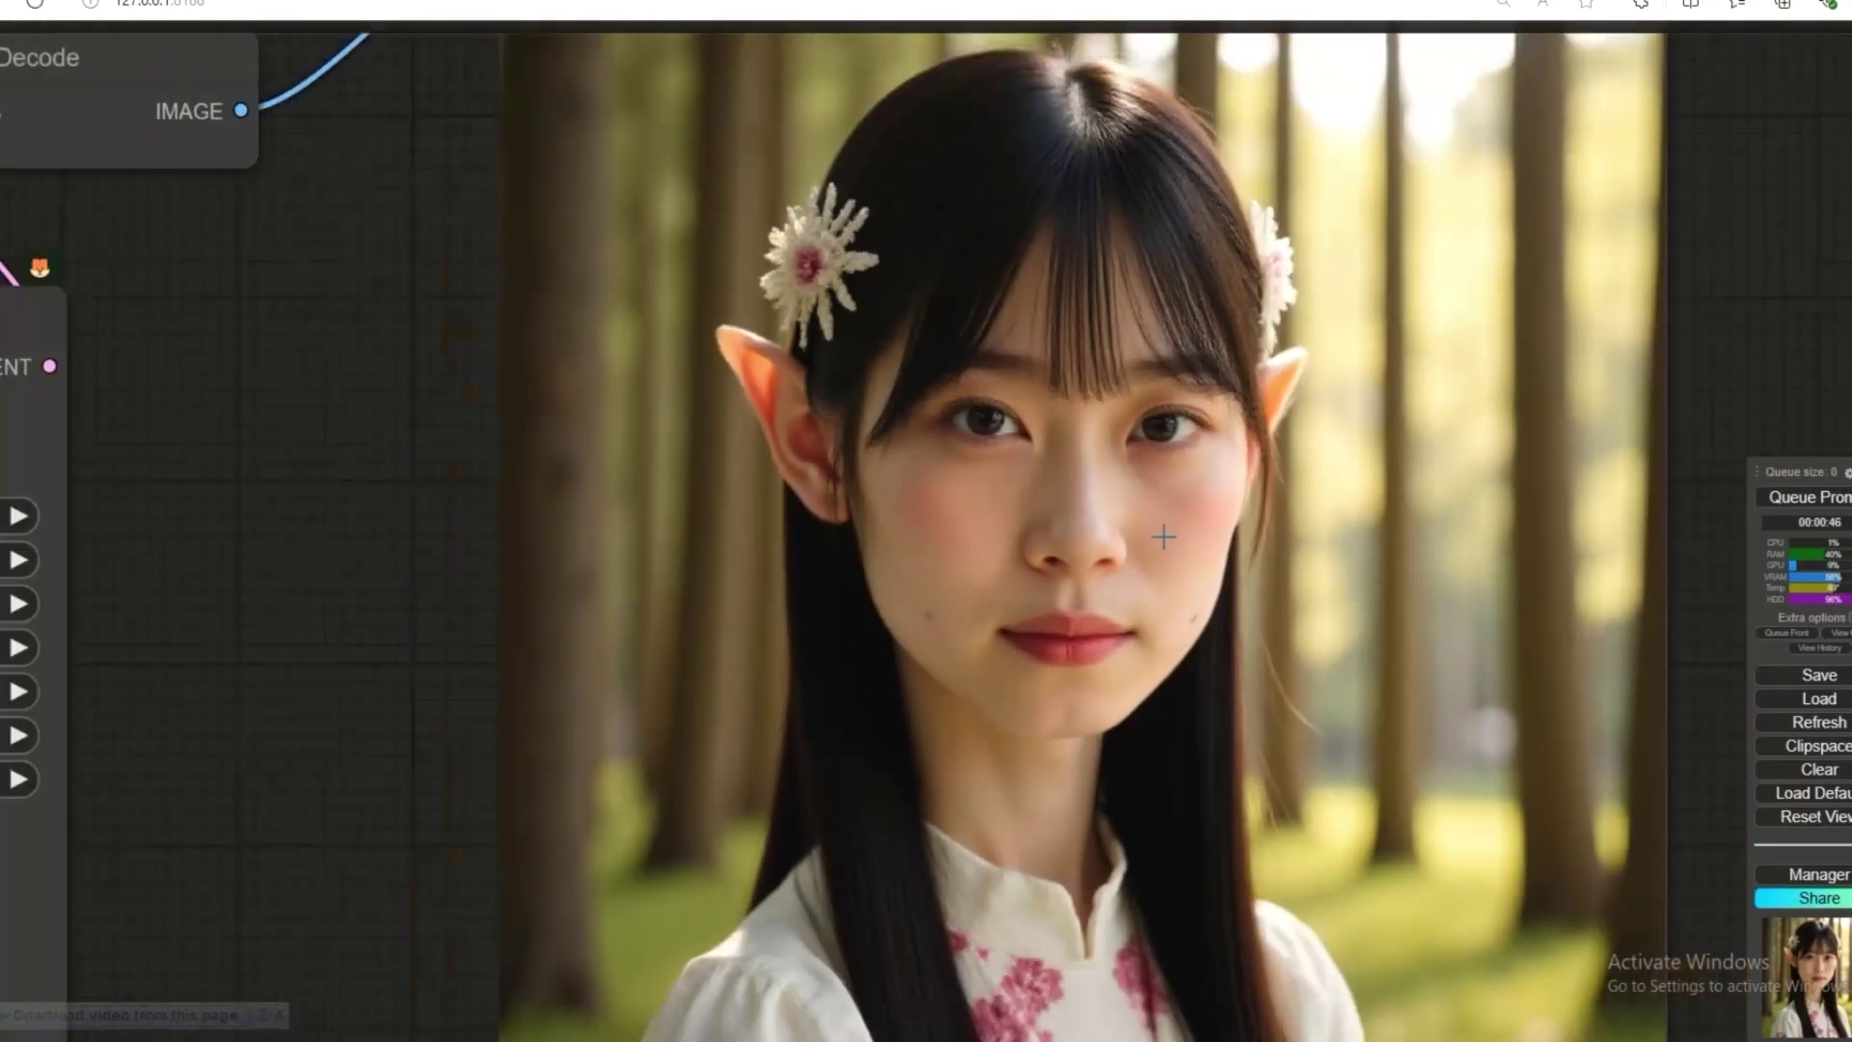
- Open the elven princess image in its own browser tab and save it as a PNG to the Desktop
right_click(988, 397)
click(1009, 482)
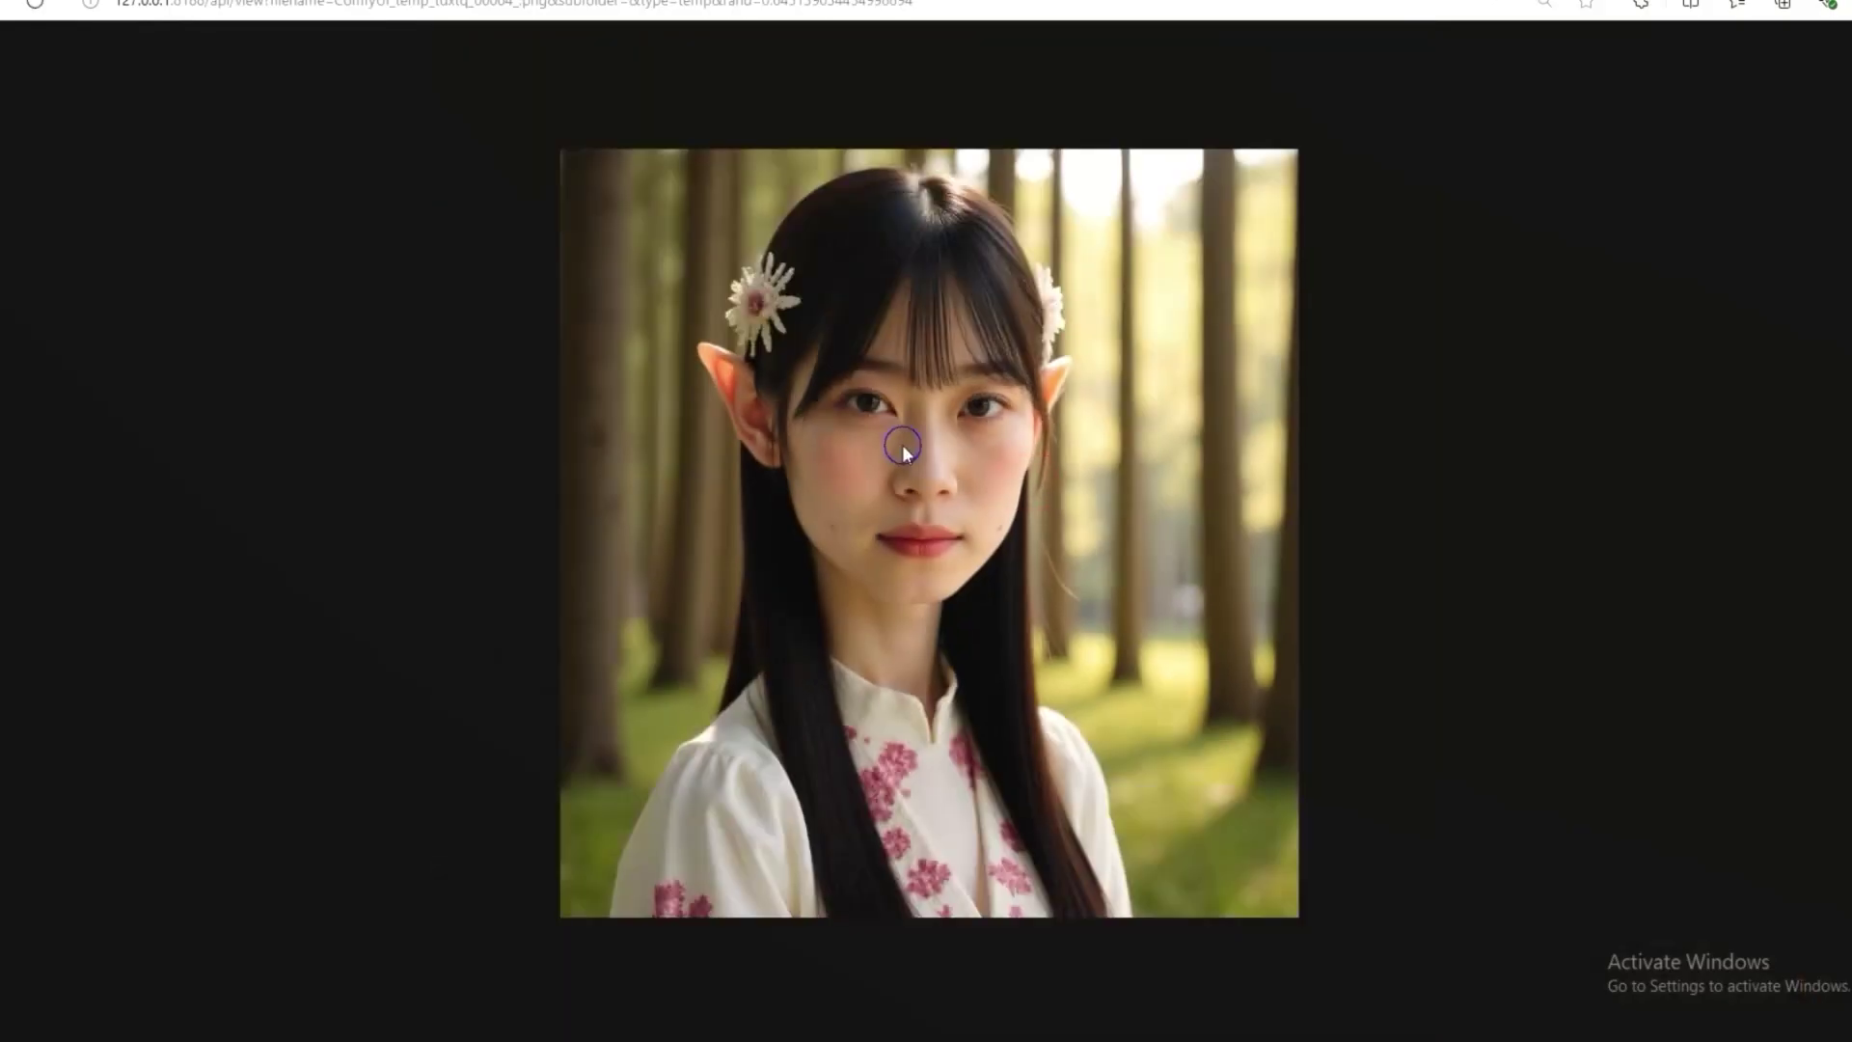
right_click(901, 444)
click(959, 496)
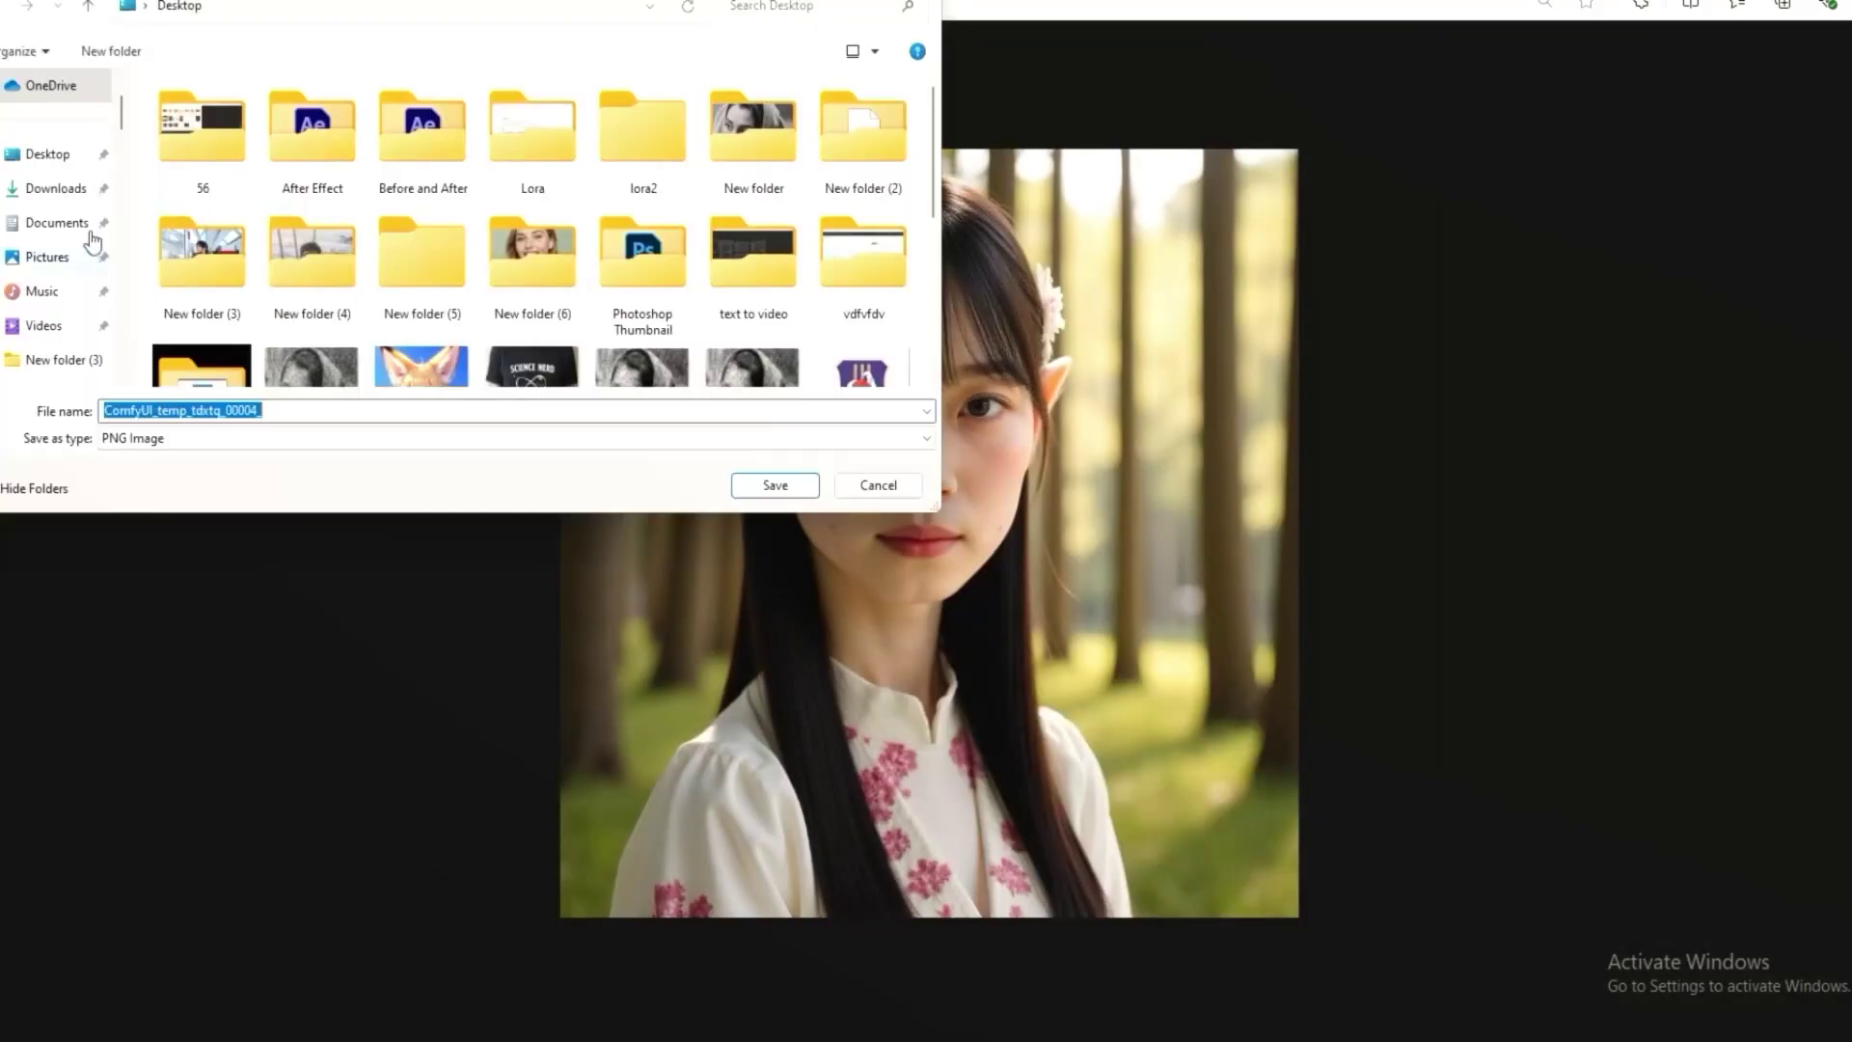
click(775, 485)
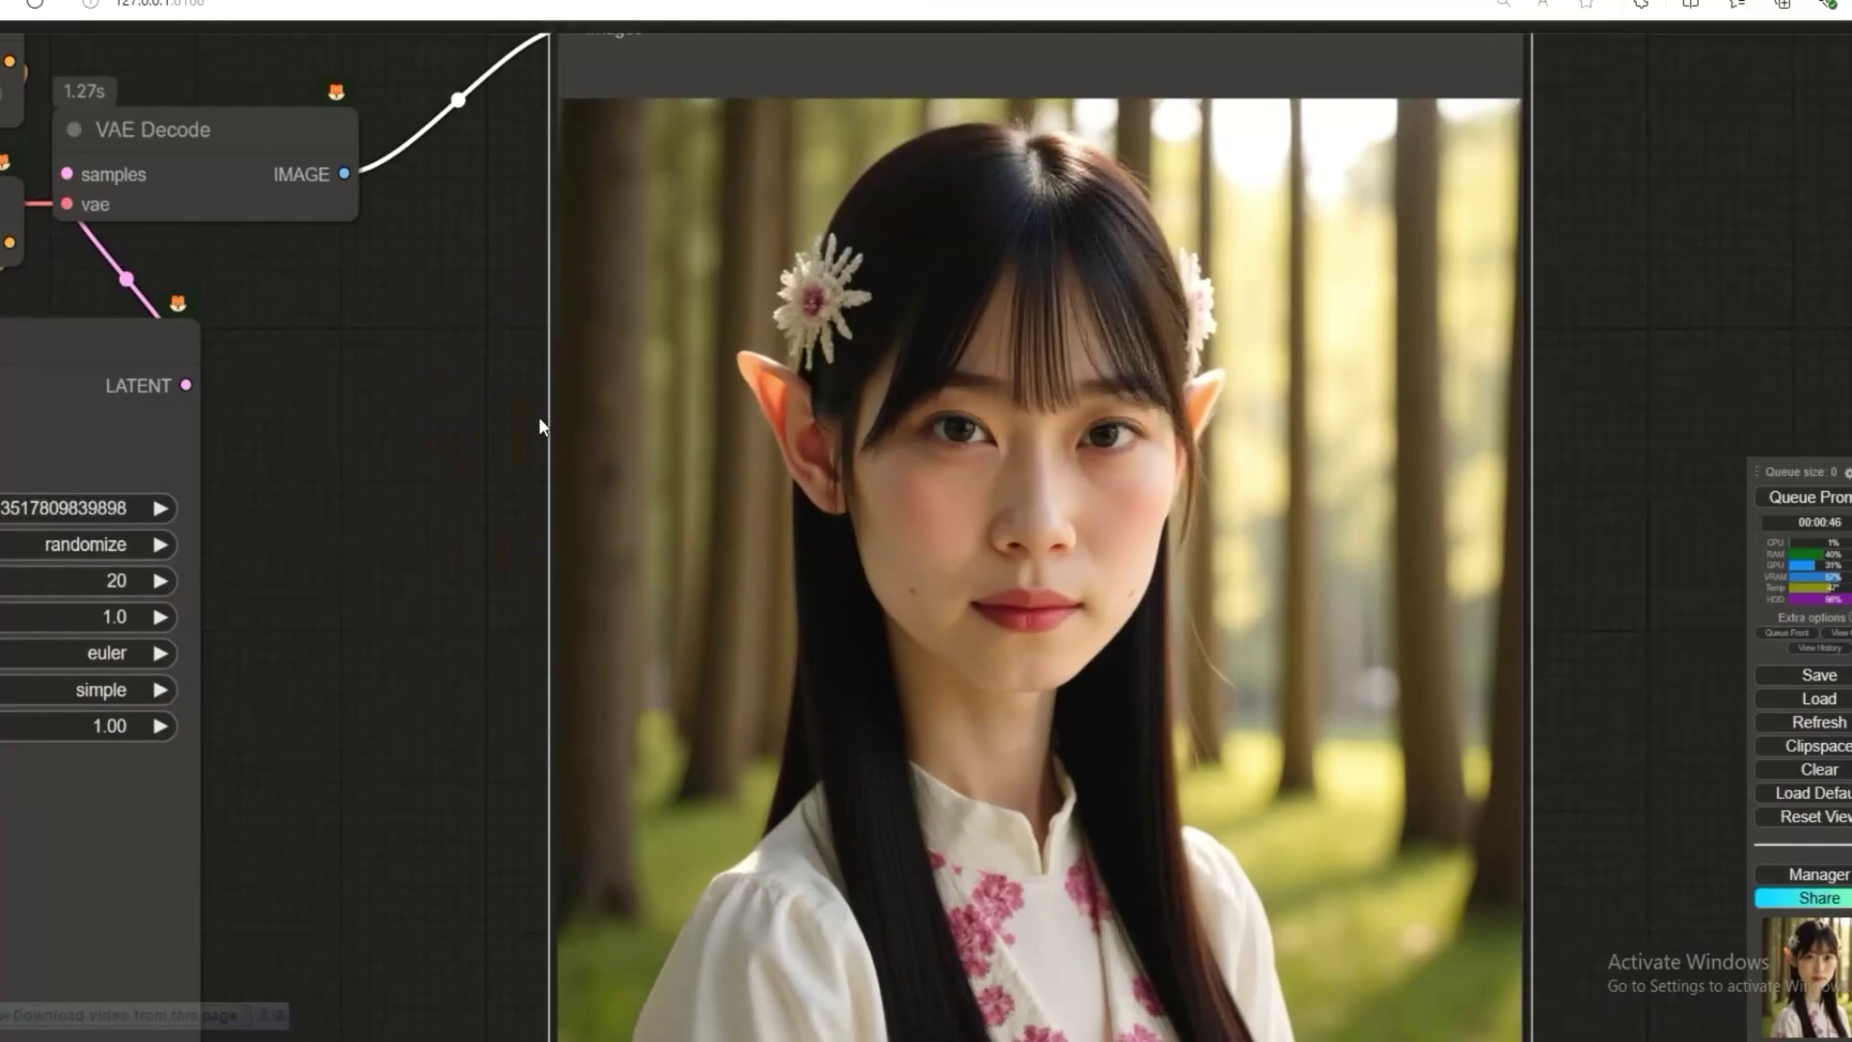
- Remove the opening words "Extreme photorealistic depiction of a" from the elven princess prompt
scroll(538, 416, down, 5)
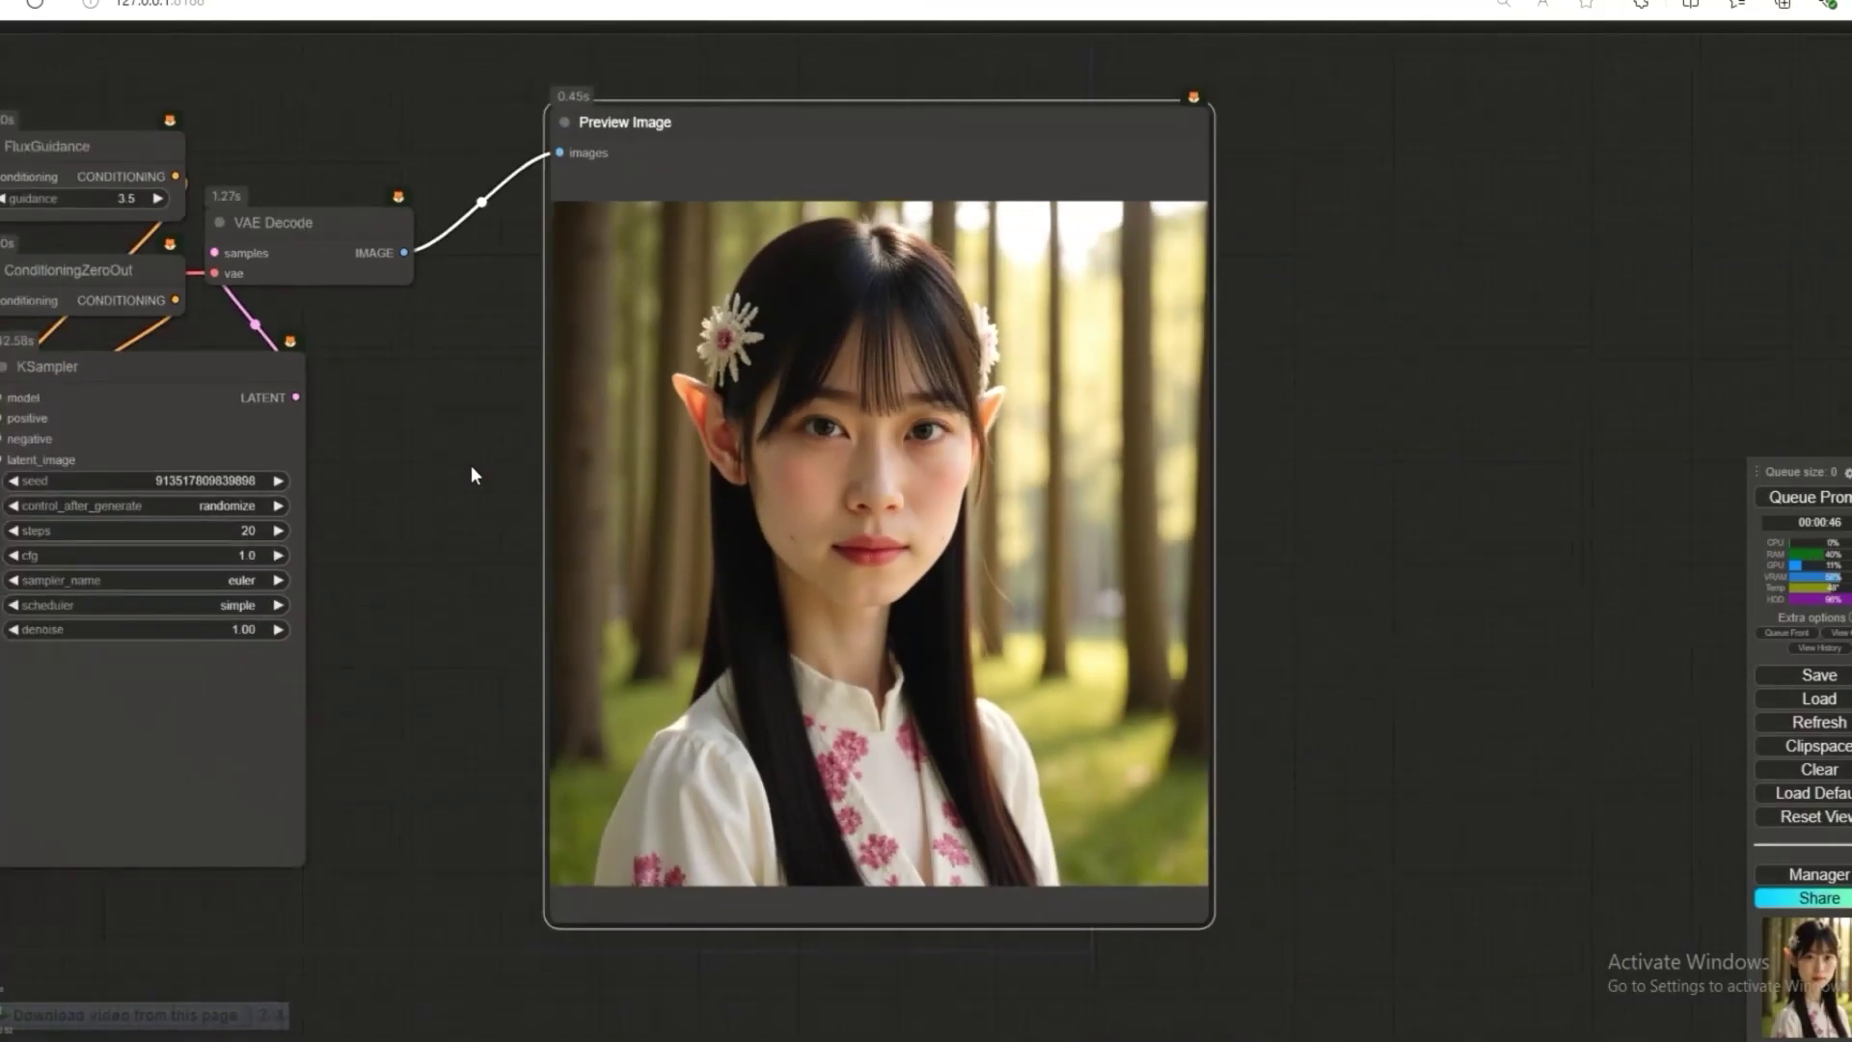
scroll(471, 464, up, 3)
click(471, 430)
click(238, 381)
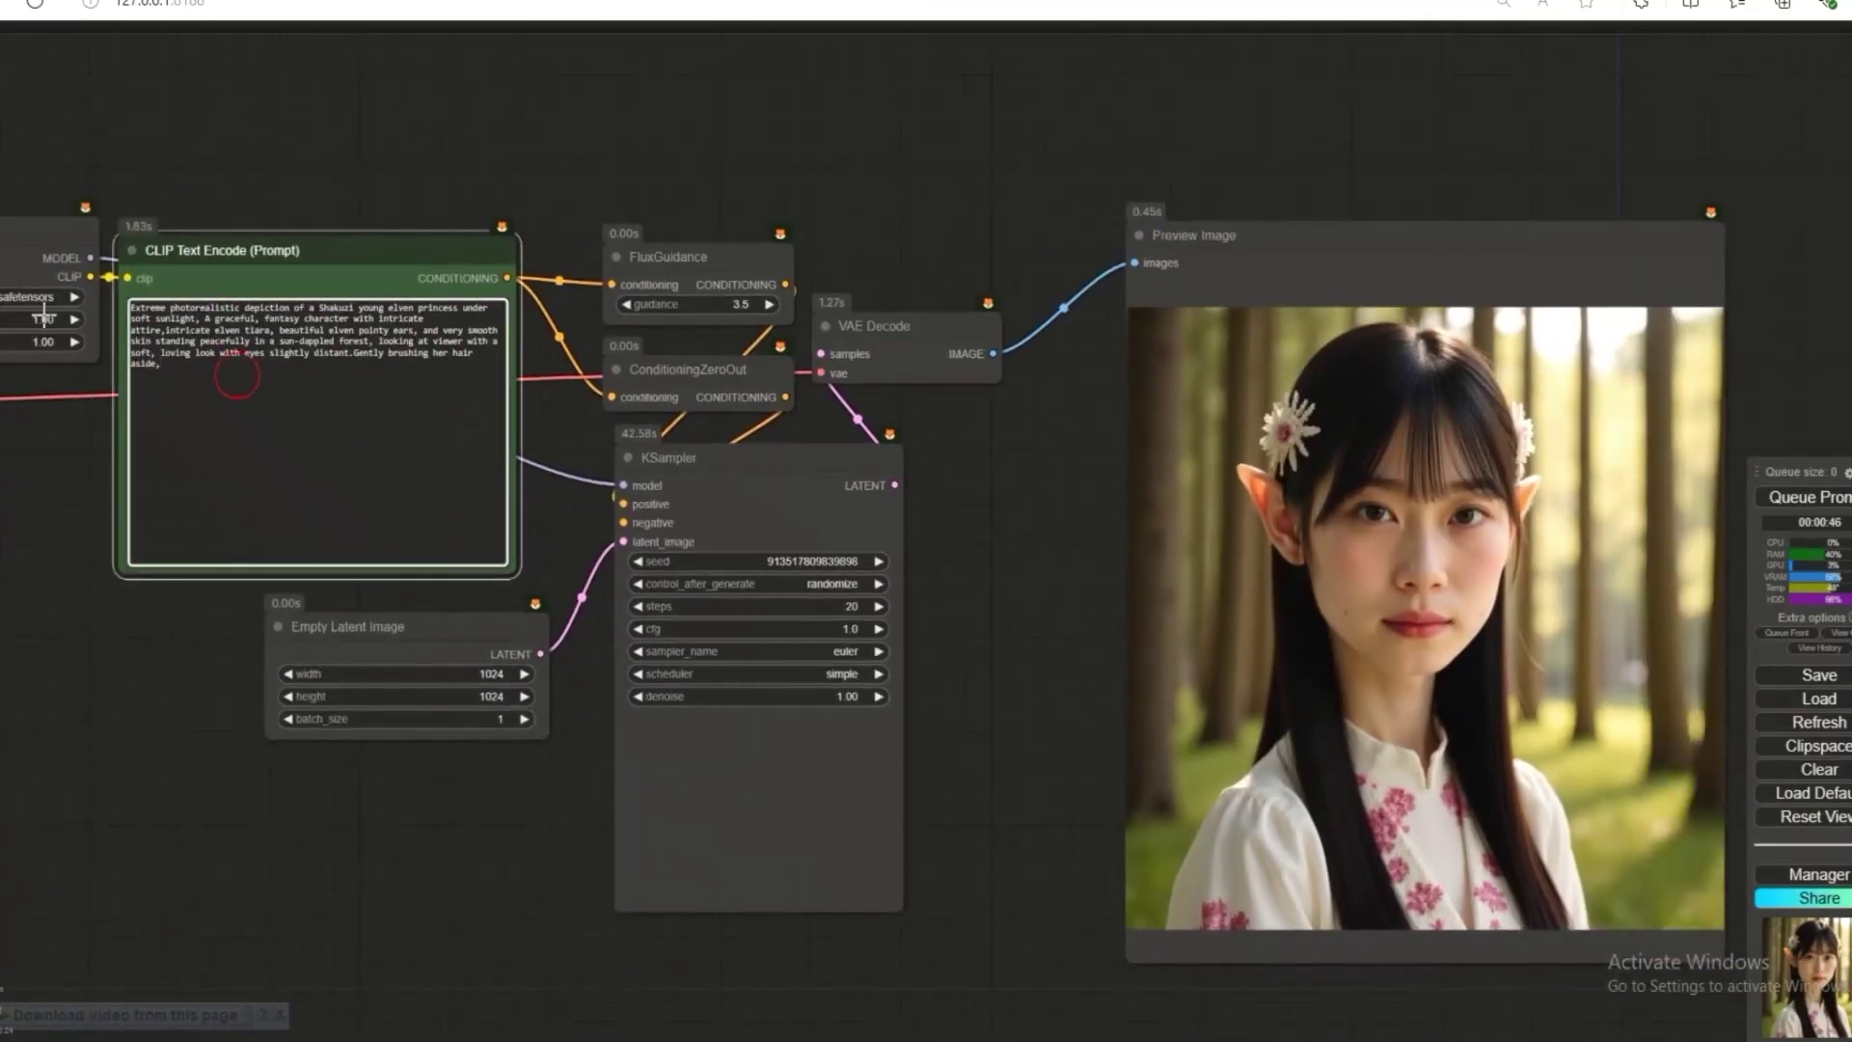
key(ctrl+a)
click(93, 357)
triple_click(319, 309)
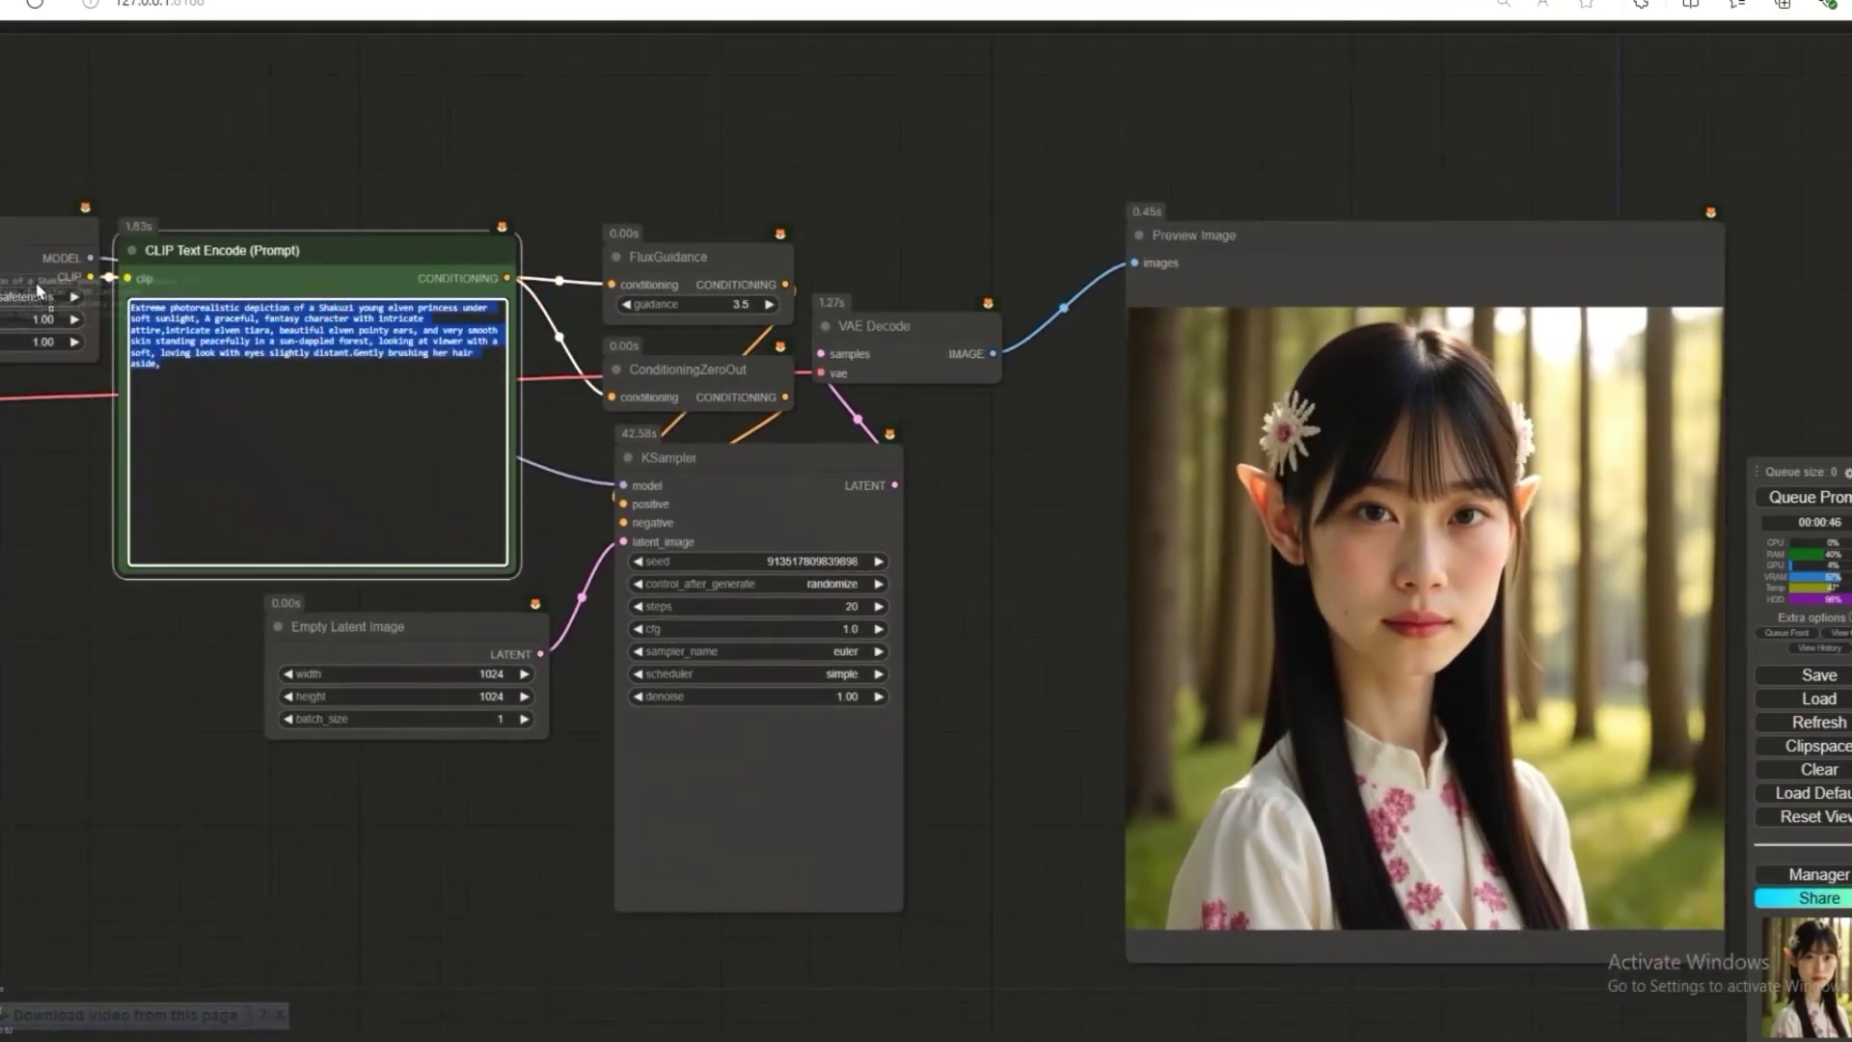
click(319, 309)
drag(319, 308, 117, 311)
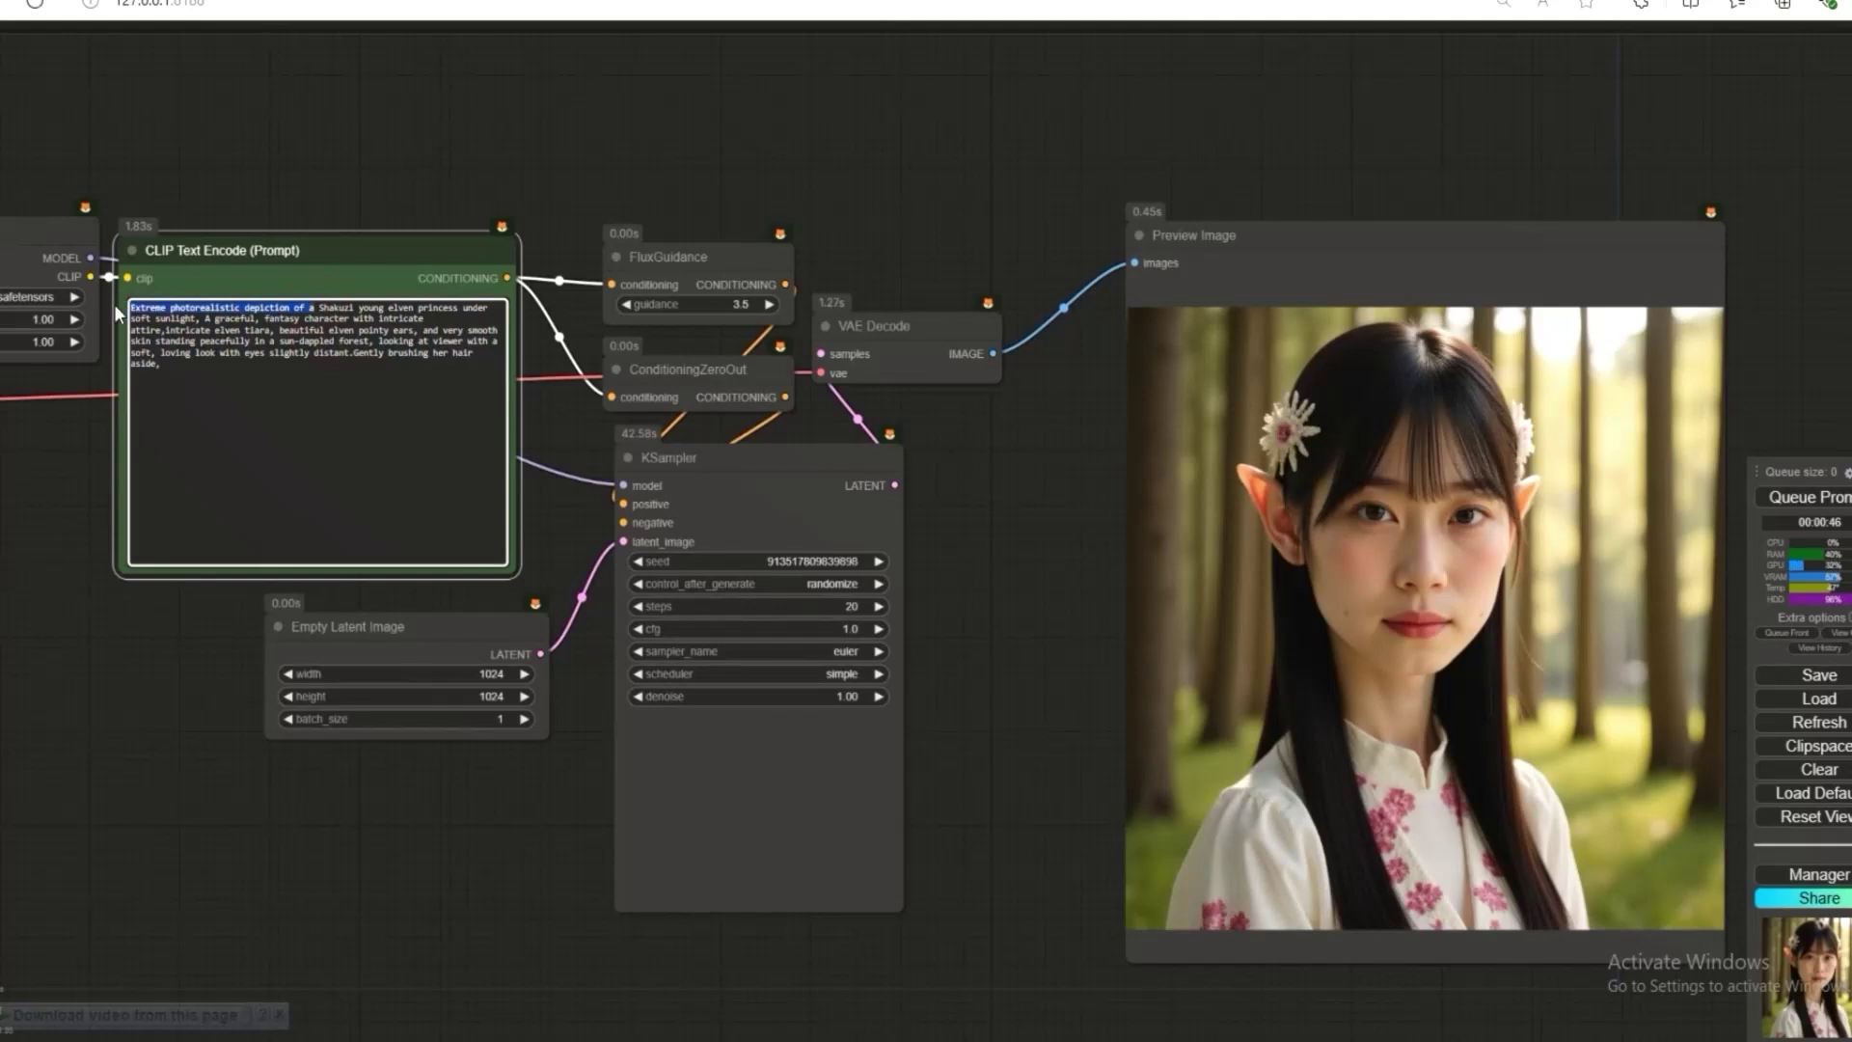
key(BackSpace)
drag(192, 314, 173, 317)
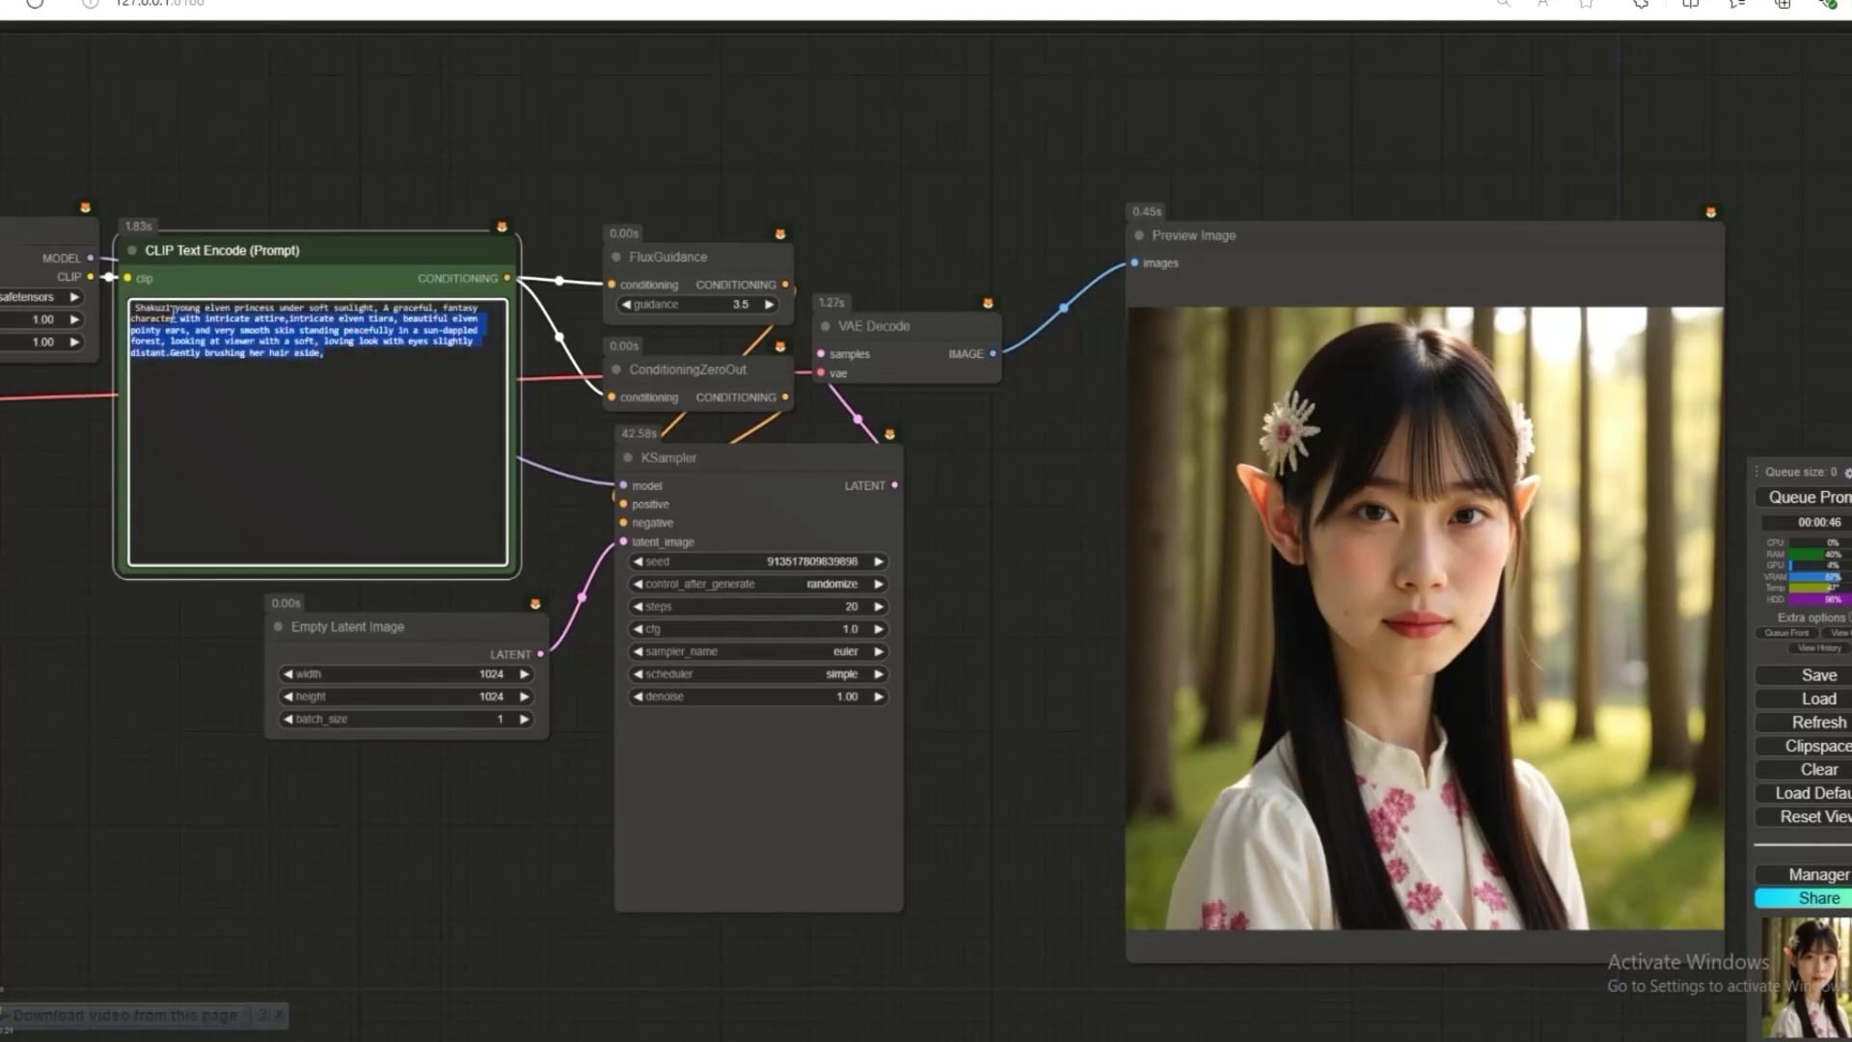
- Replace the prompt with one for a symmetric portrait of a Shakuzi, evil frozen necromancer woman under Northern Lights, and start generating the image
key(ctrl+a)
text(A symmetric portrait of a Shakuzi, (evil frozen necromancer woman:1.3), features dissolving into frozen magic thin, luminescent blue lines. Weighted Voronoi stippling and laser caustics create a network, transitioning from hyperrealistic detail to abstract, quantum-inspired forms. Ethereal hues blend, evoking existential transition and mystery. Close-up on face, evil skull partially visible. Set against a twilight arctic backdrop, icy winds ripple through her tattered robes. Rendered in a fusion of photorealism and digital surrealism, the scene is illuminated by ghostly Northern Lights. Emphasis on cold, menacing atmosphere, invoking Nordic myths, breasts, bright eyes, masterpiece)
key(ctrl+Return)
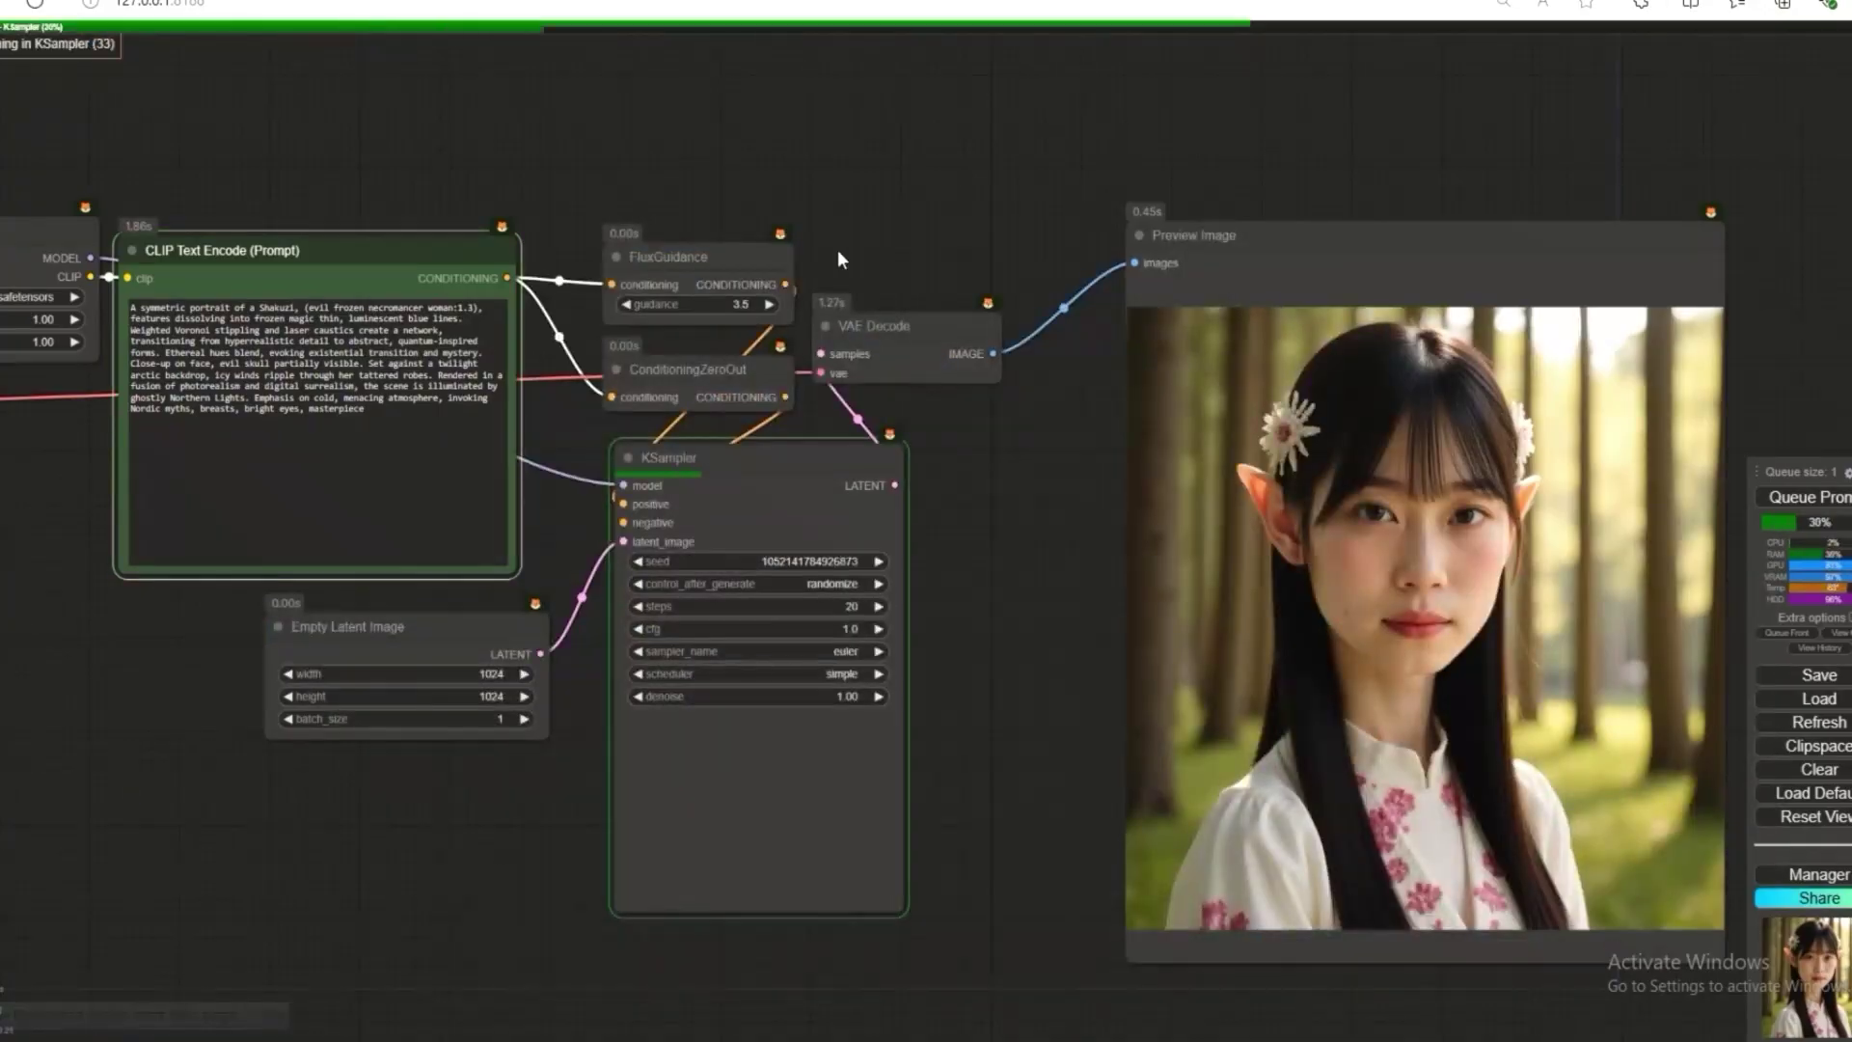